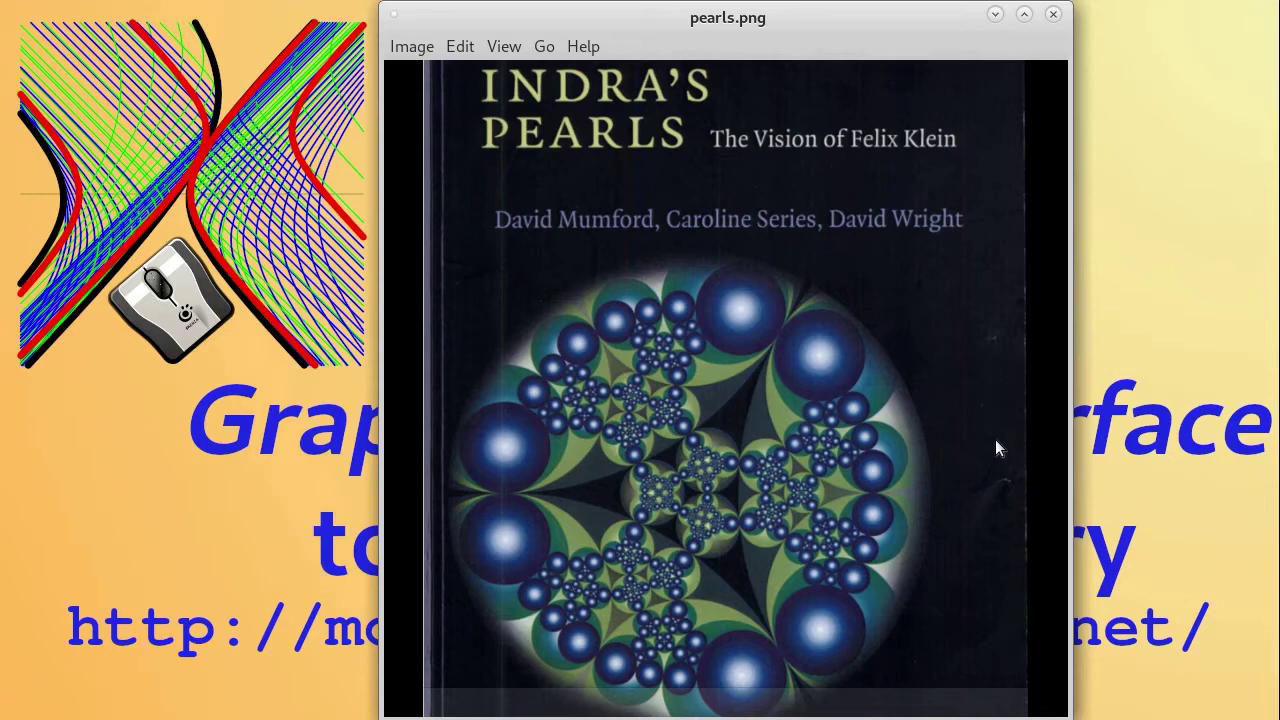
# In Eye of GNOME, move on from the Schottky dance page to the next image in the folder
pyautogui.press('Right')
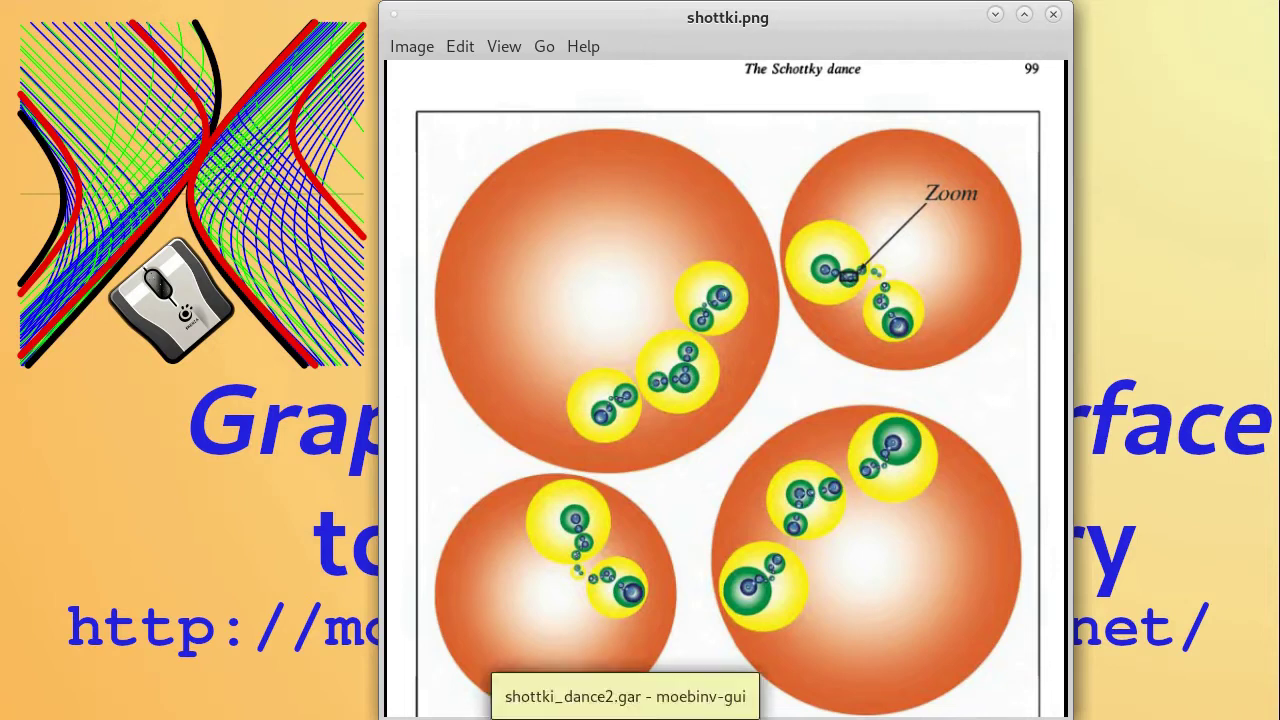
# Raise the shottki_dance2.gar window and select nested circles in the upper-right cluster, ending at A^358
pyautogui.click(625, 716)
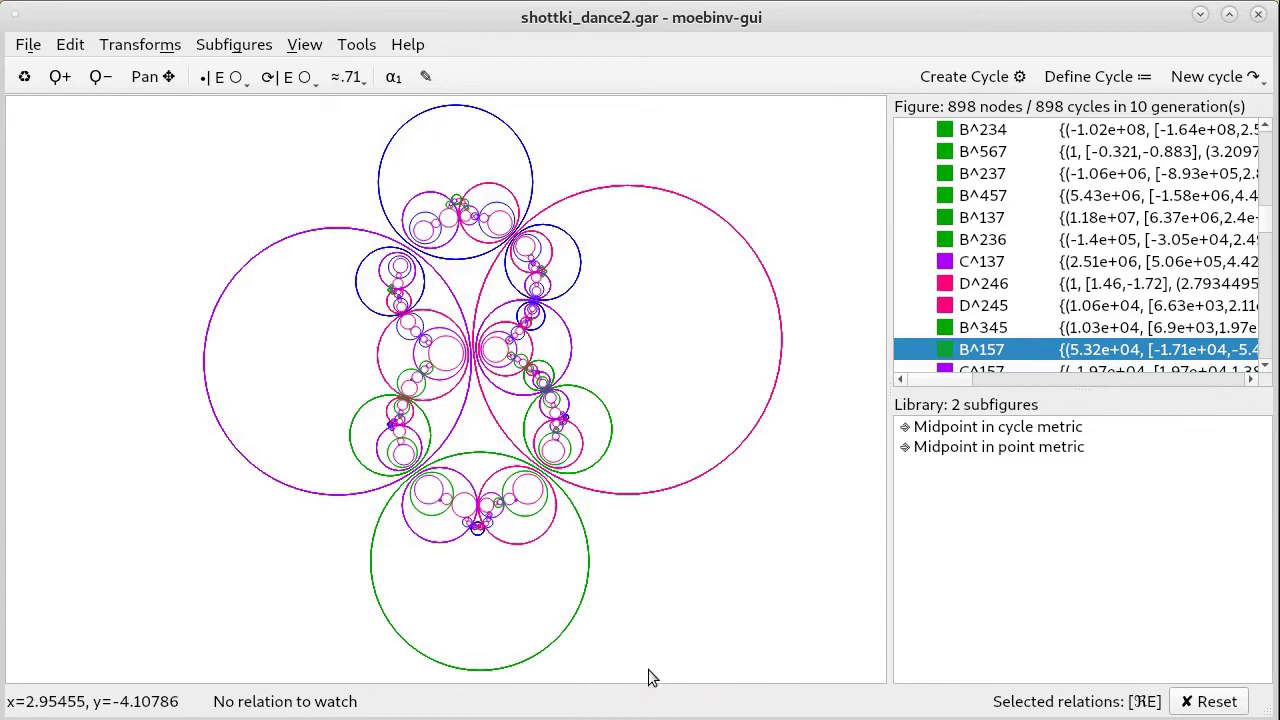
pyautogui.click(553, 328)
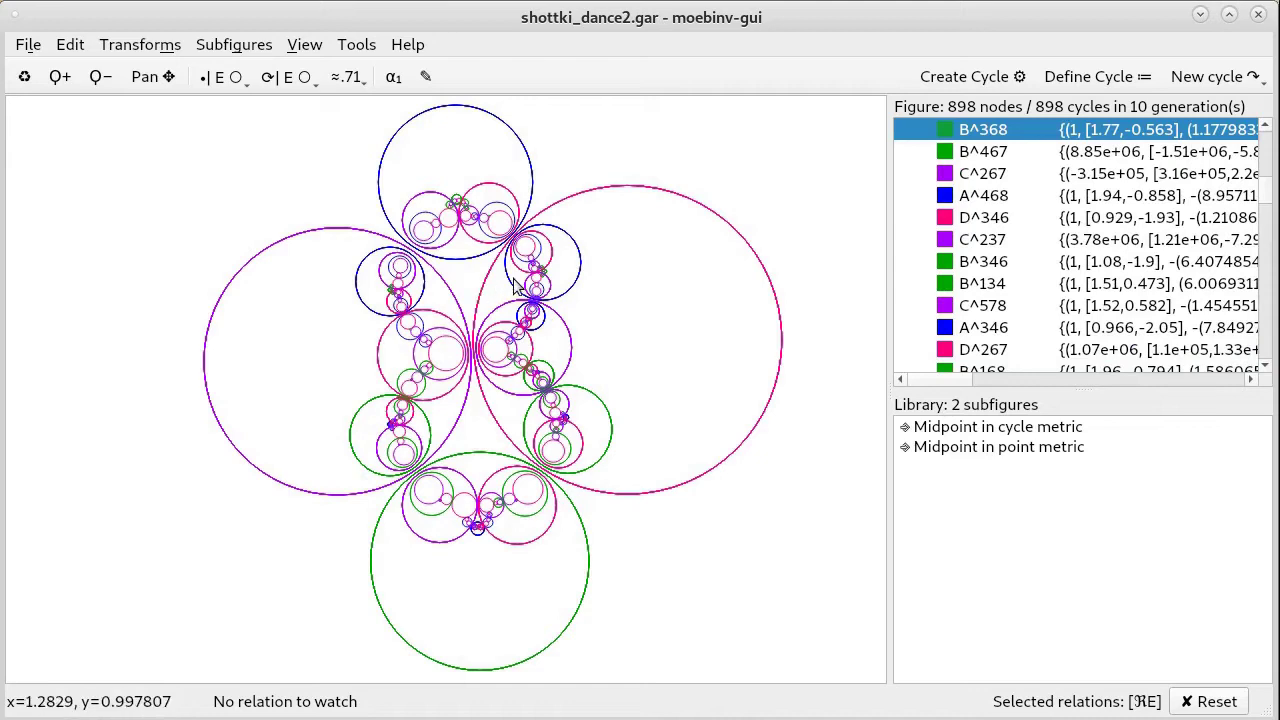
pyautogui.click(510, 288)
pyautogui.click(540, 285)
pyautogui.click(545, 290)
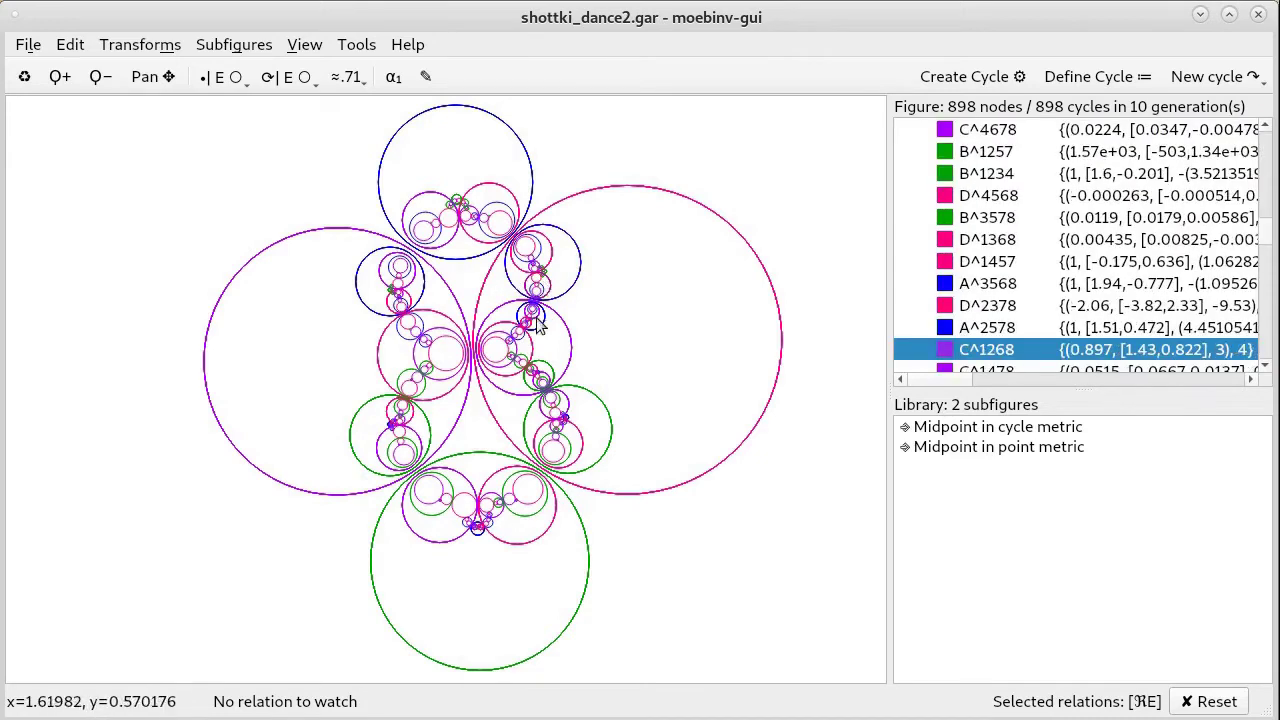
pyautogui.click(533, 322)
pyautogui.click(540, 295)
pyautogui.click(541, 302)
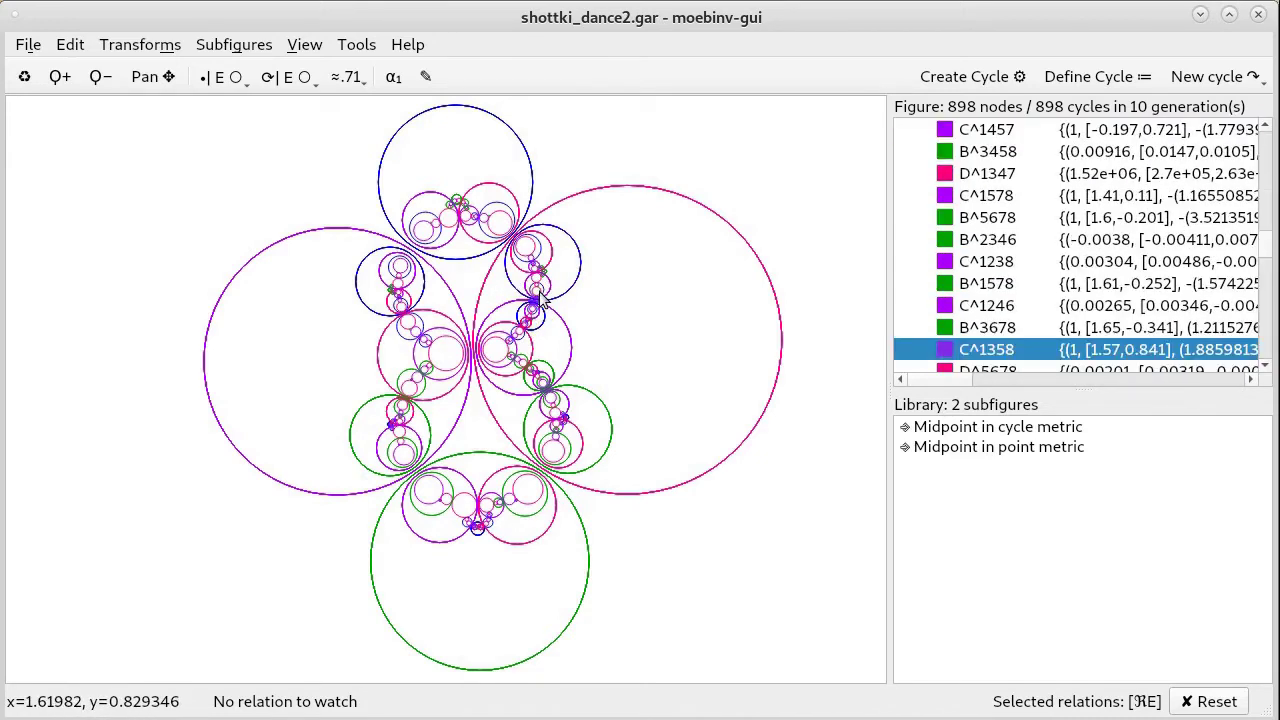
pyautogui.click(545, 288)
# Zoom in while selecting circles D^358, D^4578, C^24578, D^24578 and D^2578
pyautogui.scroll(3, 545, 287)
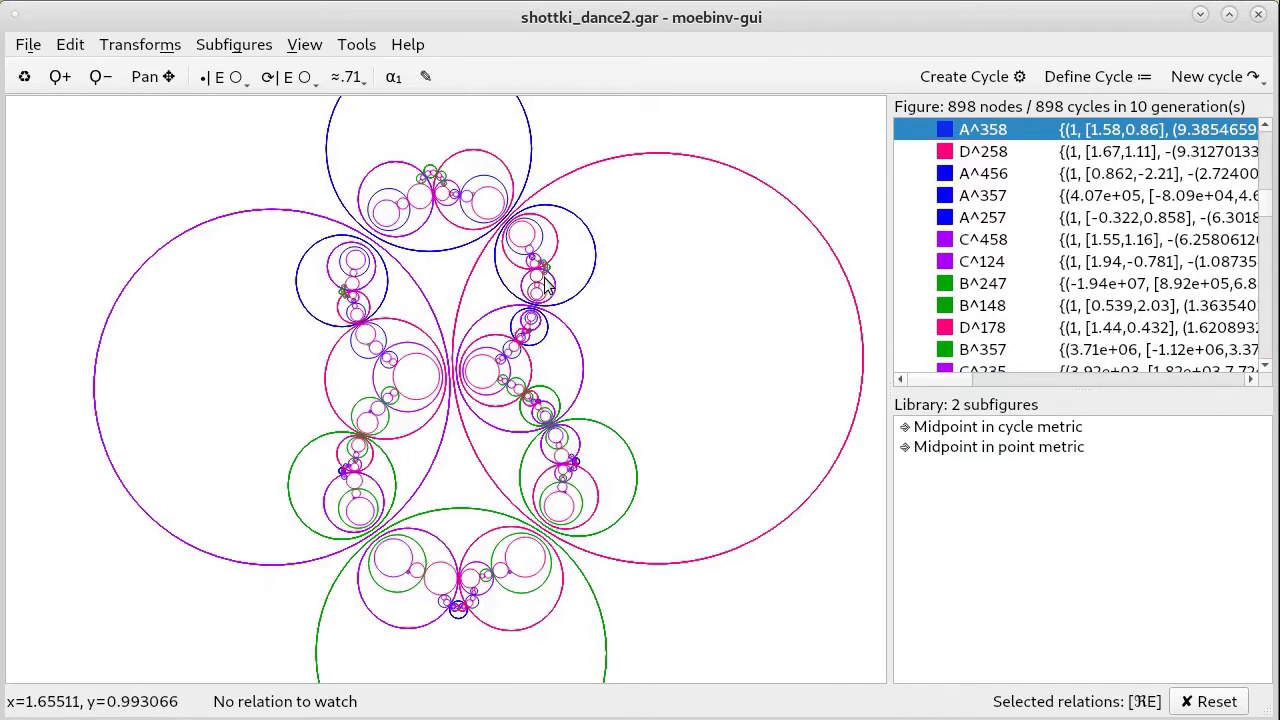
pyautogui.click(545, 287)
pyautogui.scroll(4, 545, 287)
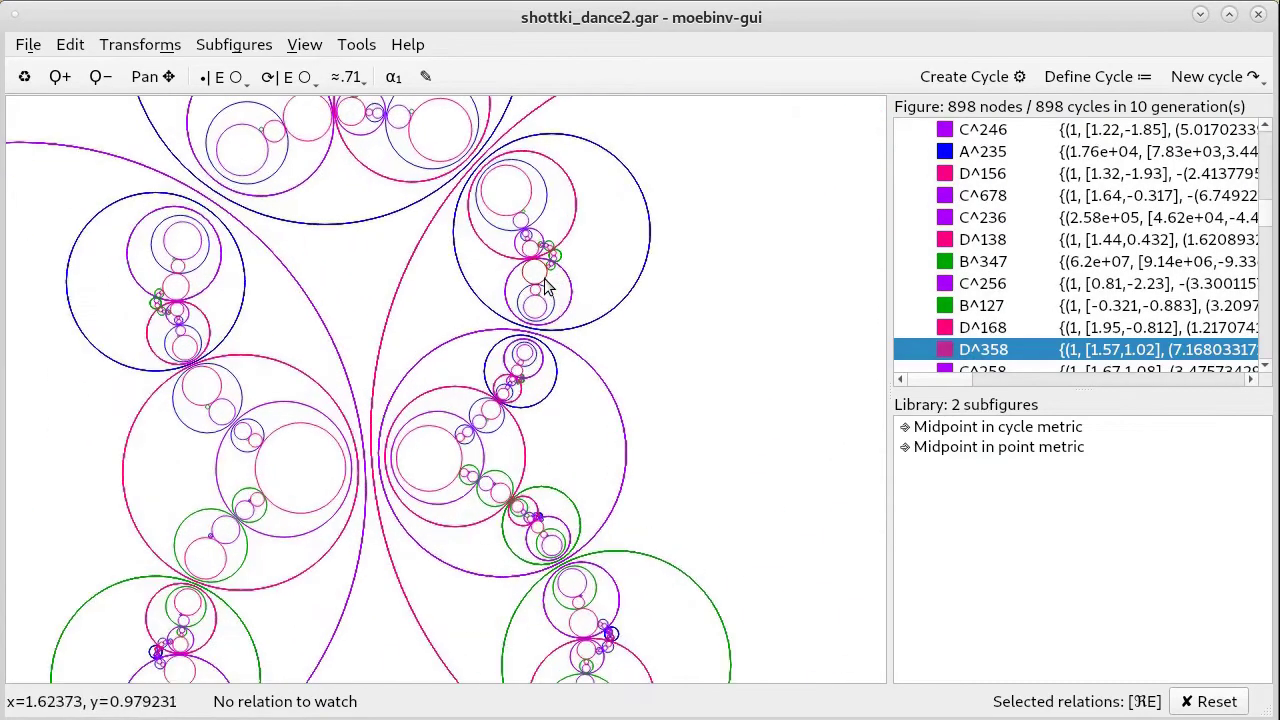
pyautogui.scroll(3, 545, 287)
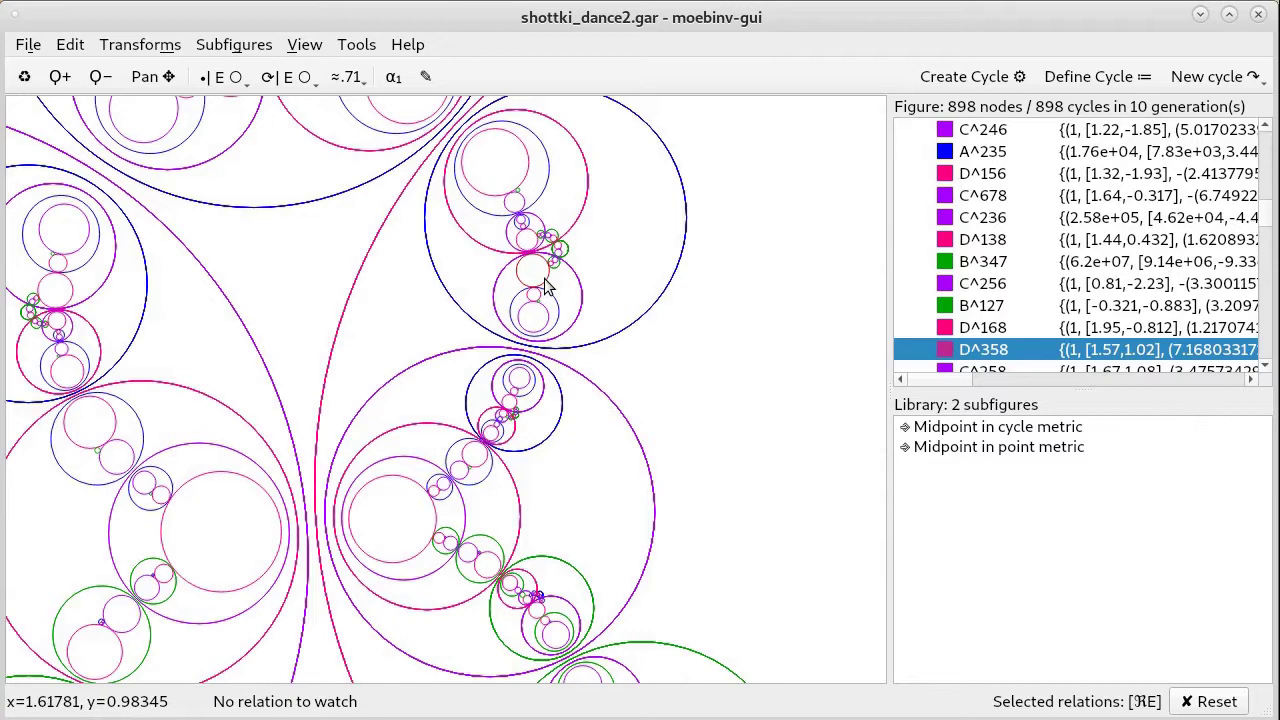
pyautogui.click(513, 424)
pyautogui.scroll(2, 515, 425)
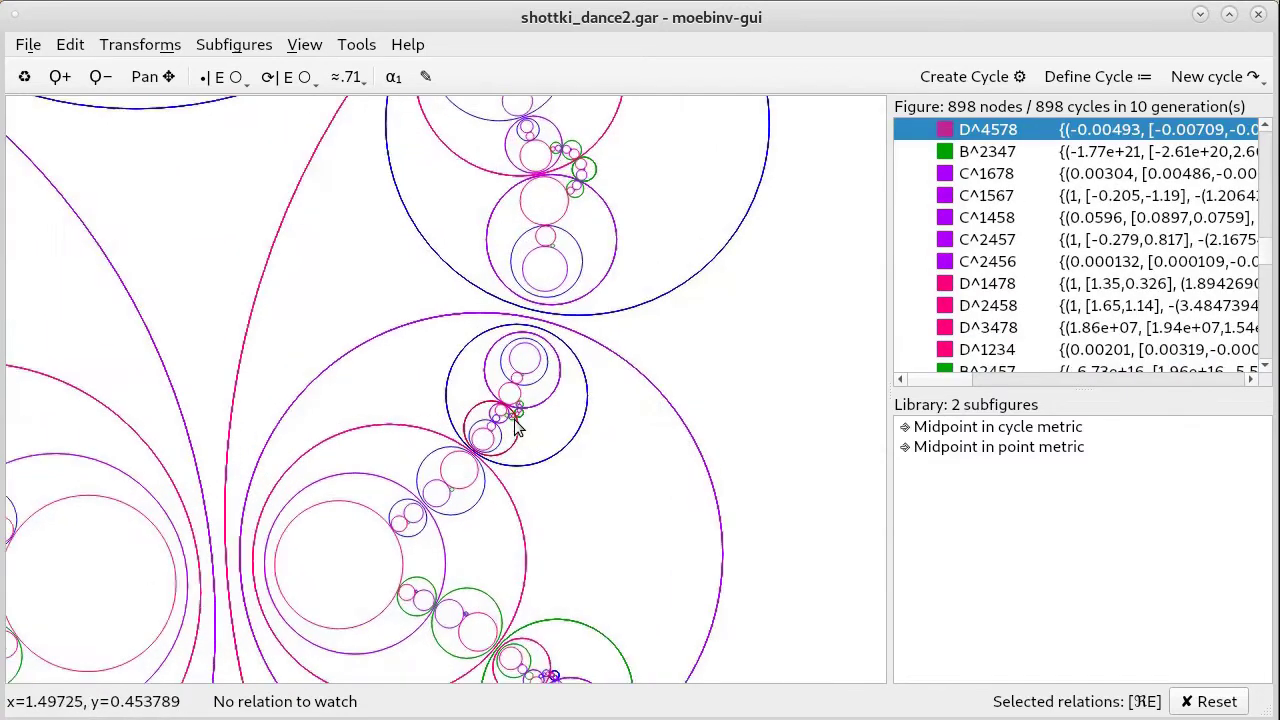
pyautogui.scroll(3, 515, 425)
pyautogui.click(516, 425)
pyautogui.scroll(2, 518, 425)
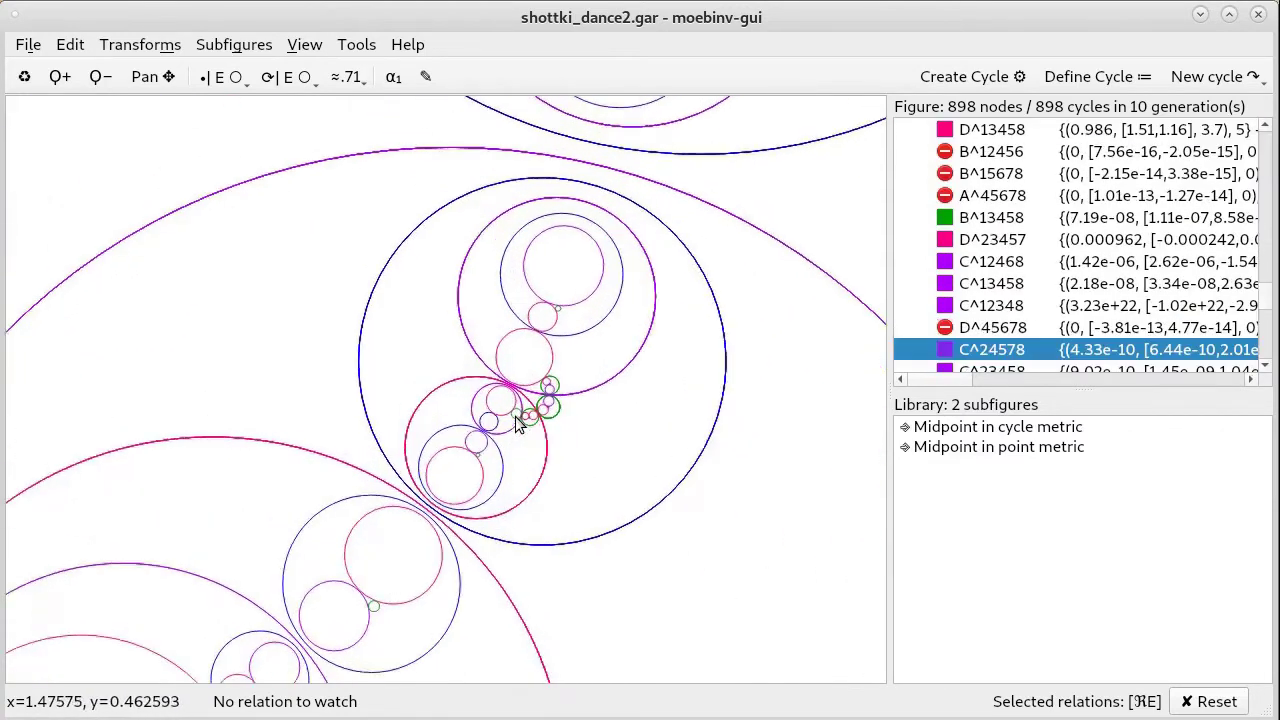
pyautogui.scroll(2, 516, 425)
pyautogui.click(546, 421)
pyautogui.scroll(3, 547, 421)
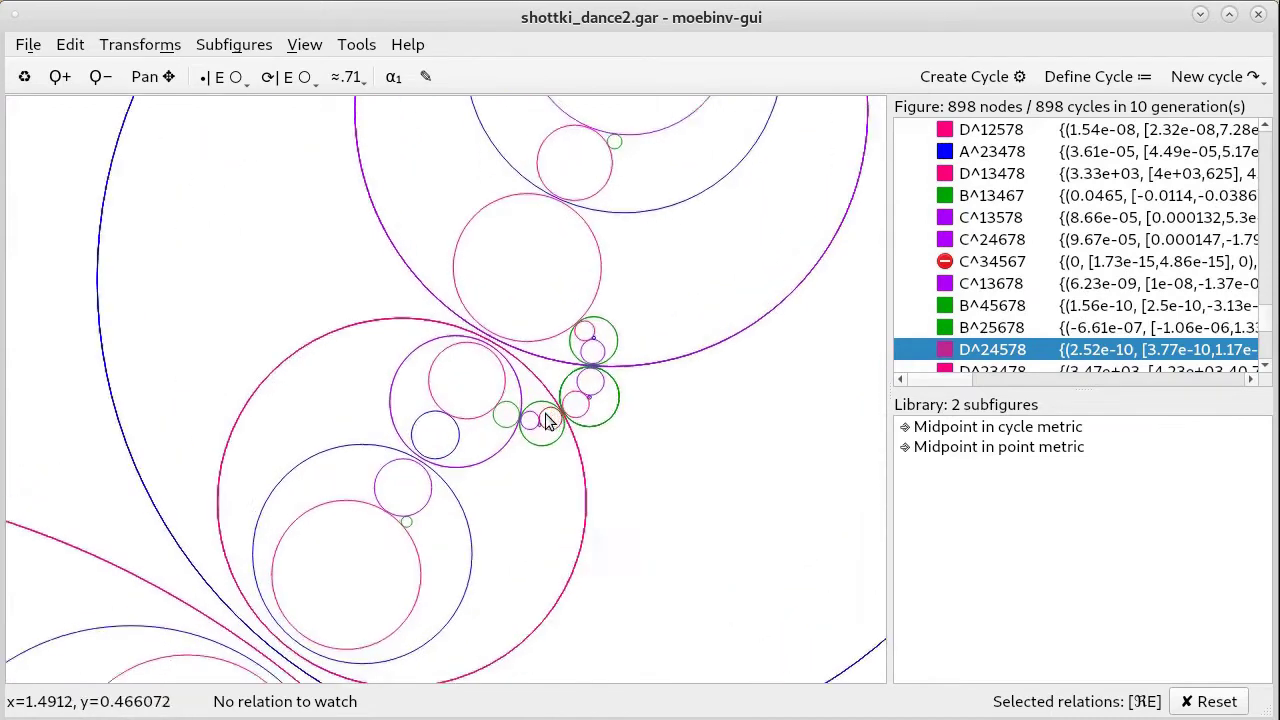
pyautogui.scroll(2, 570, 415)
pyautogui.click(590, 410)
# Keep zooming deeper into the chain around D^2578 to reveal its finest nesting
pyautogui.scroll(4, 595, 409)
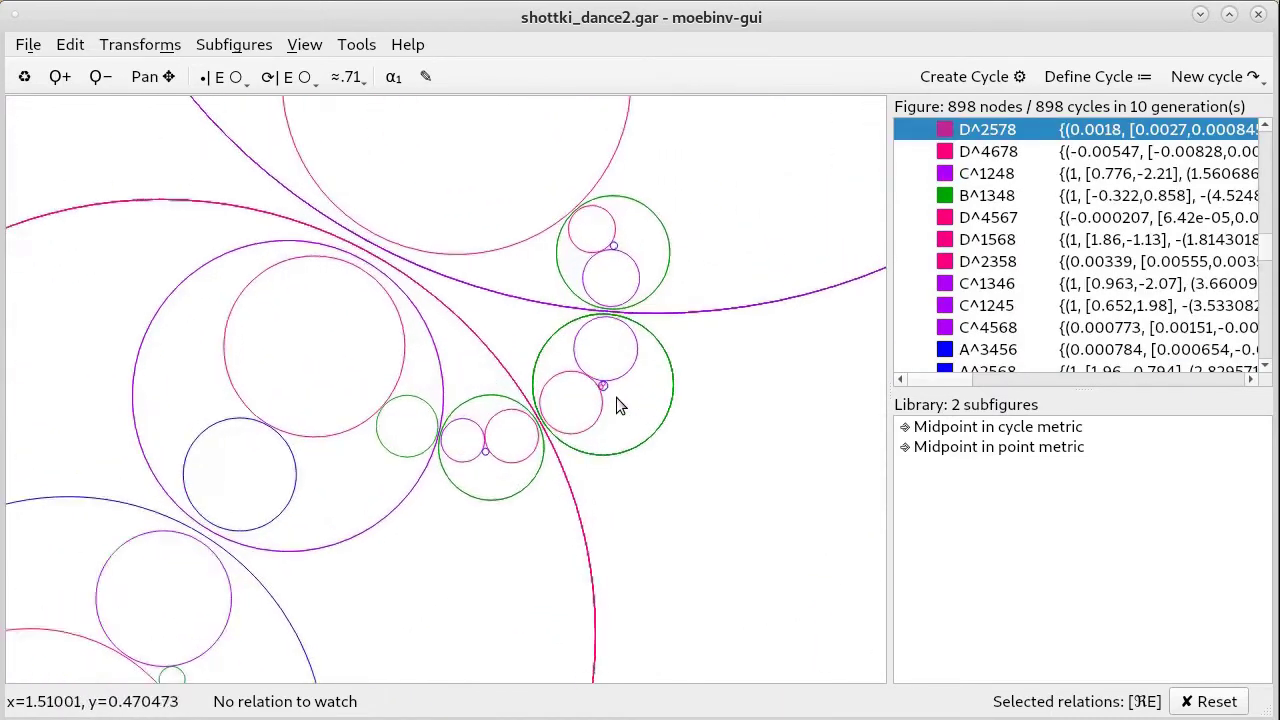
pyautogui.scroll(5, 616, 400)
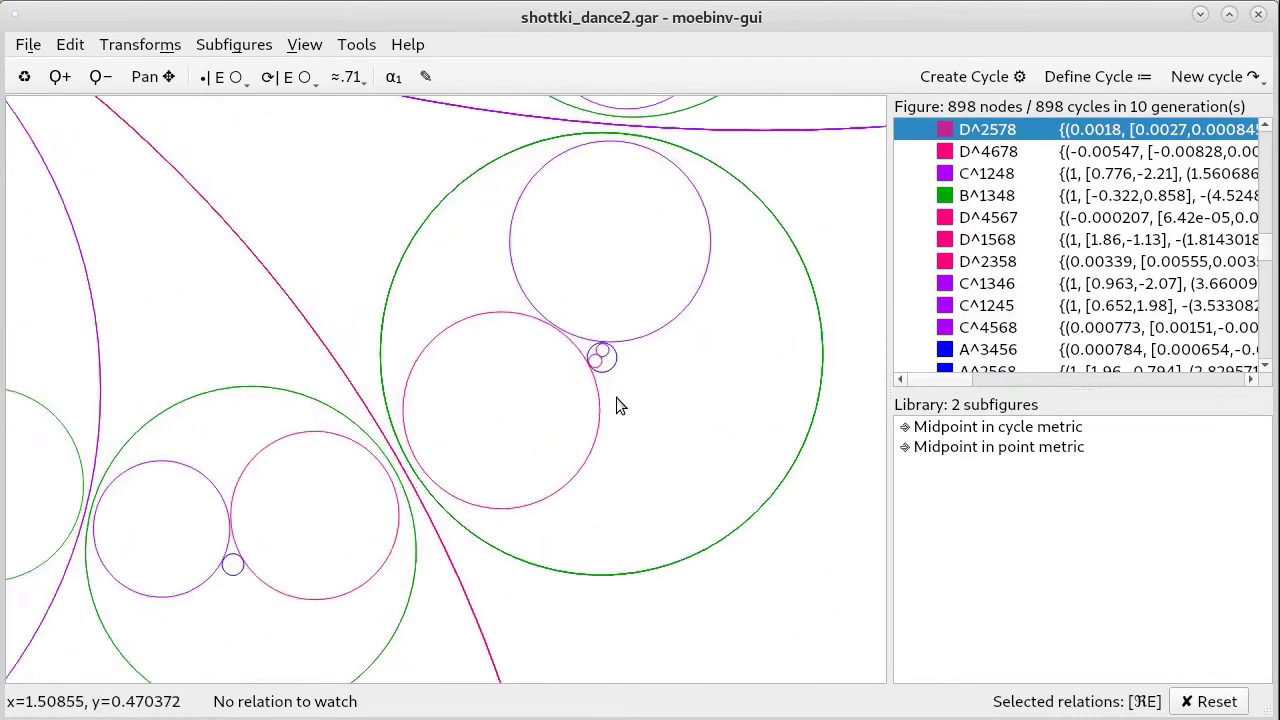
pyautogui.scroll(1, 616, 405)
pyautogui.scroll(4, 610, 375)
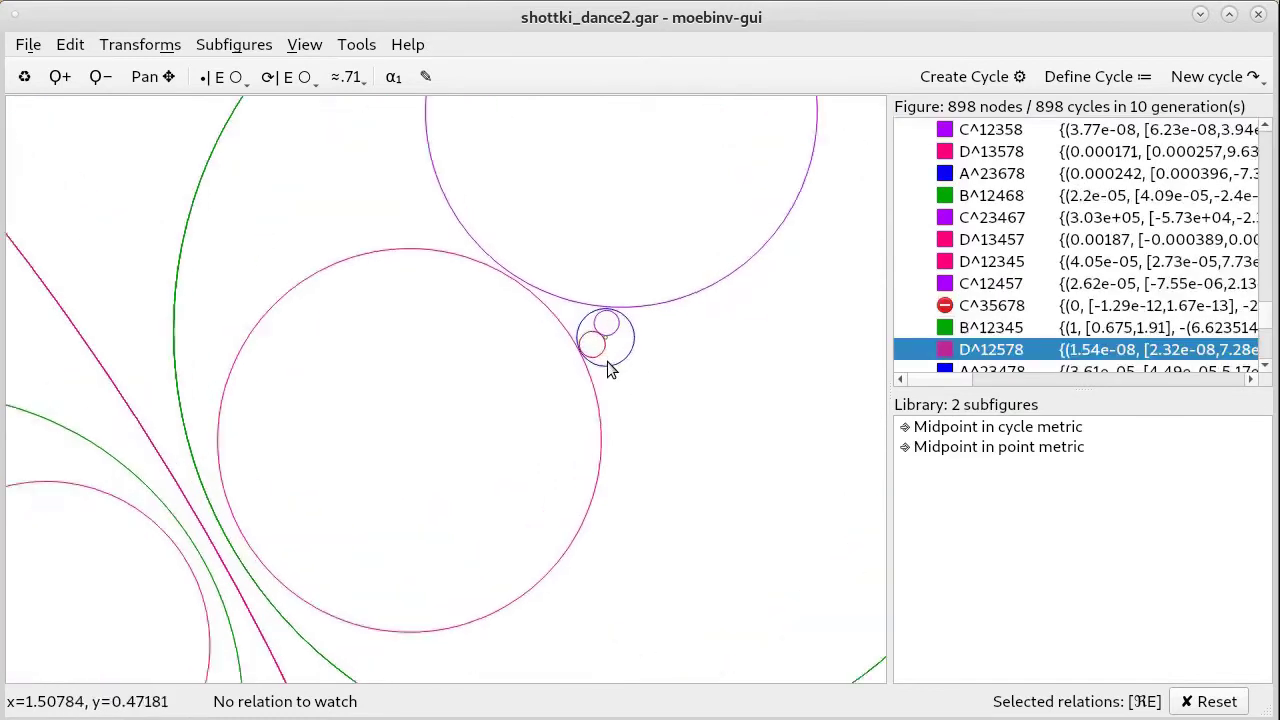
pyautogui.scroll(3, 622, 352)
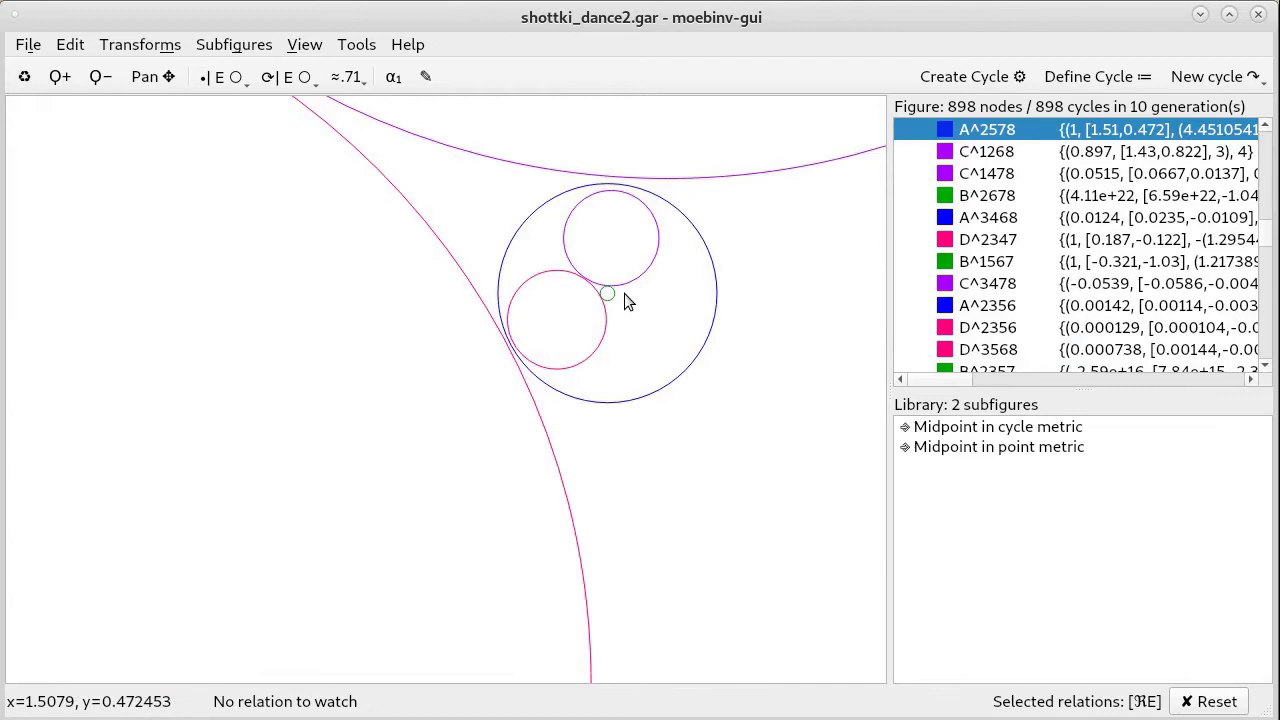
pyautogui.scroll(4, 624, 293)
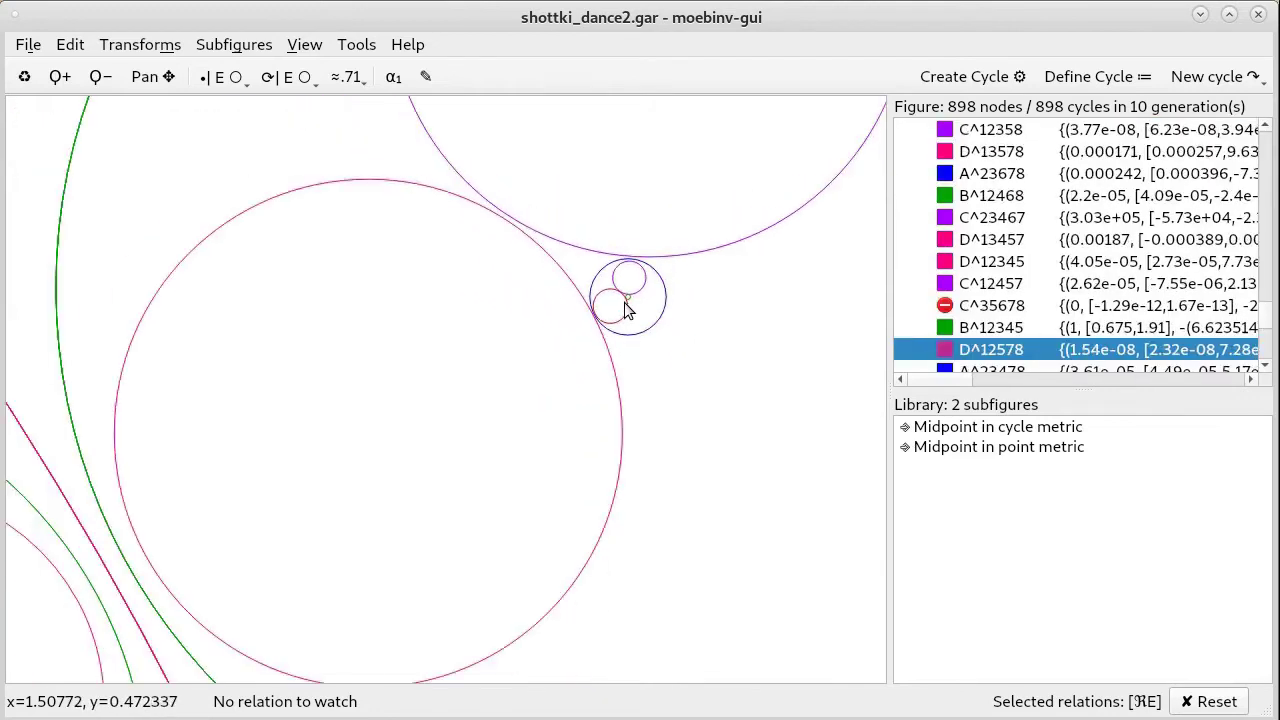
pyautogui.scroll(4, 625, 310)
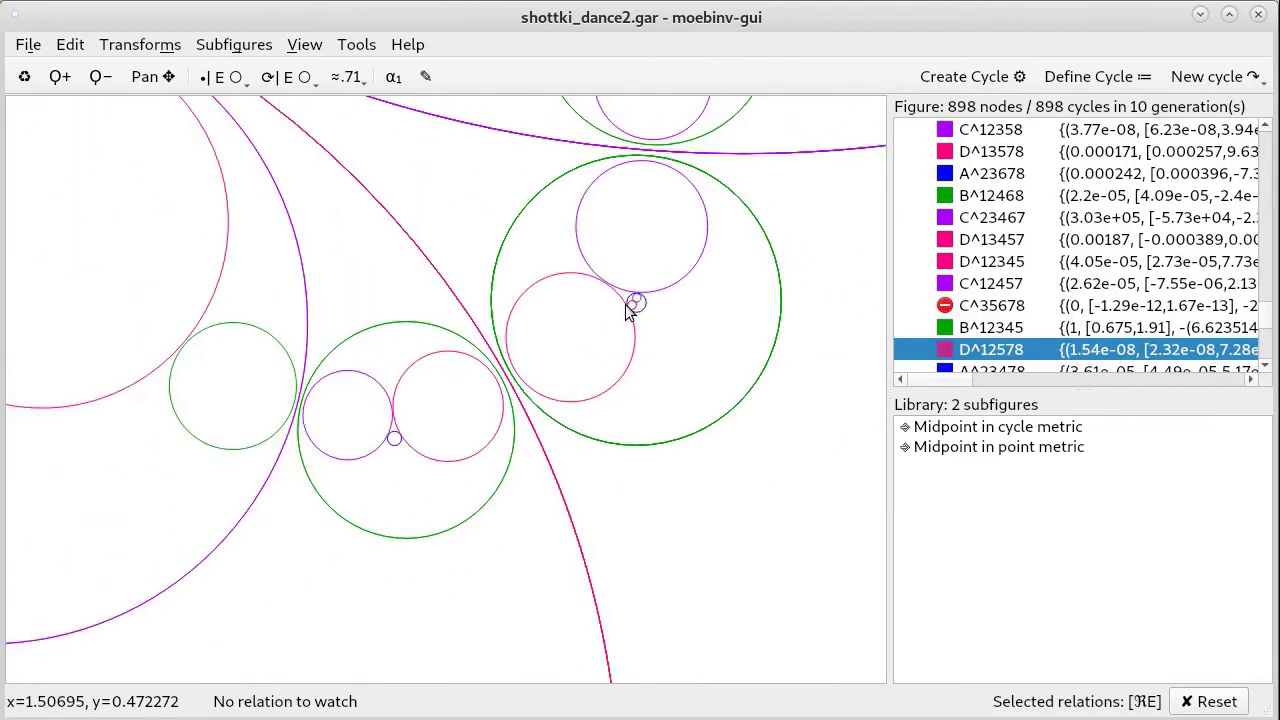
# Zoom back out toward the whole symmetric 898-cycle pattern
pyautogui.scroll(-4, 628, 312)
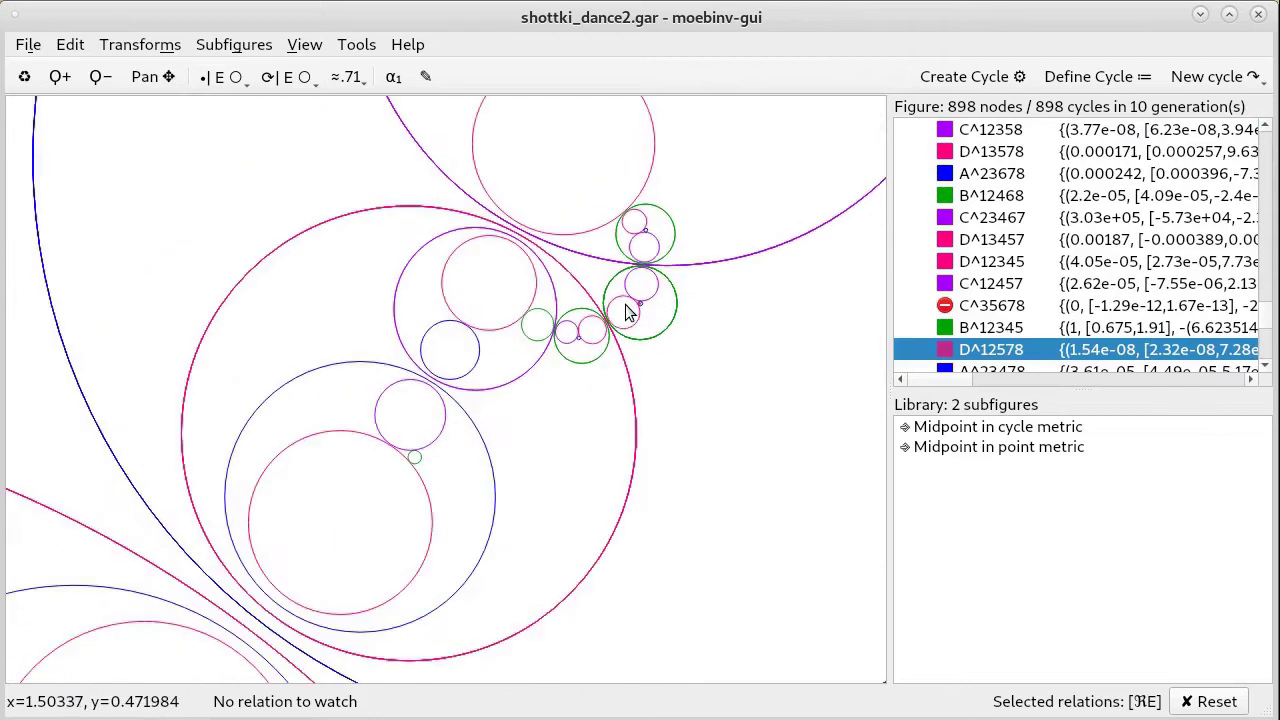
pyautogui.scroll(-8, 628, 312)
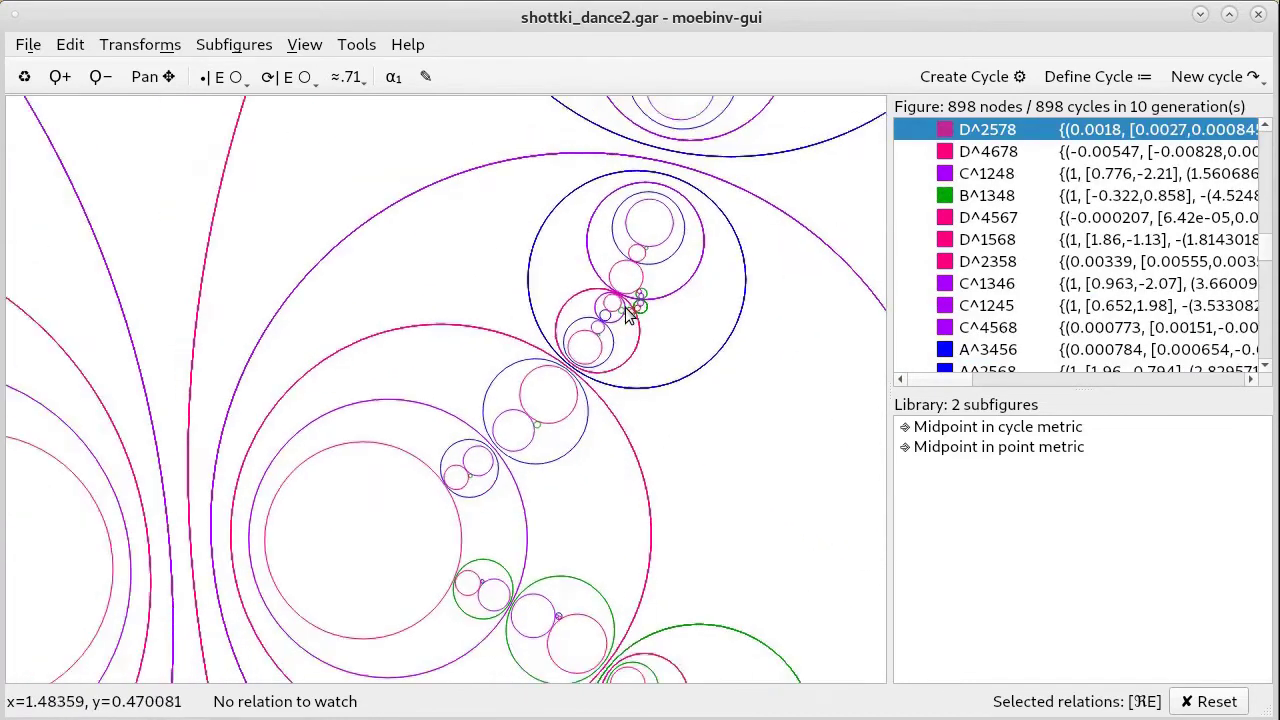
pyautogui.scroll(-3, 628, 313)
pyautogui.scroll(-5, 628, 313)
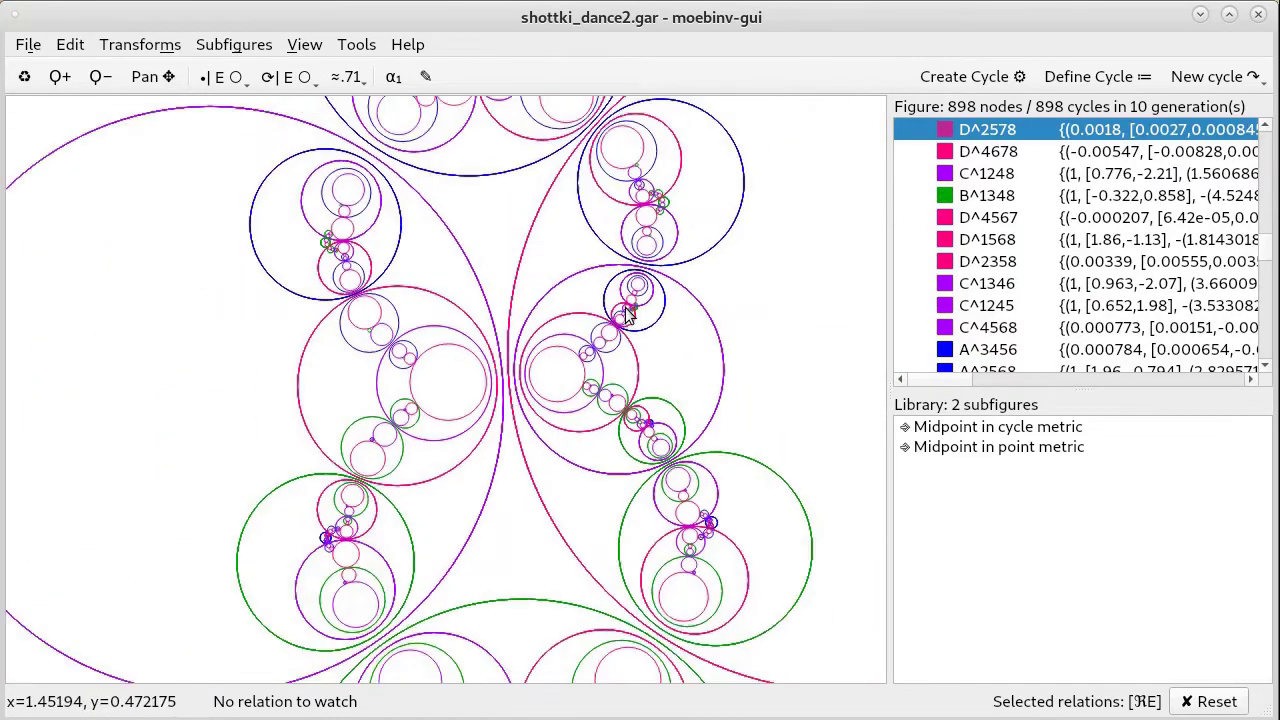
# Zoom in repeatedly on the right-hand cluster of tangent green and purple circles, nudging the view right
pyautogui.scroll(-4, 628, 313)
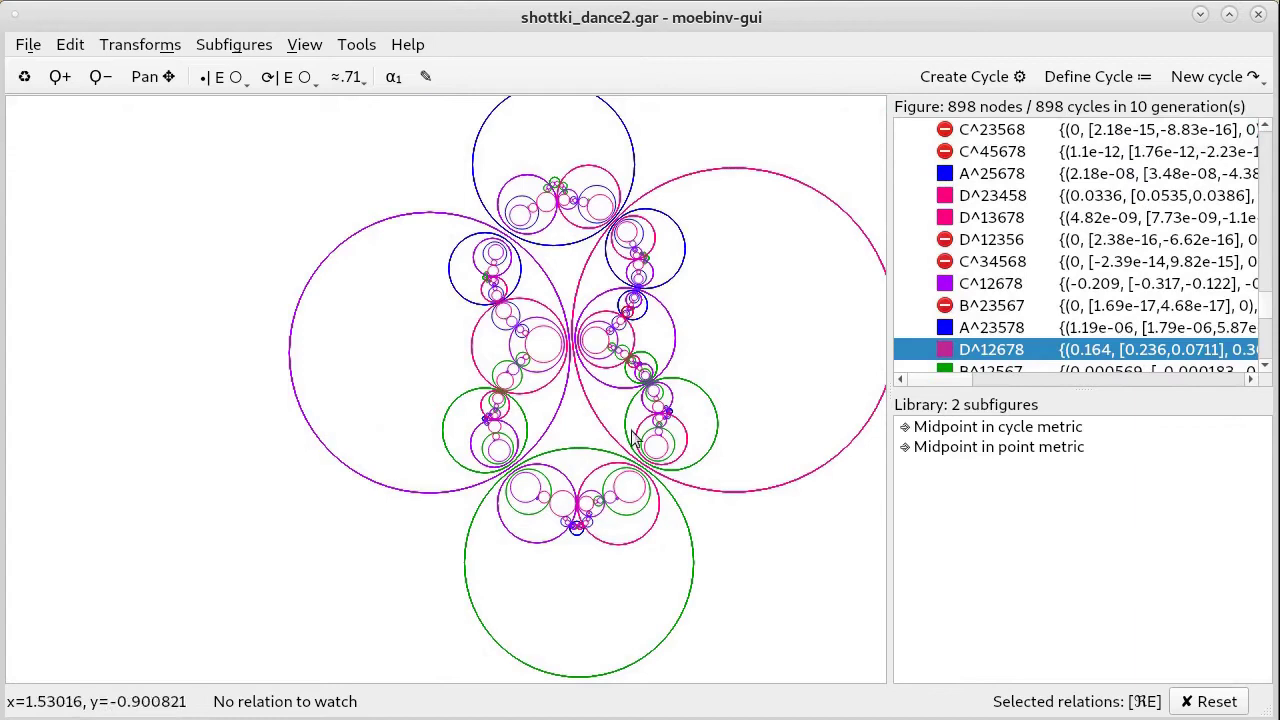
pyautogui.scroll(5, 662, 422)
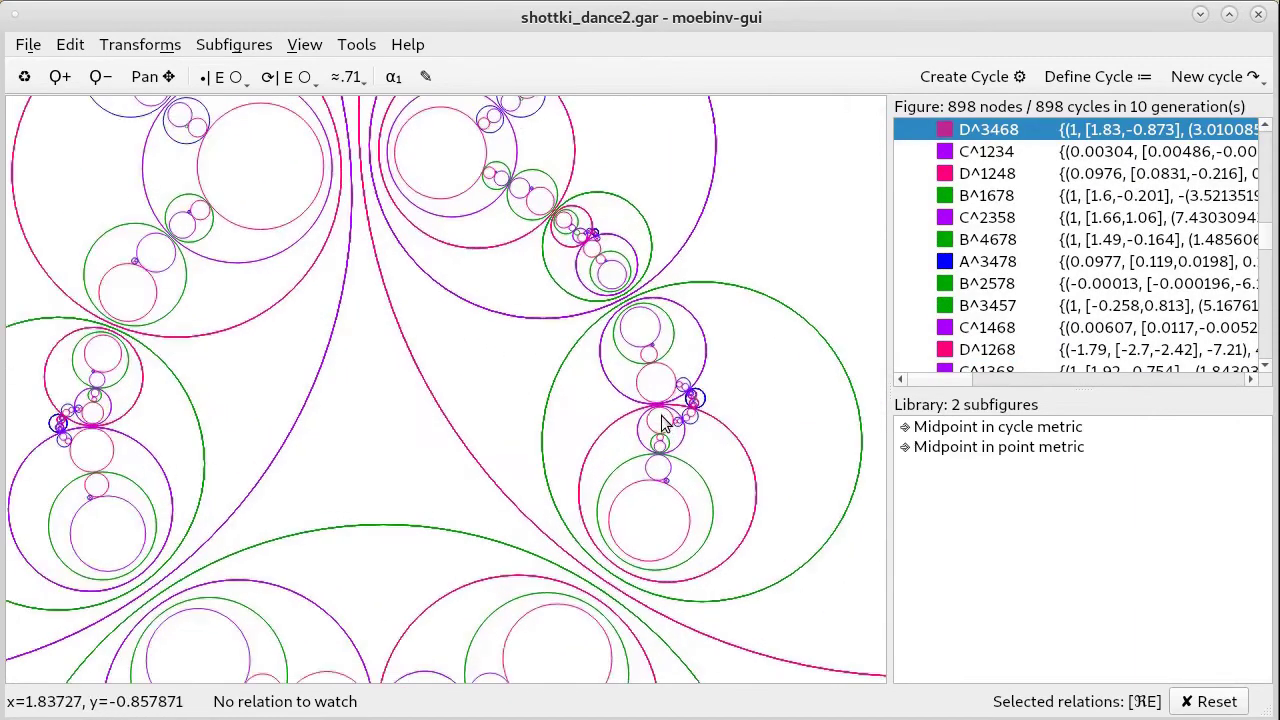
pyautogui.scroll(2, 662, 422)
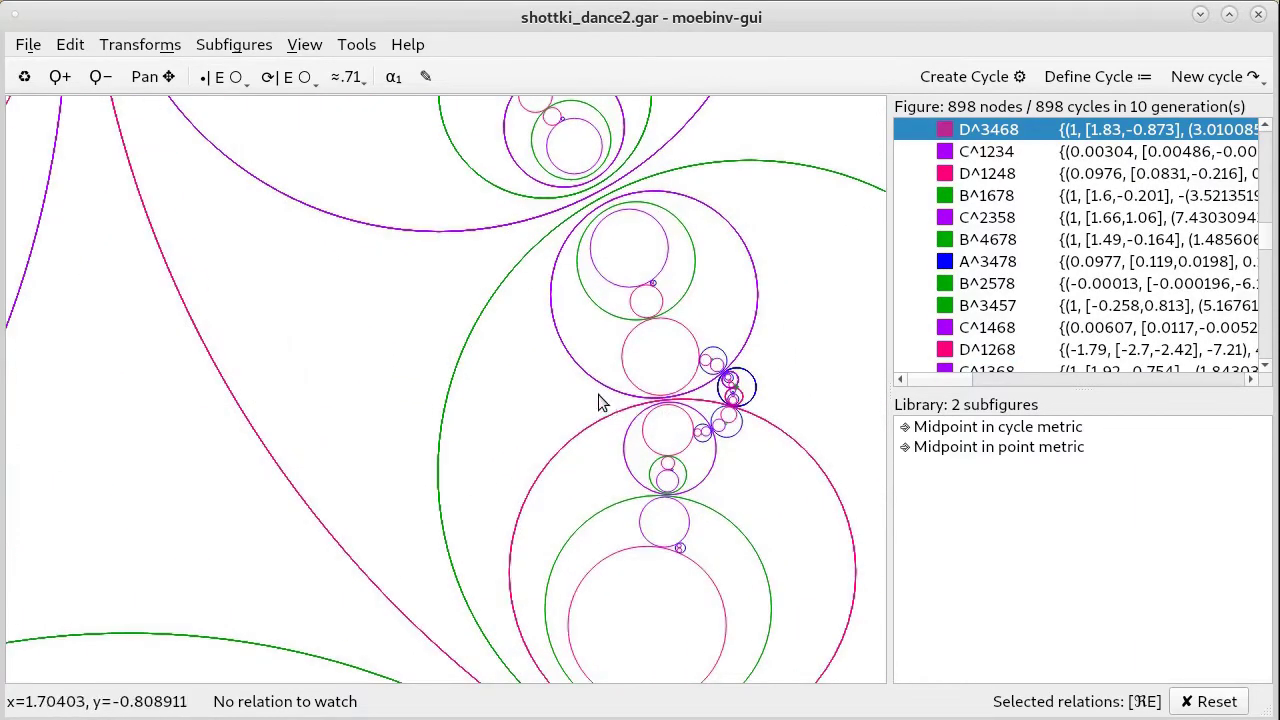
pyautogui.scroll(5, 718, 425)
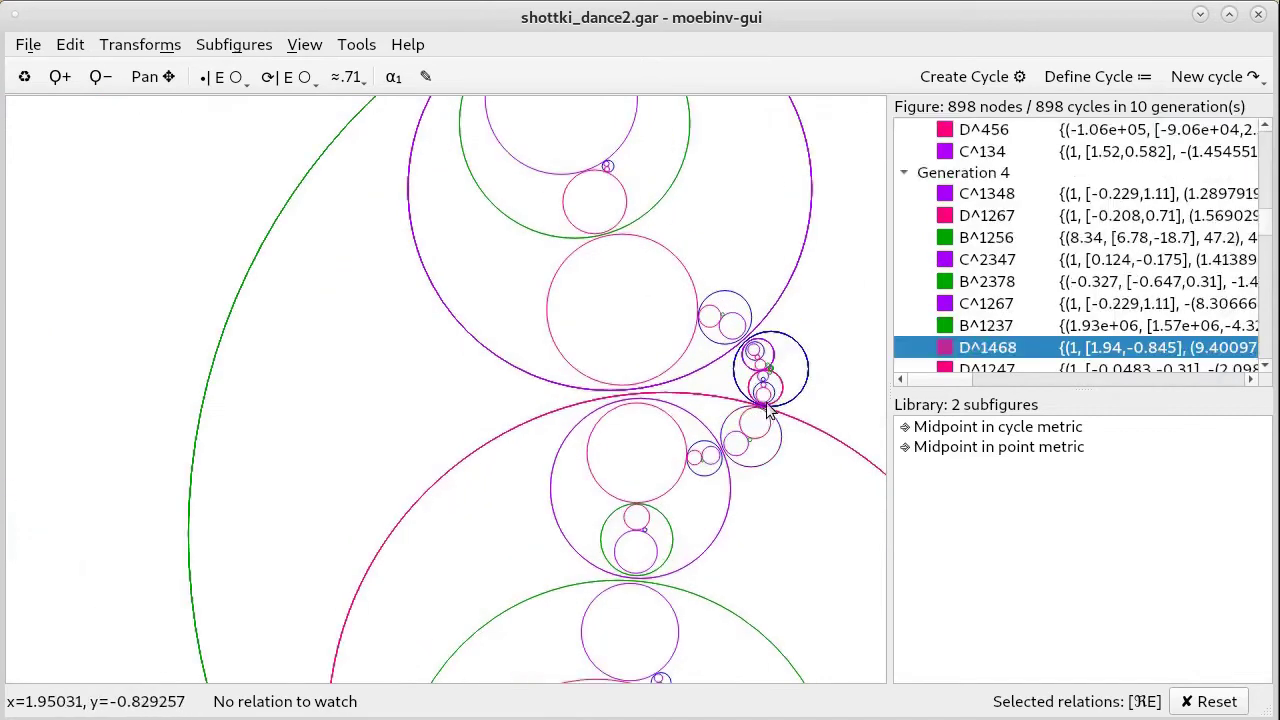
pyautogui.scroll(4, 768, 406)
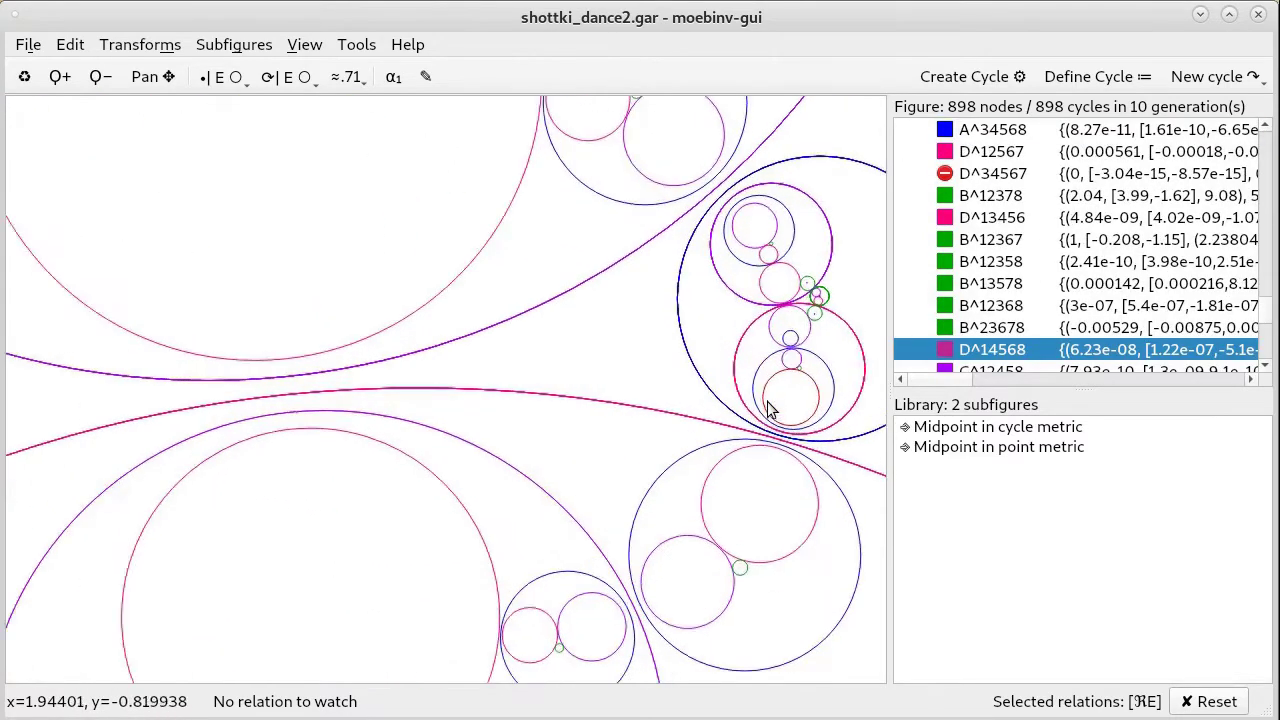
pyautogui.scroll(1, 806, 305)
pyautogui.scroll(3, 807, 305)
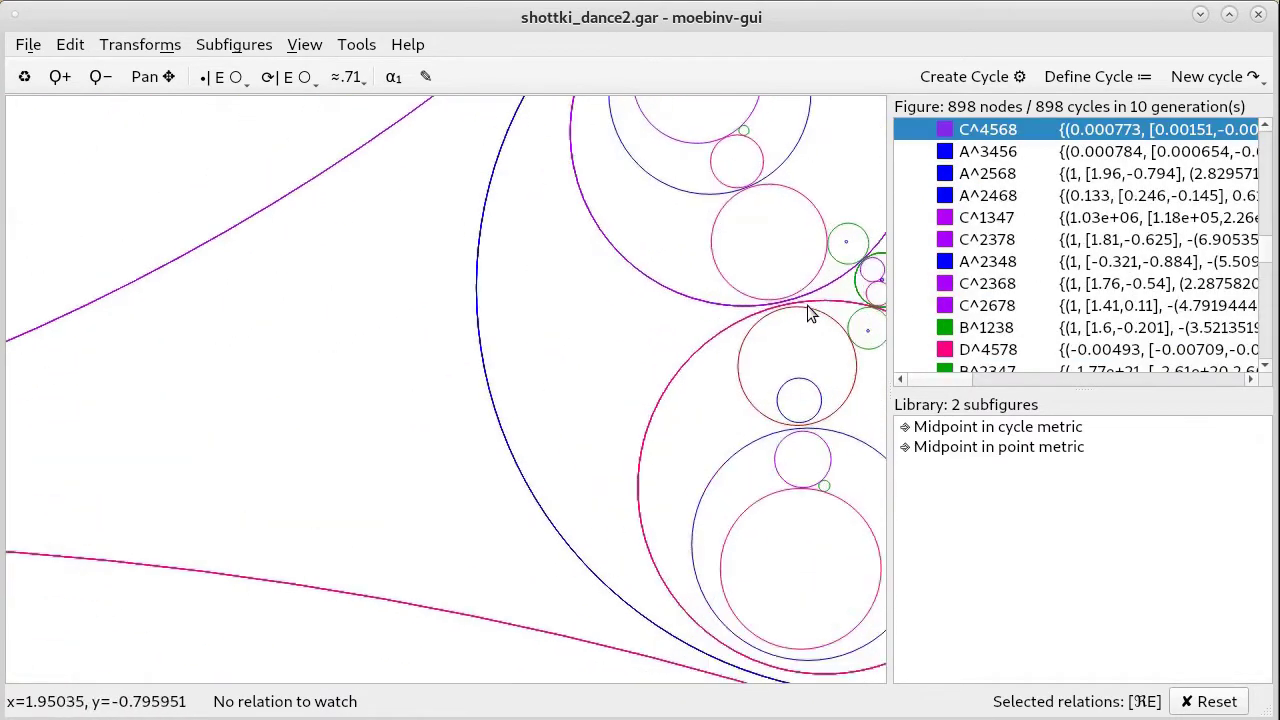
pyautogui.hscroll(4, 838, 305)
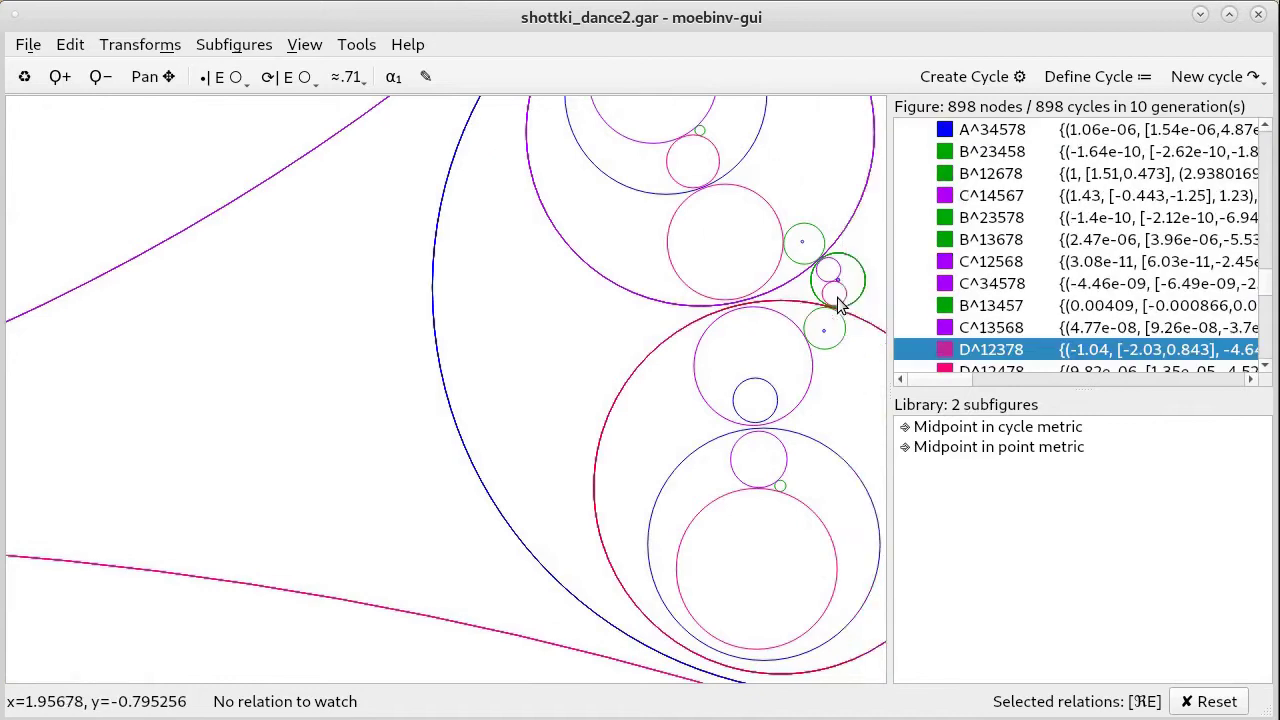
pyautogui.scroll(3, 686, 312)
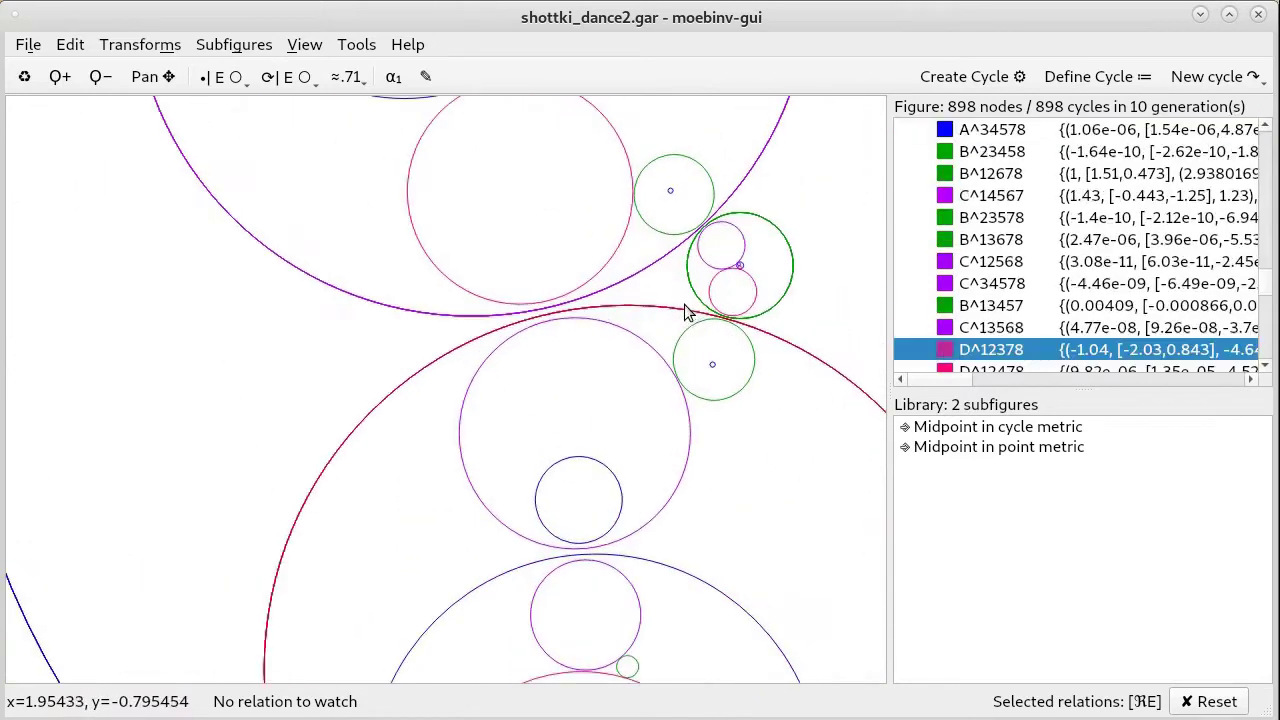
# Quit the current figure and select the real line R in the fresh figure
pyautogui.click(28, 46)
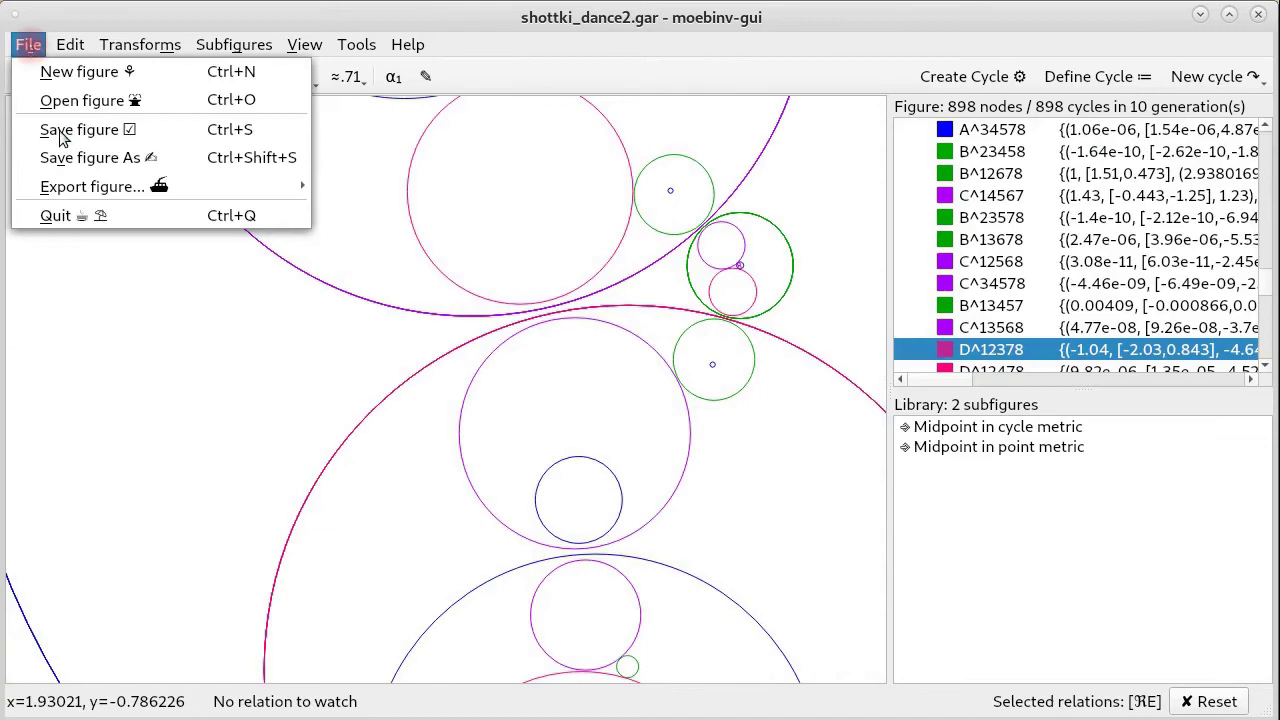
pyautogui.click(82, 222)
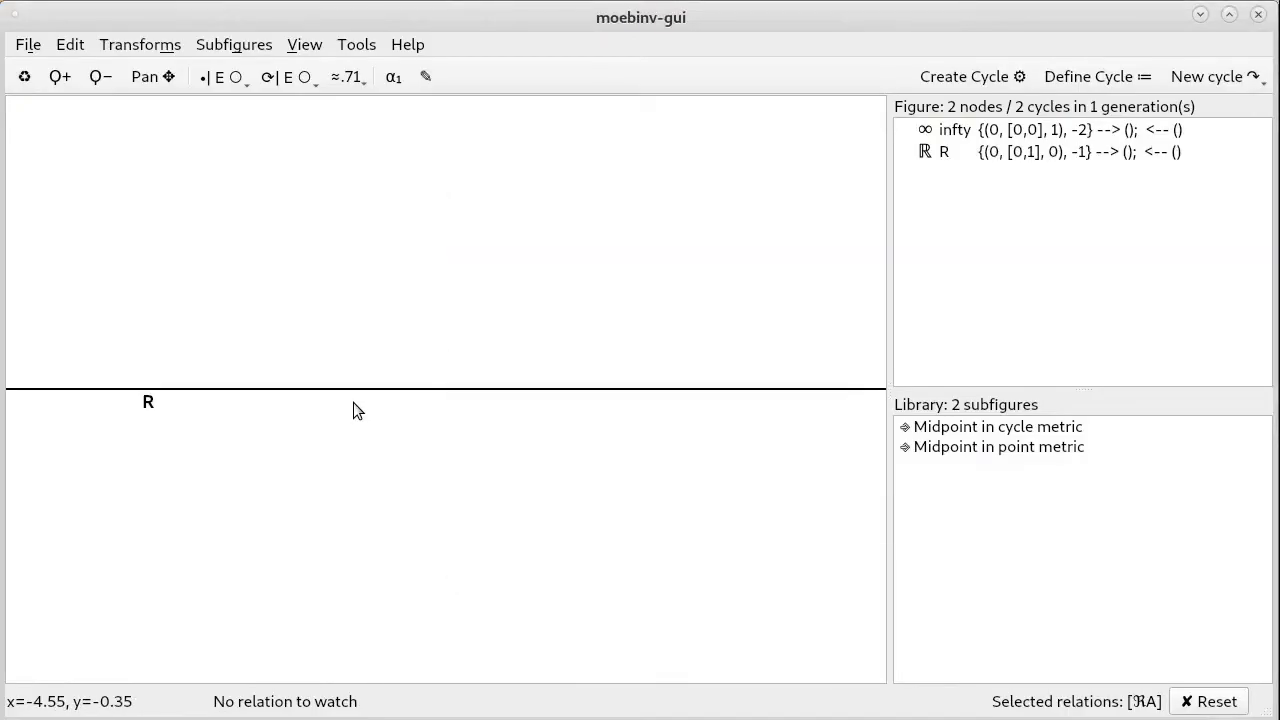
pyautogui.click(353, 389)
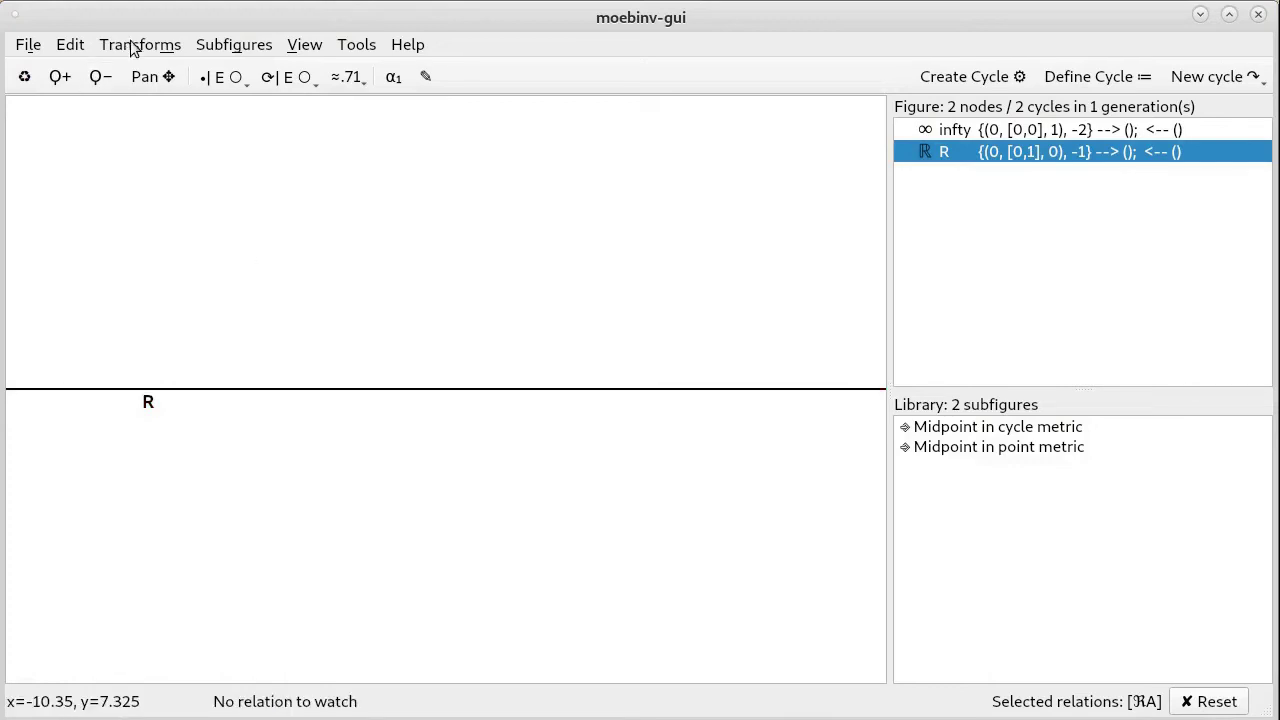
# Define circle A by centre and radius with radius squared 1, and drag it above R
pyautogui.click(1117, 79)
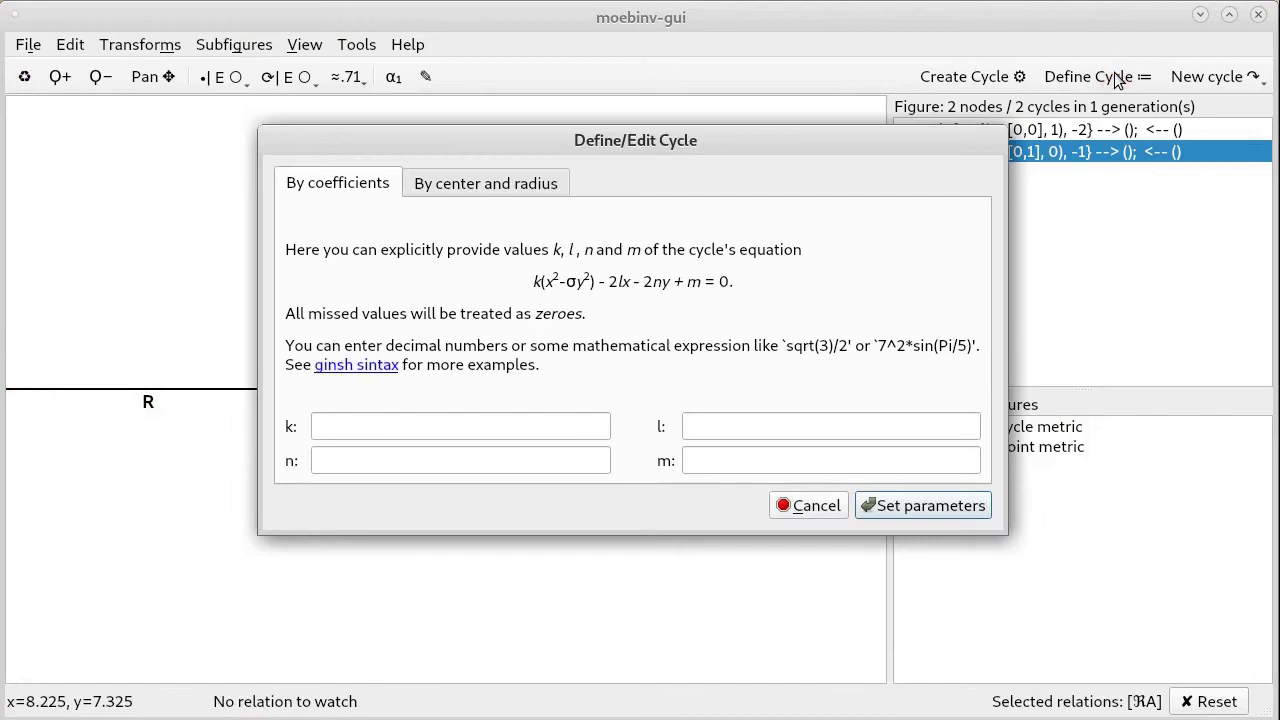
pyautogui.click(500, 188)
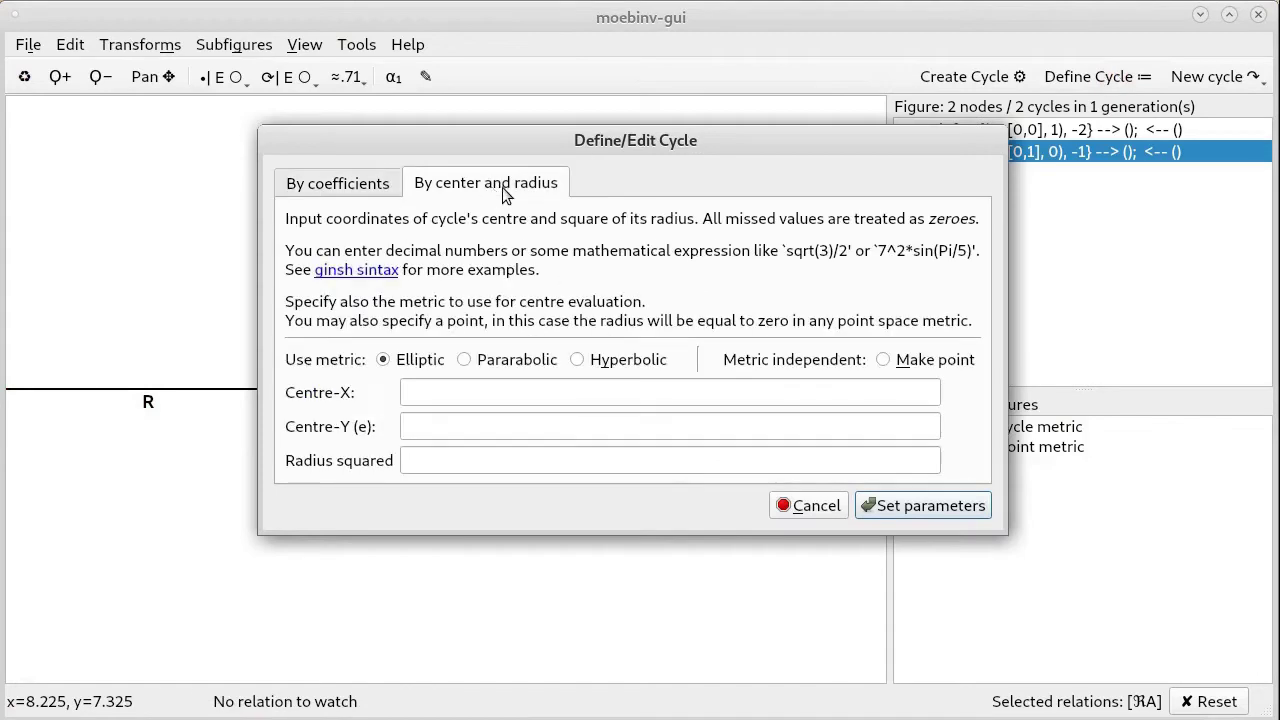
pyautogui.click(504, 468)
pyautogui.write('1')
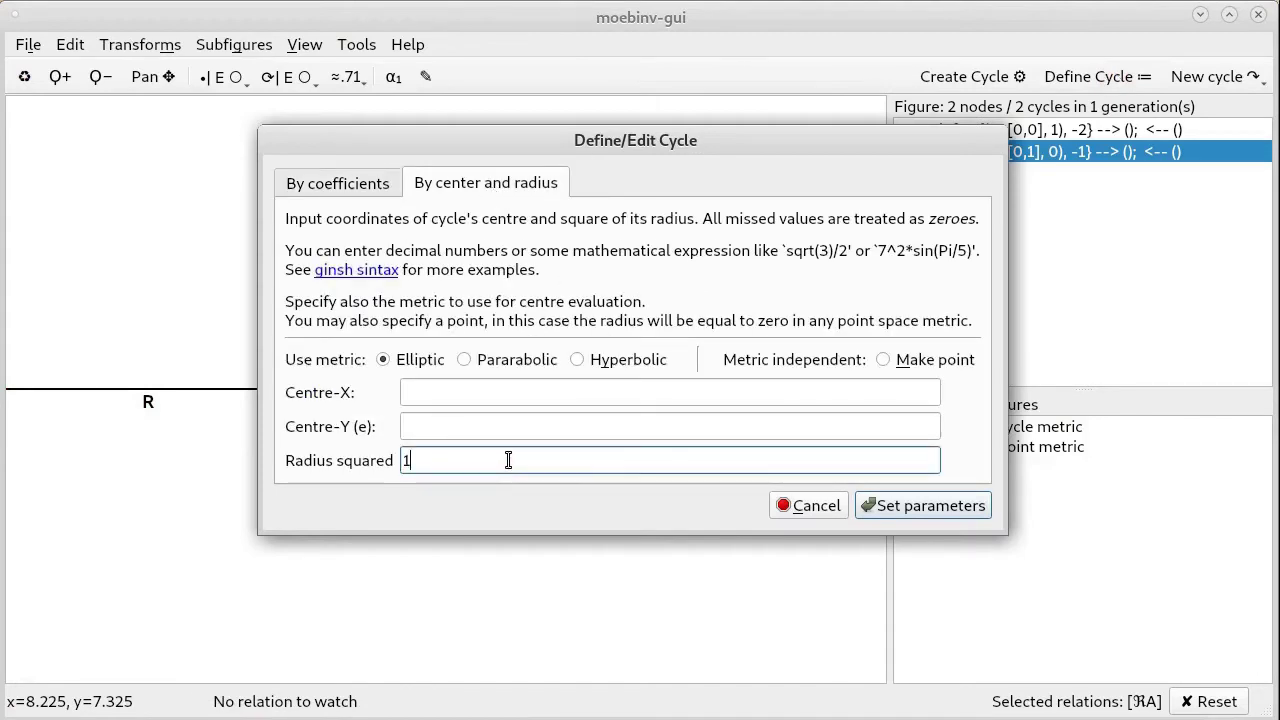
pyautogui.click(926, 507)
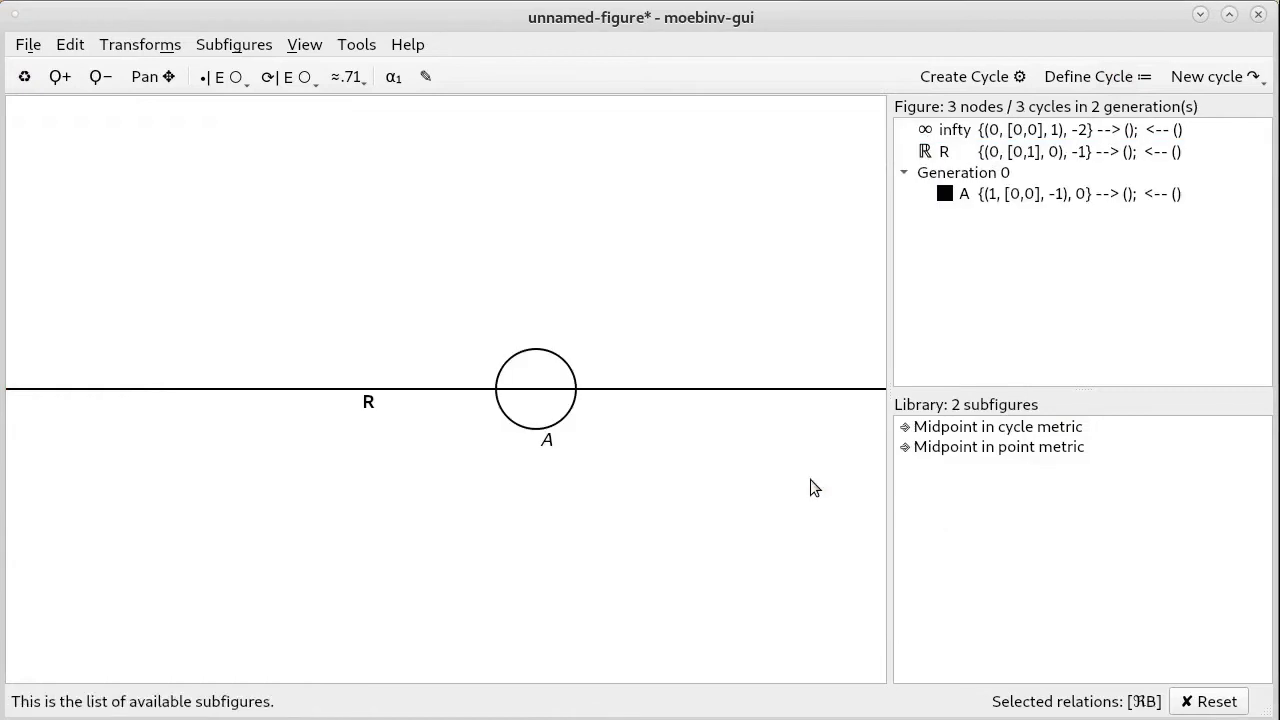
pyautogui.click(557, 362)
pyautogui.moveTo(557, 362); pyautogui.dragTo(537, 279)
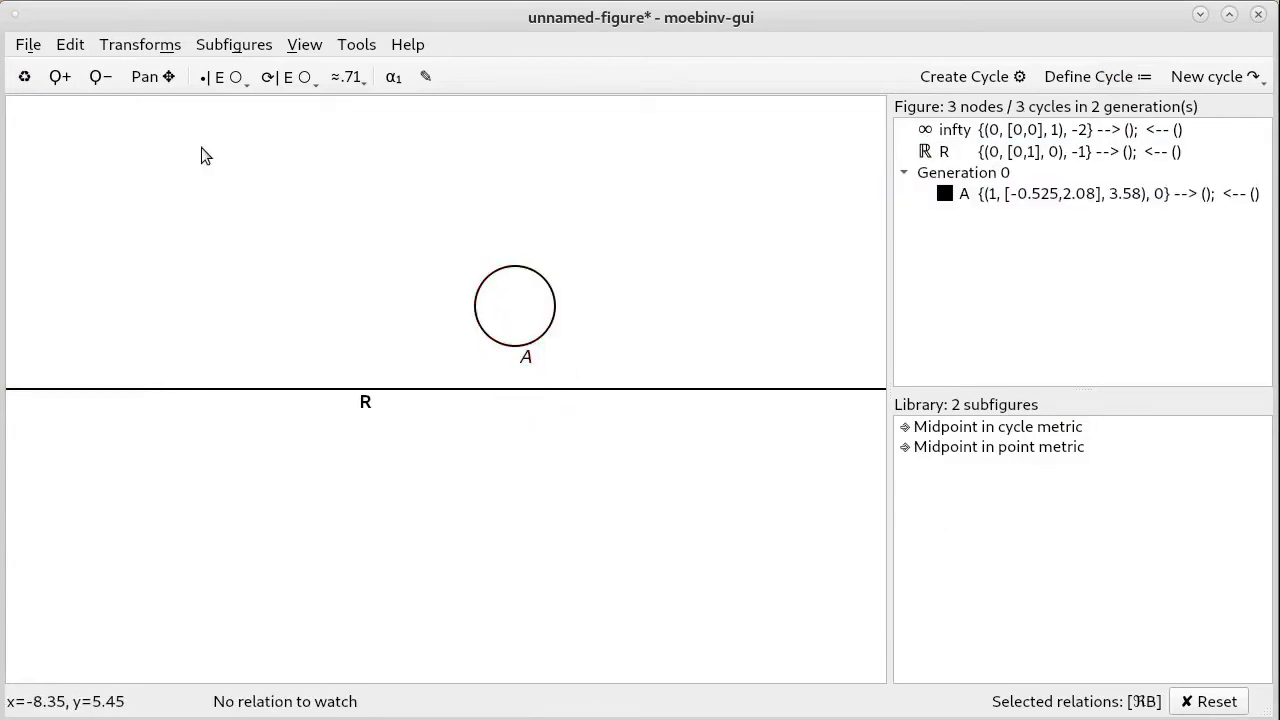
# Reflect circle A in the named cycle R so that it lies below the line
pyautogui.click(160, 48)
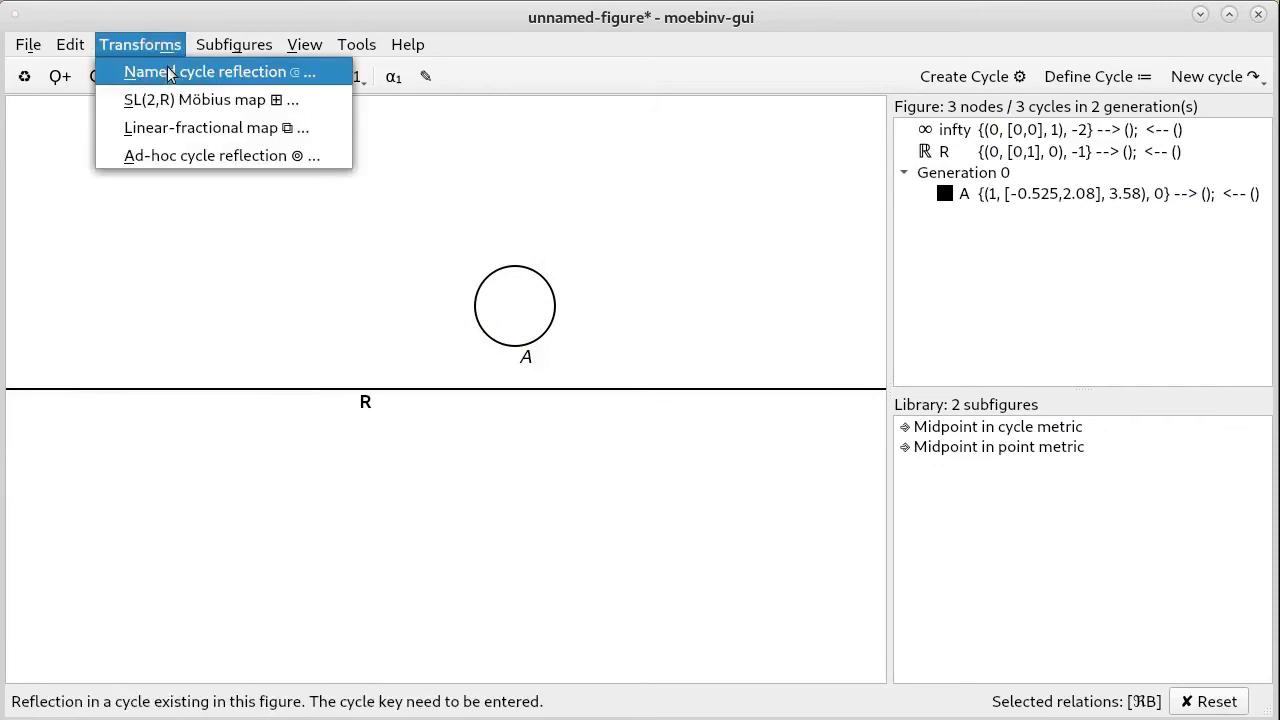
pyautogui.click(165, 75)
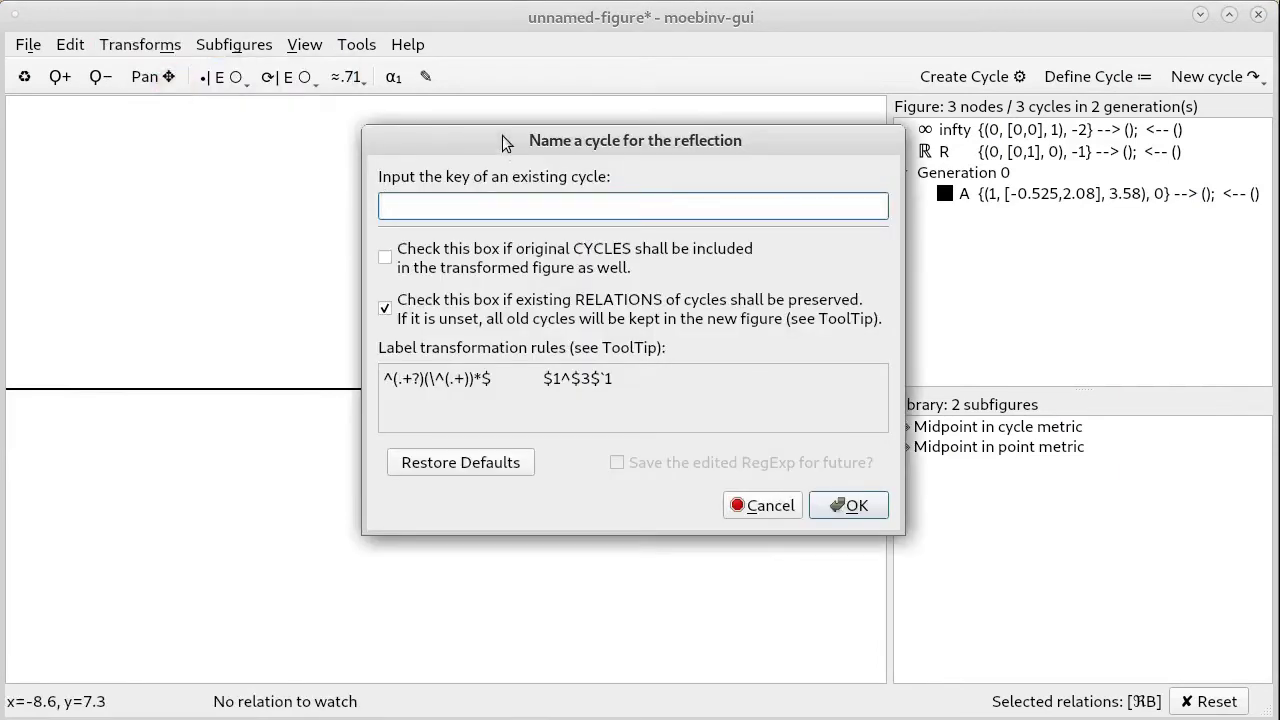
pyautogui.moveTo(497, 138); pyautogui.dragTo(867, 38)
pyautogui.click(860, 100)
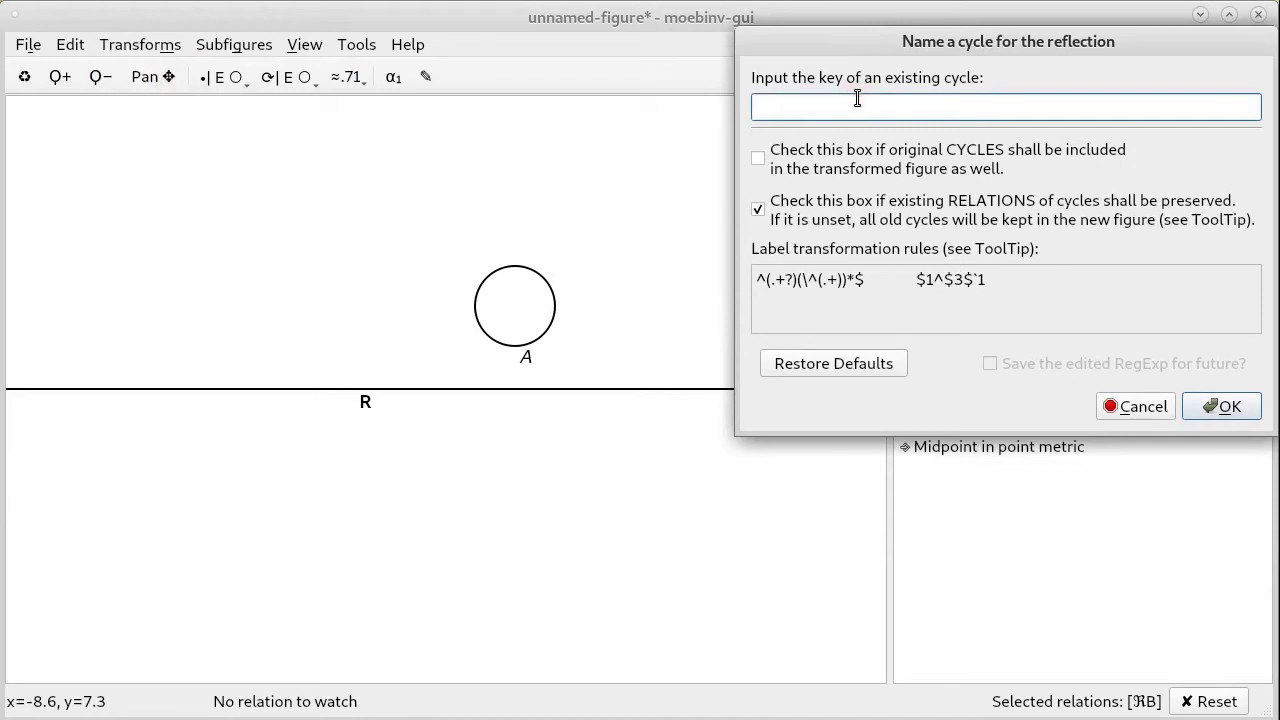
pyautogui.write('R')
pyautogui.click(1220, 407)
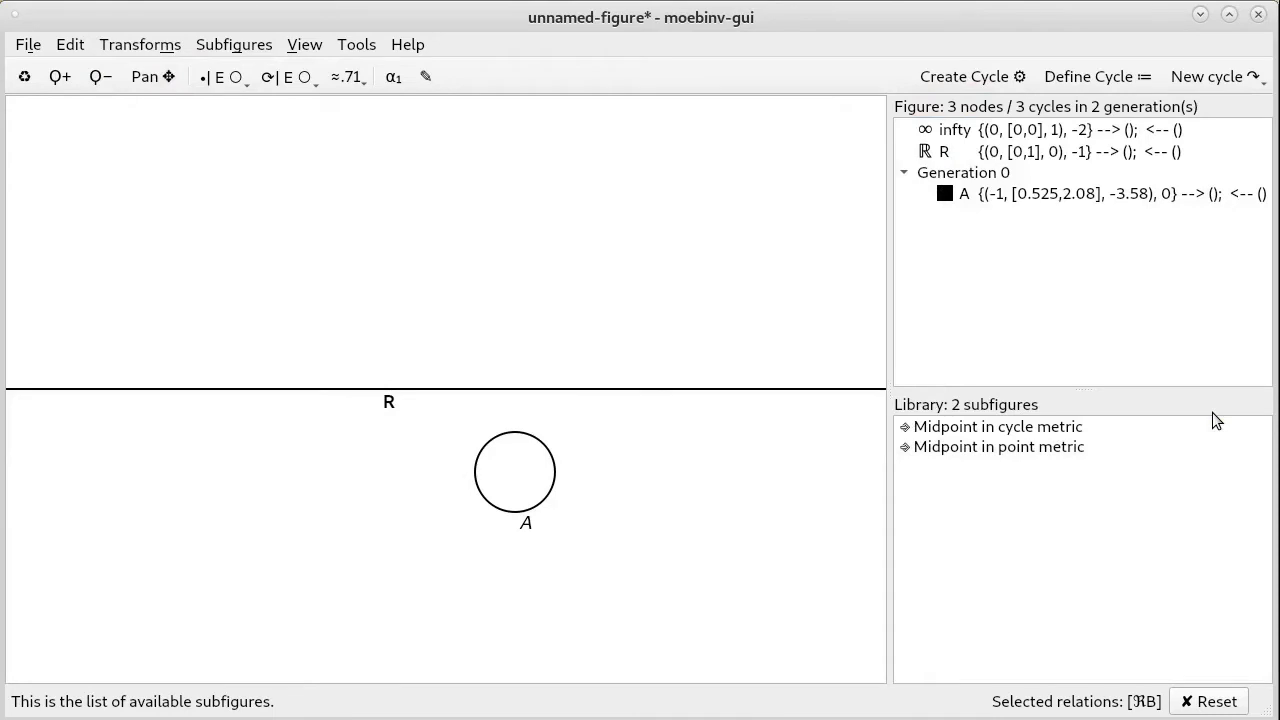
pyautogui.moveTo(1204, 420)
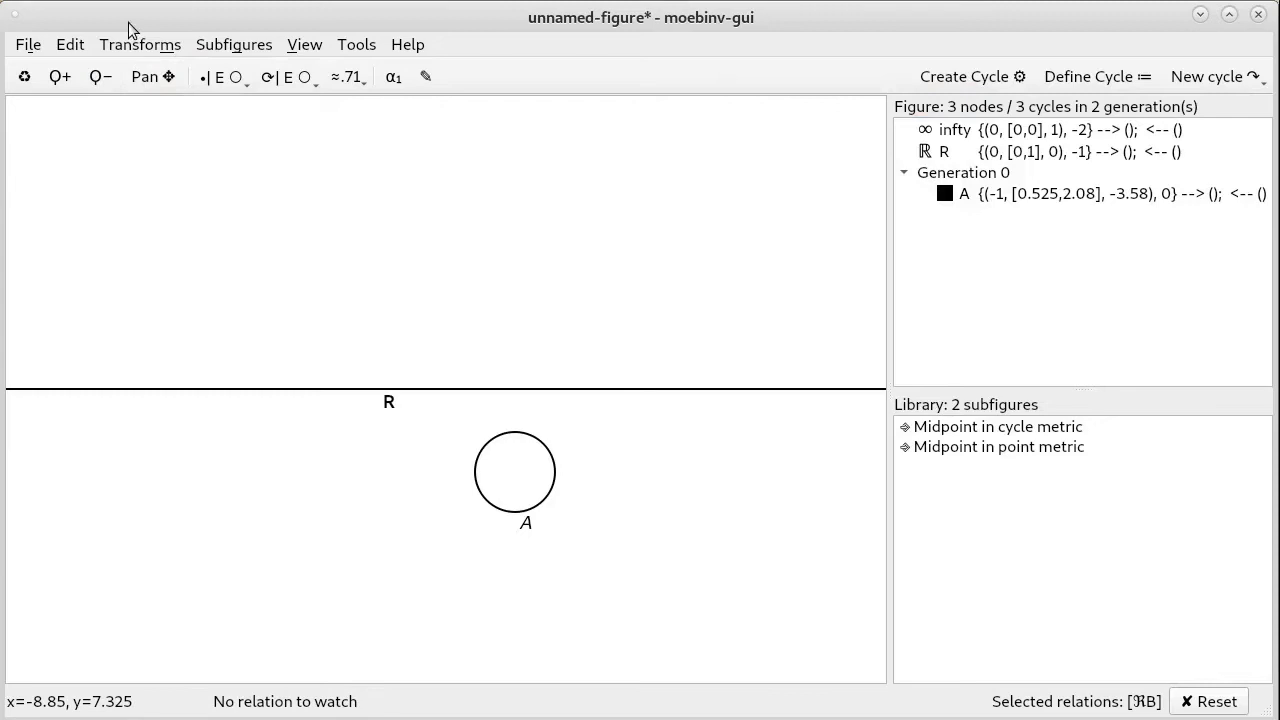
# Reflect in R again with original cycles included, adding mirror image A^1 above R
pyautogui.click(141, 50)
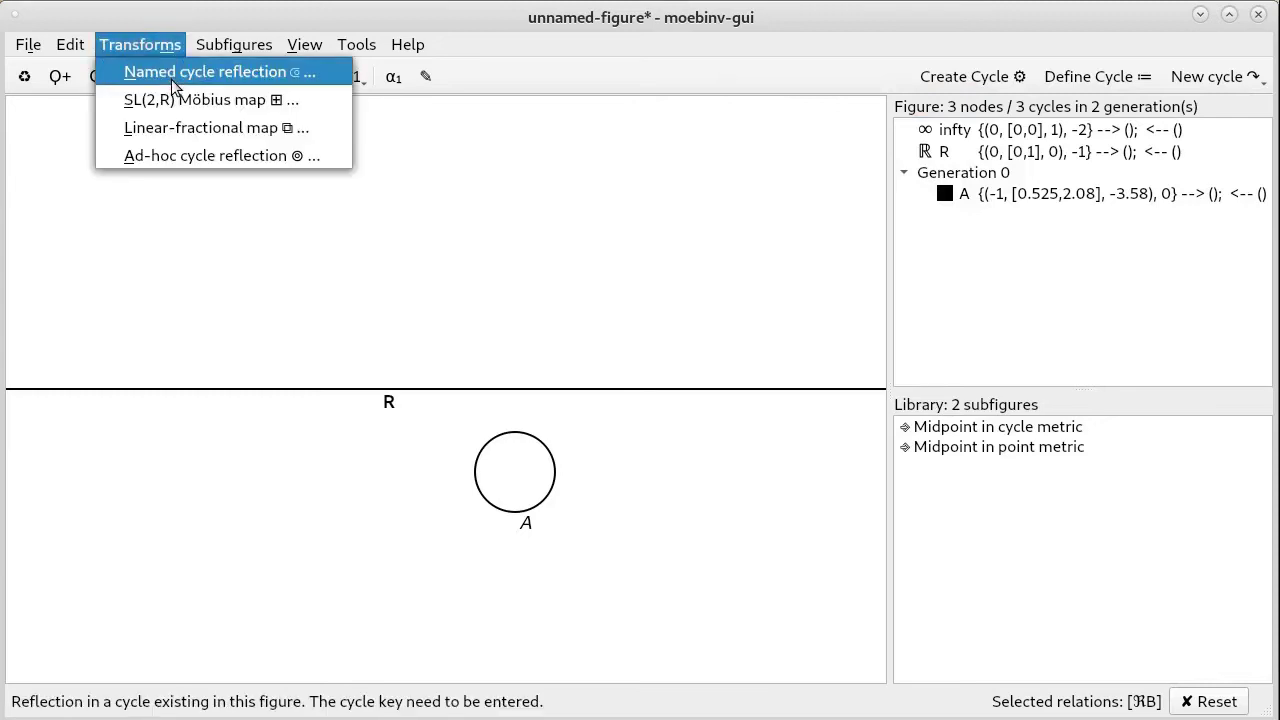
pyautogui.click(165, 72)
pyautogui.moveTo(540, 145); pyautogui.dragTo(914, 50)
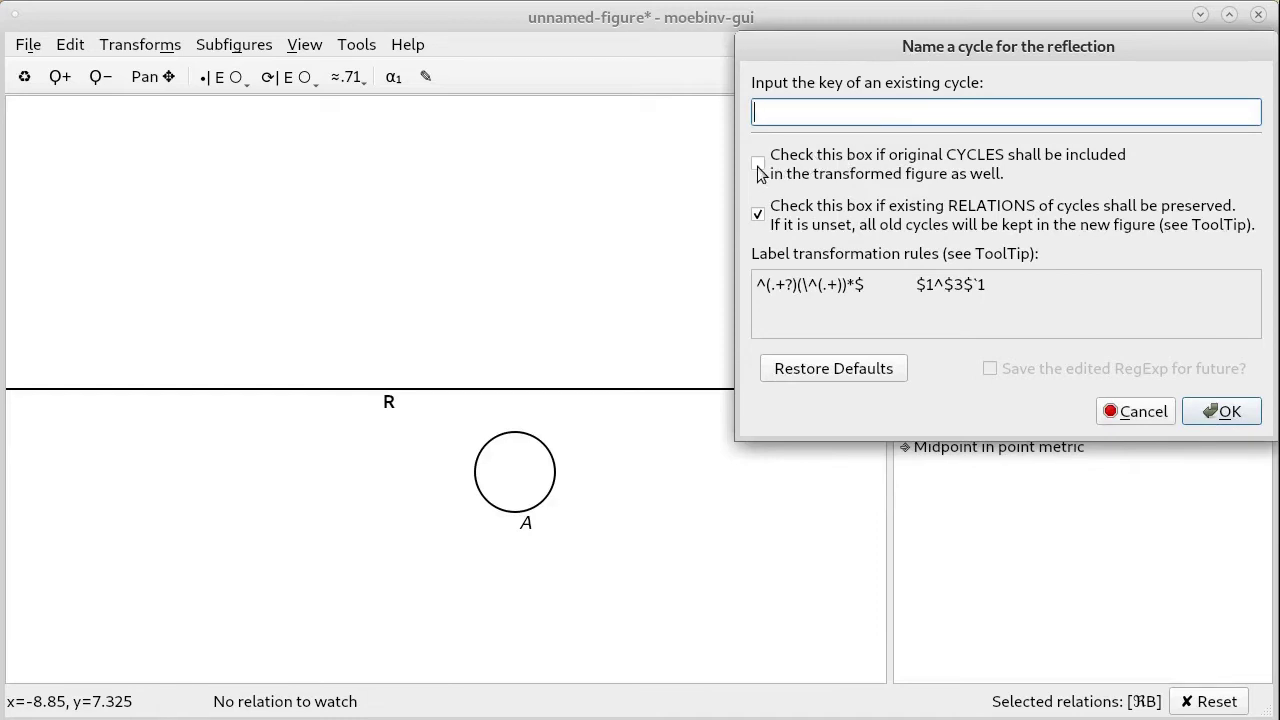
pyautogui.moveTo(758, 172)
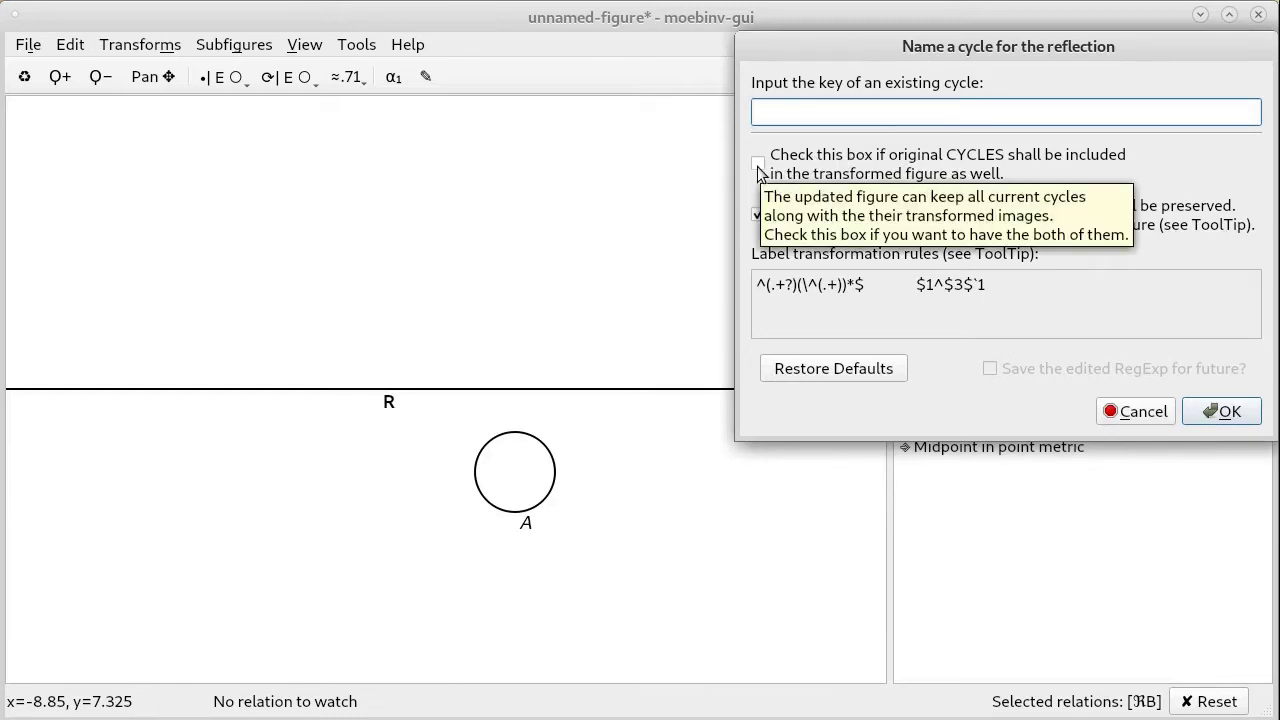
pyautogui.click(758, 163)
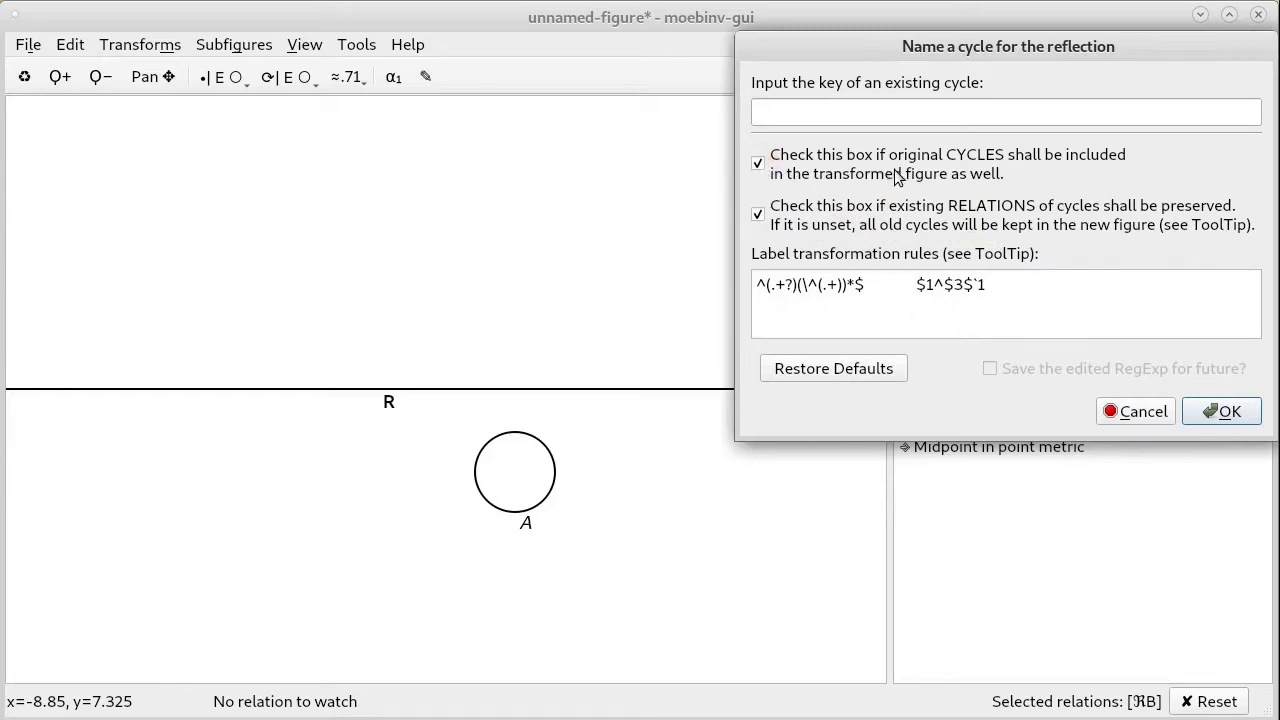
pyautogui.click(876, 115)
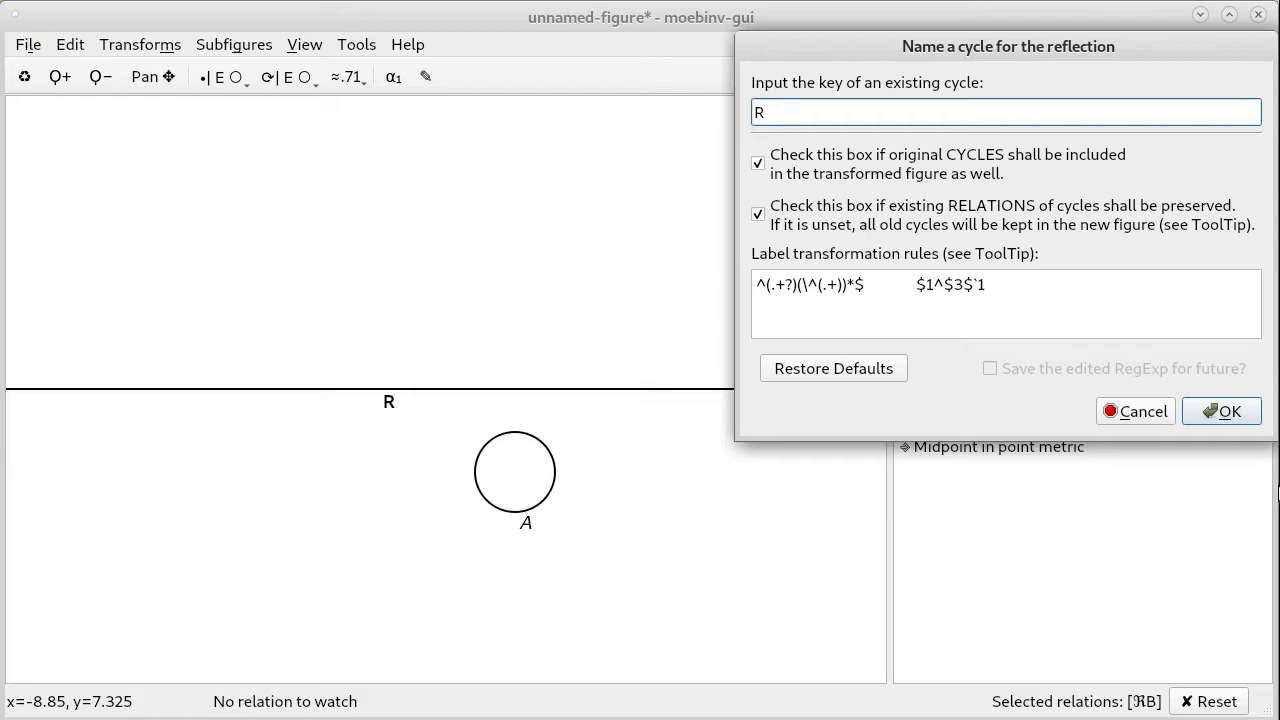
pyautogui.click(1224, 412)
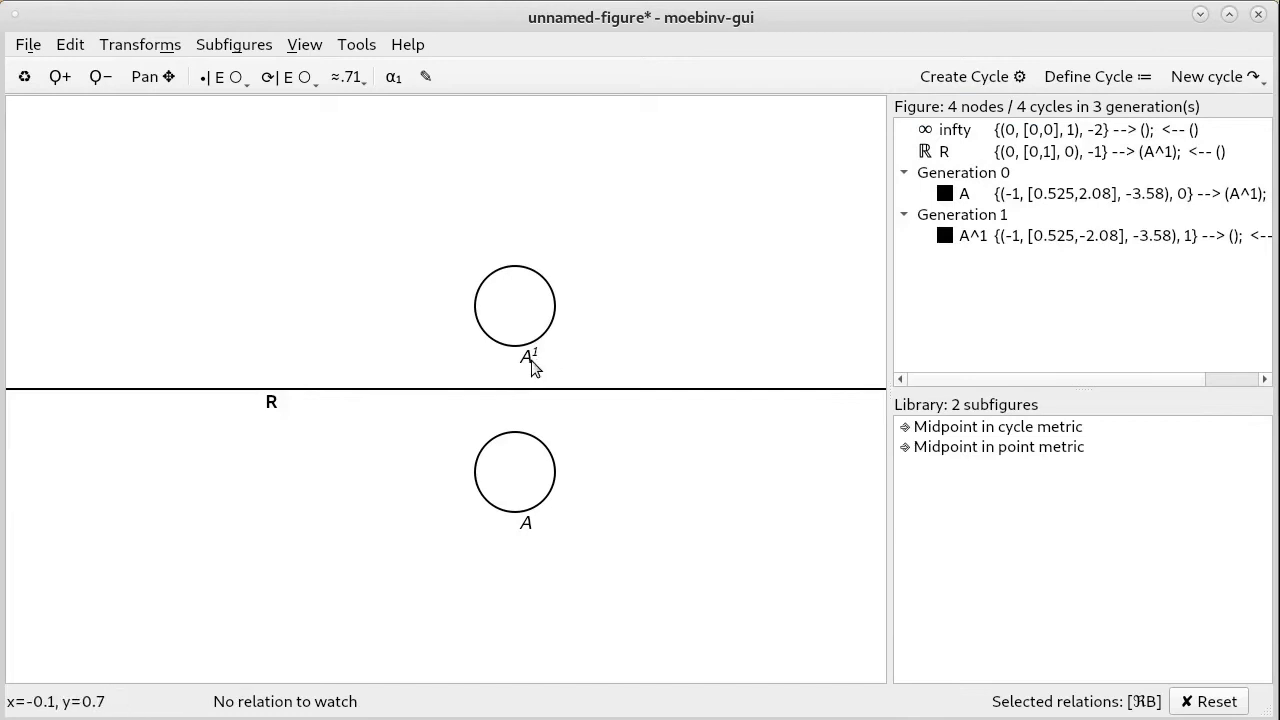
# Drag circle A lower and to the left so its mirror A^1 follows above R
pyautogui.click(517, 435)
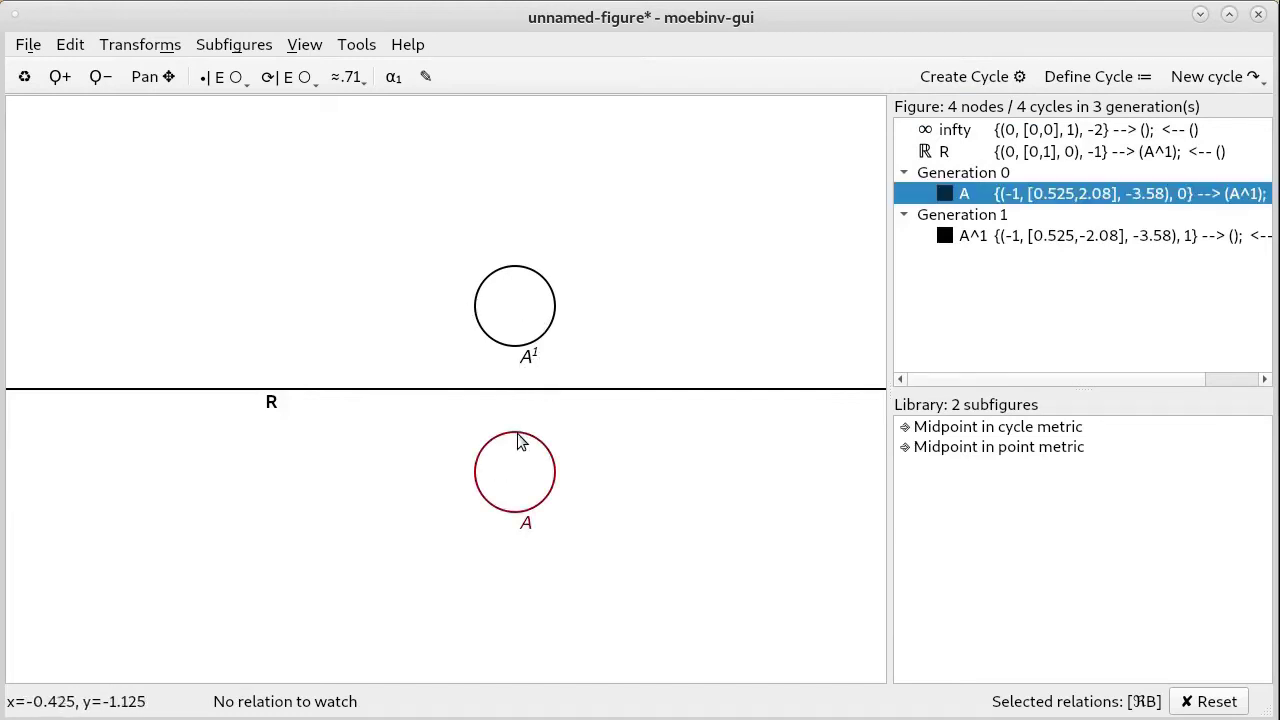
pyautogui.moveTo(520, 422); pyautogui.dragTo(533, 380)
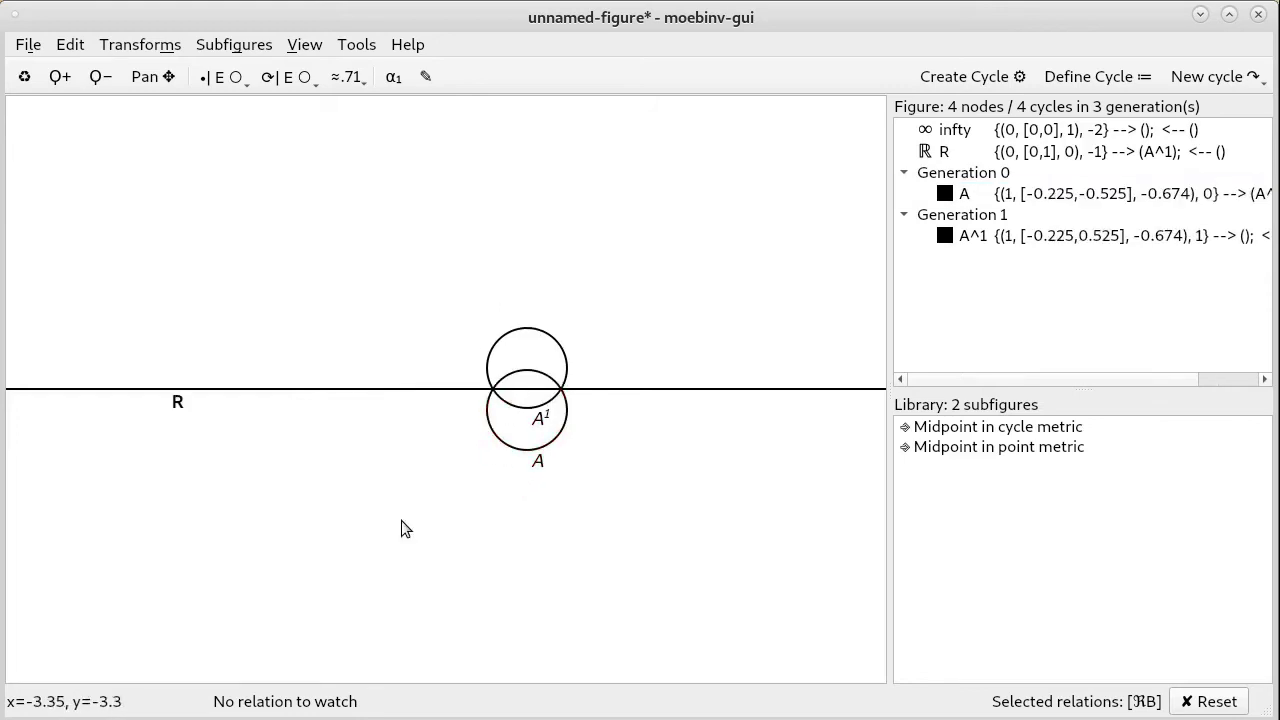
pyautogui.click(520, 458)
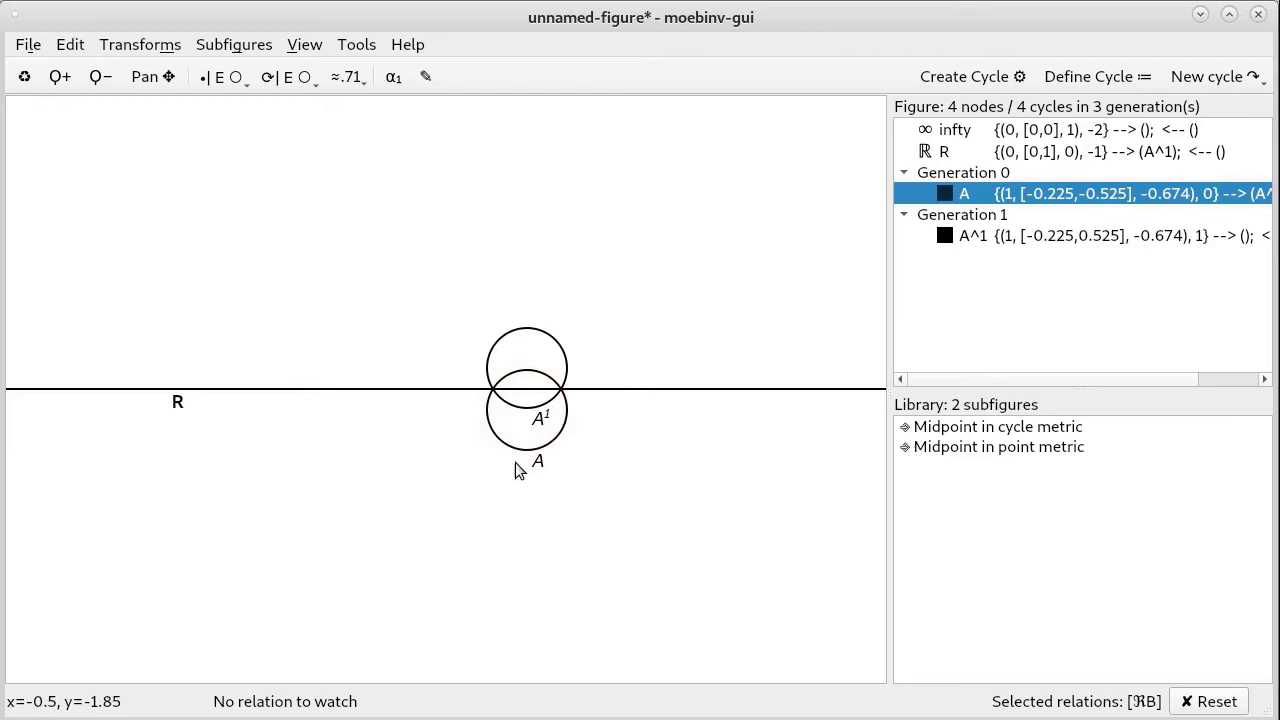
pyautogui.moveTo(518, 455); pyautogui.dragTo(445, 552)
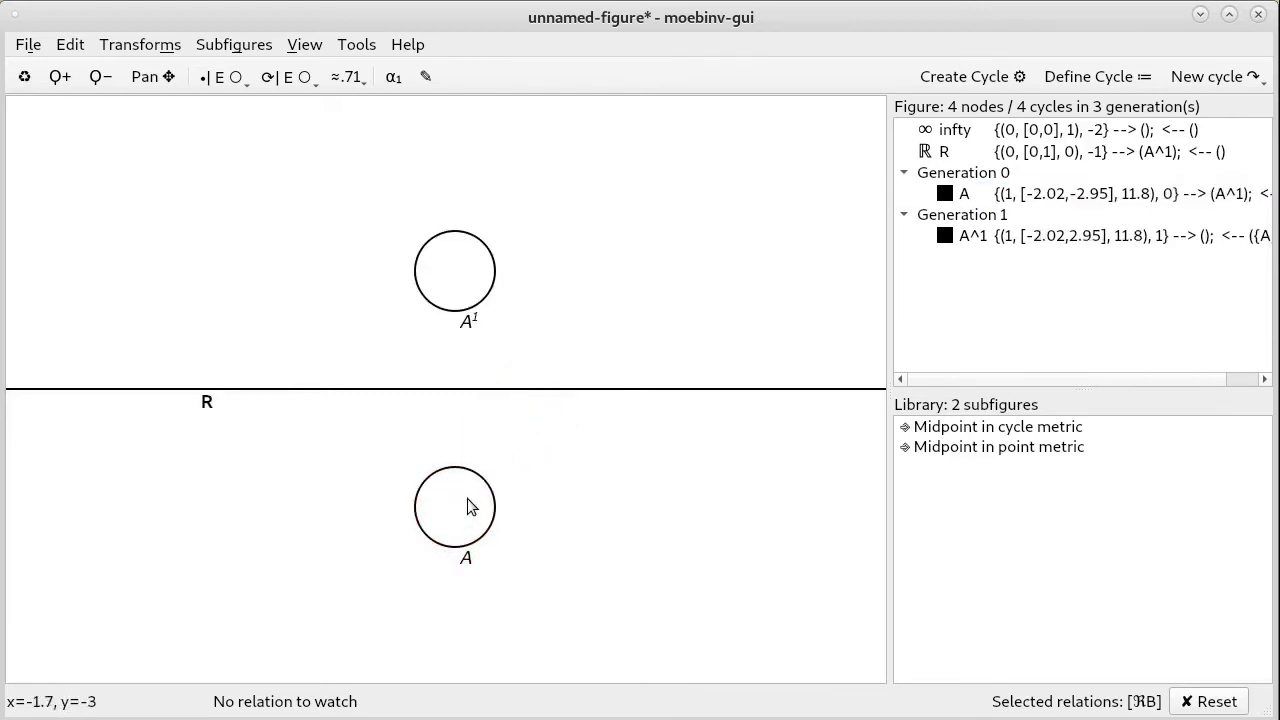
pyautogui.click(138, 44)
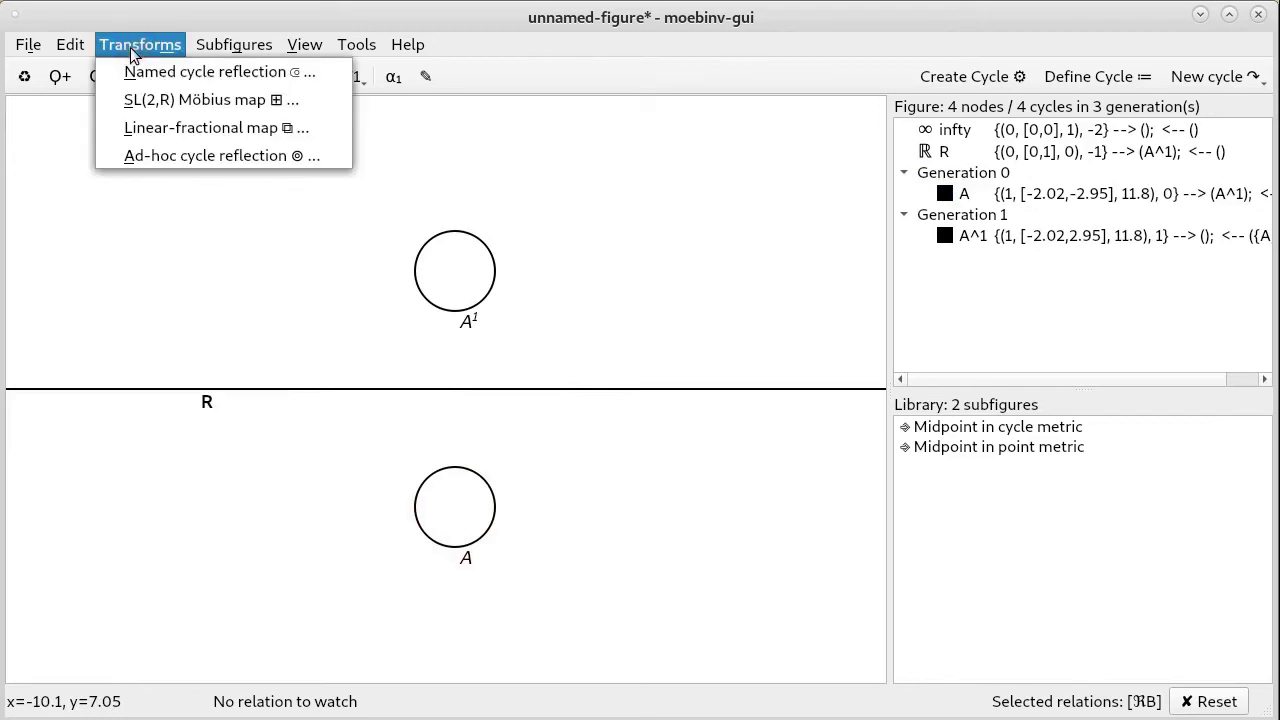
# Set up an SL(2,R) map with M11=1, M12=3, M22=1, originals kept, label rule $1^$3$`t
pyautogui.click(162, 103)
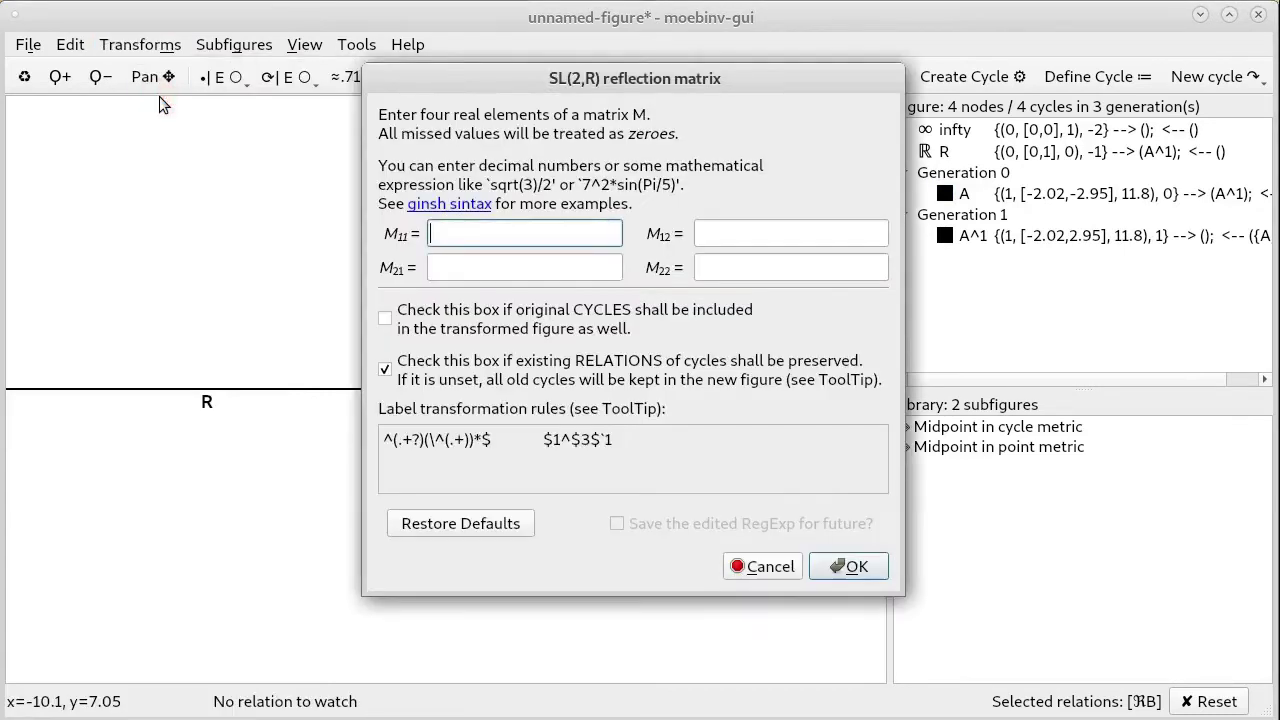
pyautogui.write('1')
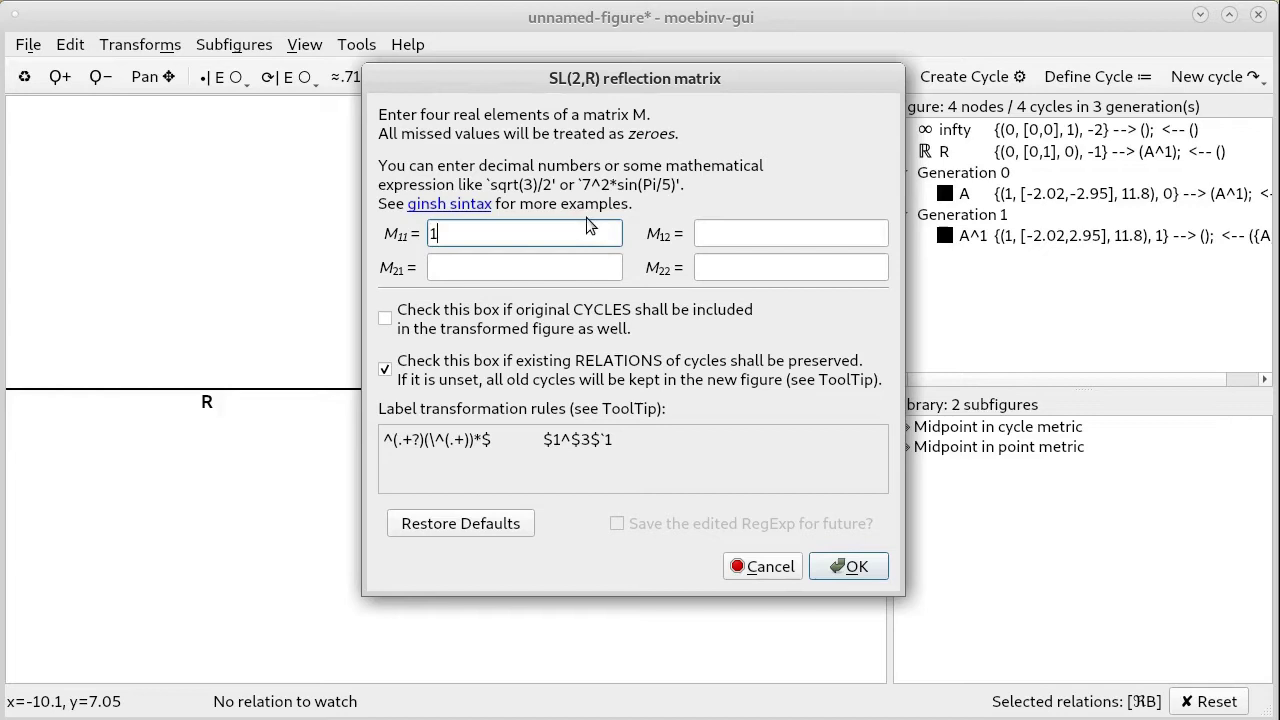
pyautogui.click(730, 242)
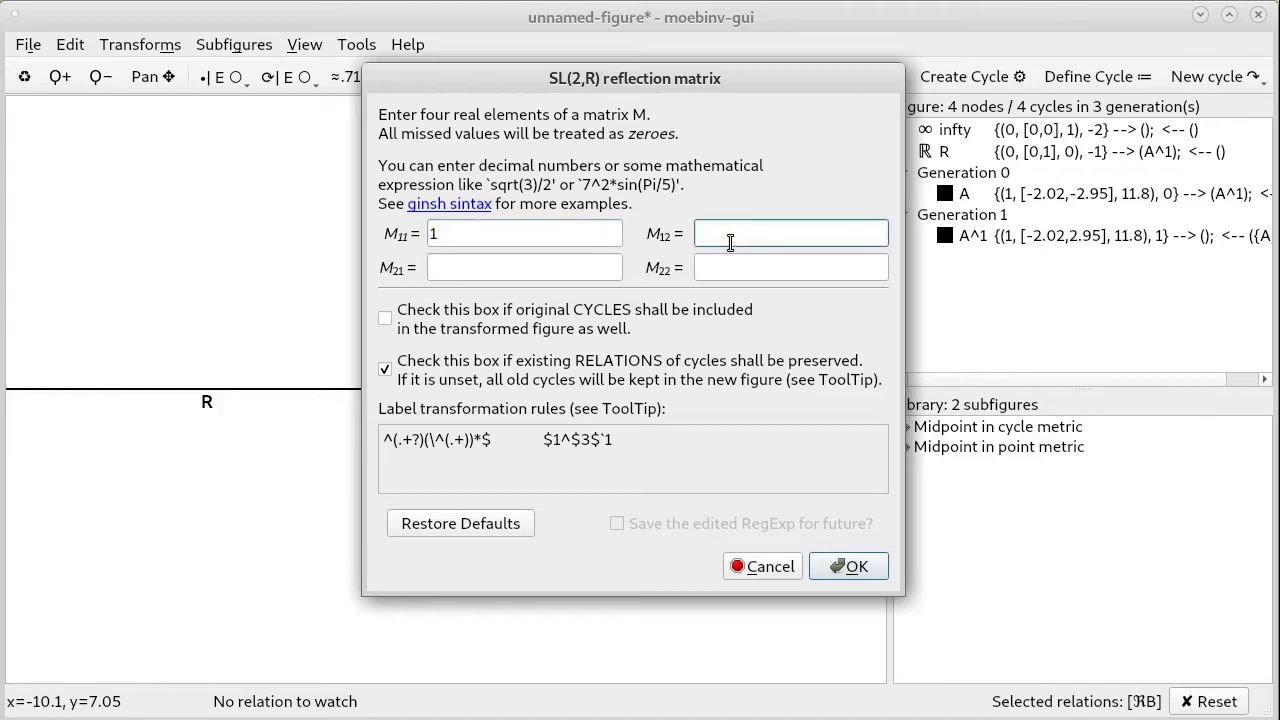
pyautogui.write('2')
pyautogui.click(730, 265)
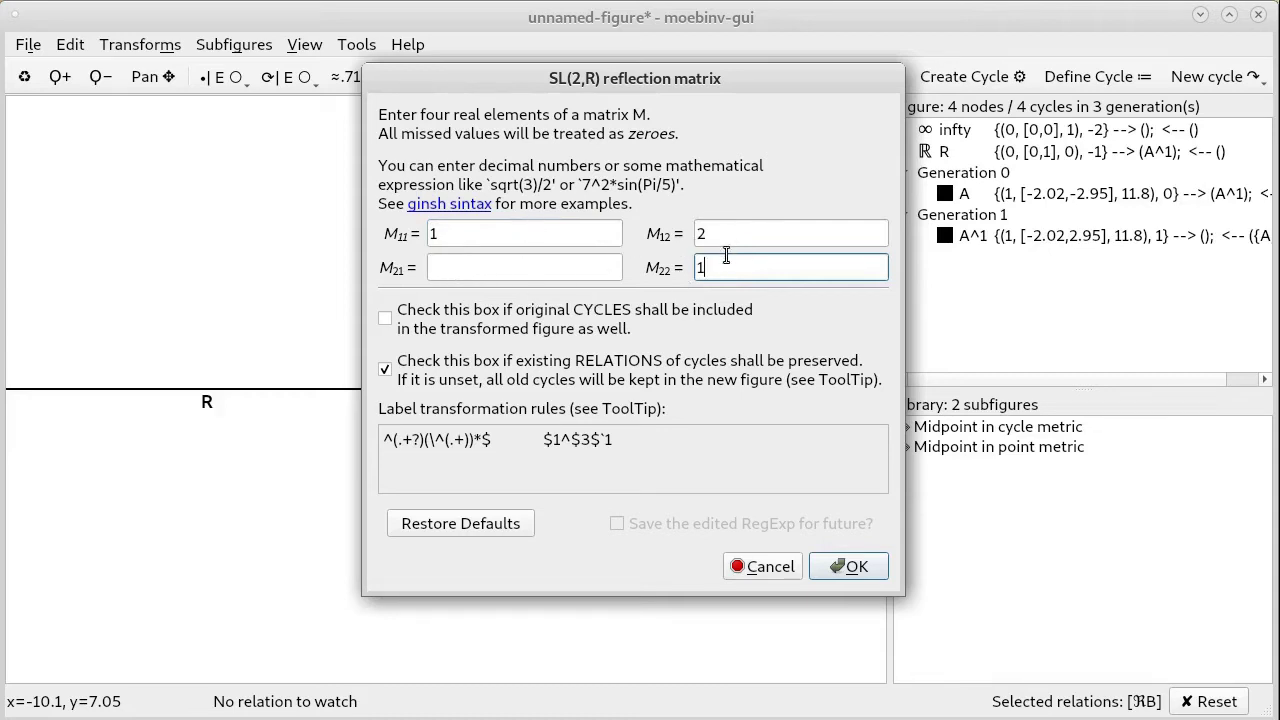
pyautogui.click(385, 318)
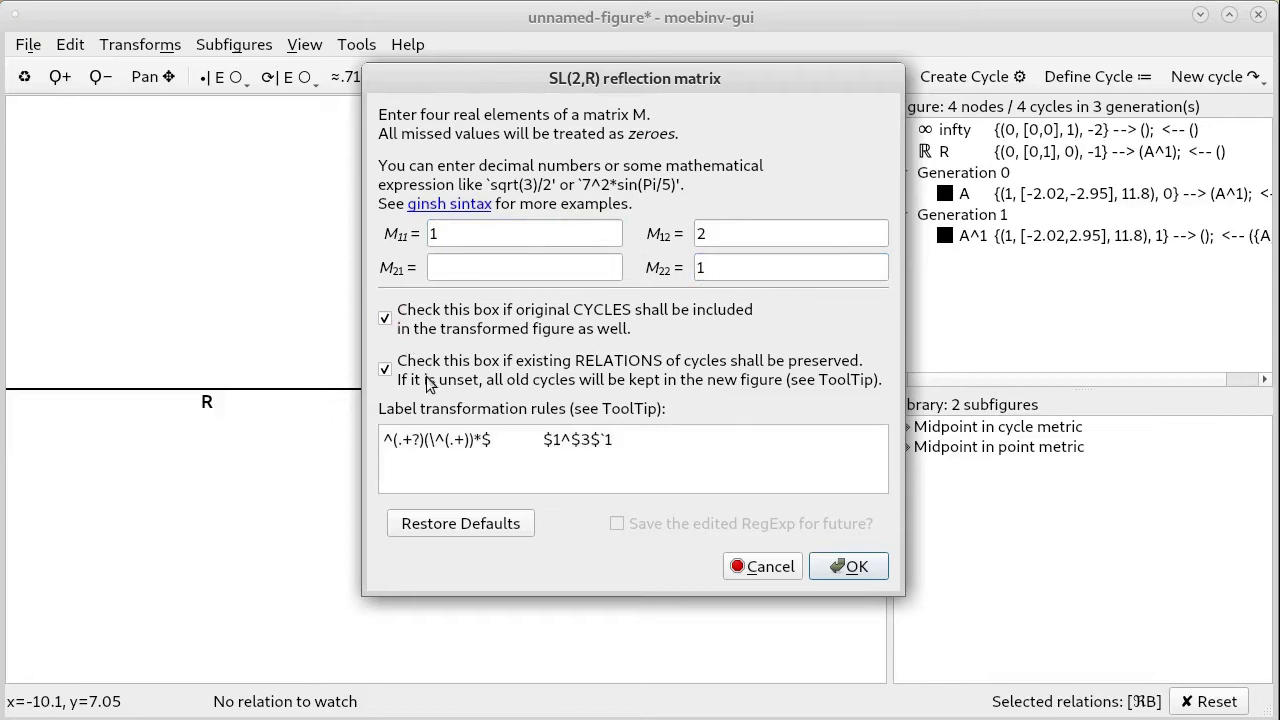
pyautogui.click(744, 234)
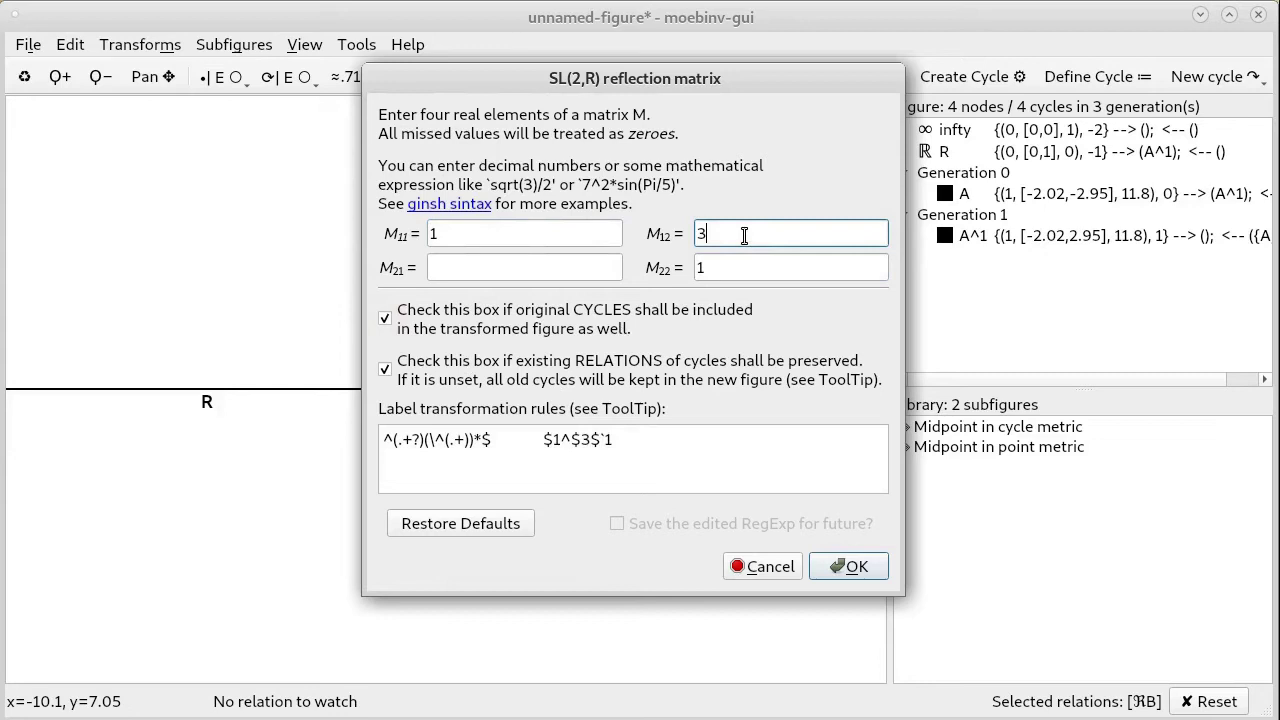
pyautogui.click(677, 449)
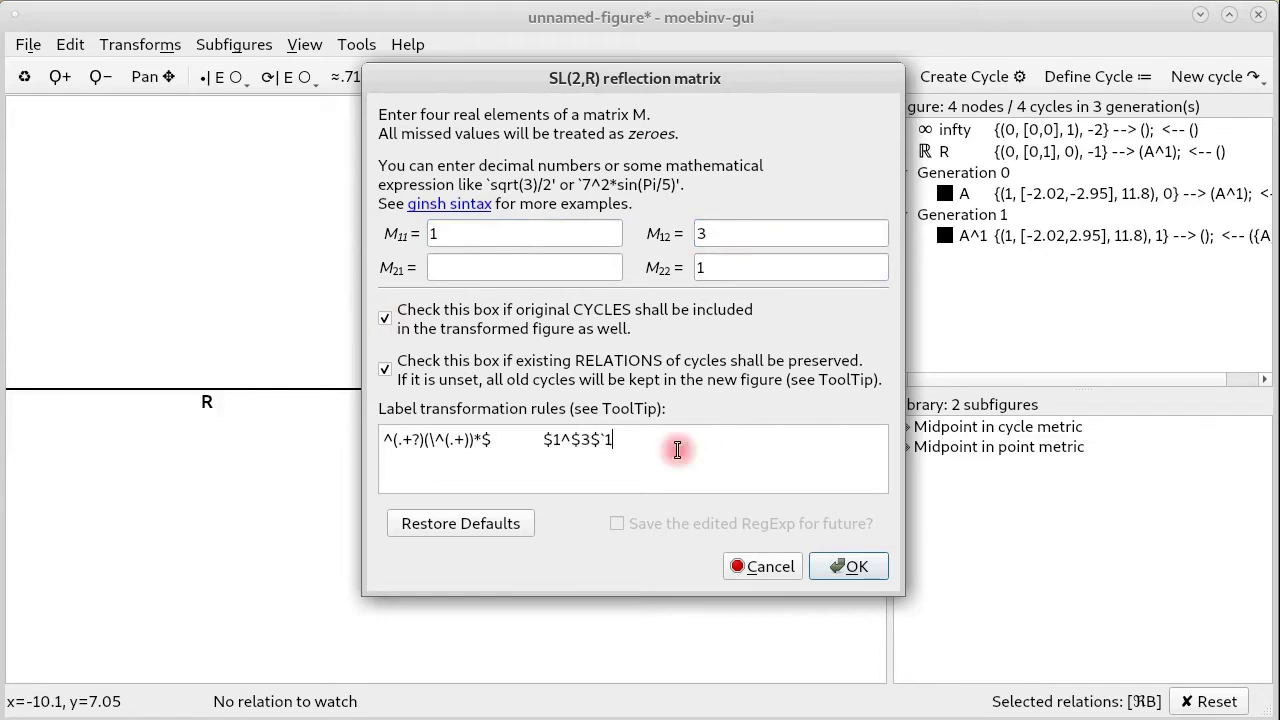
pyautogui.press('BackSpace')
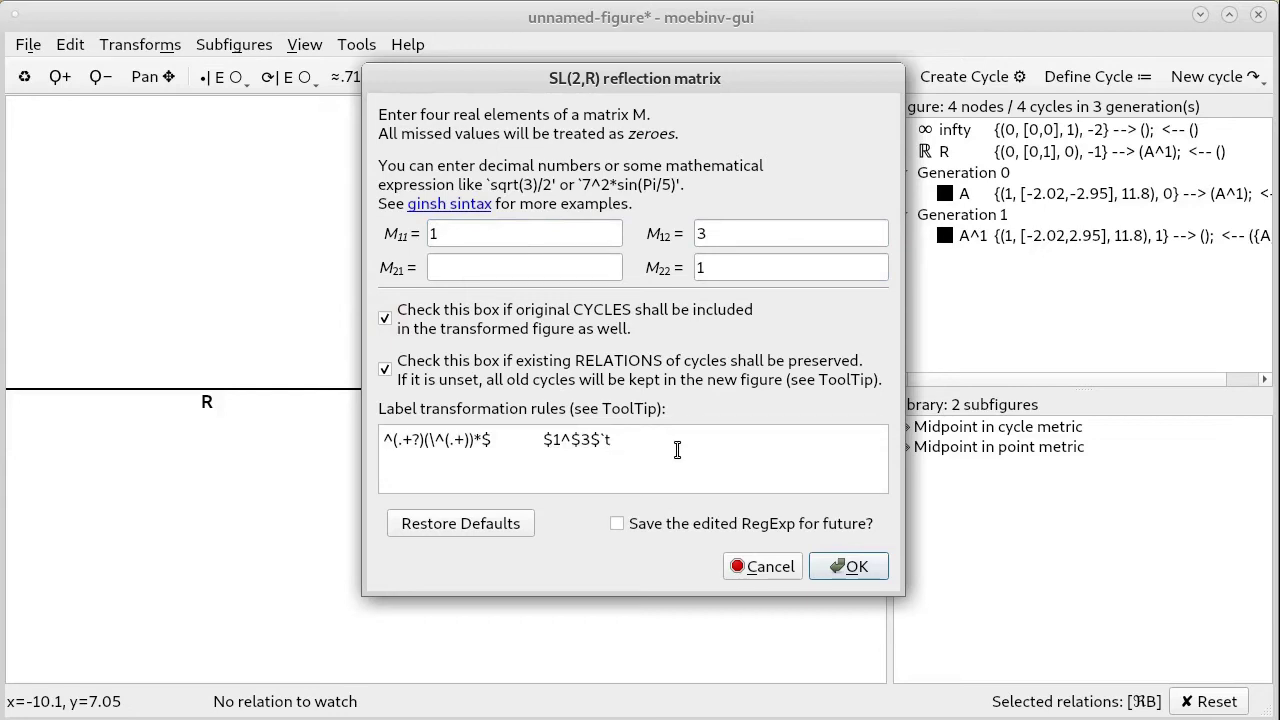
pyautogui.click(590, 77)
pyautogui.moveTo(590, 77); pyautogui.dragTo(957, 23)
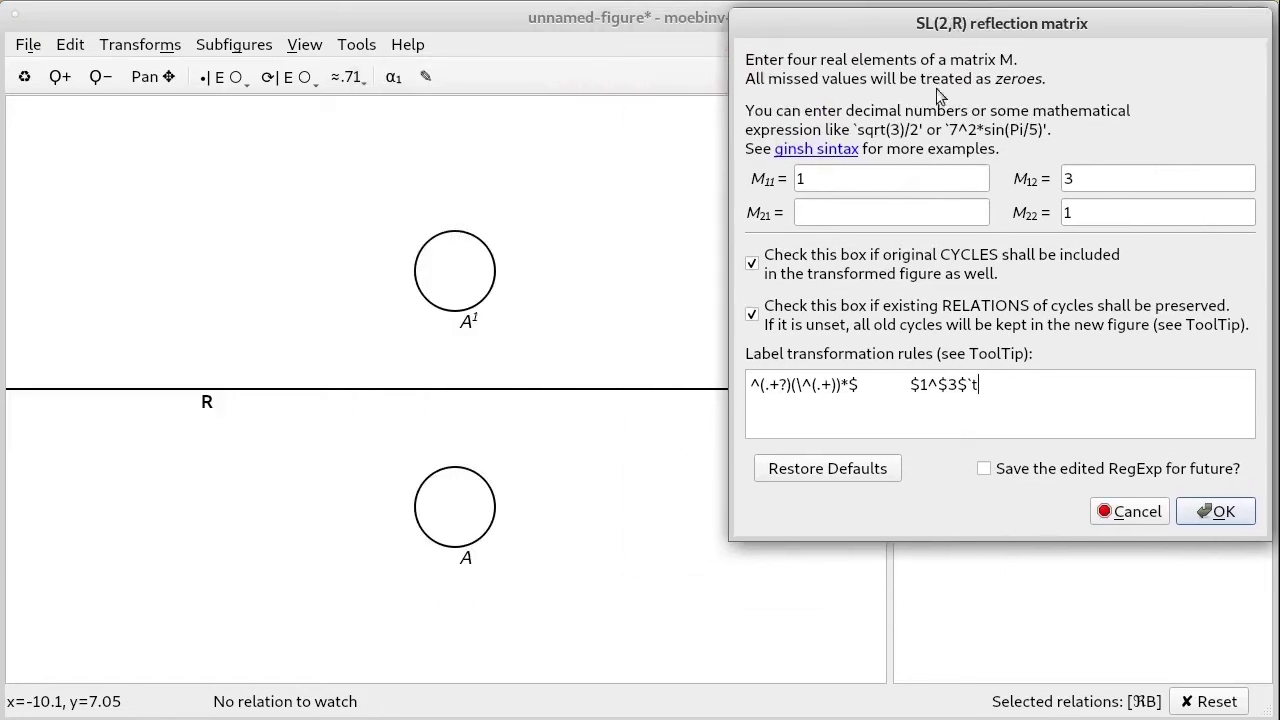
# Apply the matrix map, then drag circle A down-left so its copies A^t, A^1t follow
pyautogui.click(1217, 514)
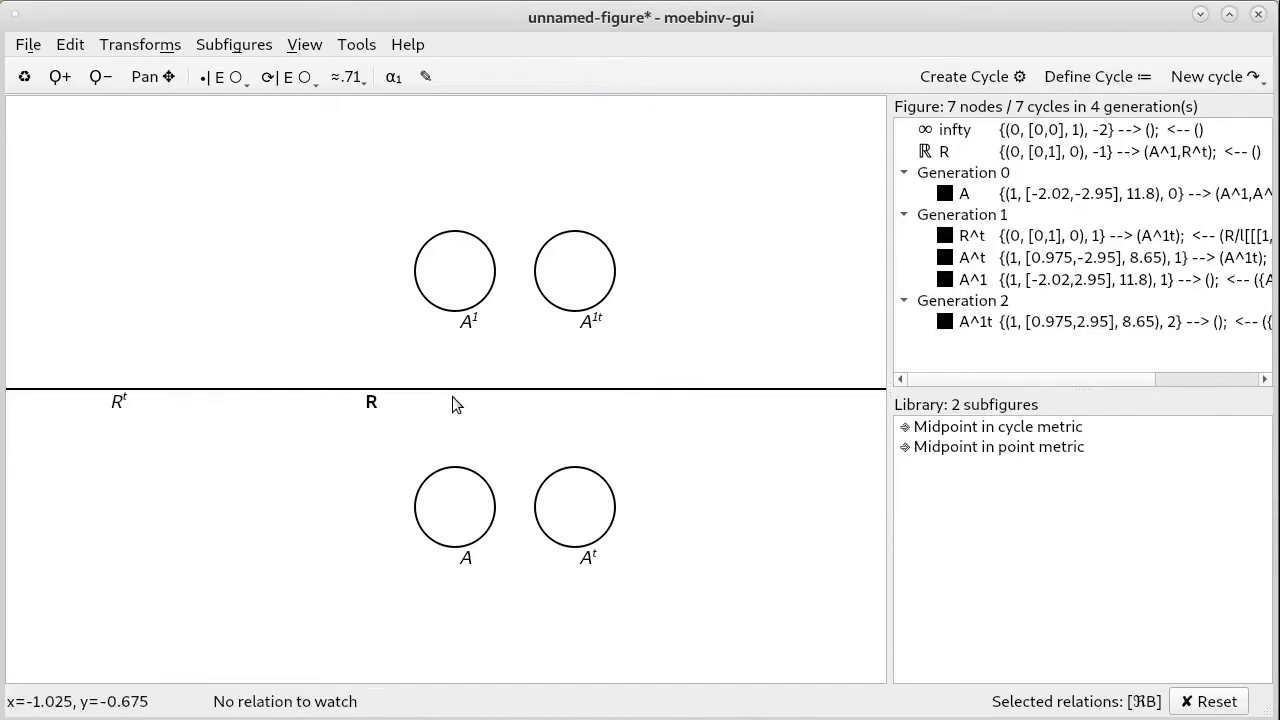
pyautogui.click(468, 471)
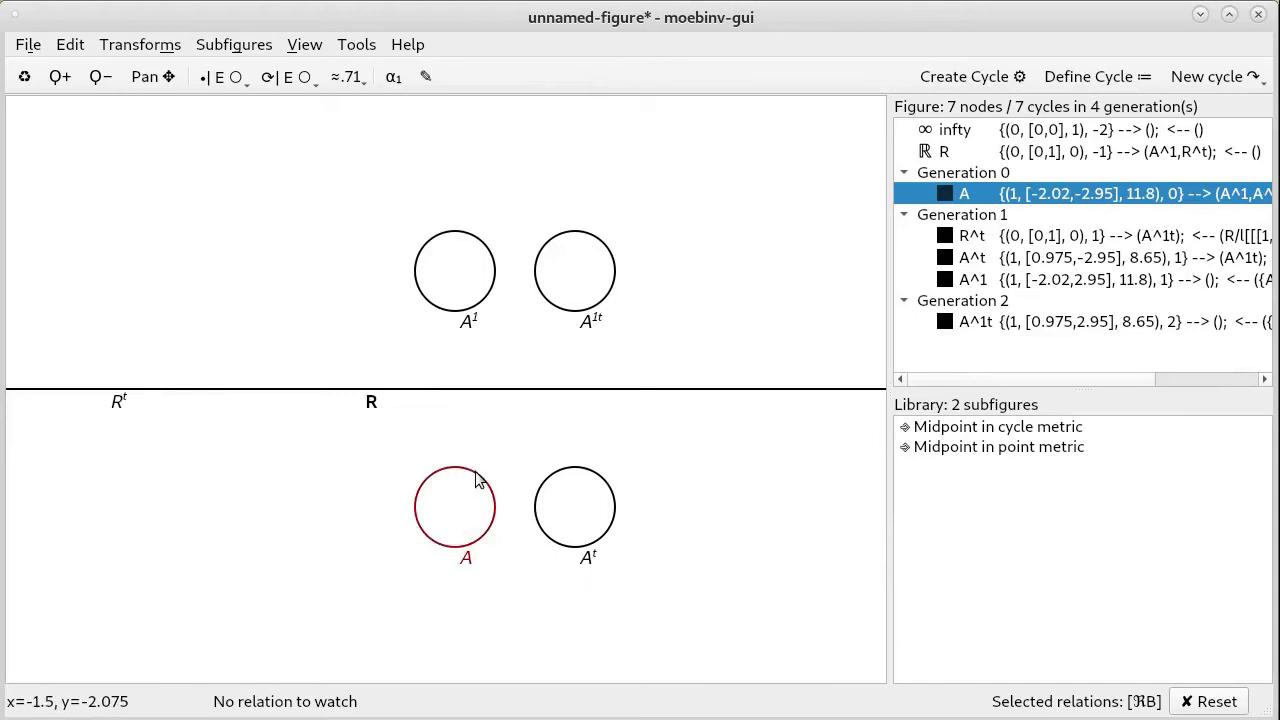
pyautogui.moveTo(477, 481); pyautogui.dragTo(403, 569)
pyautogui.click(407, 418)
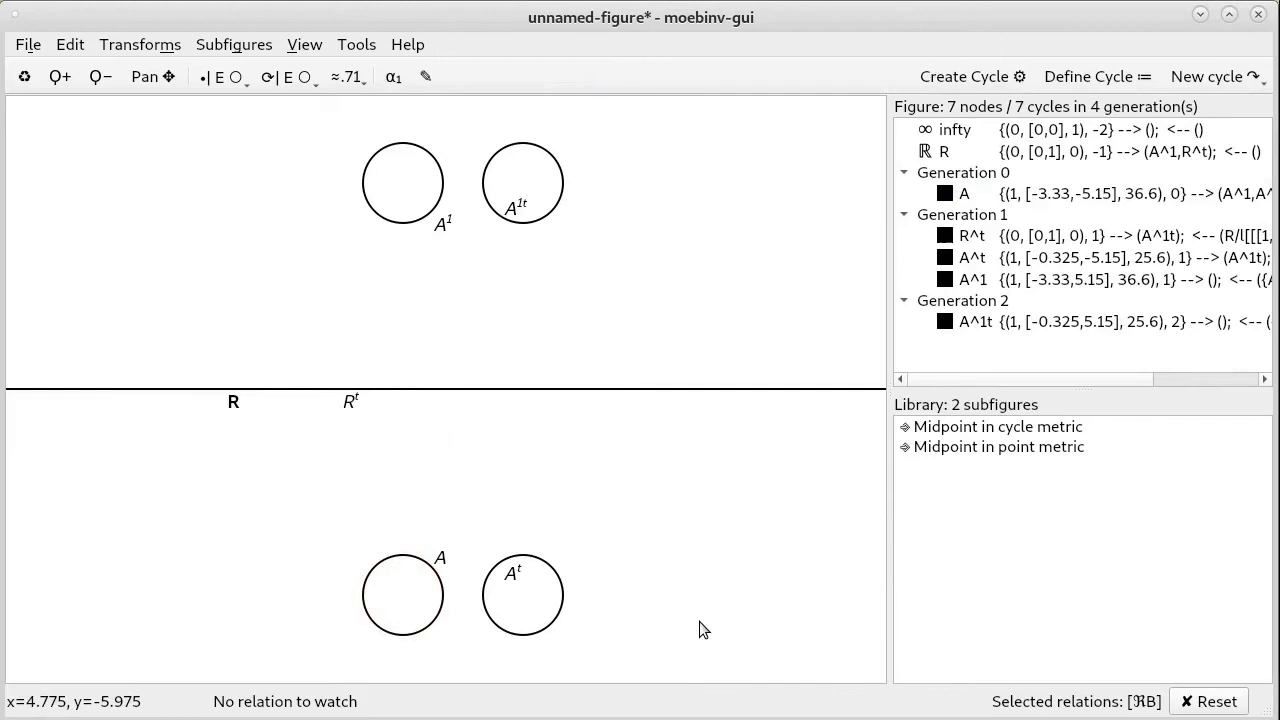
# Set up a linear-fractional map with M11 = i and M22 = 1, originals kept, label rule $1^$3$`r
pyautogui.click(116, 46)
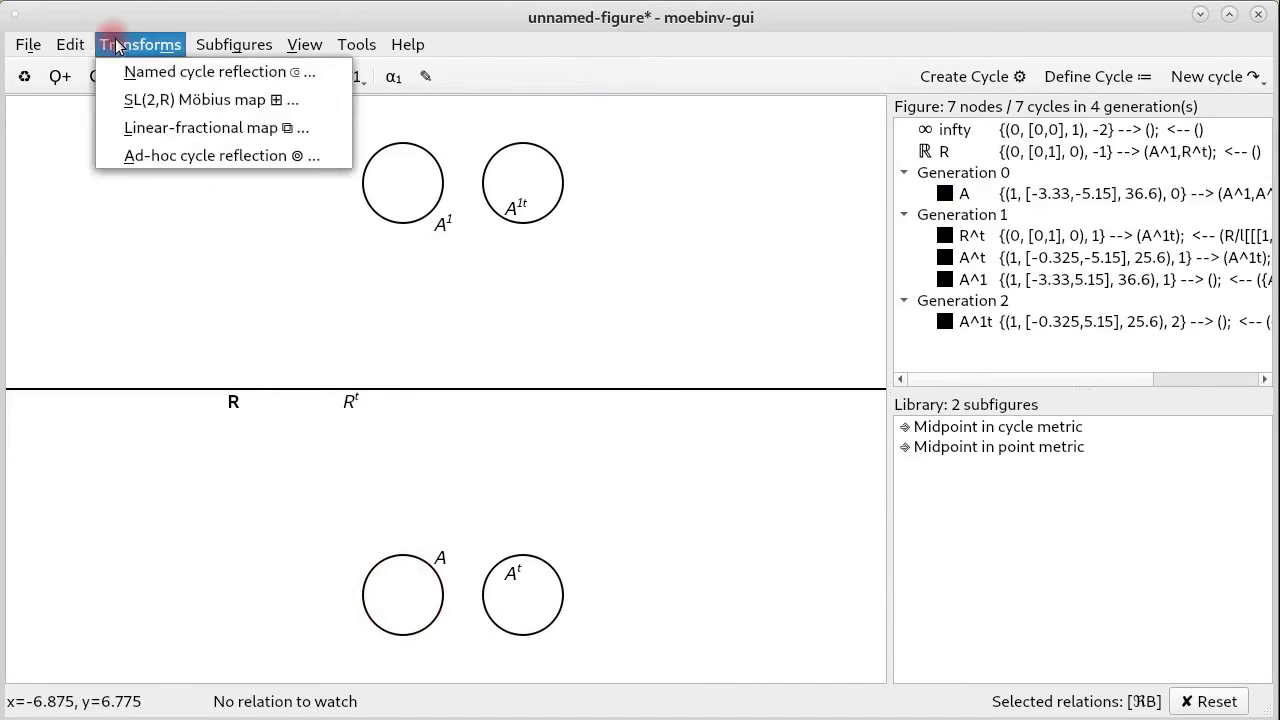
pyautogui.click(164, 132)
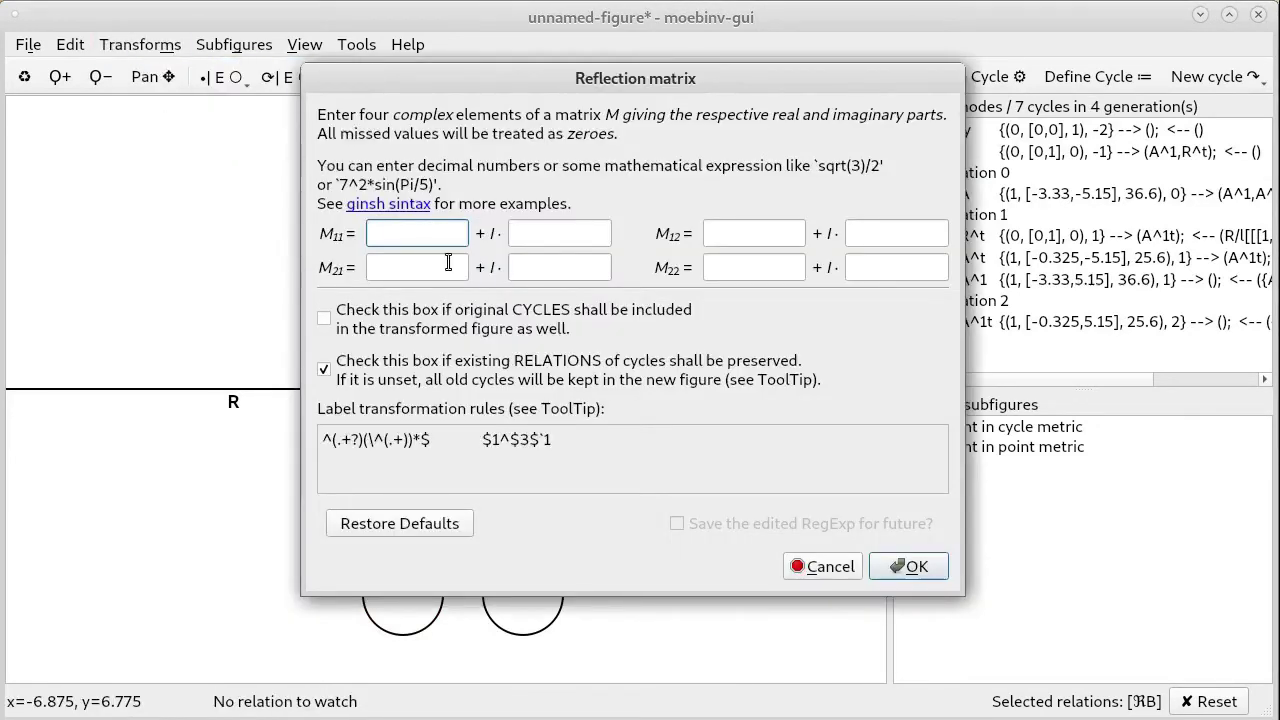
pyautogui.click(542, 236)
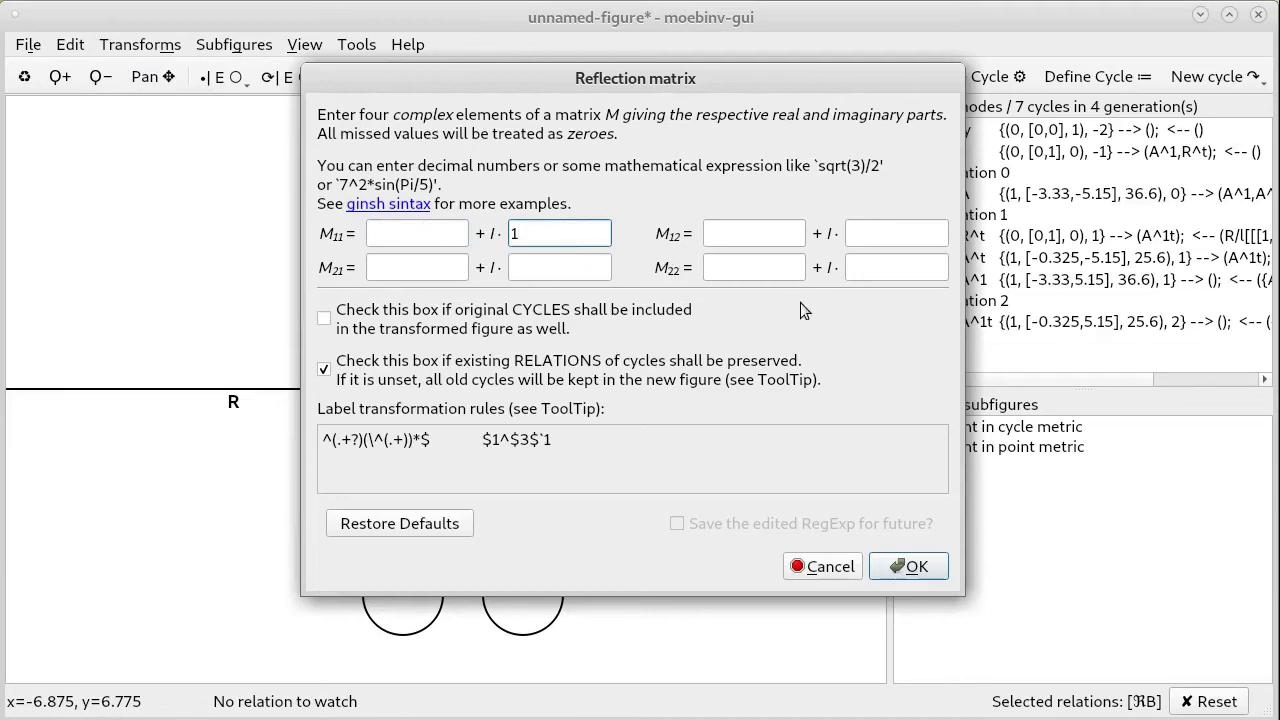
pyautogui.click(767, 271)
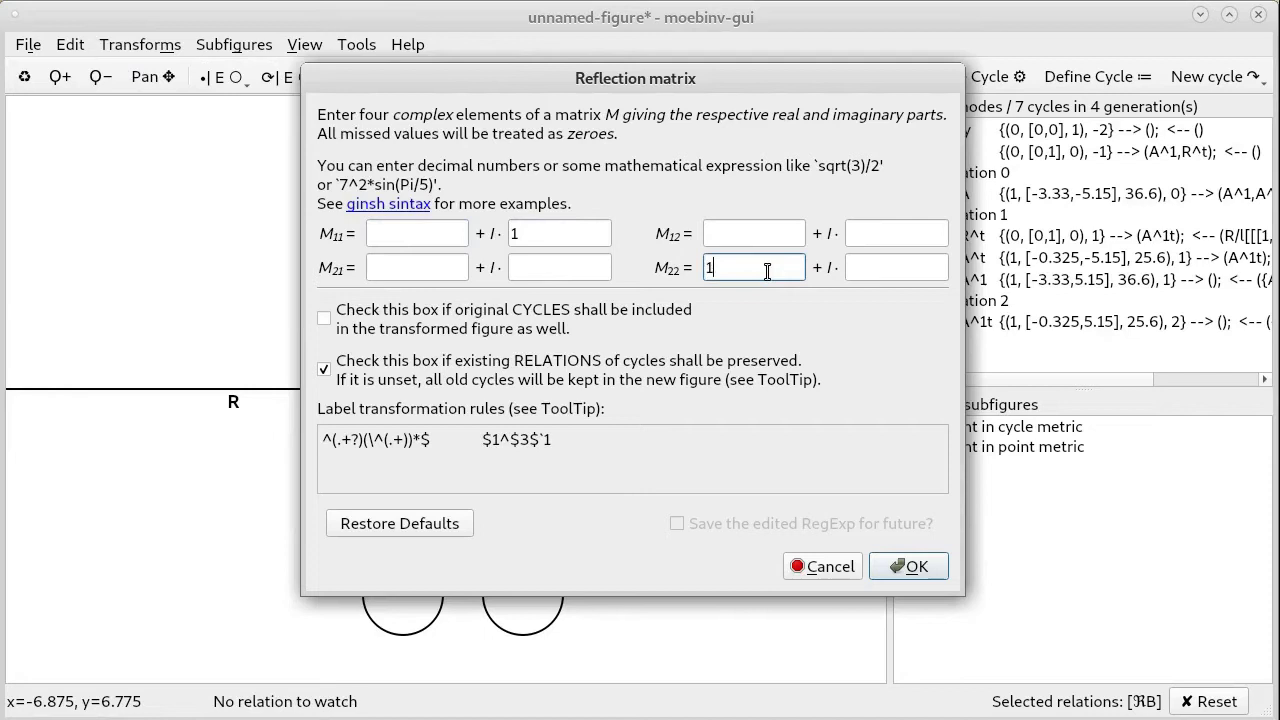
pyautogui.click(326, 319)
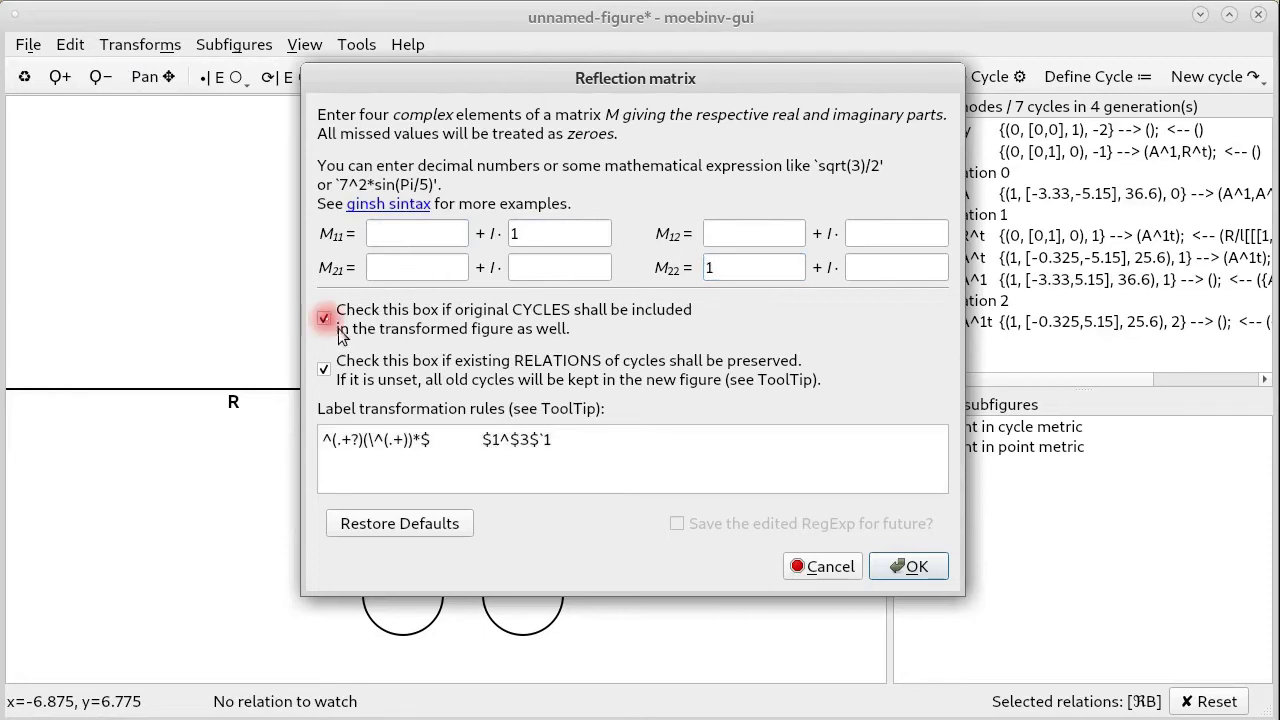
pyautogui.click(621, 450)
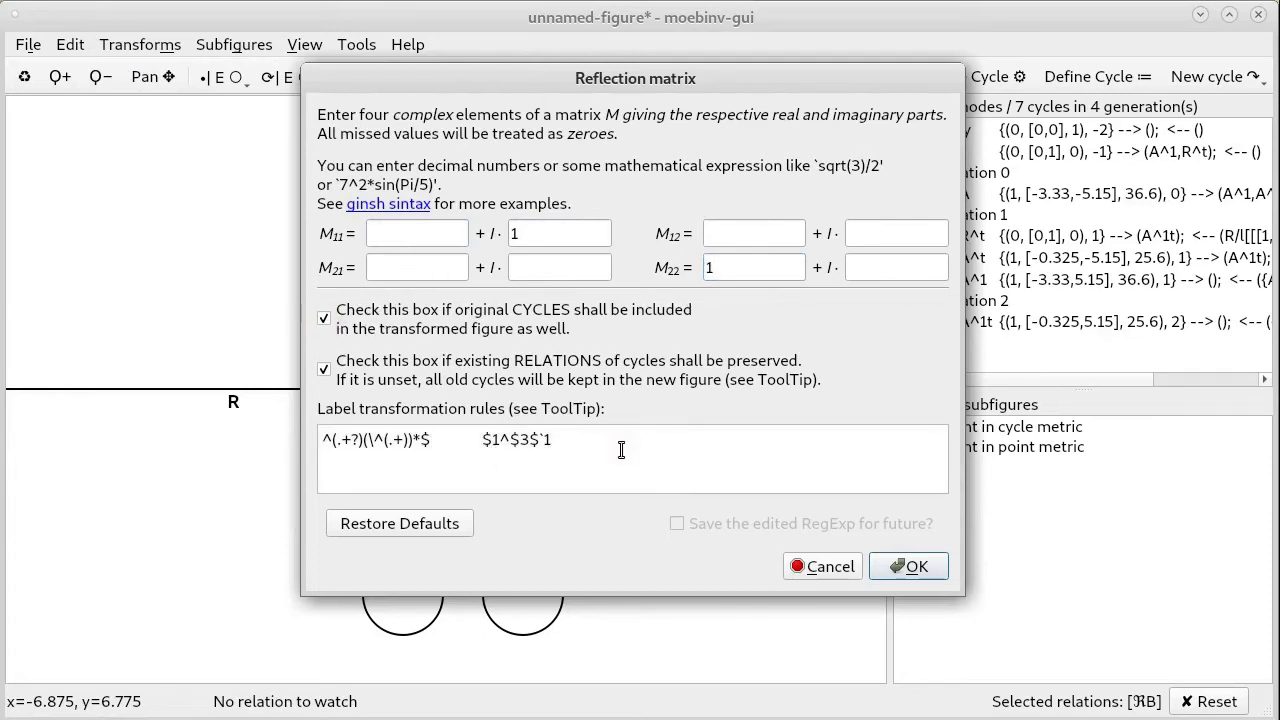
pyautogui.press('BackSpace')
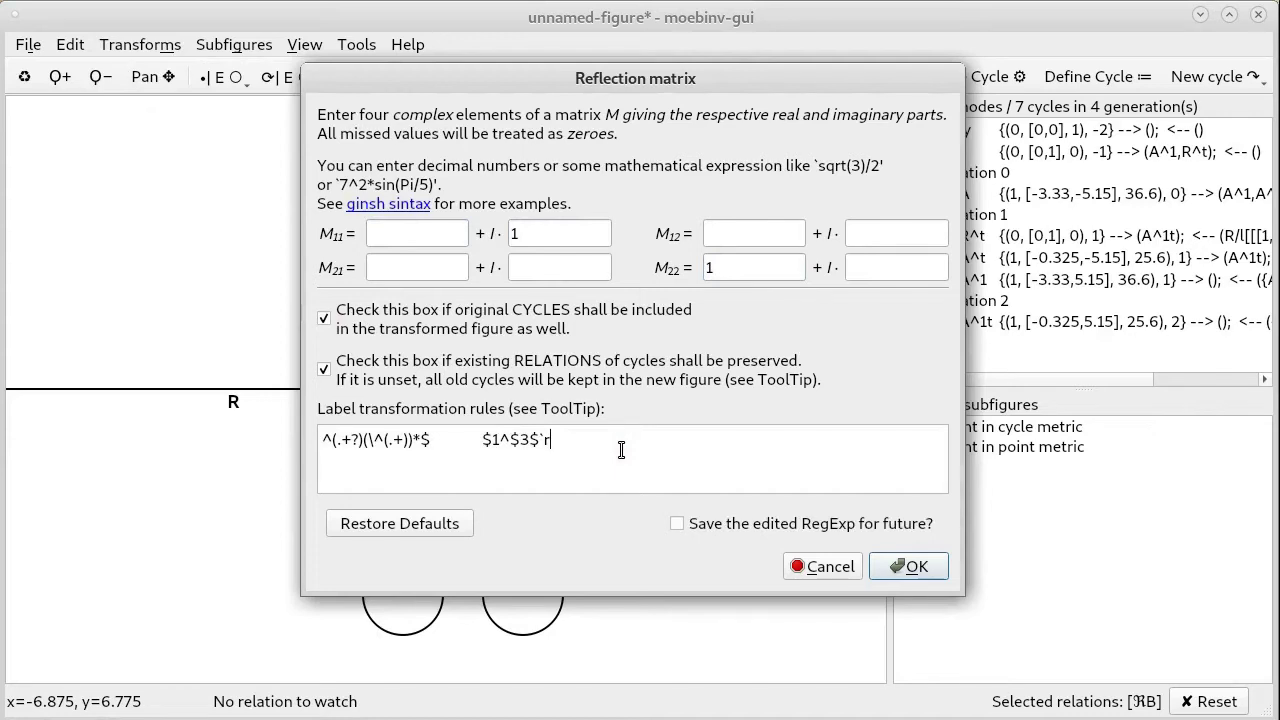
pyautogui.click(888, 568)
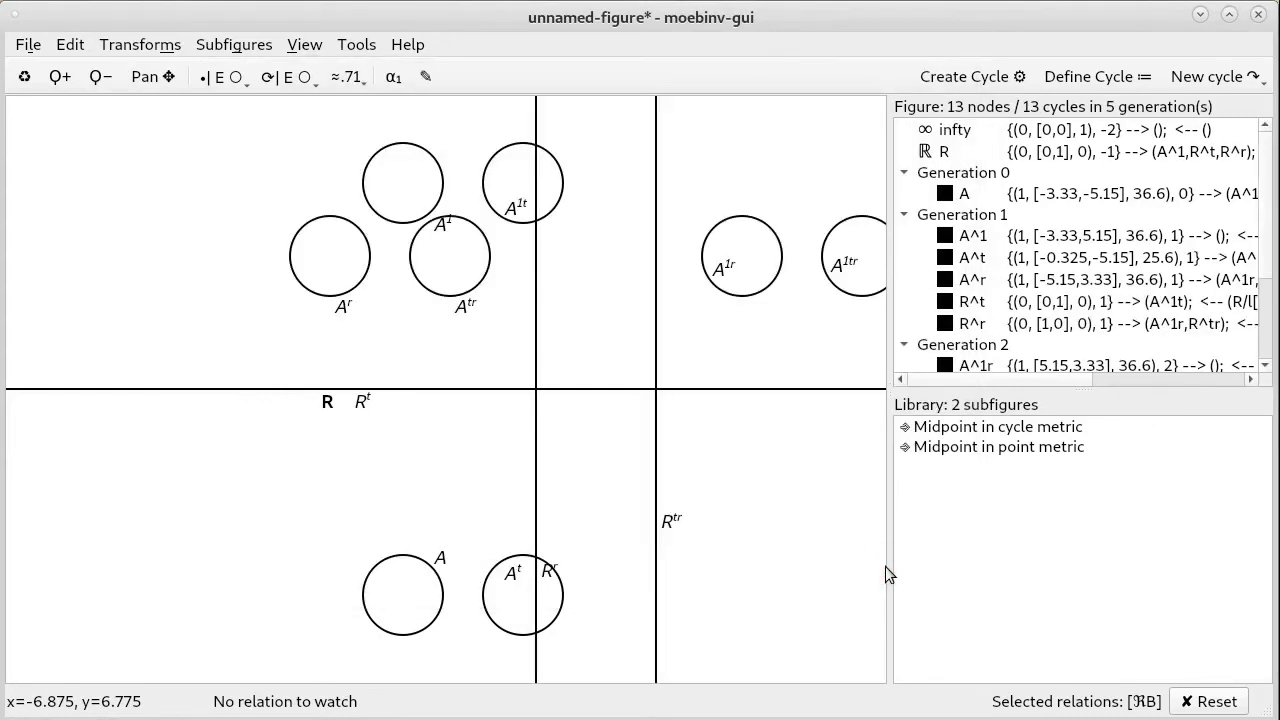
pyautogui.click(659, 590)
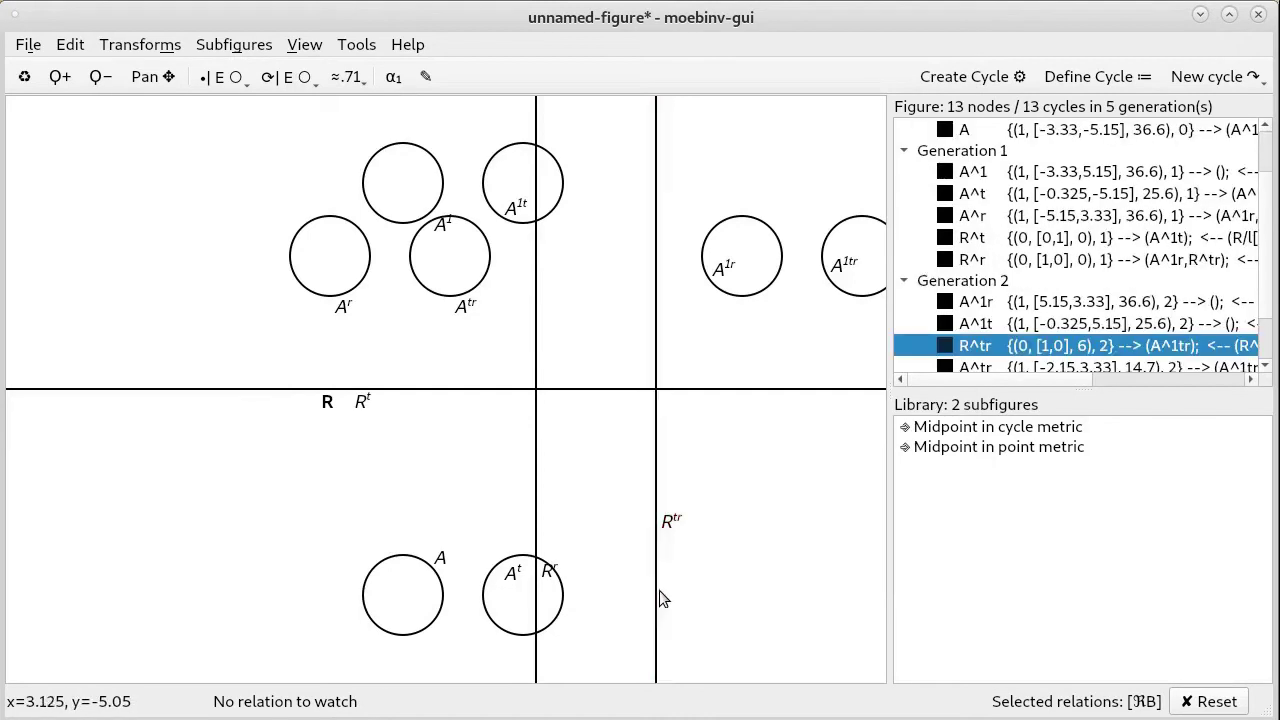
pyautogui.click(536, 335)
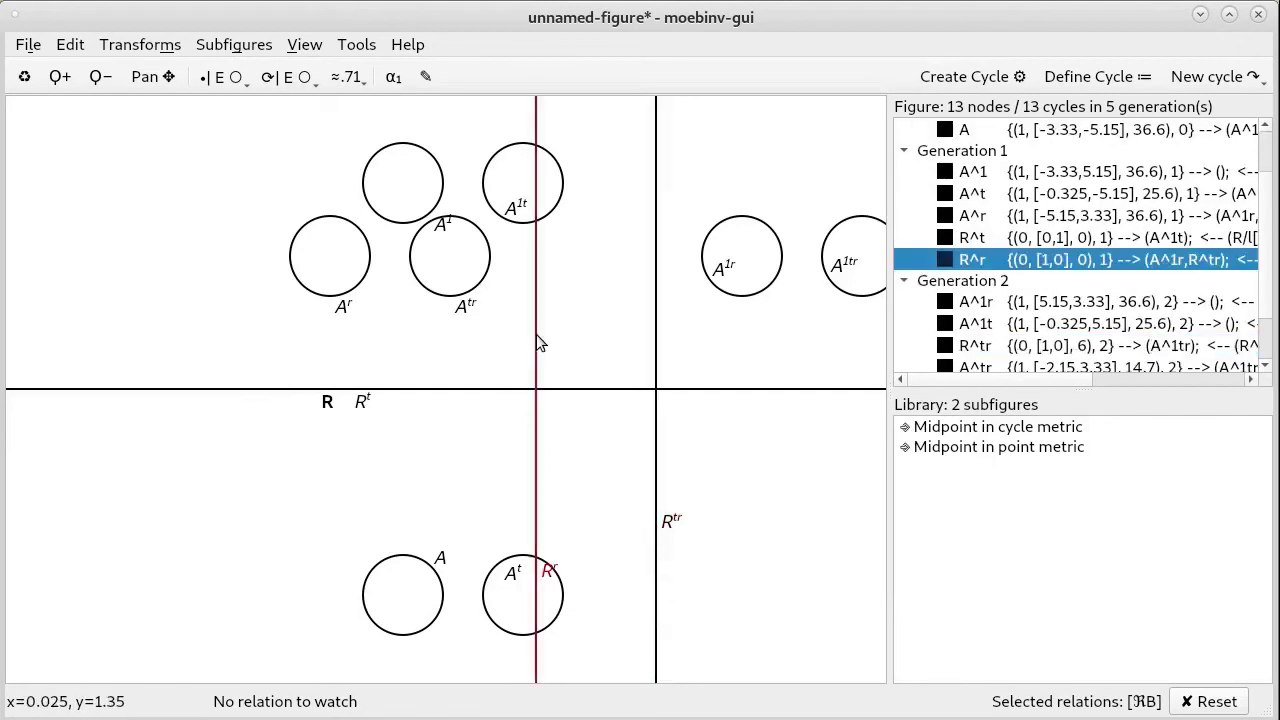
pyautogui.click(656, 340)
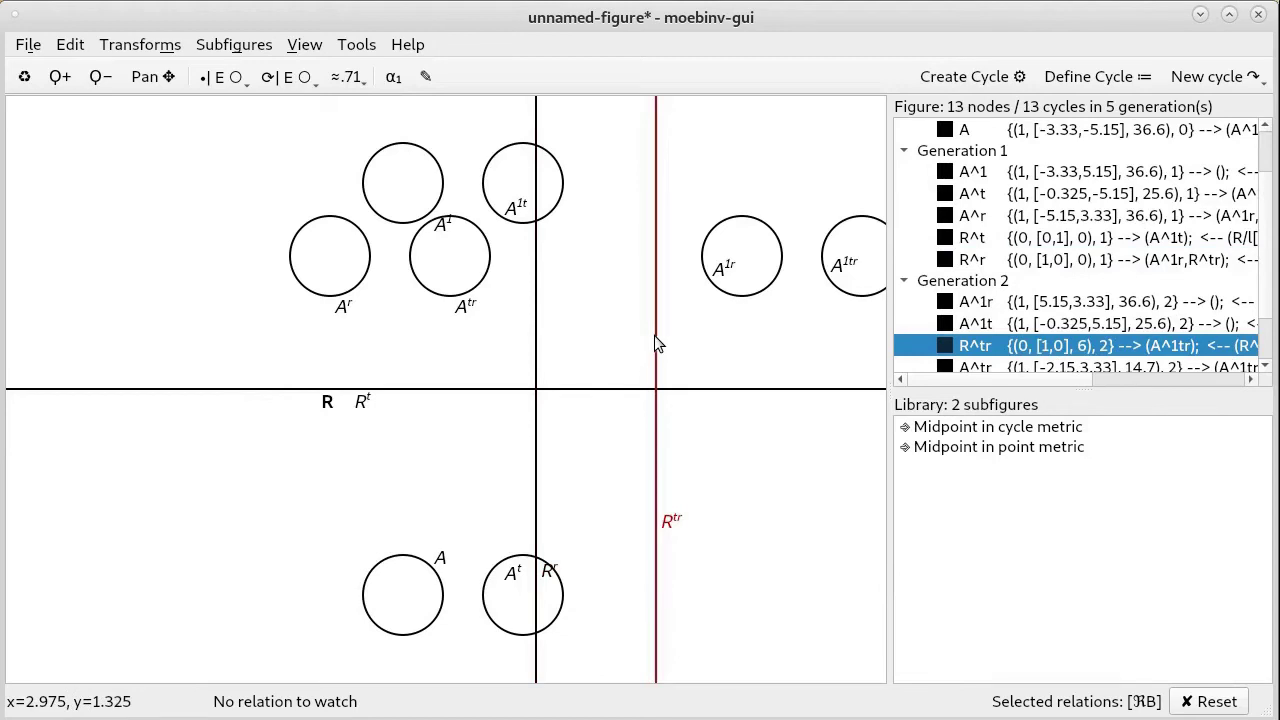
pyautogui.click(536, 366)
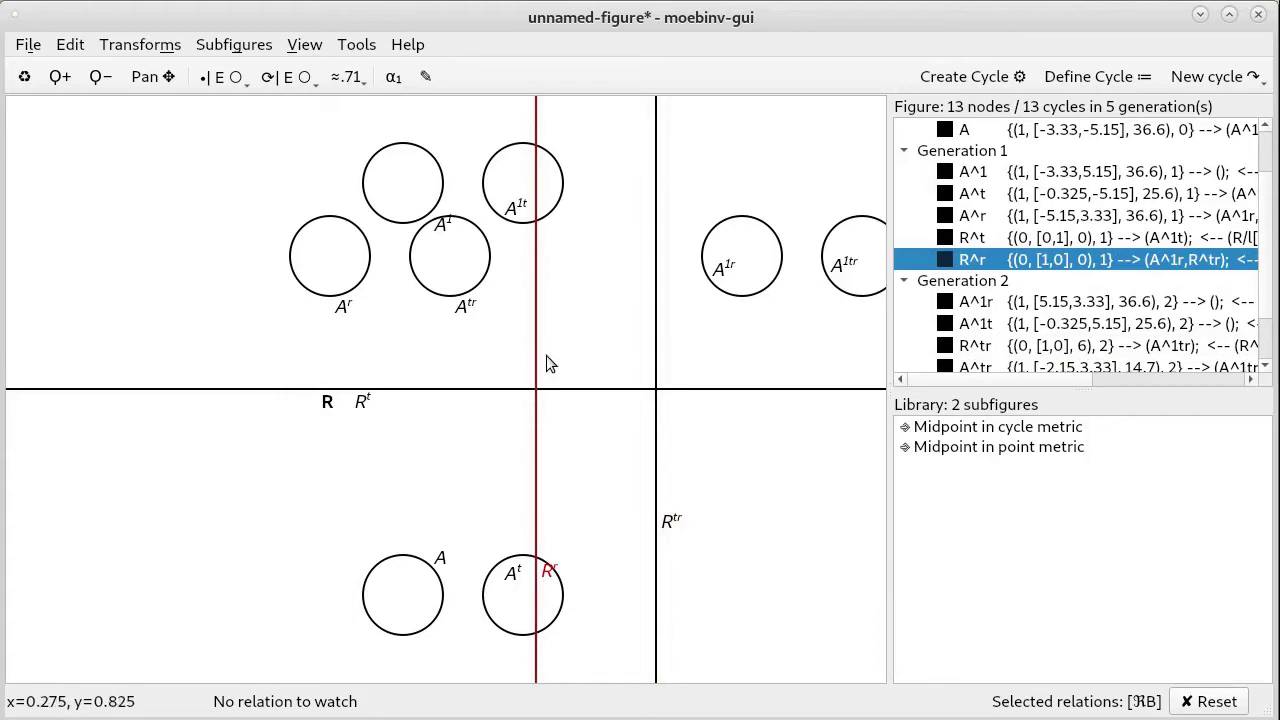
pyautogui.click(533, 175)
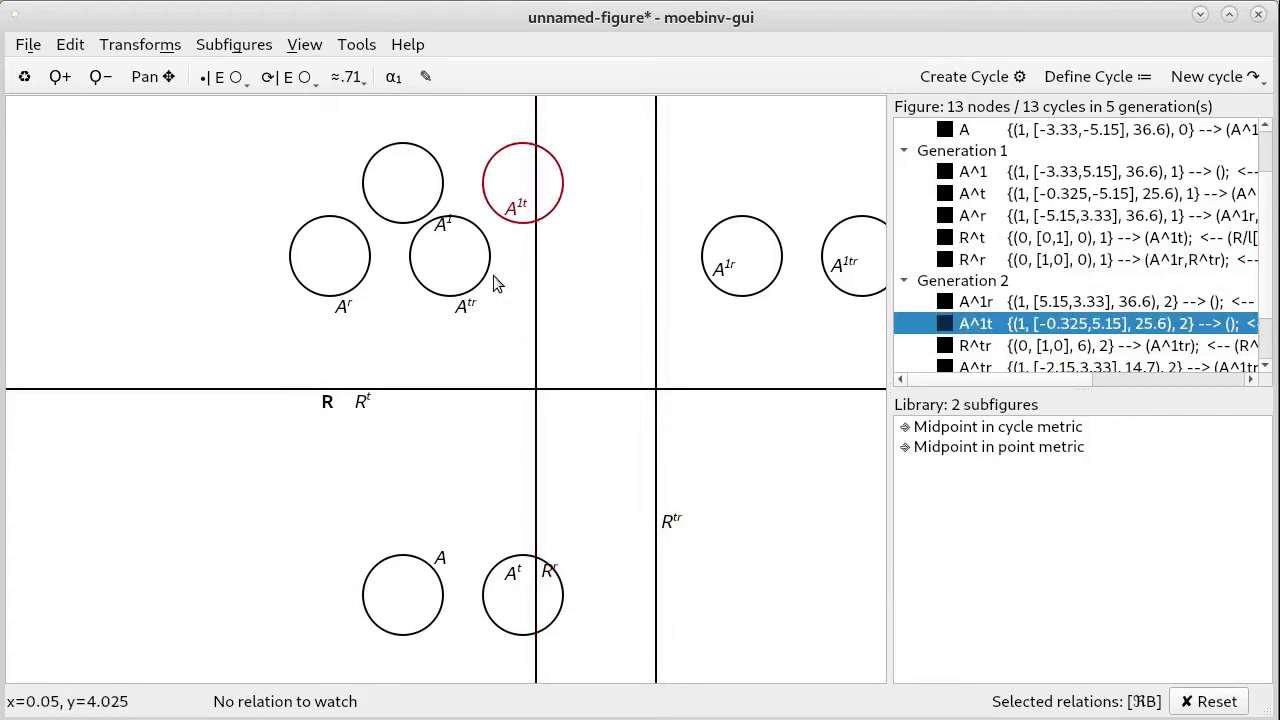
pyautogui.click(349, 293)
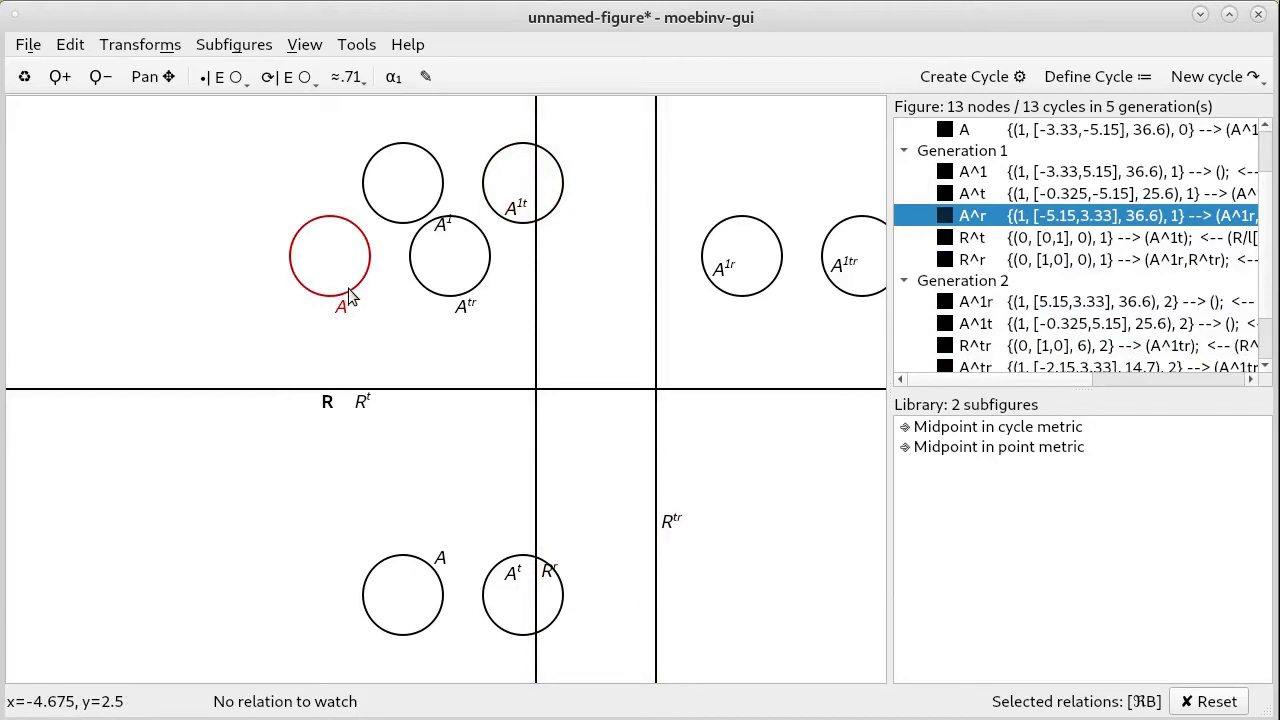
pyautogui.click(421, 568)
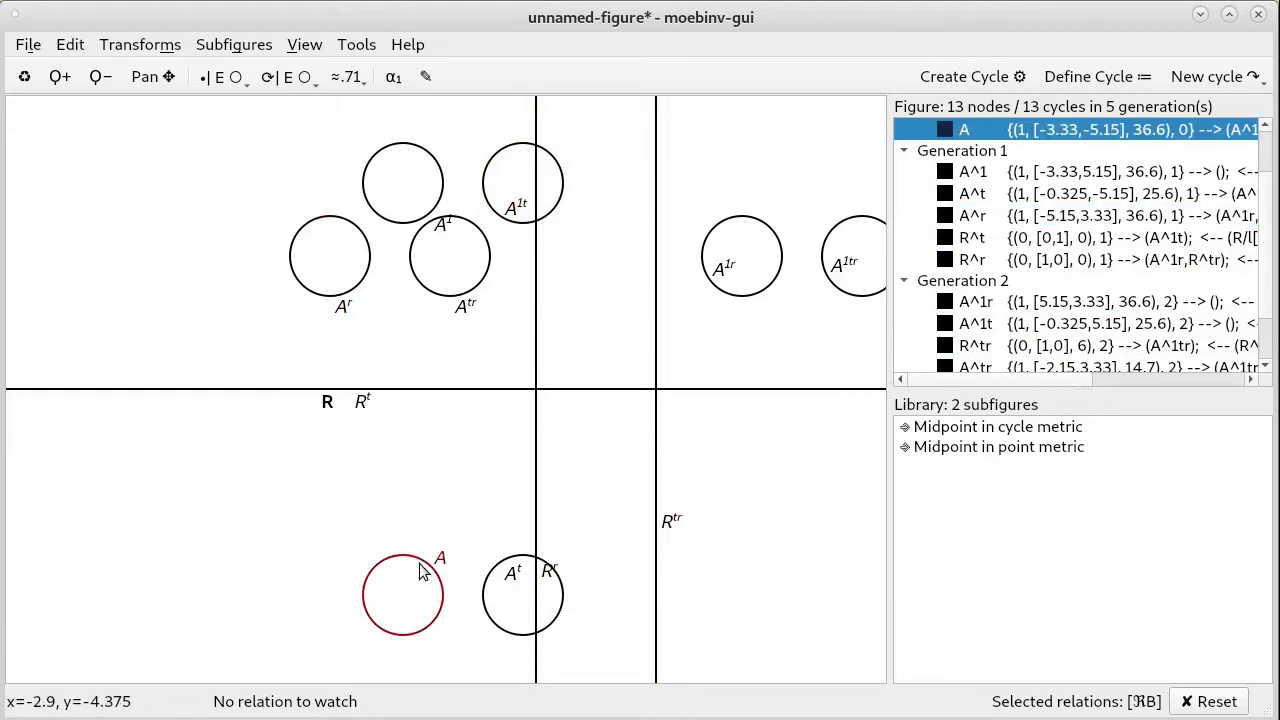
# Drag circle A up-left, then further left, and zoom out to see its reflected copies
pyautogui.moveTo(421, 568); pyautogui.dragTo(357, 484)
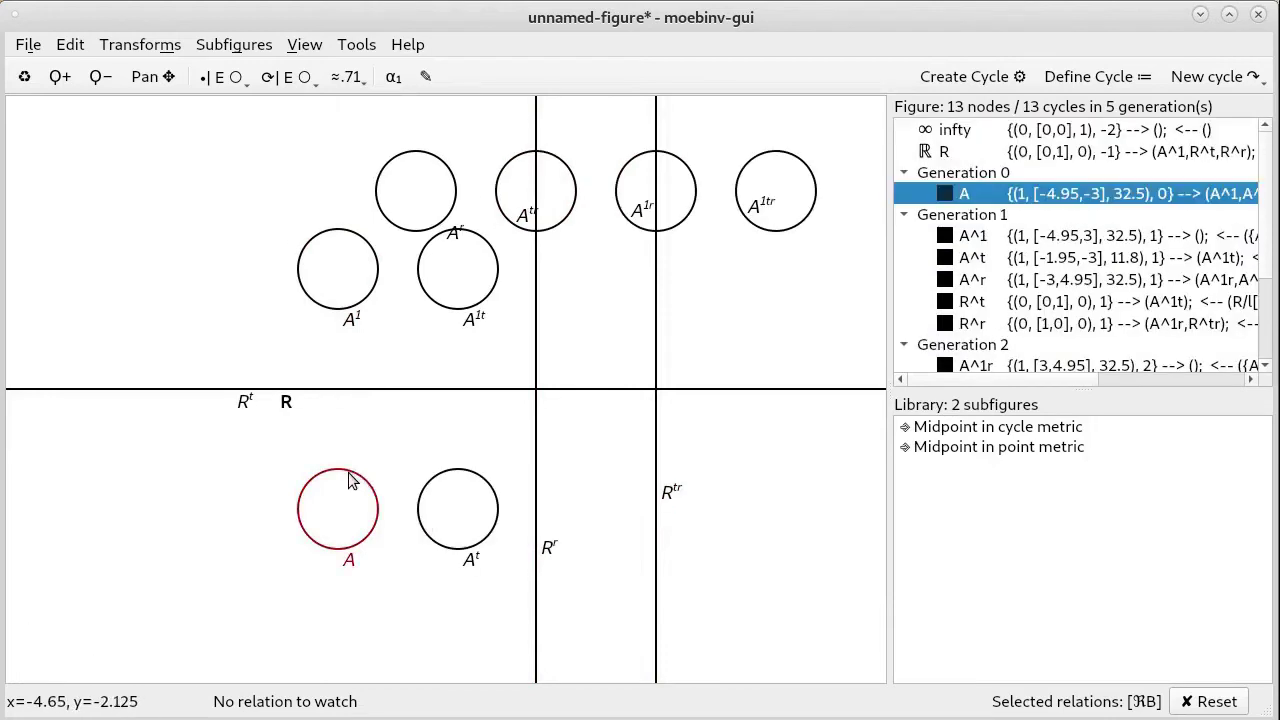
pyautogui.click(348, 473)
pyautogui.moveTo(348, 480); pyautogui.dragTo(156, 448)
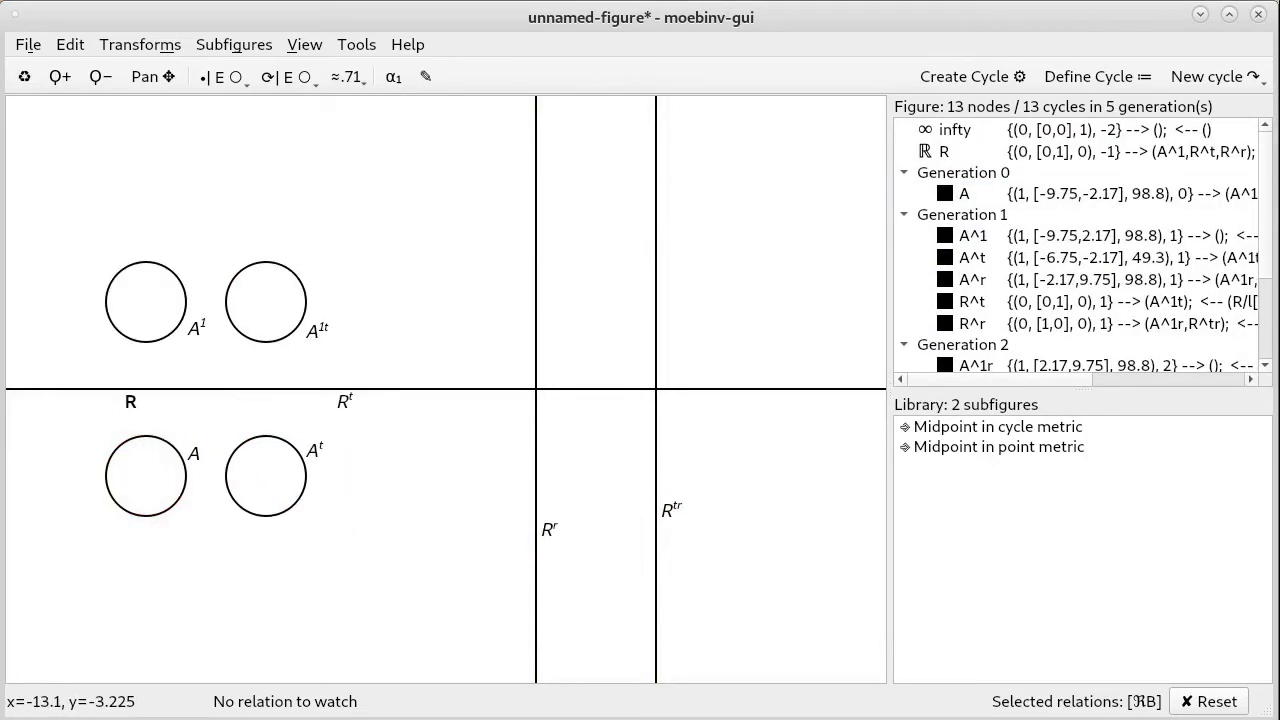
pyautogui.scroll(-5, 481, 339)
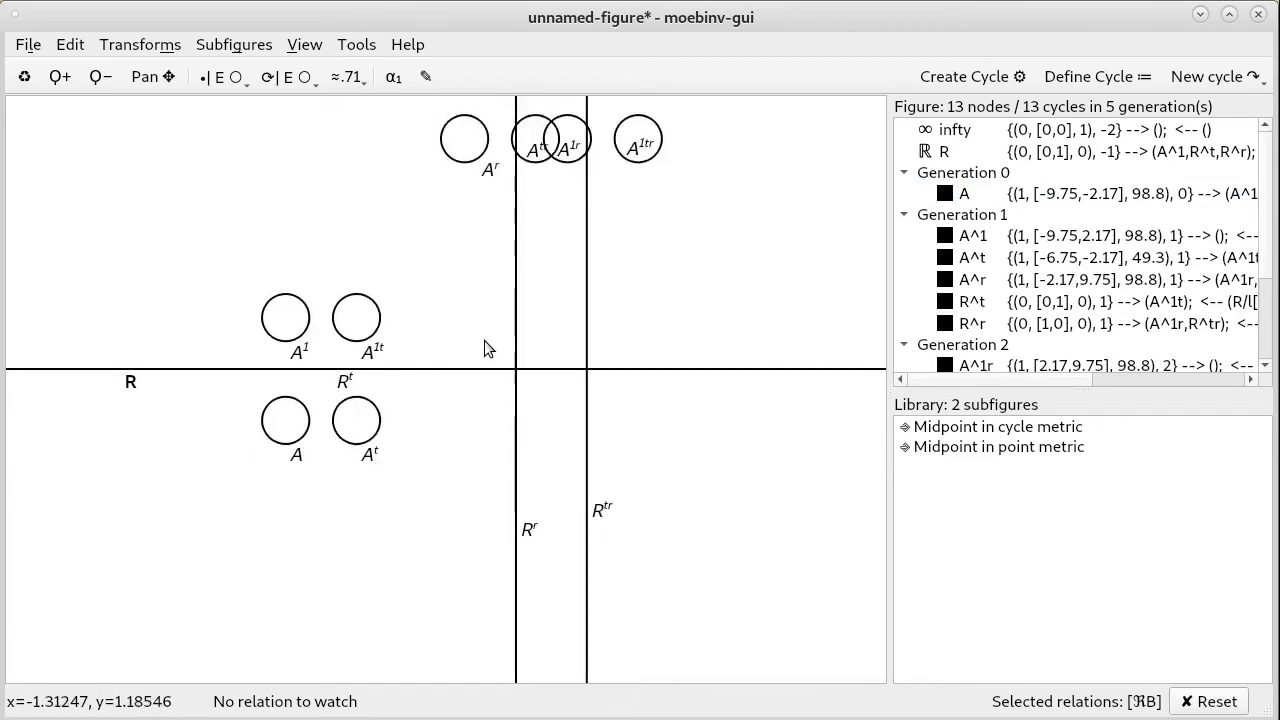
# Select line R, copies A^tr and A^1r, and line R^r to inspect the pattern
pyautogui.click(316, 367)
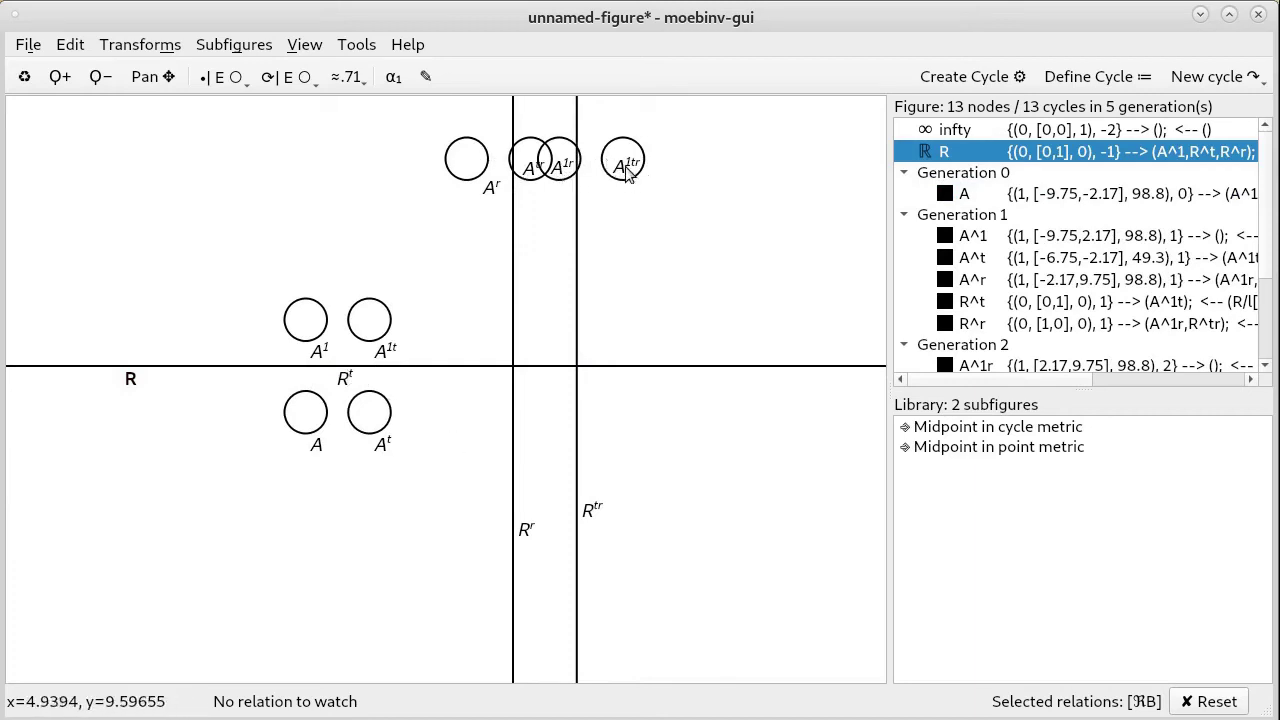
pyautogui.click(530, 172)
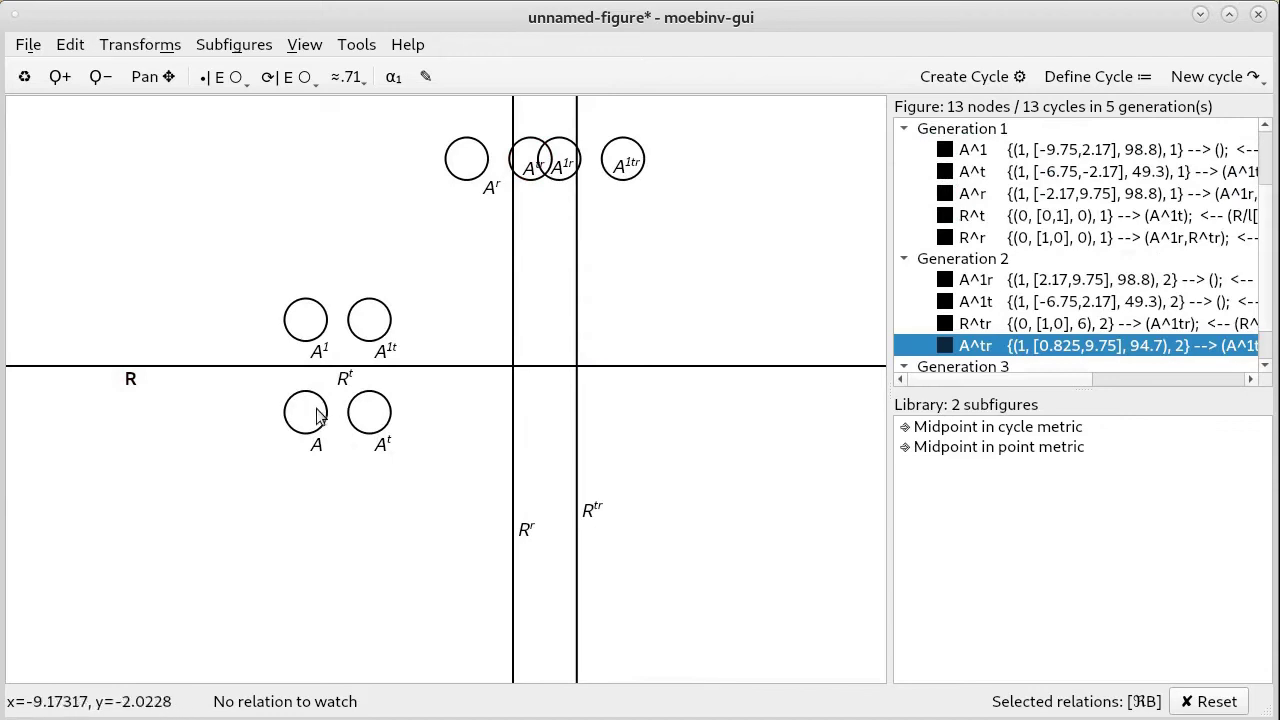
pyautogui.click(548, 178)
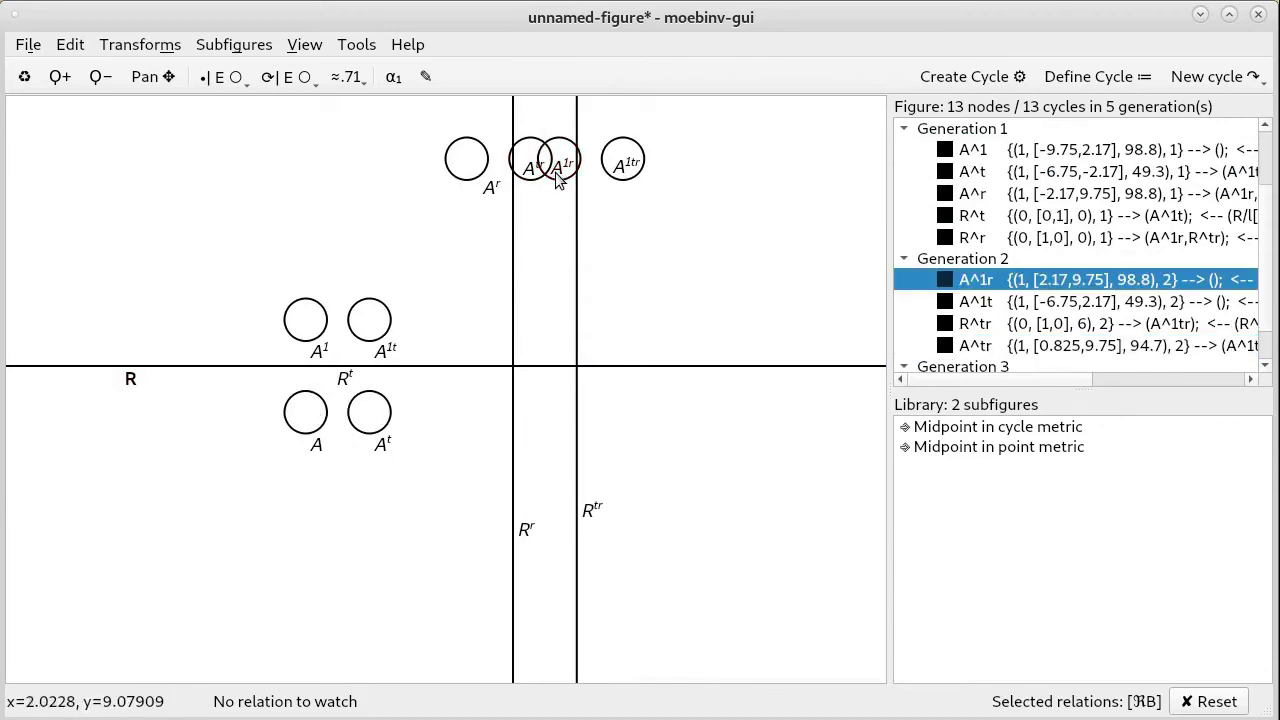
pyautogui.click(538, 185)
pyautogui.click(512, 190)
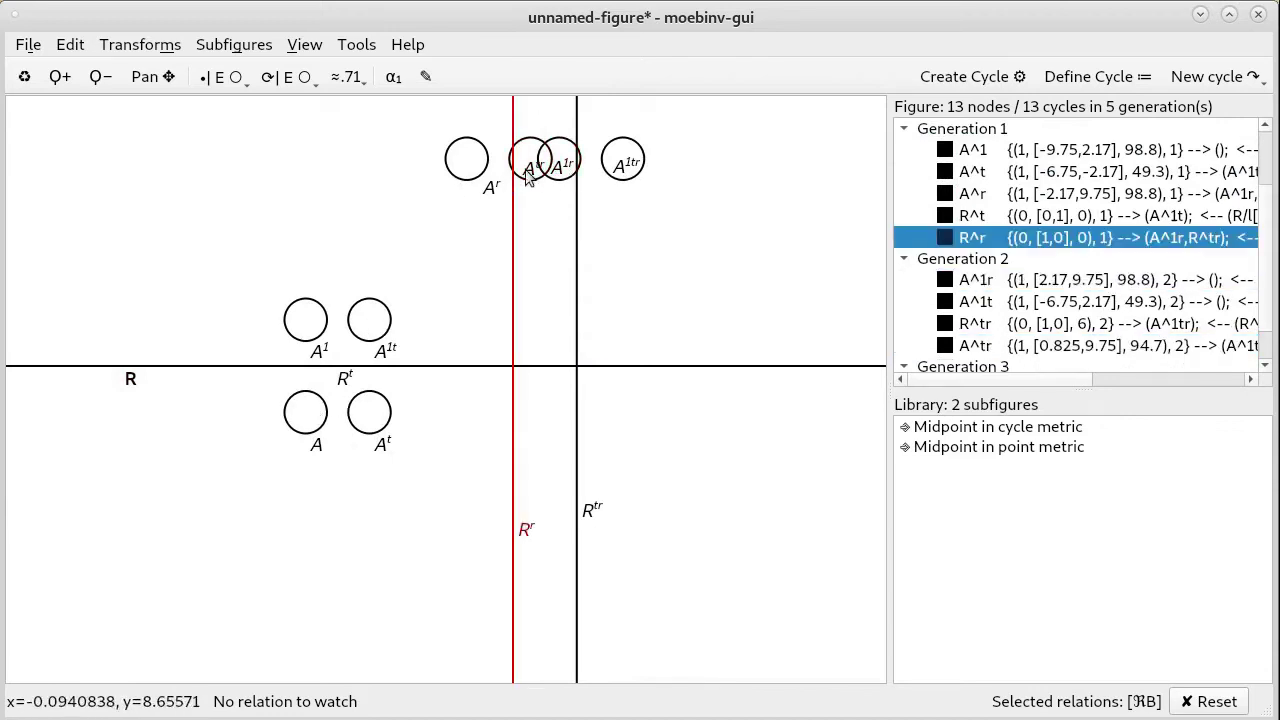
# Drag circle A down so its copies sit symmetrically about R, R^t, R^r and R^tr
pyautogui.click(322, 410)
pyautogui.moveTo(322, 410); pyautogui.dragTo(343, 522)
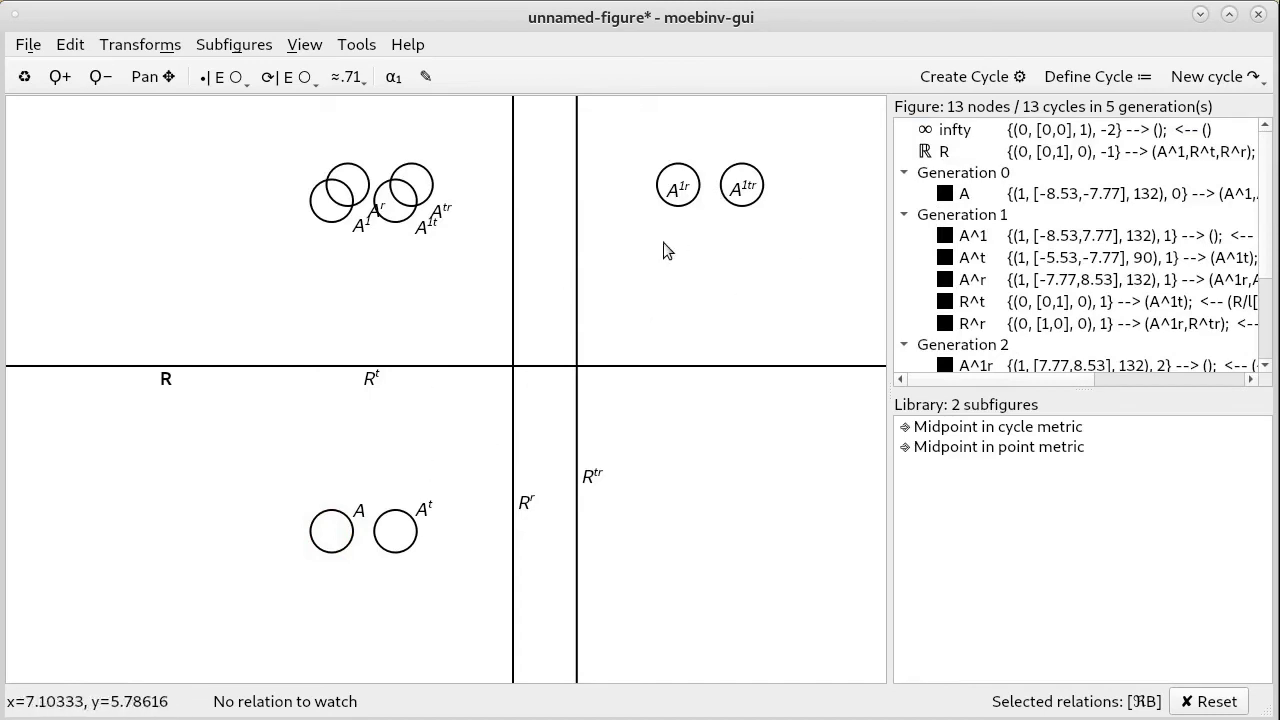
pyautogui.click(776, 367)
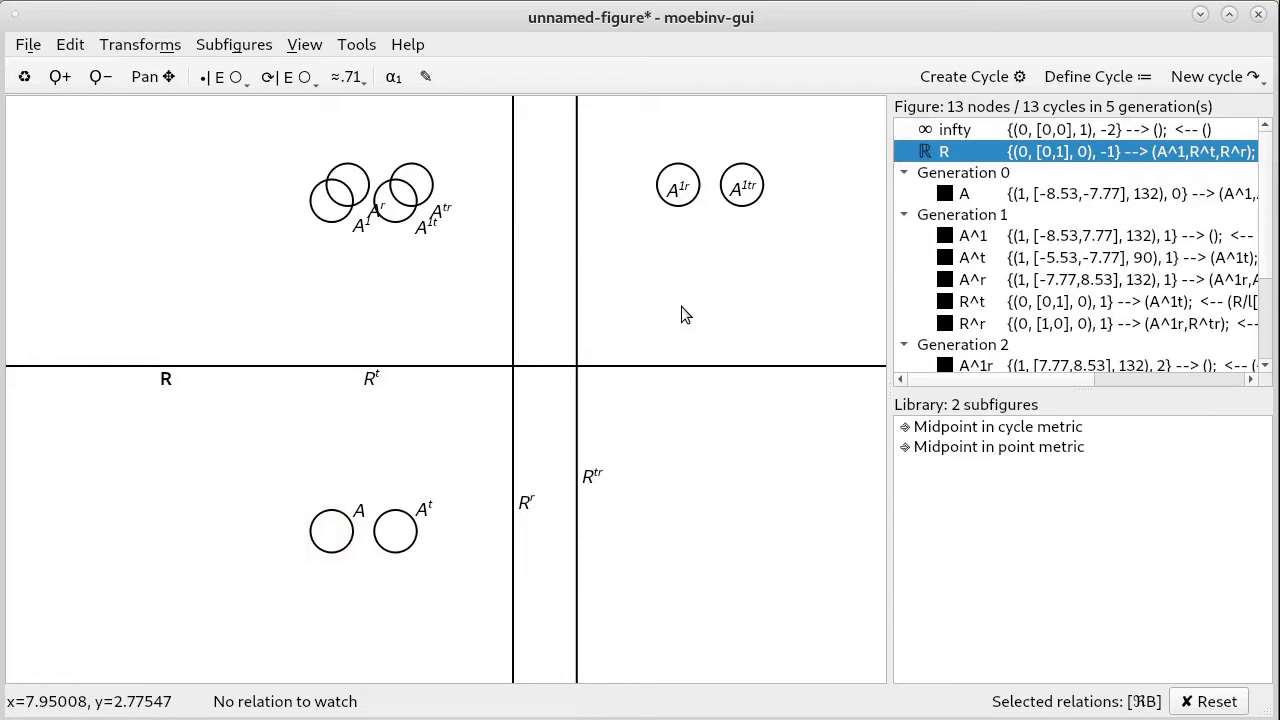
# Choose New figure, decline at the unsaved-figure prompt, then choose New figure again
pyautogui.click(27, 50)
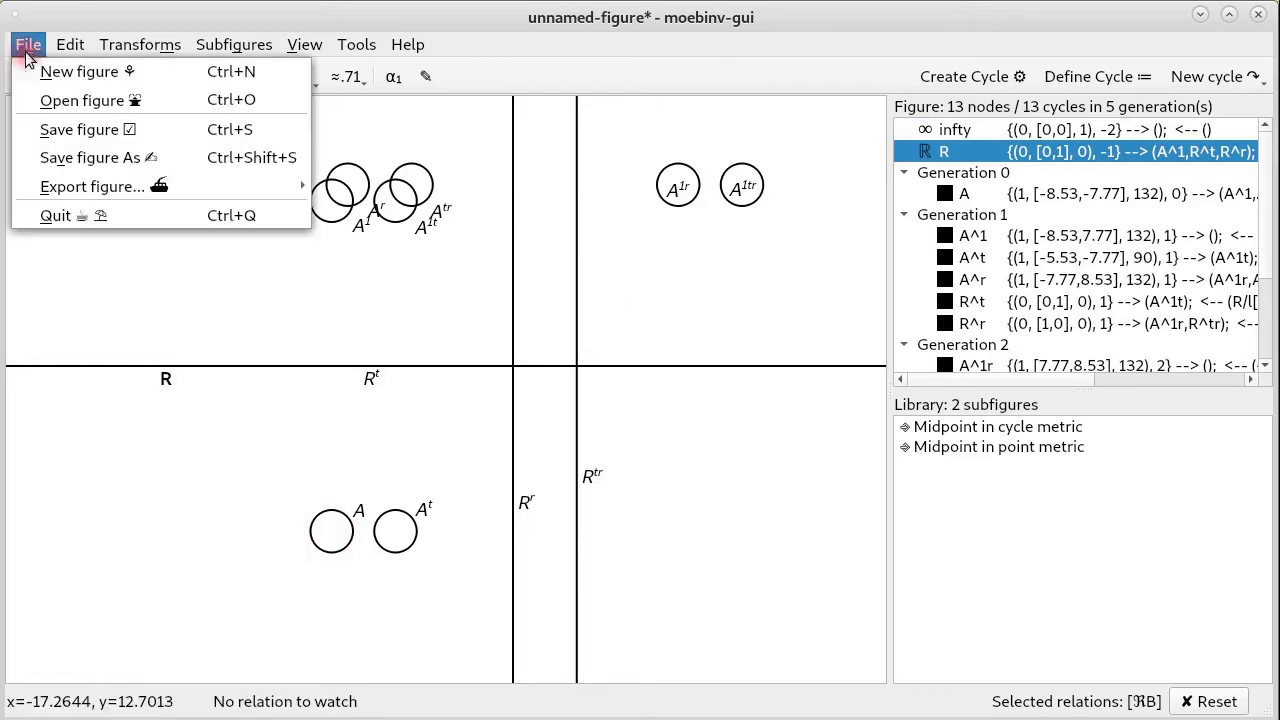
pyautogui.click(40, 80)
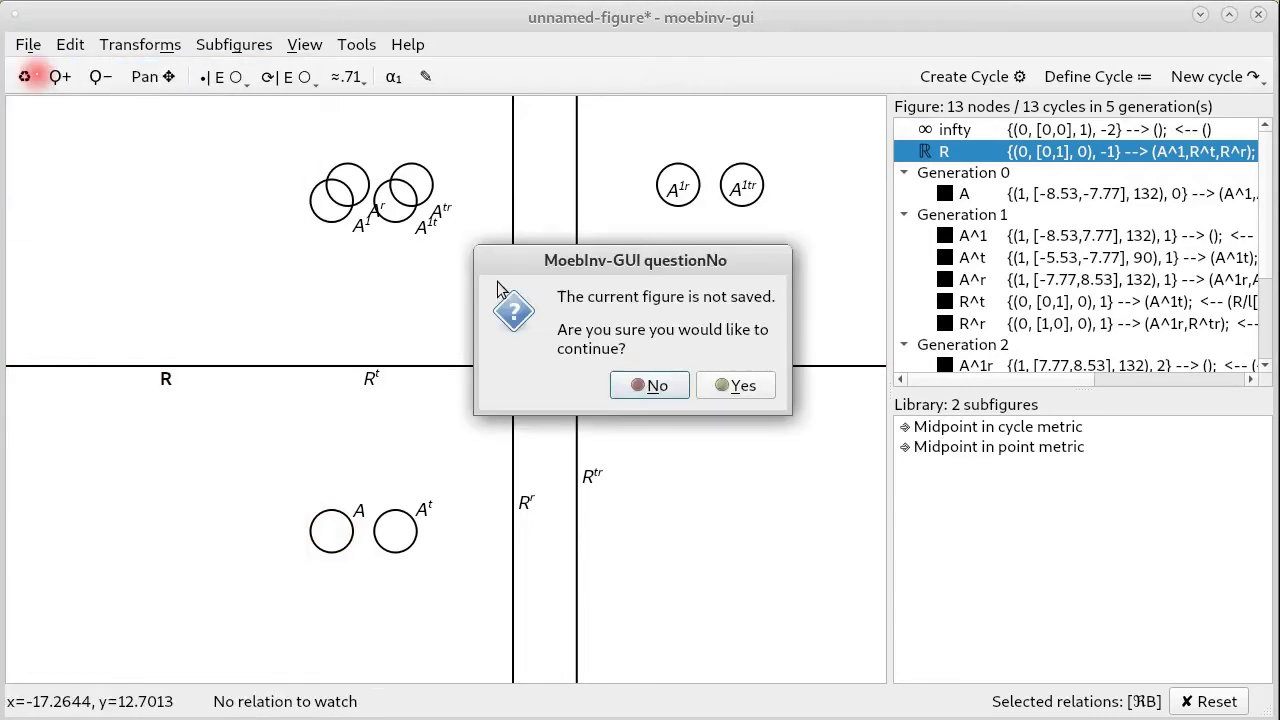
pyautogui.click(640, 388)
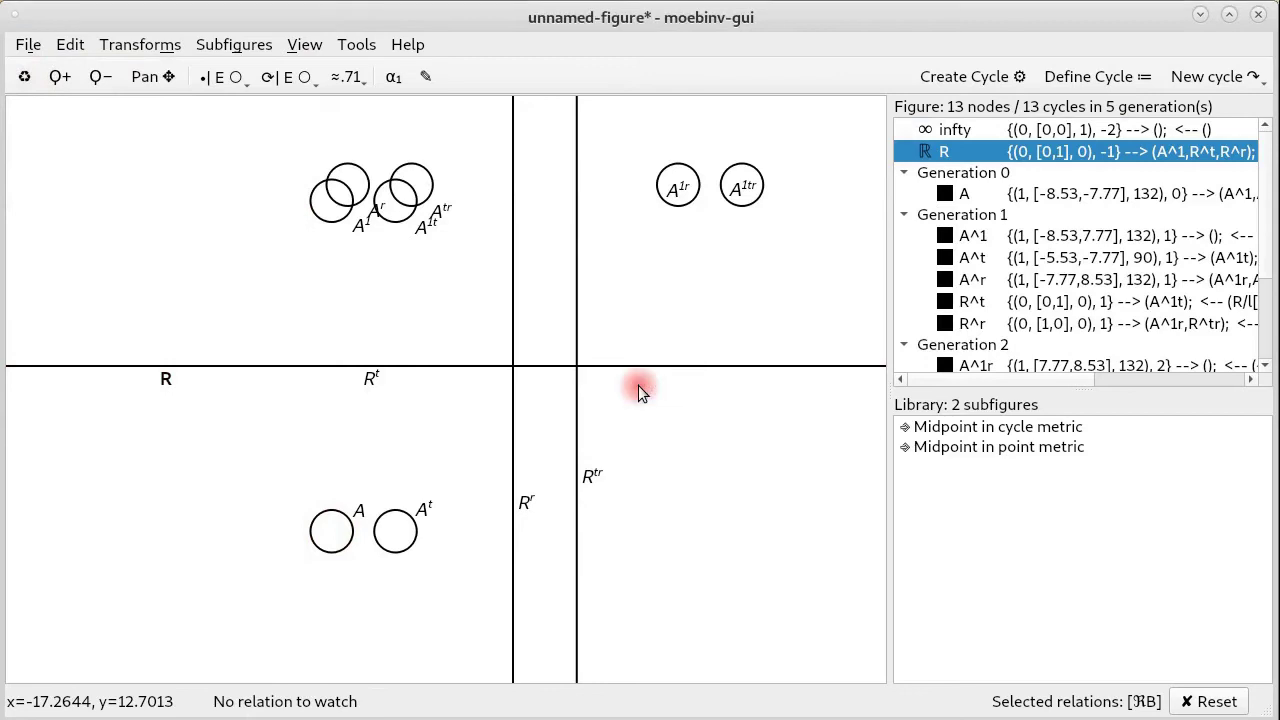
pyautogui.click(28, 45)
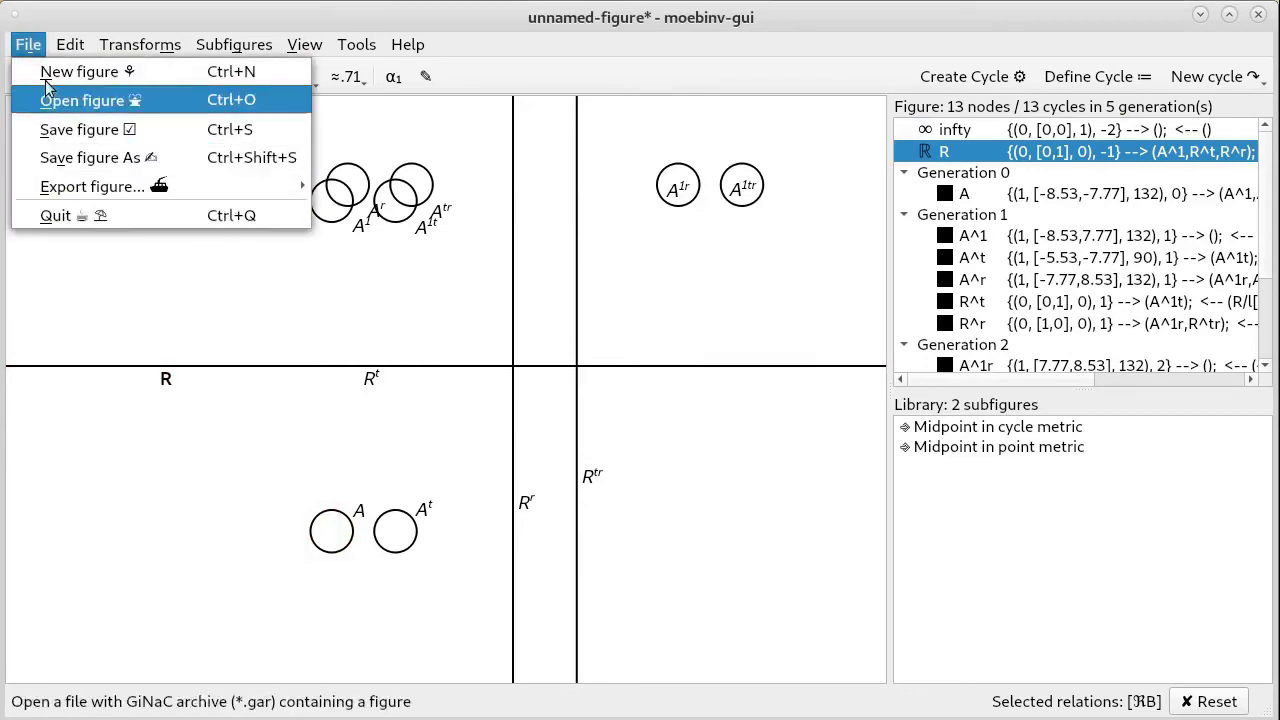
pyautogui.click(50, 100)
# Discard the unsaved figure and give the real line R the Invisible style
pyautogui.click(739, 394)
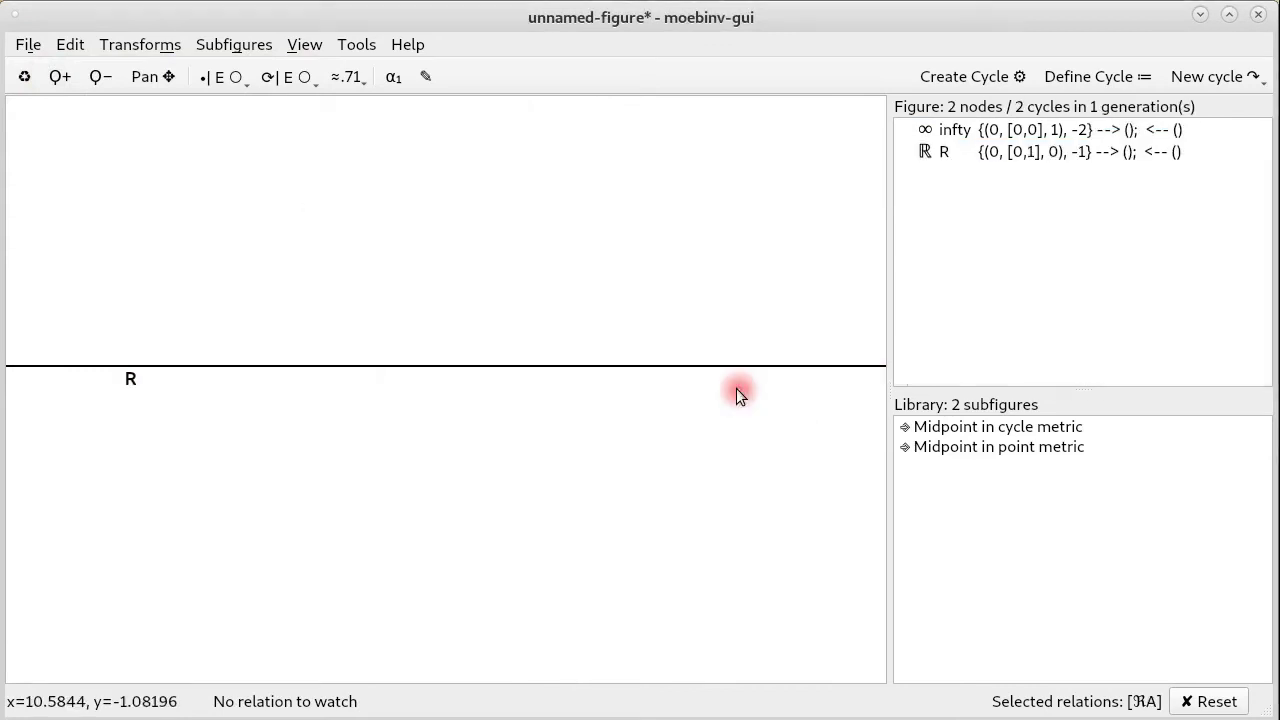
pyautogui.rightClick(635, 367)
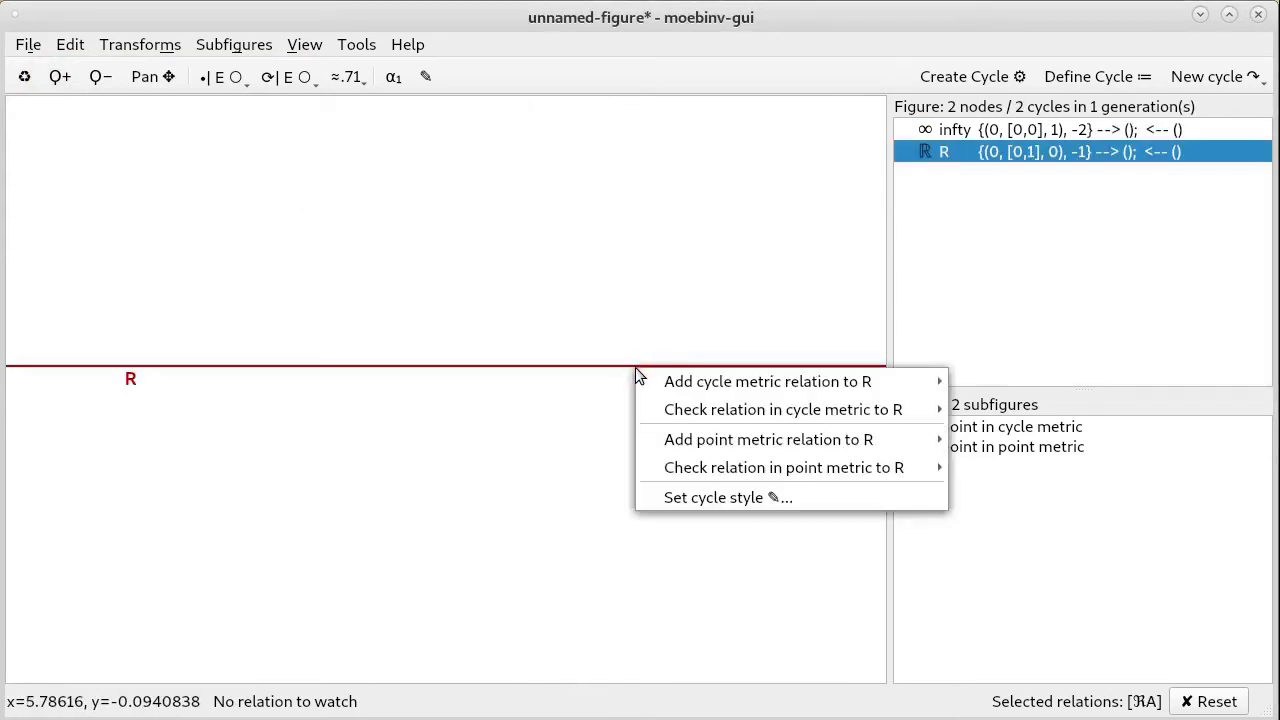
pyautogui.click(688, 497)
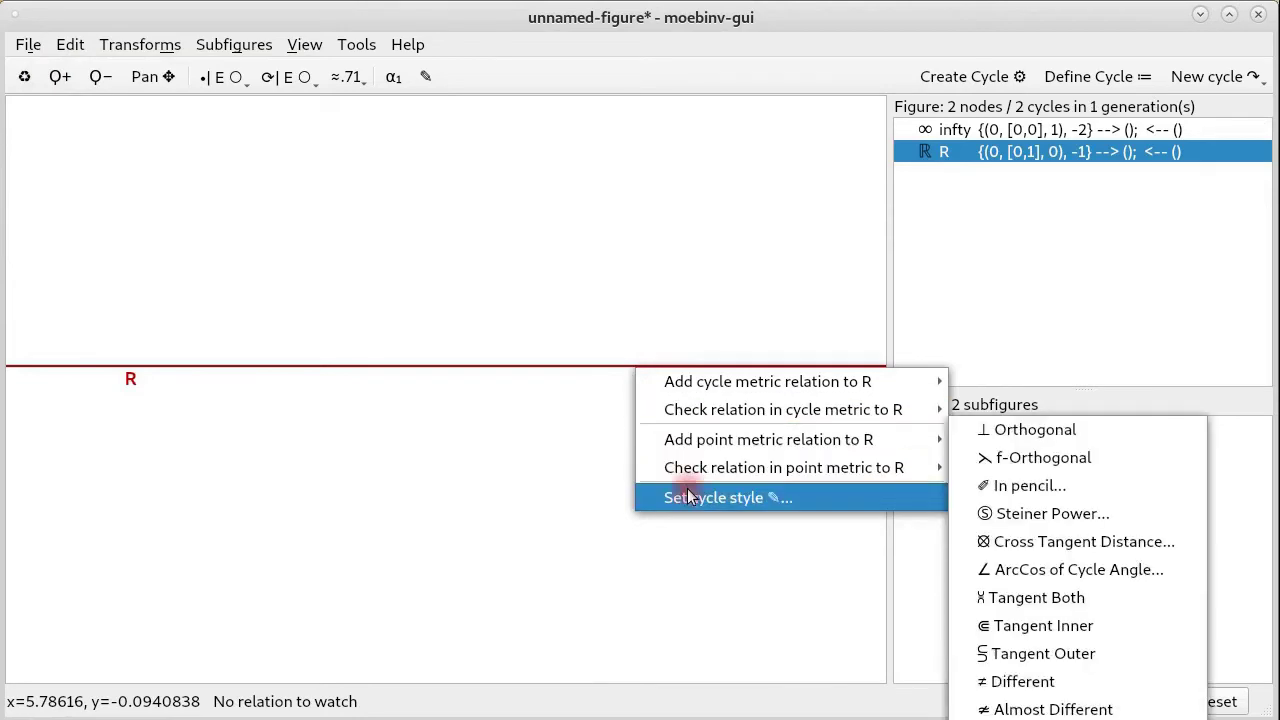
pyautogui.click(557, 560)
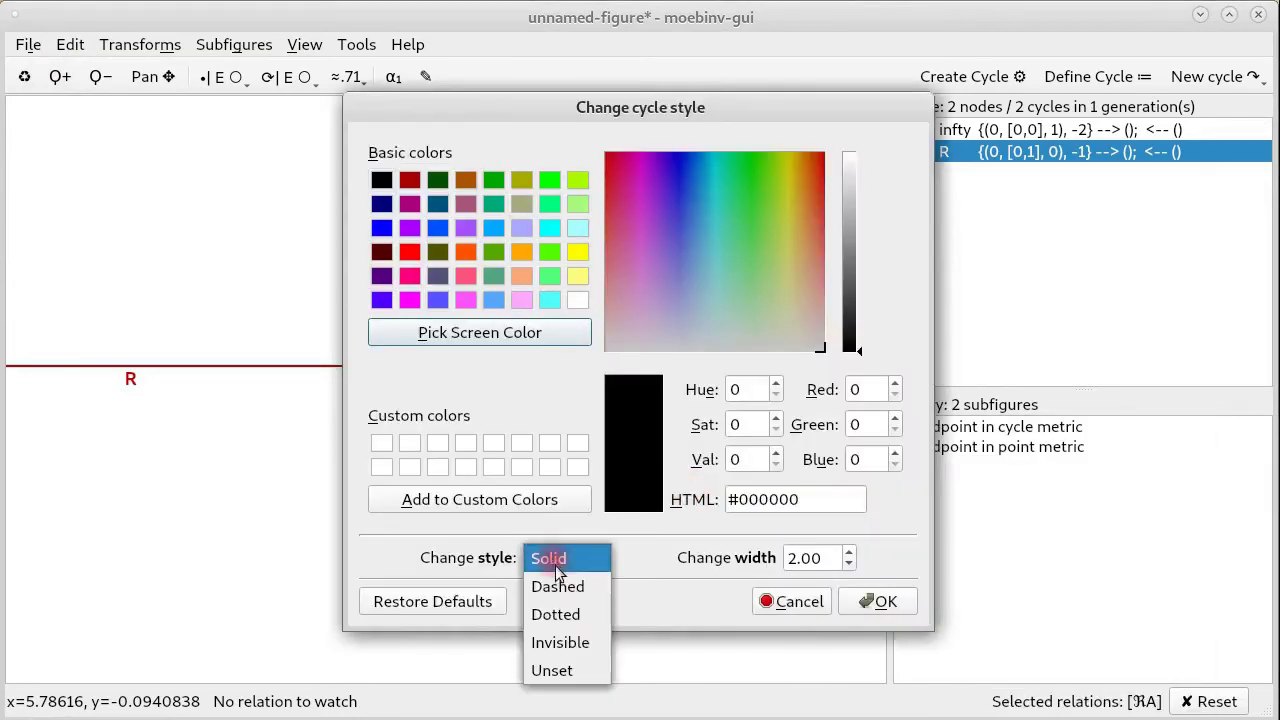
pyautogui.click(580, 642)
pyautogui.click(885, 603)
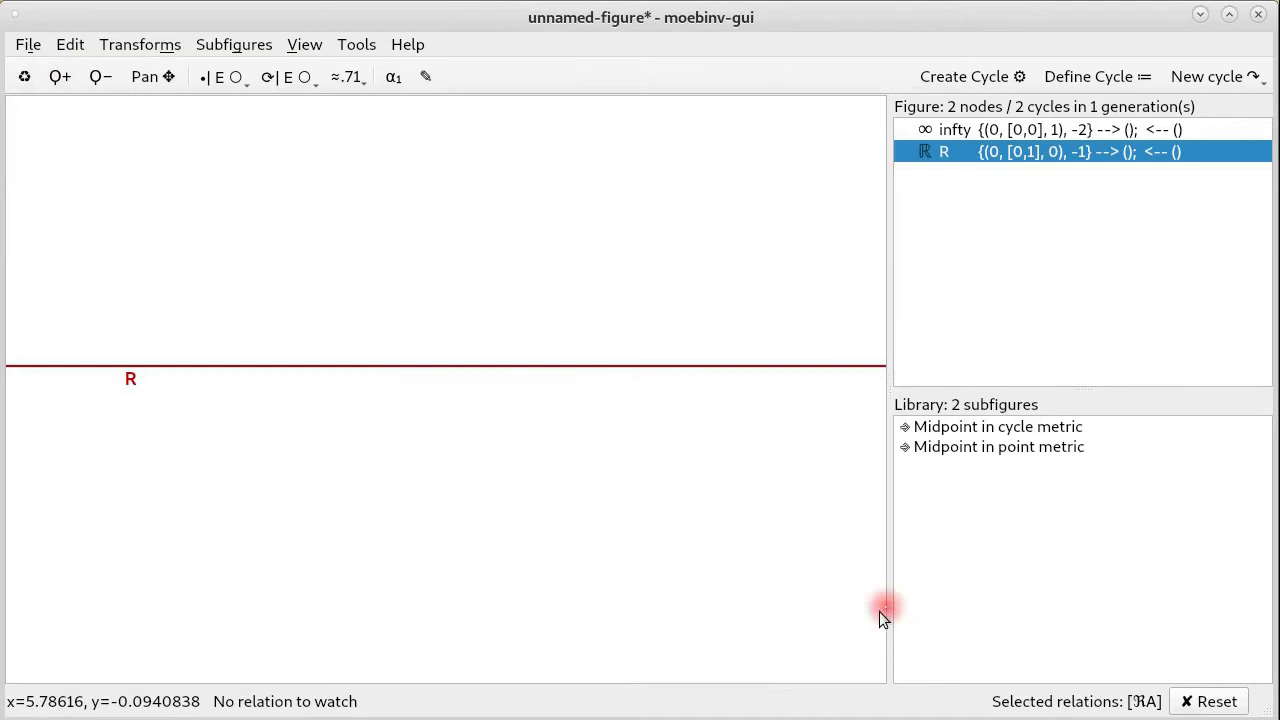
# Create circle A at the origin with radius squared 2
pyautogui.click(1066, 82)
pyautogui.click(447, 185)
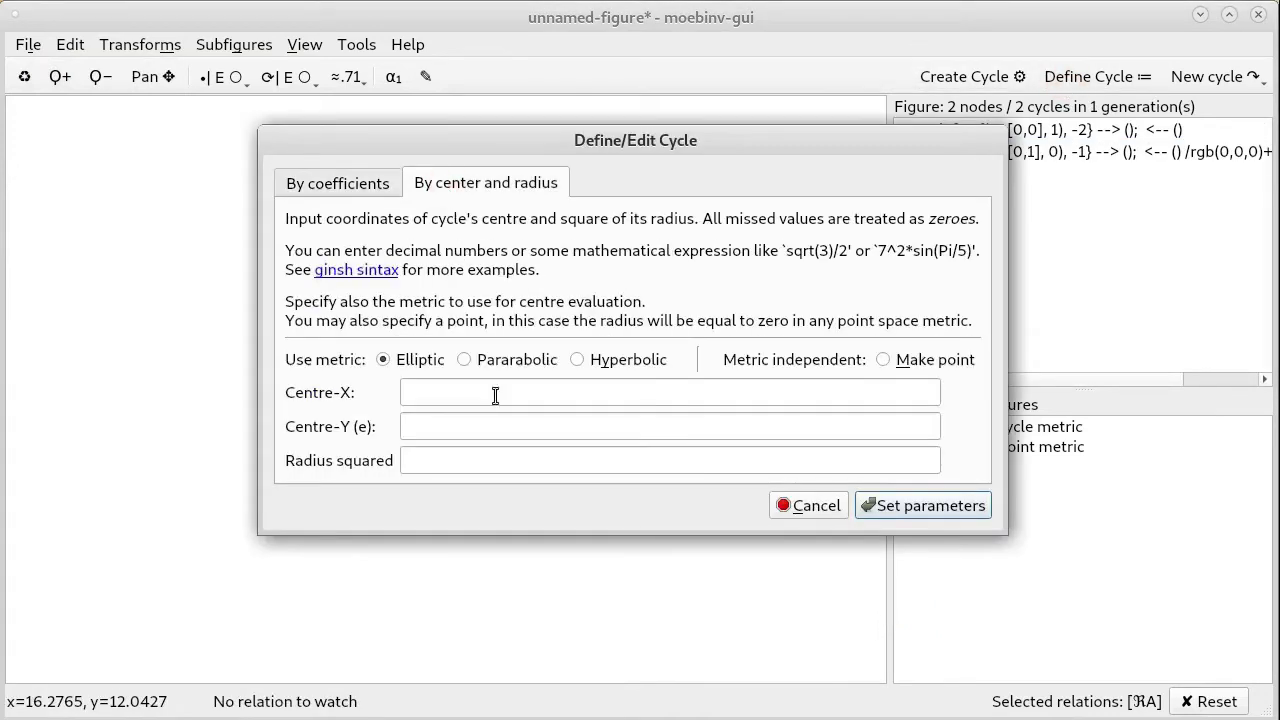
pyautogui.click(463, 468)
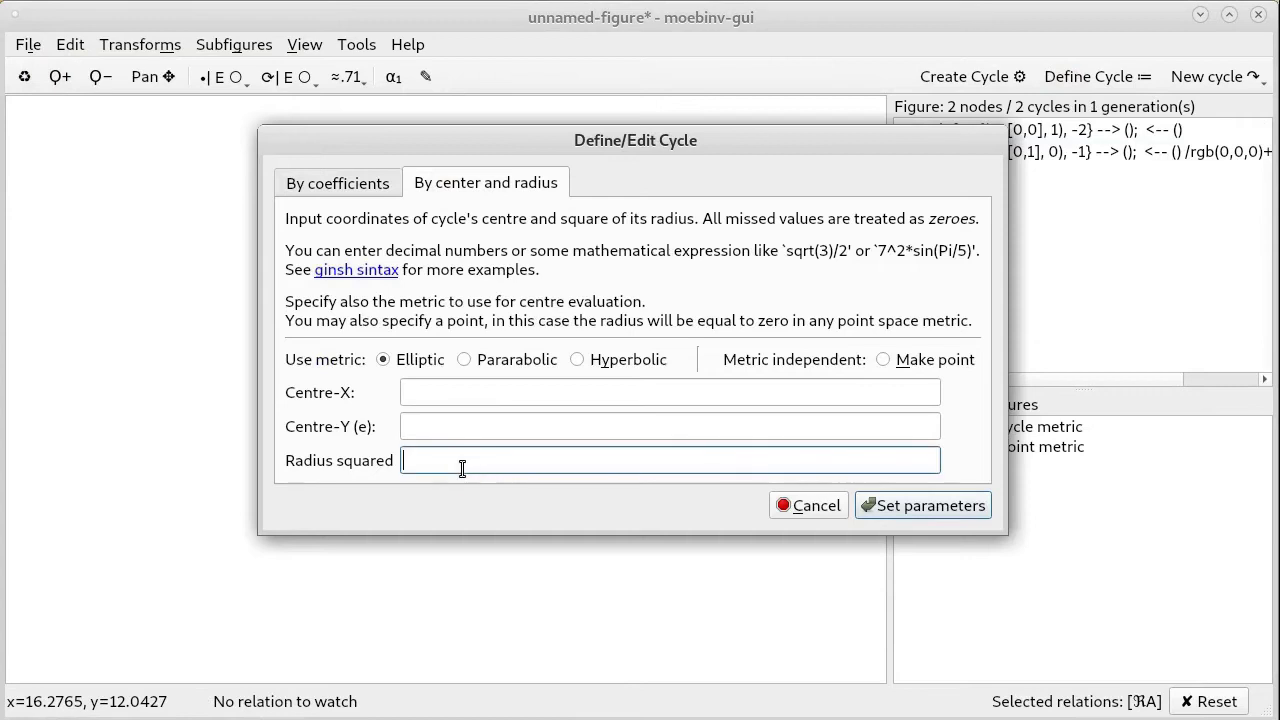
pyautogui.write('2')
pyautogui.click(904, 506)
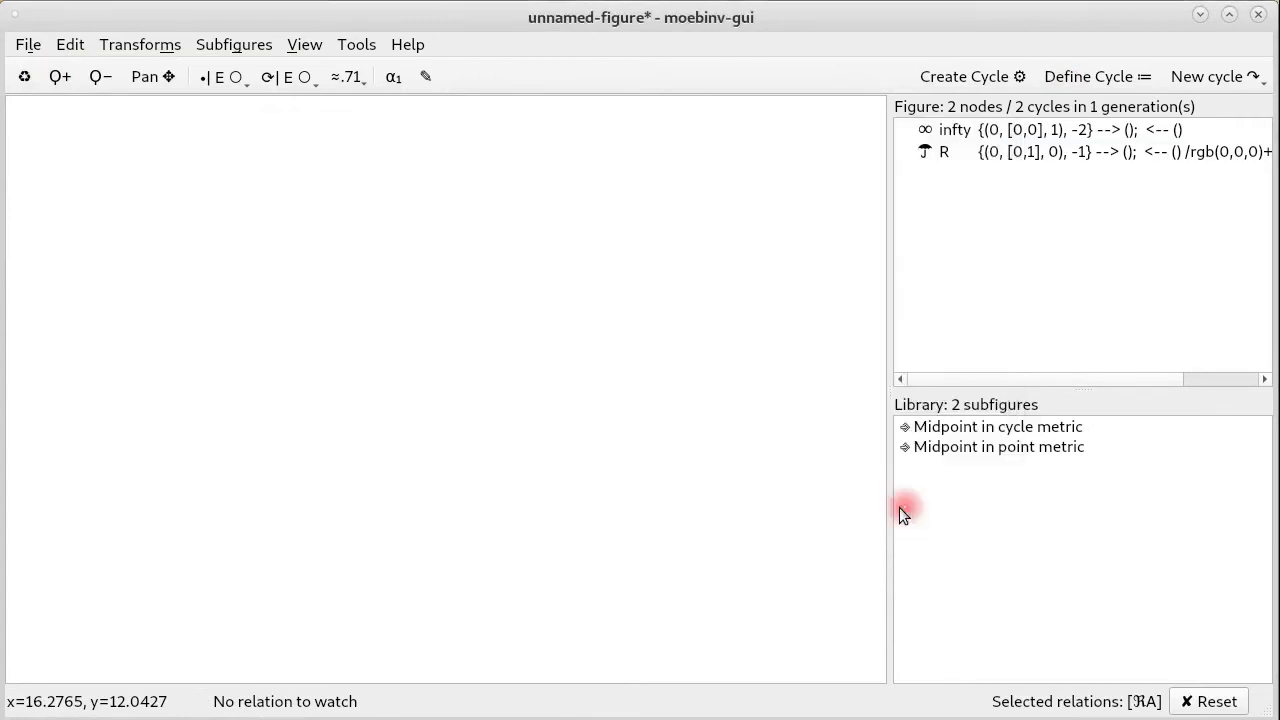
# Create circle B at the origin with radius squared 3 and zoom in
pyautogui.click(1058, 77)
pyautogui.click(491, 183)
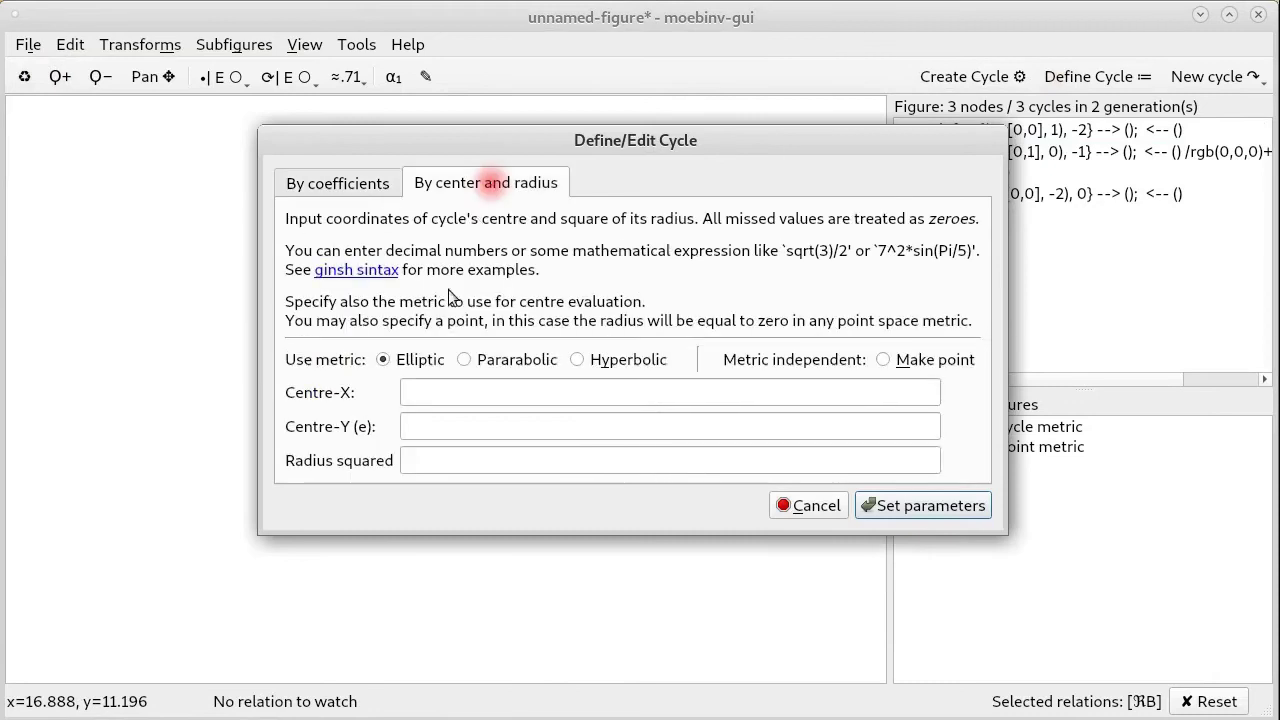
pyautogui.click(432, 462)
pyautogui.write('3')
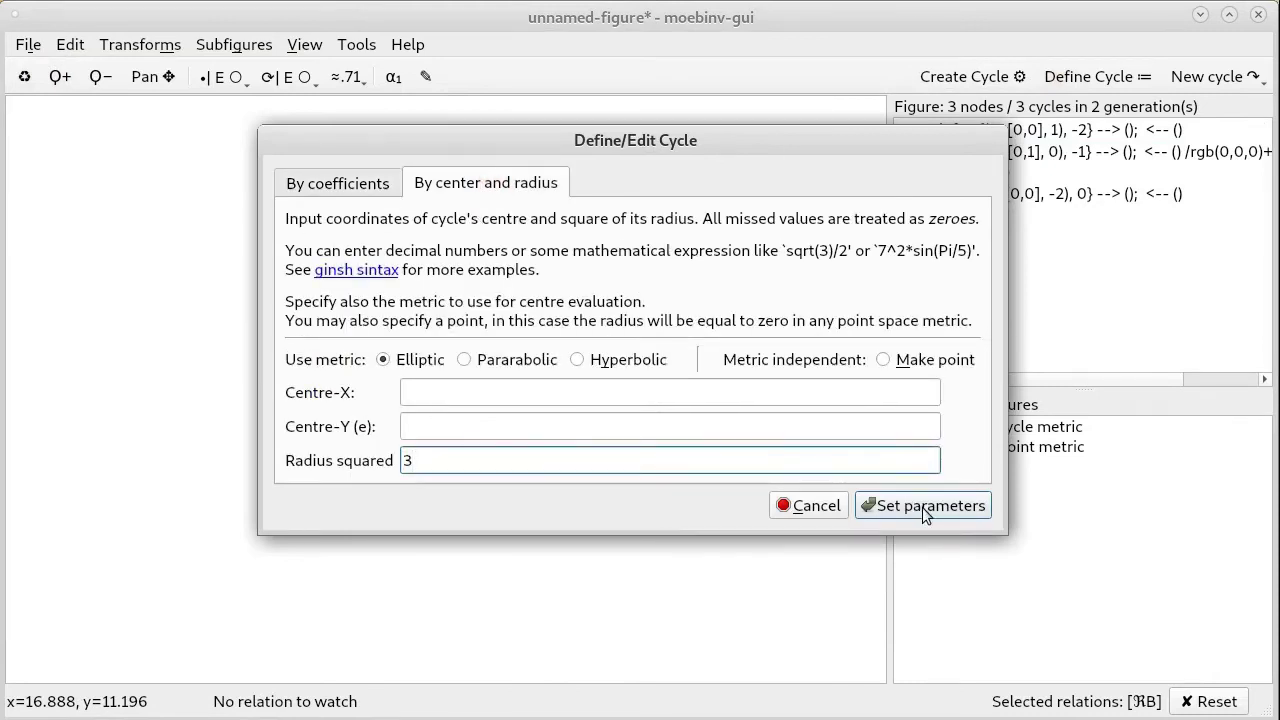
pyautogui.click(922, 507)
pyautogui.scroll(5, 531, 366)
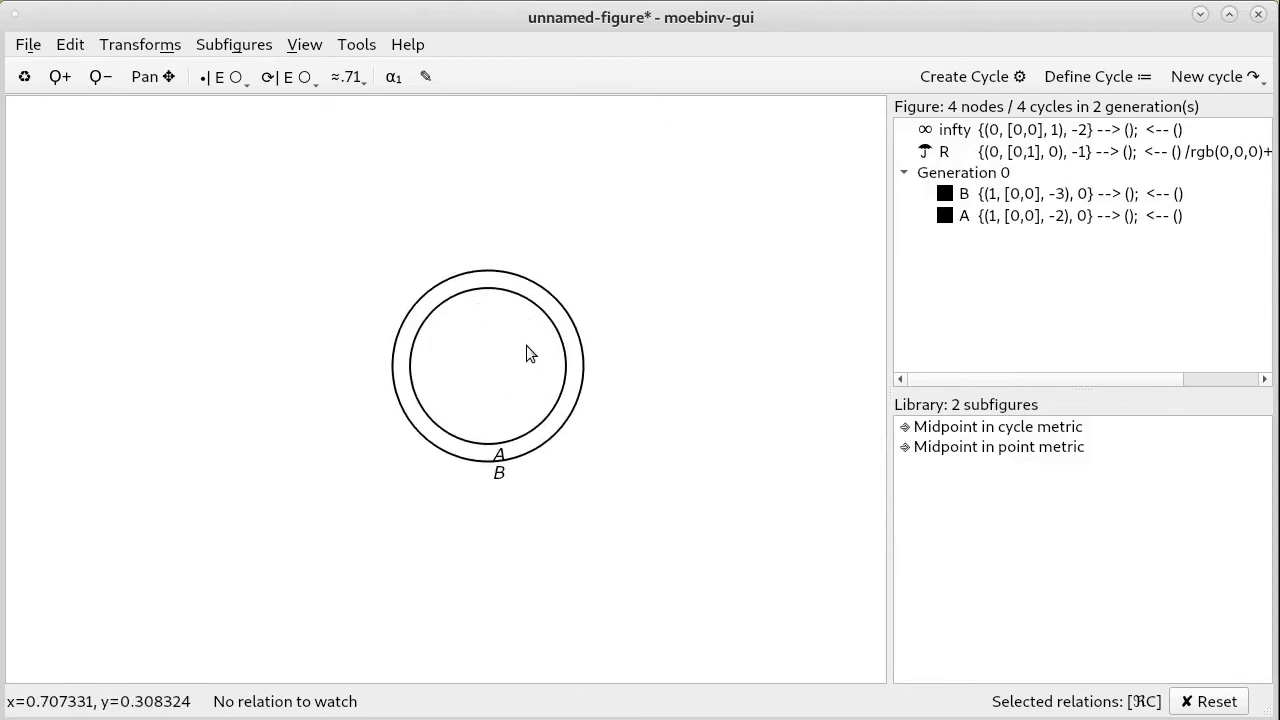
# Colour circle A blue through its cycle style
pyautogui.rightClick(497, 289)
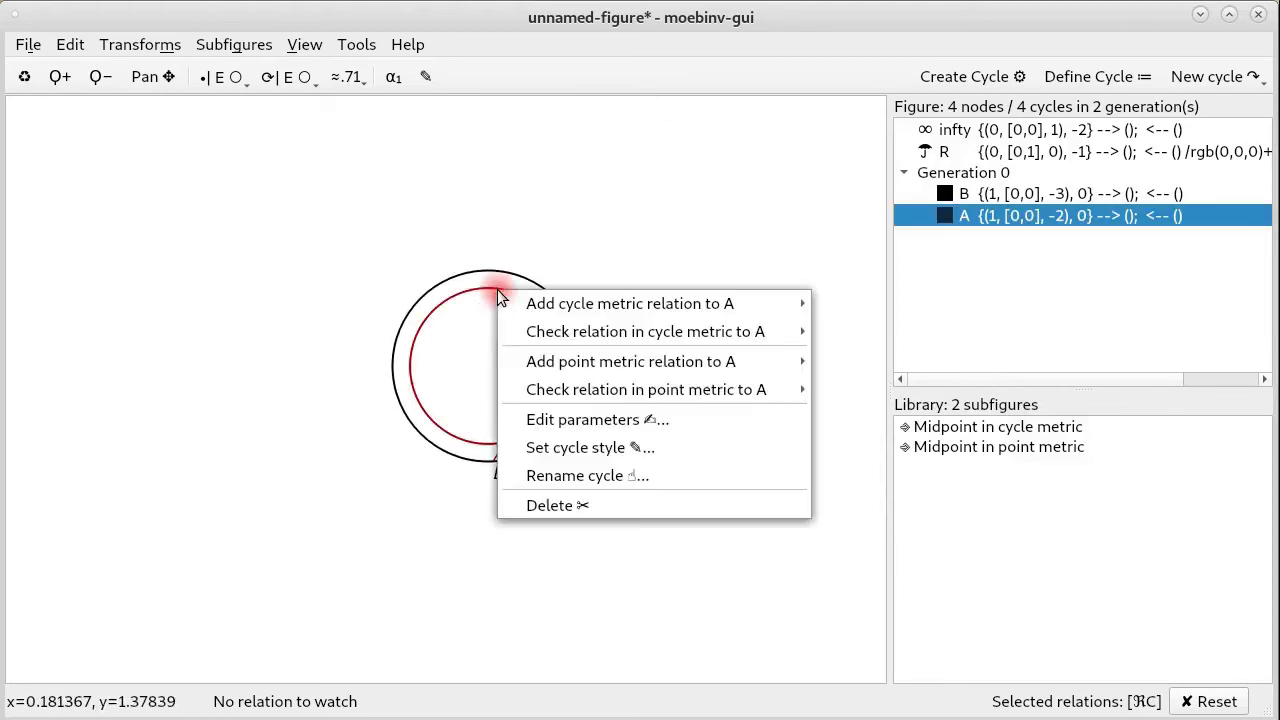
pyautogui.click(589, 446)
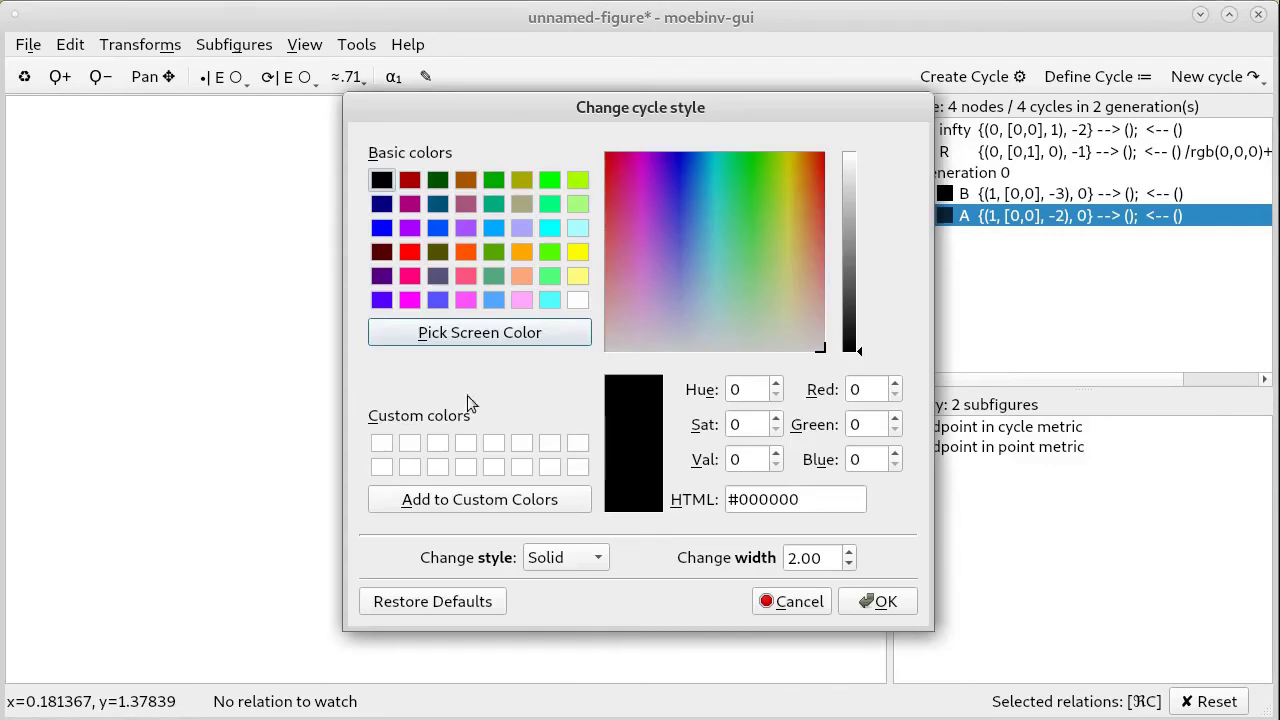
pyautogui.click(384, 229)
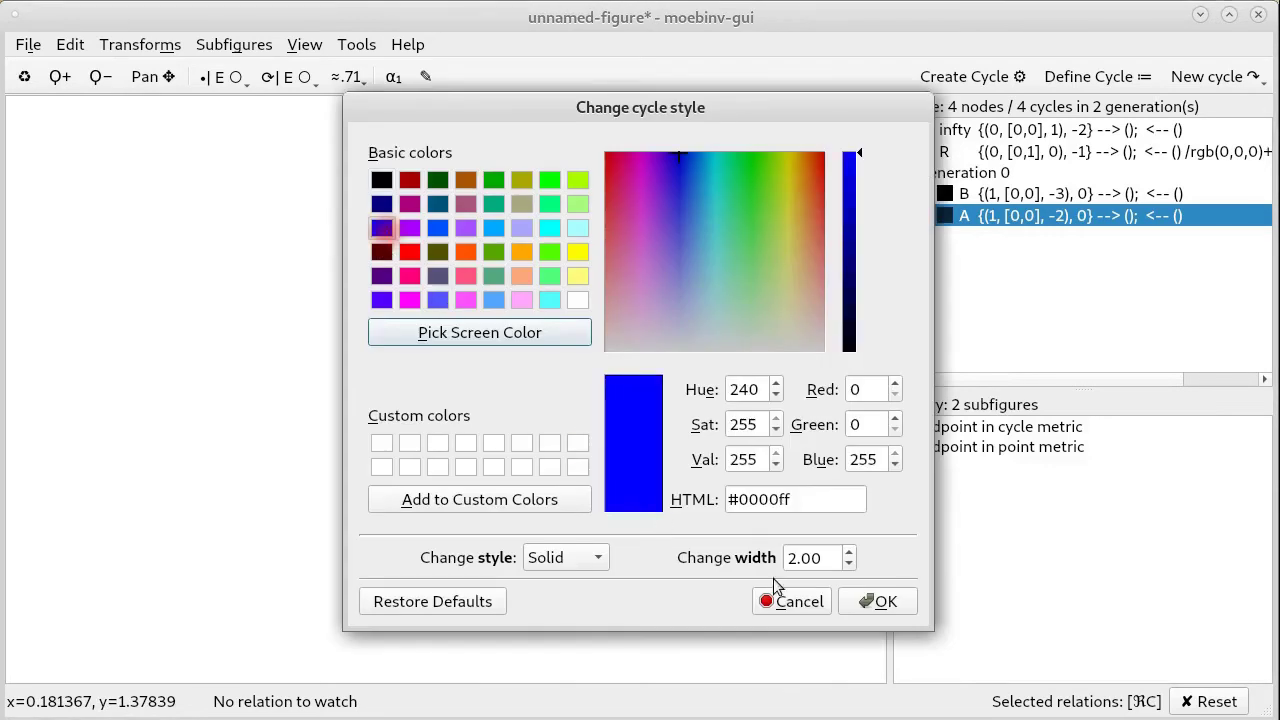
pyautogui.click(870, 604)
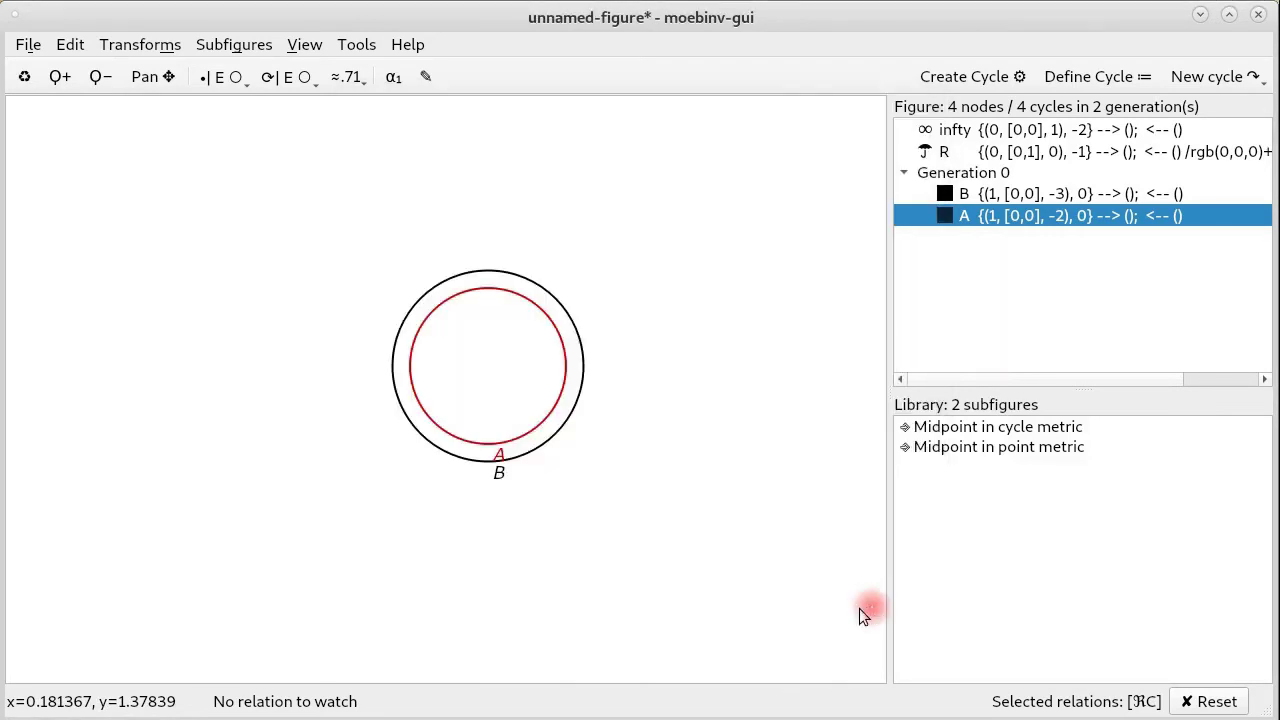
# Colour circle B green through its cycle style
pyautogui.rightClick(584, 357)
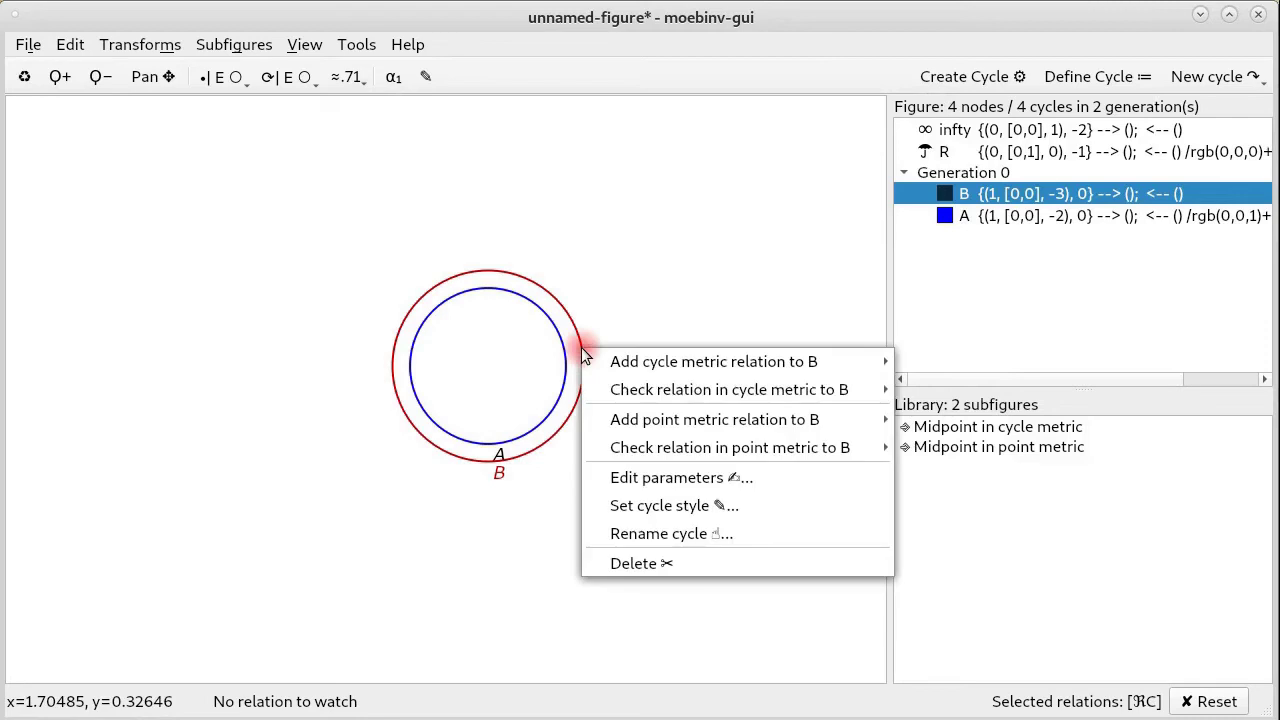
pyautogui.click(665, 507)
pyautogui.click(495, 183)
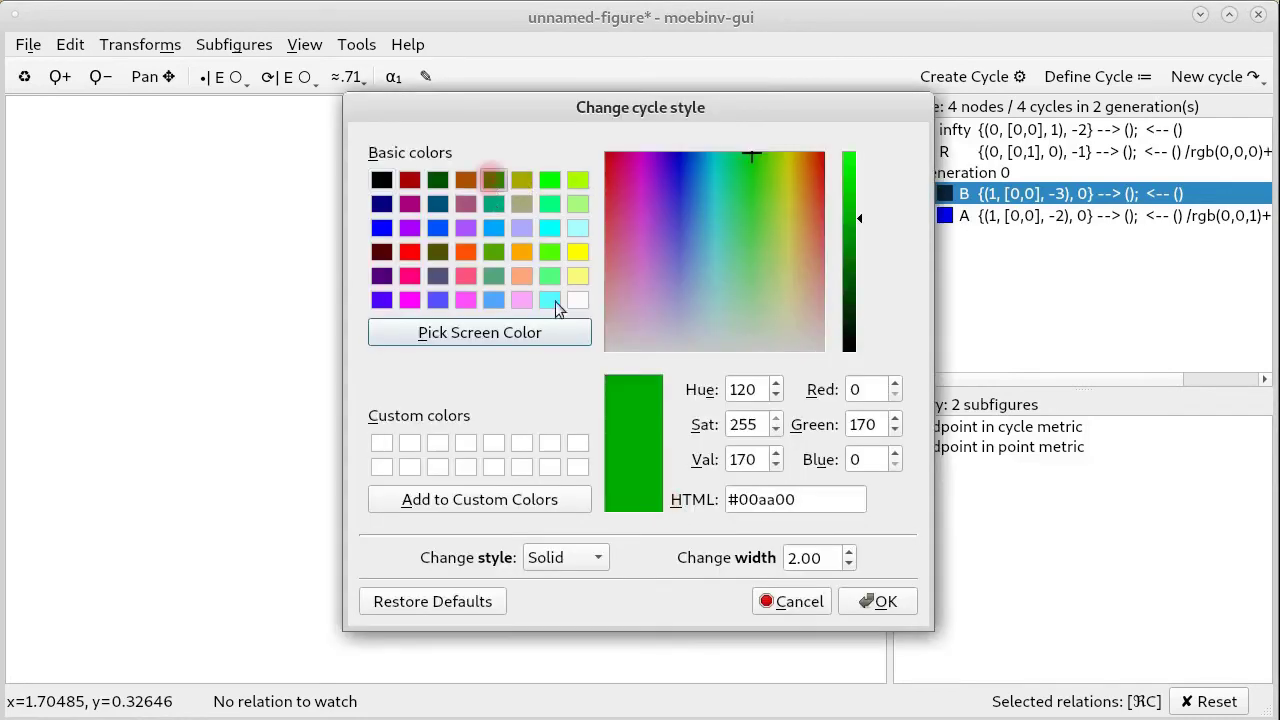
pyautogui.click(876, 600)
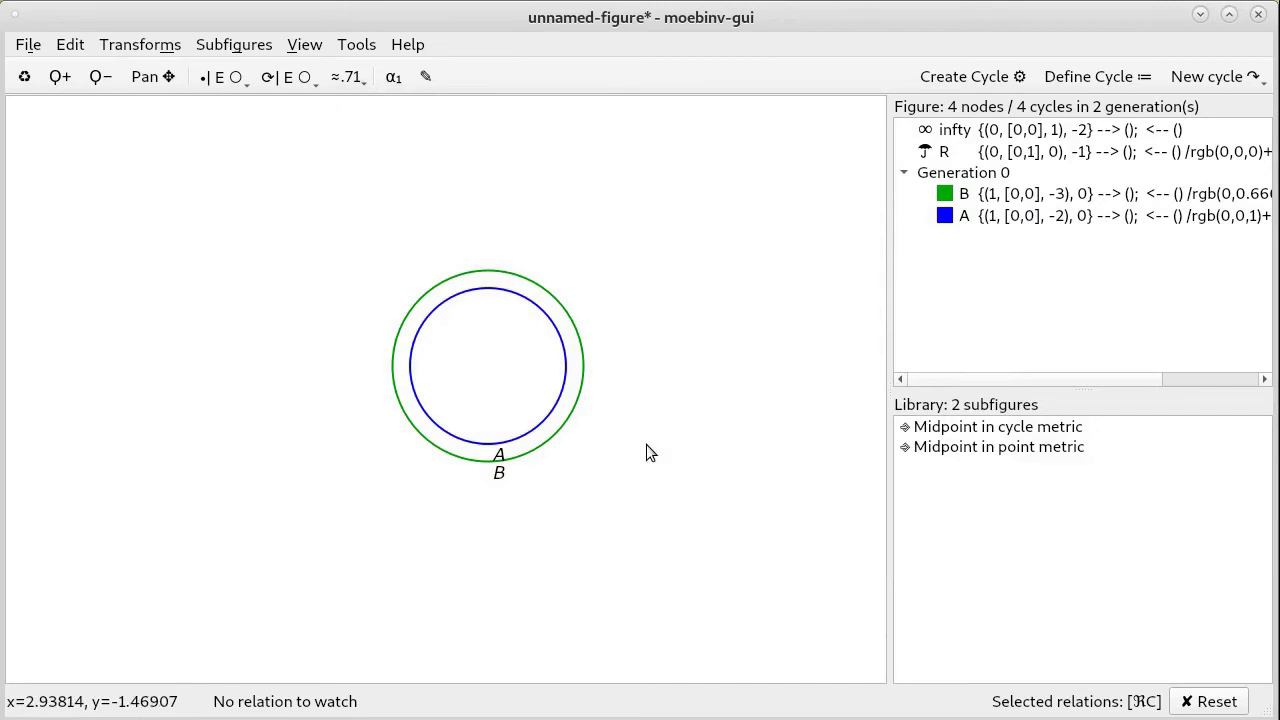
# Drag circle A left so it sits beside circle B, just touching its edge
pyautogui.click(565, 369)
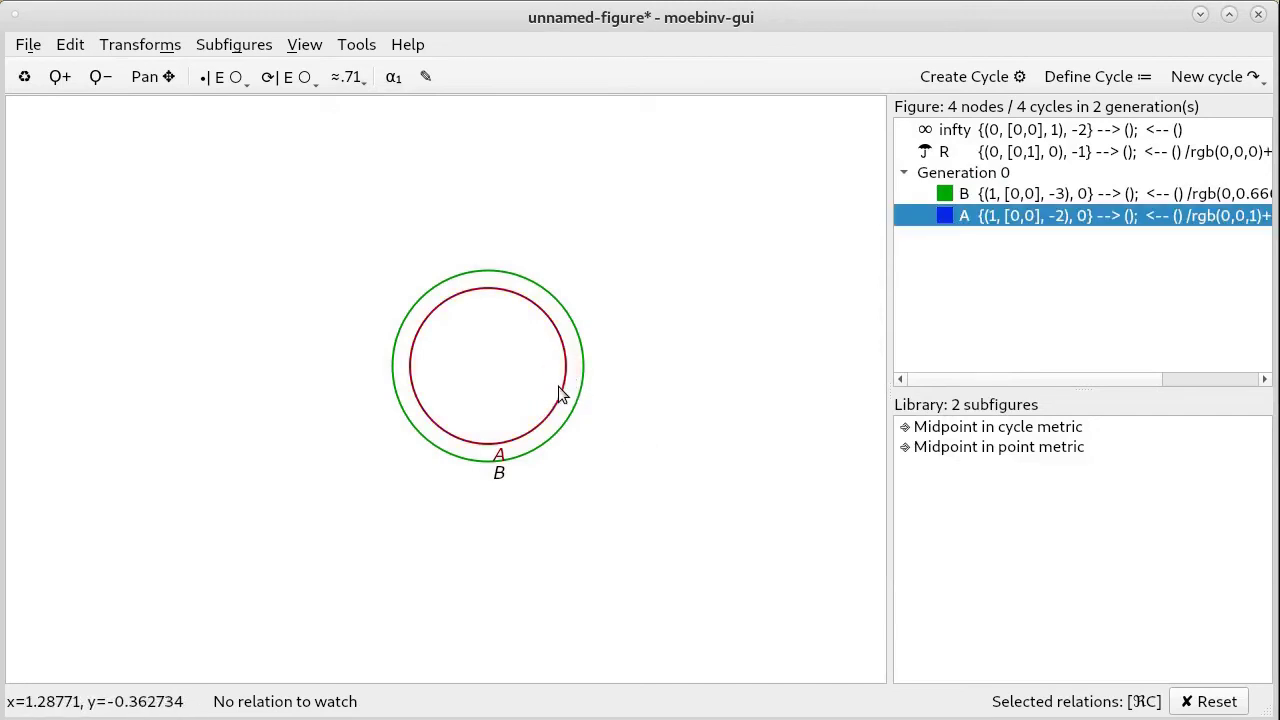
pyautogui.moveTo(561, 391); pyautogui.dragTo(388, 412)
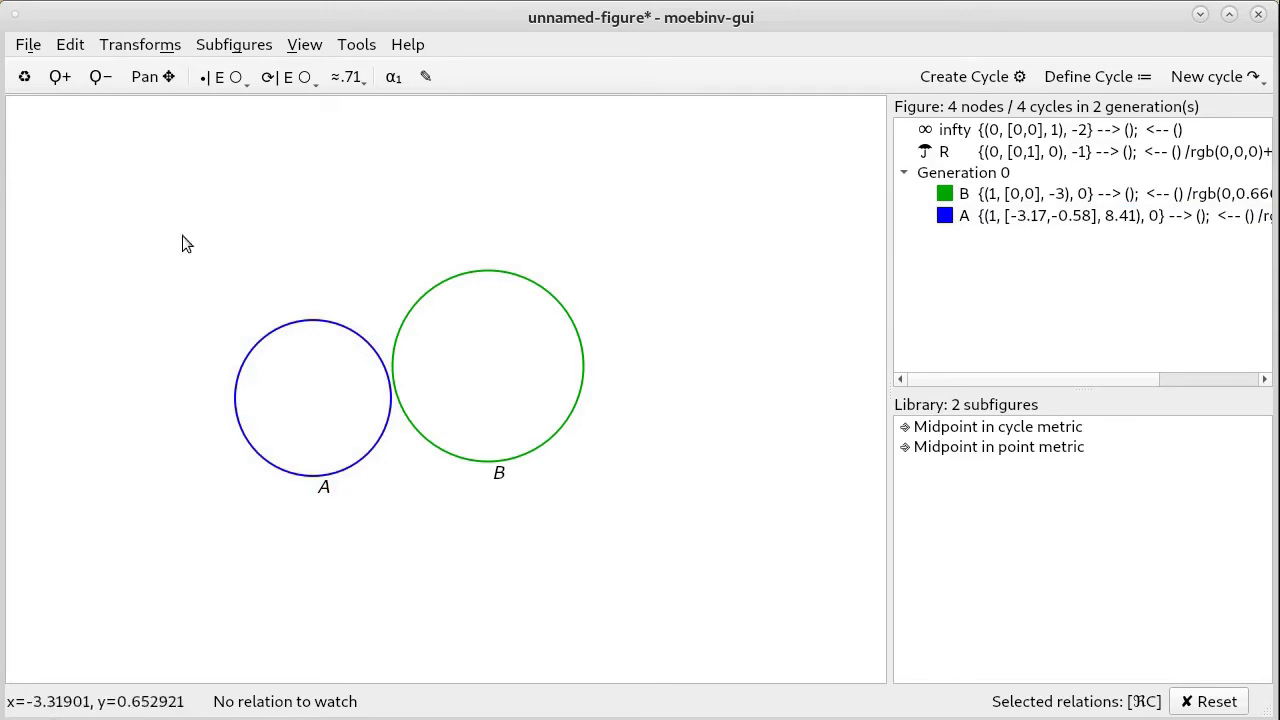
pyautogui.click(27, 46)
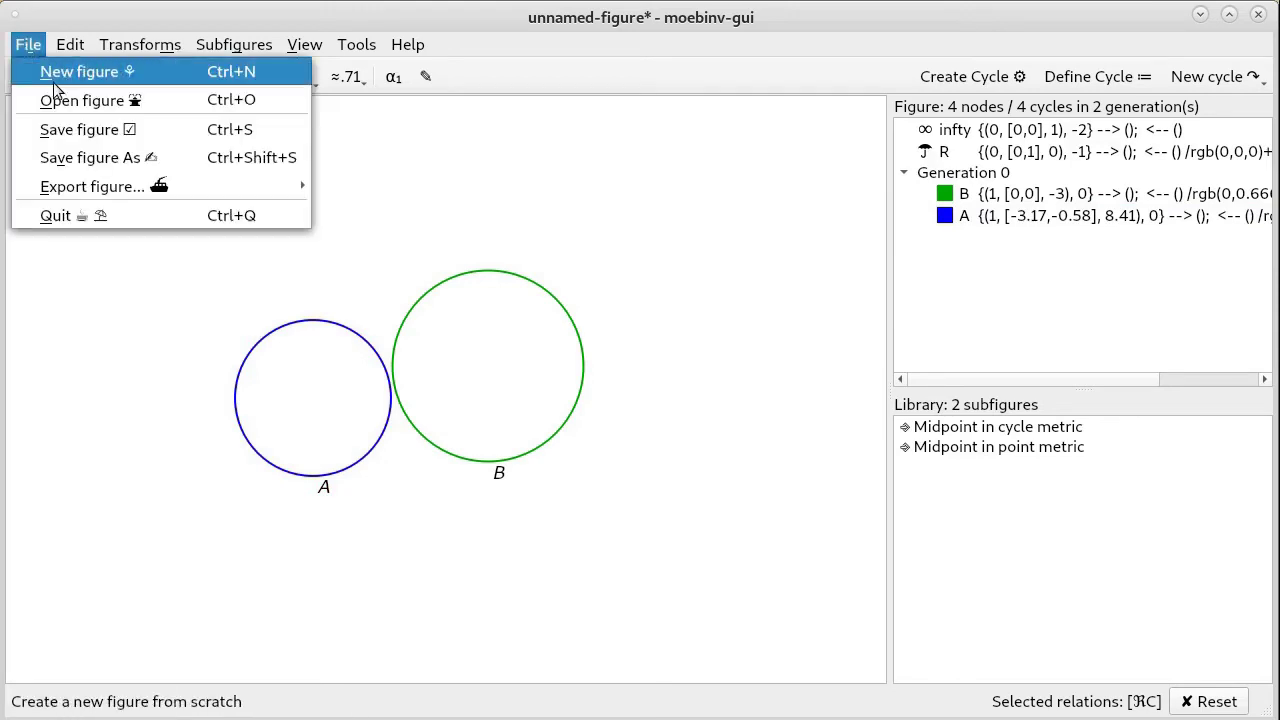
# Save the figure as two-circles with the description 'two circles'
pyautogui.click(96, 133)
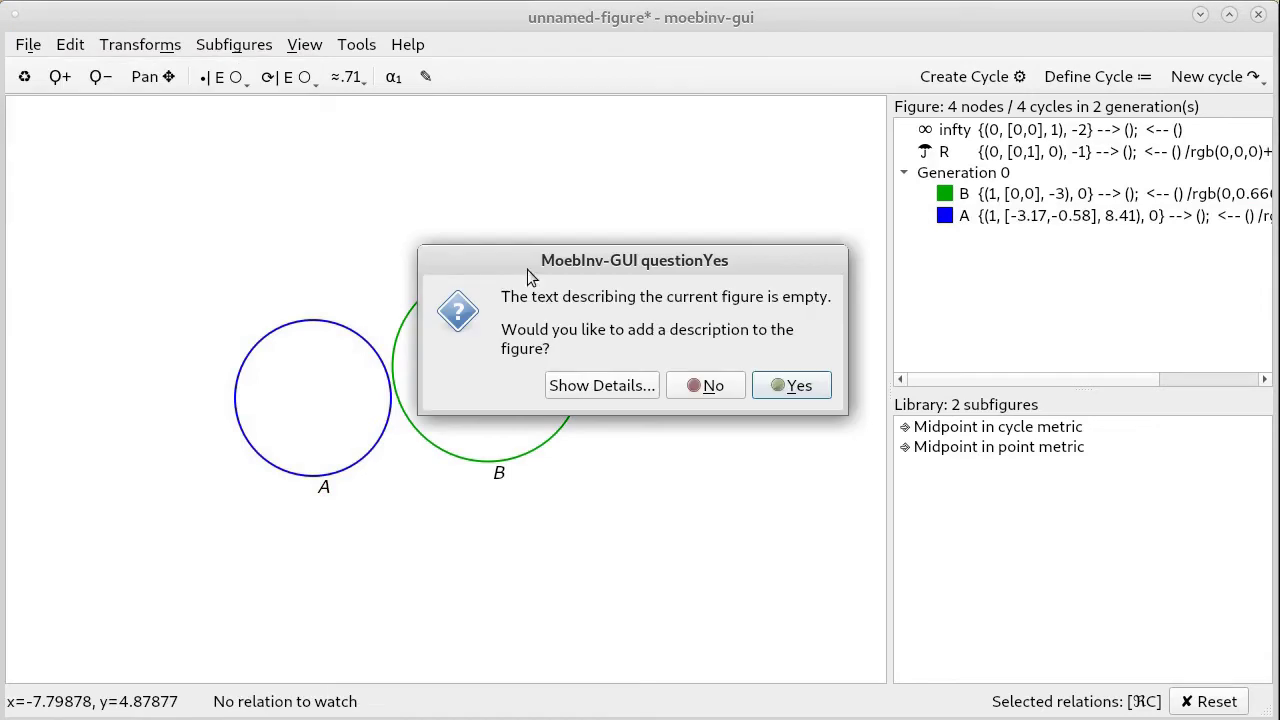
pyautogui.click(779, 387)
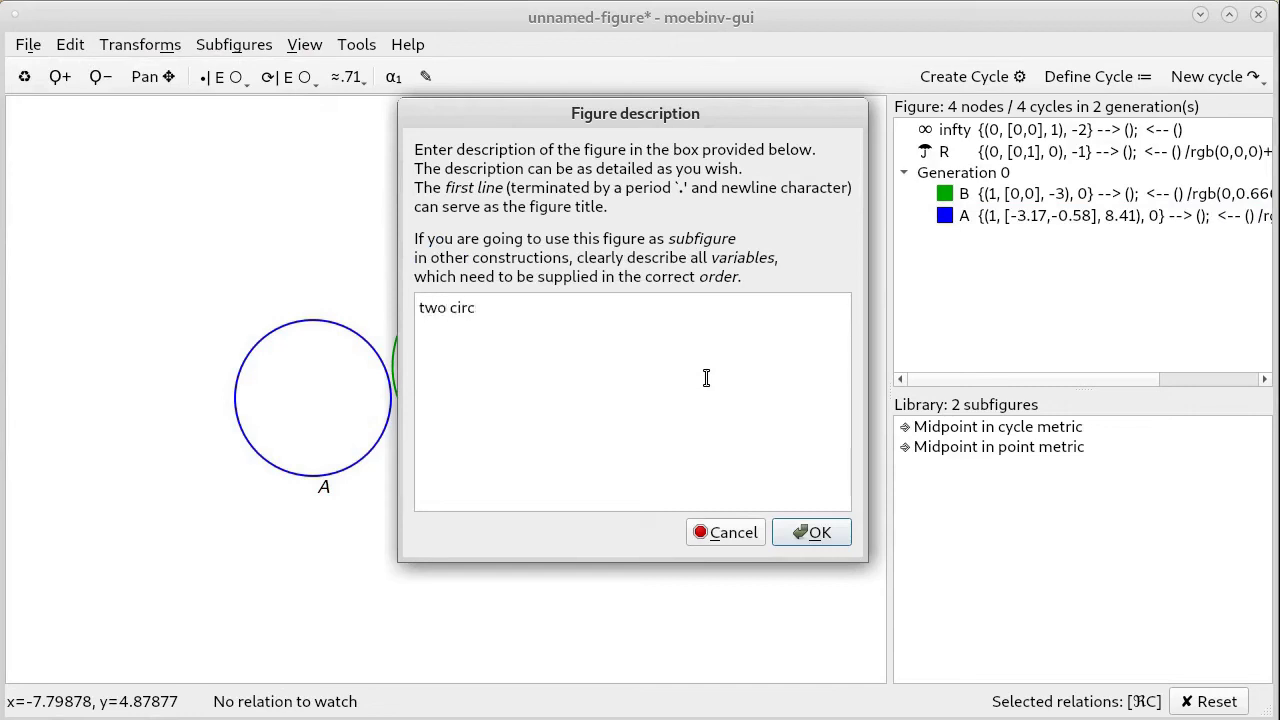
pyautogui.click(820, 540)
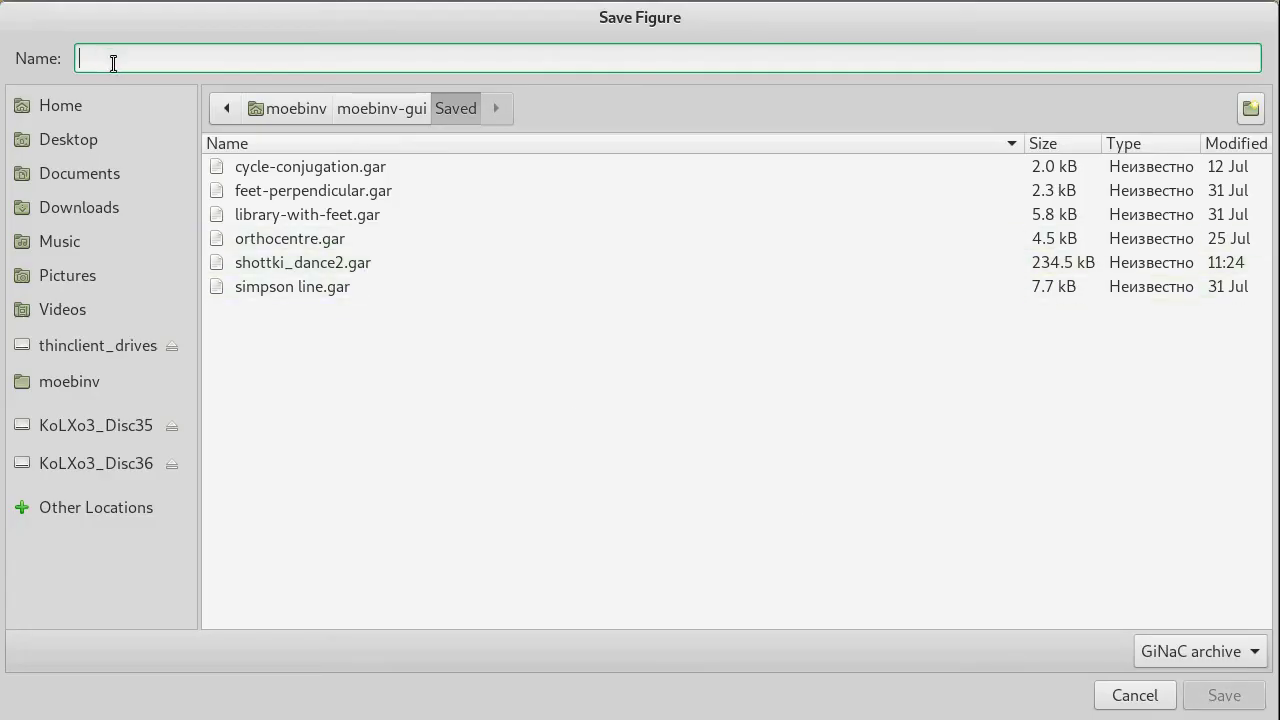
pyautogui.write('two-circles')
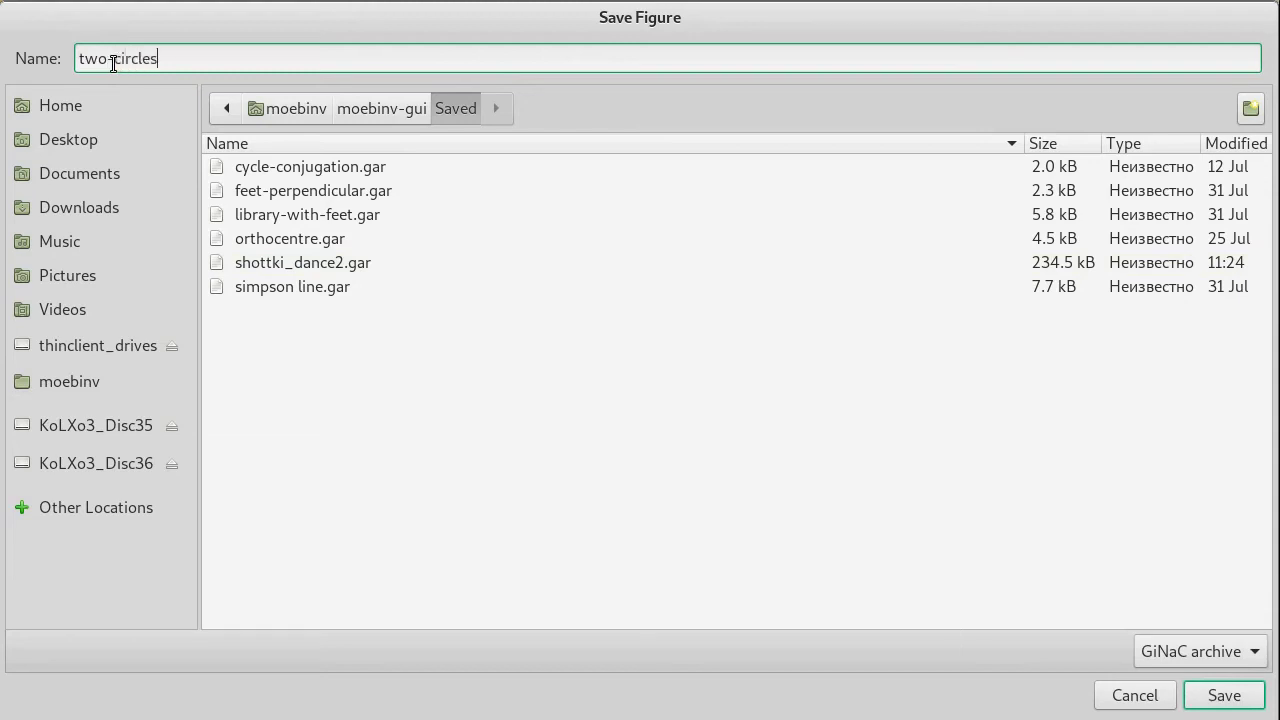
pyautogui.click(1222, 696)
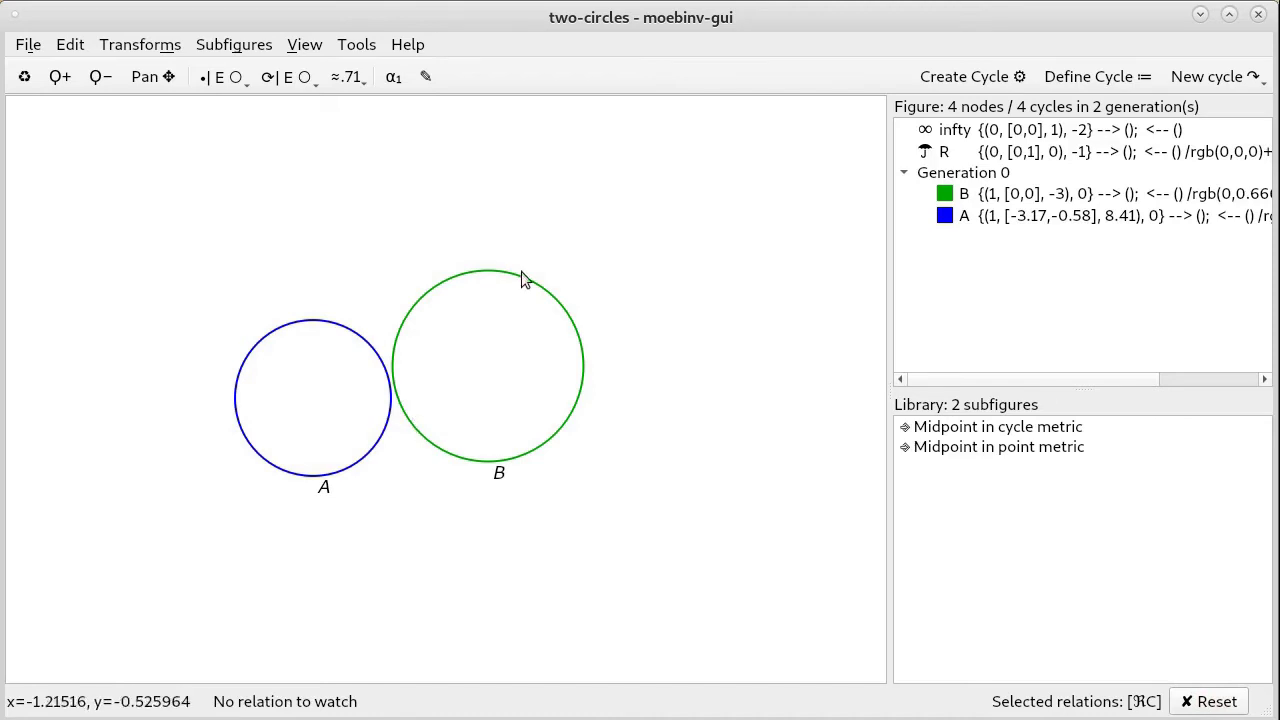
# Reflect the figure in circle A, keeping the original cycles, to create B^1
pyautogui.click(160, 47)
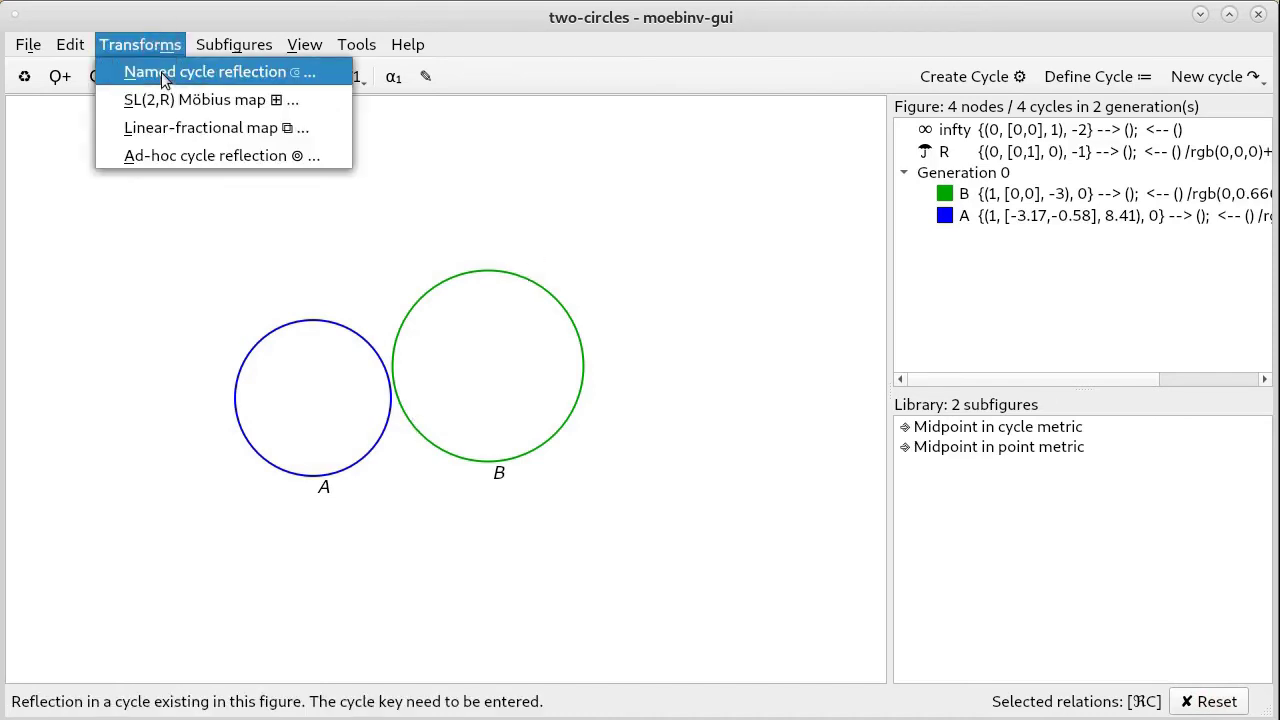
pyautogui.click(161, 72)
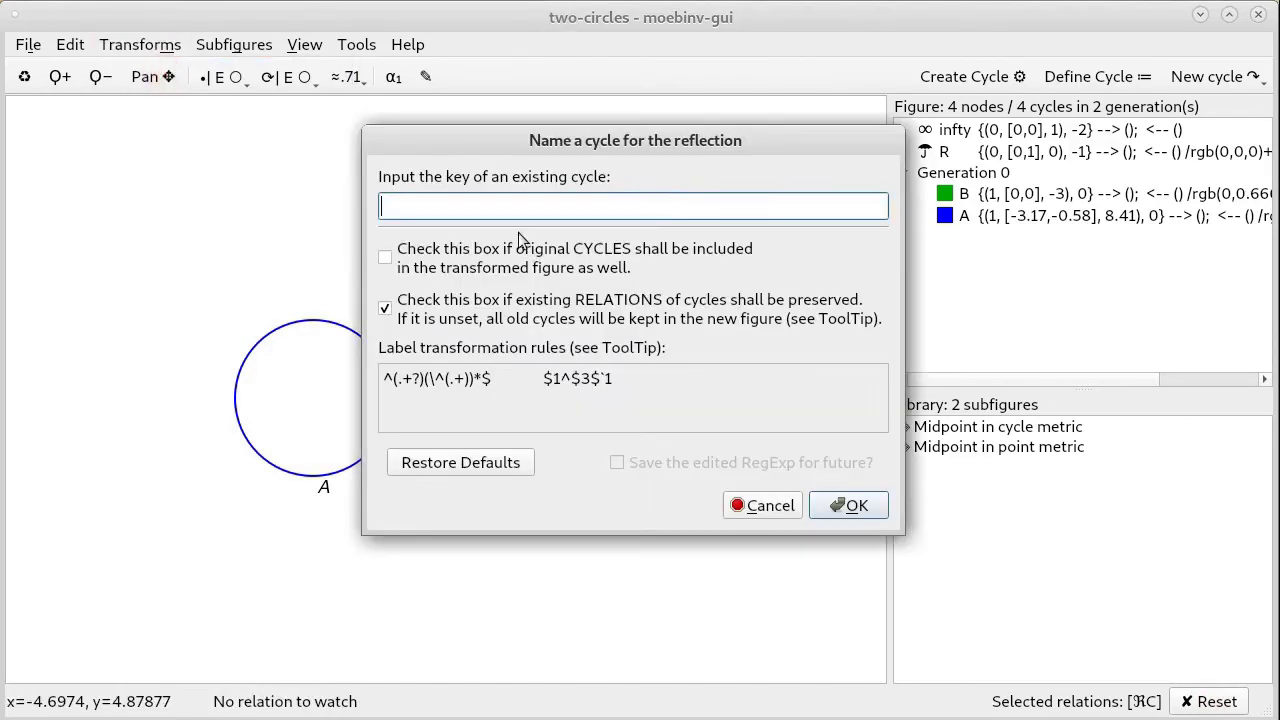
pyautogui.click(385, 257)
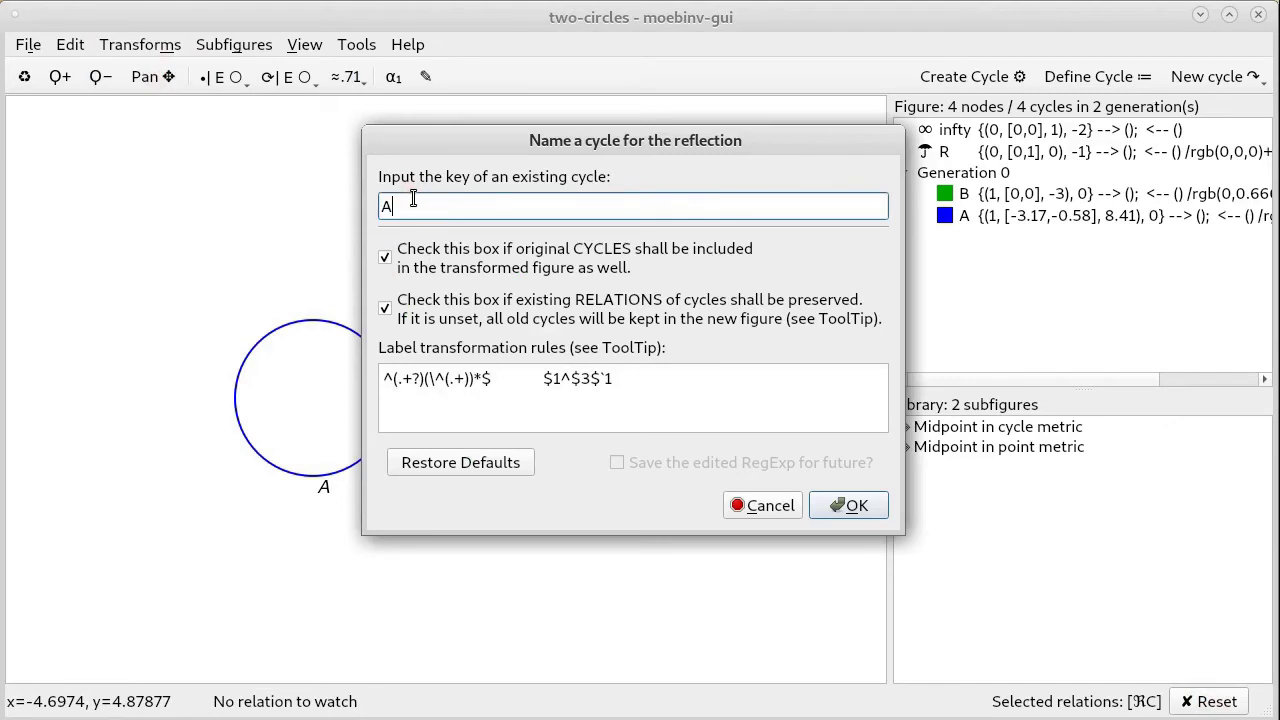
pyautogui.click(413, 198)
pyautogui.write('A')
pyautogui.click(843, 505)
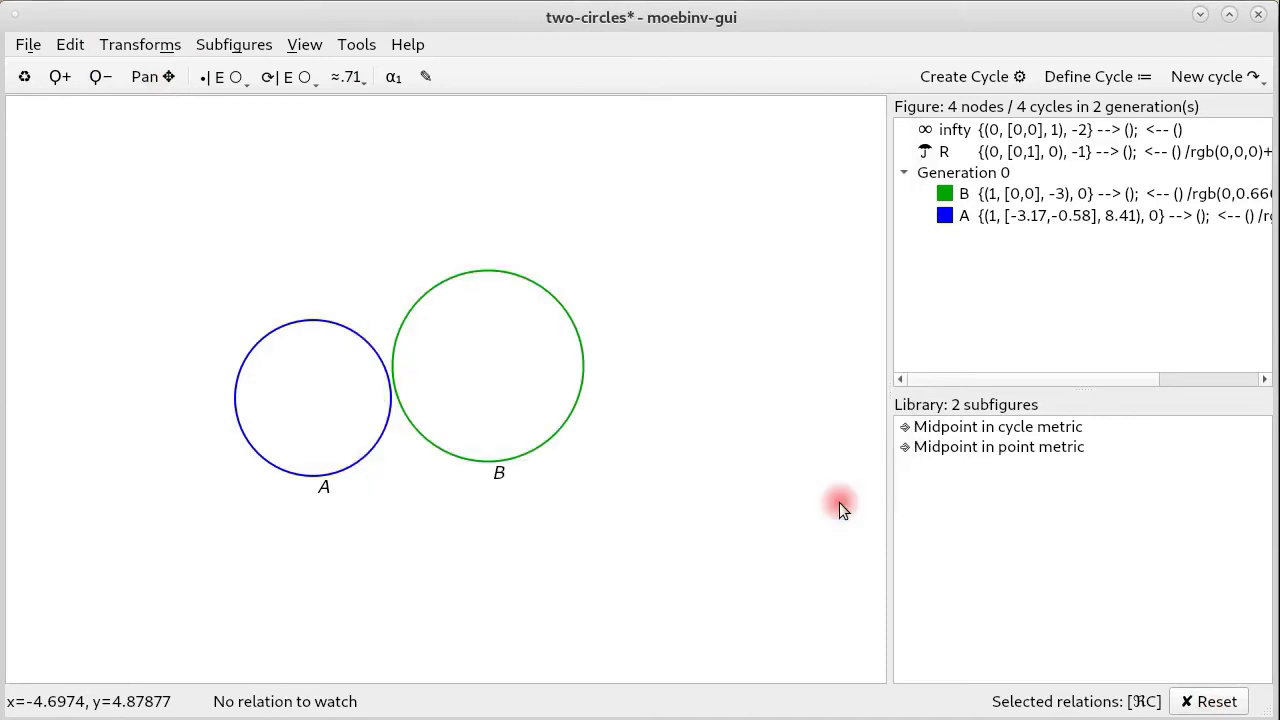
# Drag circle A repeatedly until it rests just left of circle B, almost touching
pyautogui.click(322, 336)
pyautogui.moveTo(326, 331); pyautogui.dragTo(213, 243)
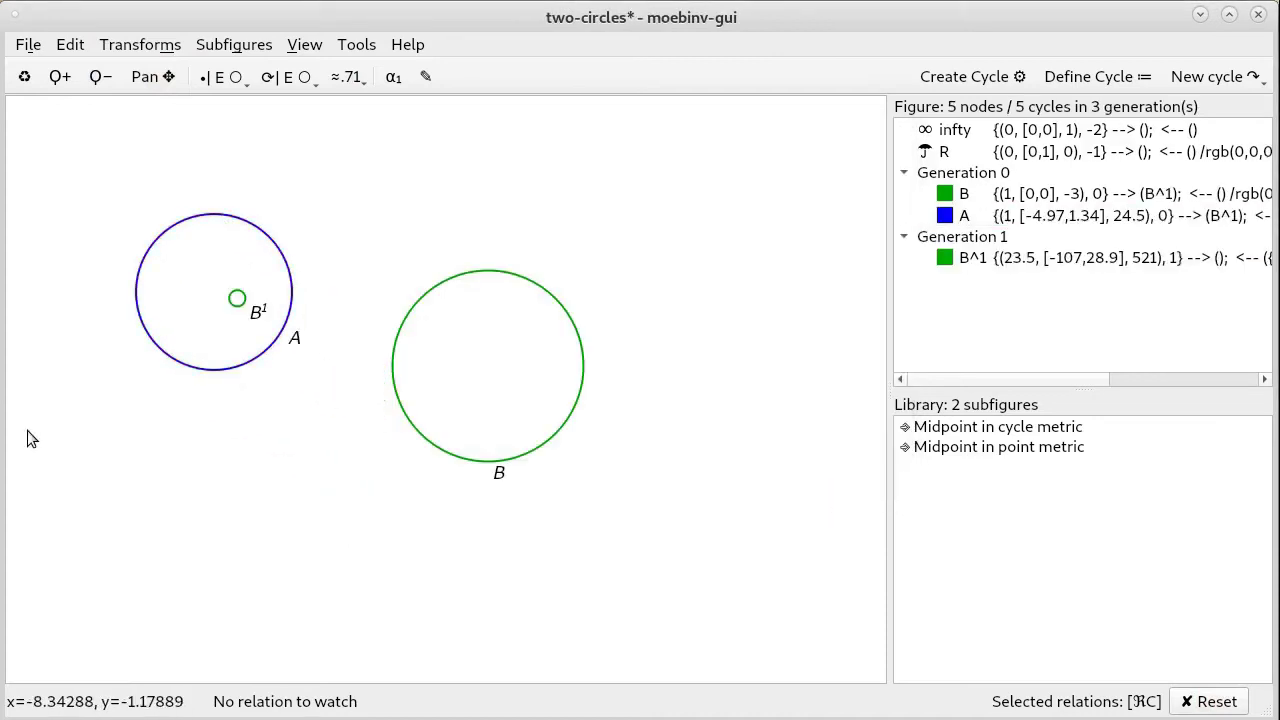
pyautogui.click(245, 368)
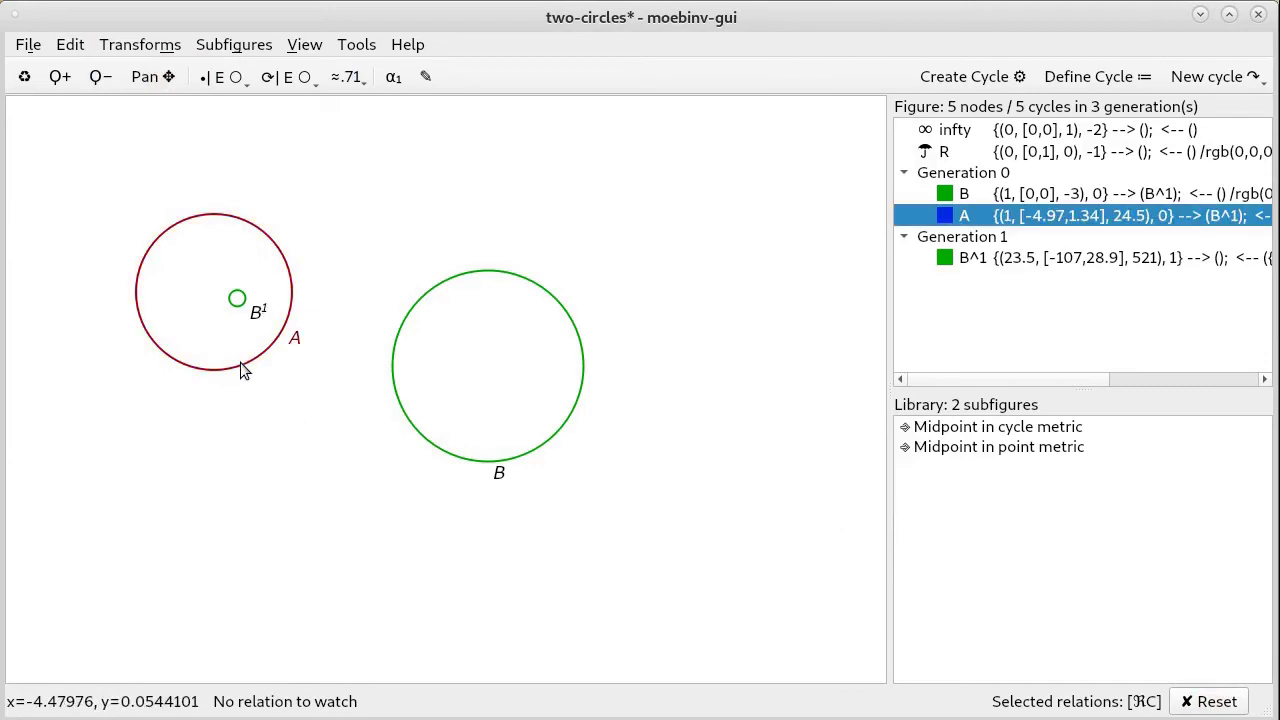
pyautogui.moveTo(241, 366); pyautogui.dragTo(403, 462)
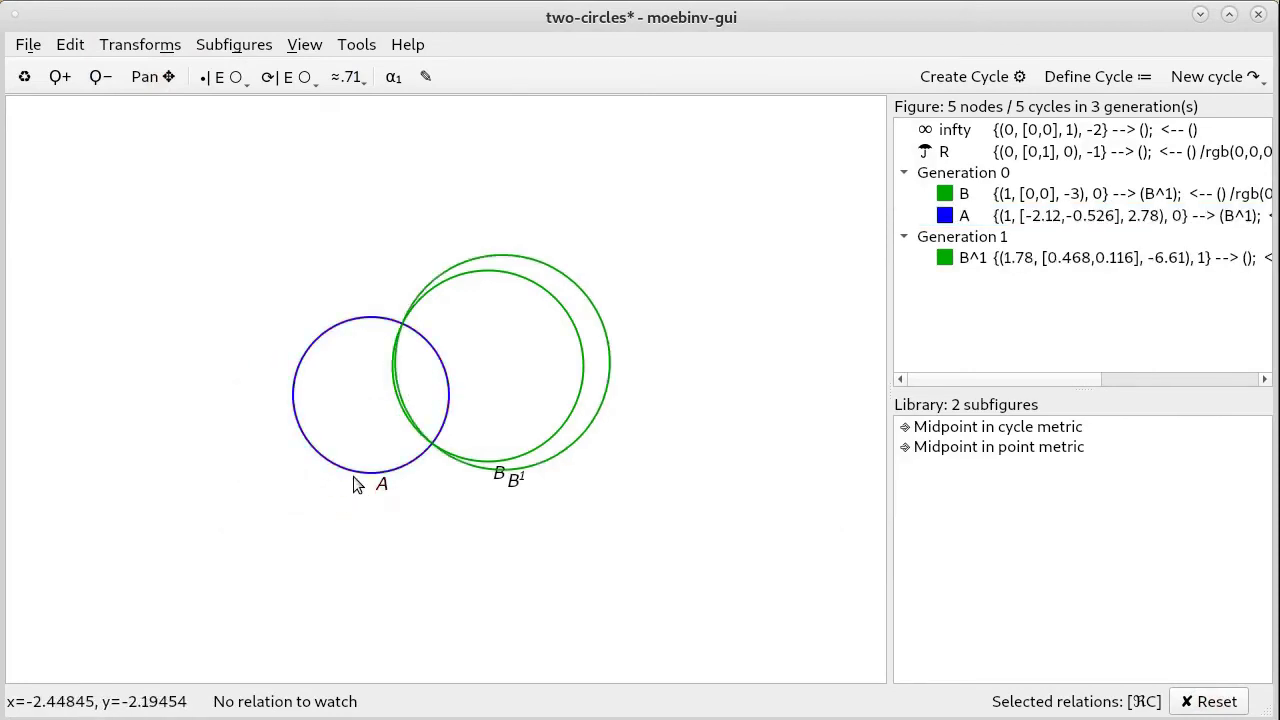
pyautogui.click(354, 477)
pyautogui.moveTo(399, 468); pyautogui.dragTo(422, 462)
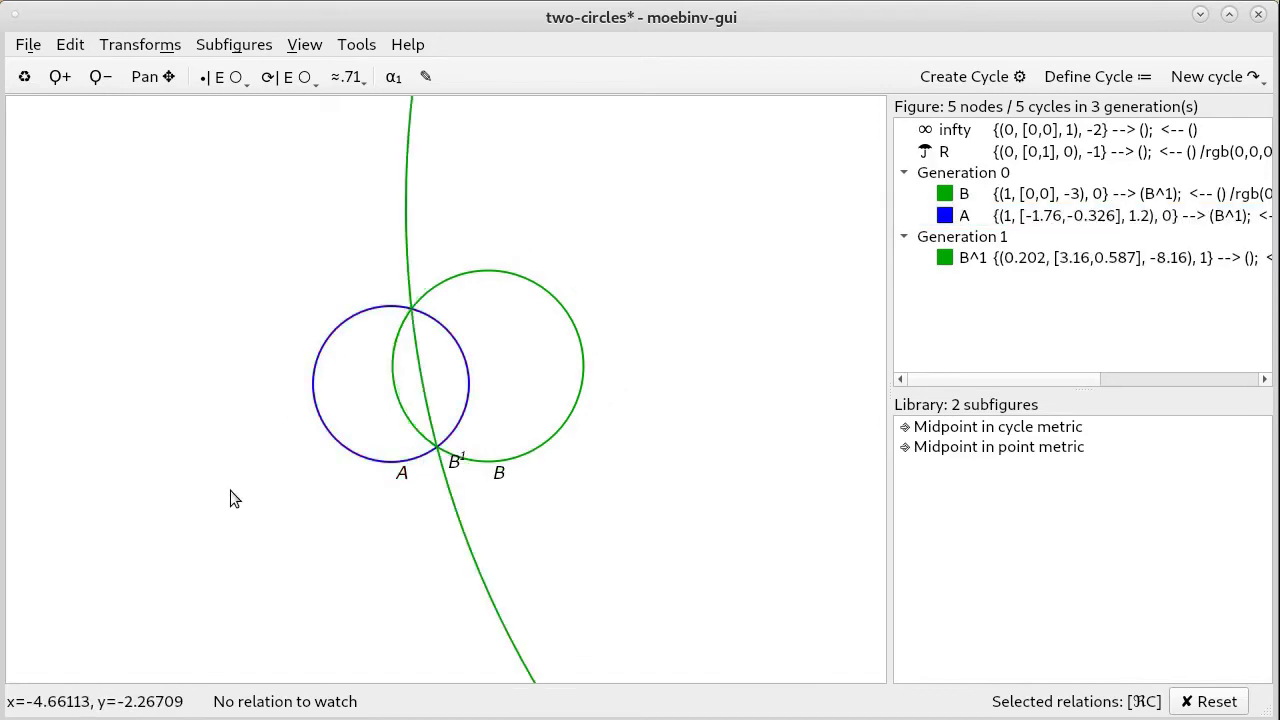
pyautogui.click(362, 462)
pyautogui.moveTo(362, 462); pyautogui.dragTo(289, 494)
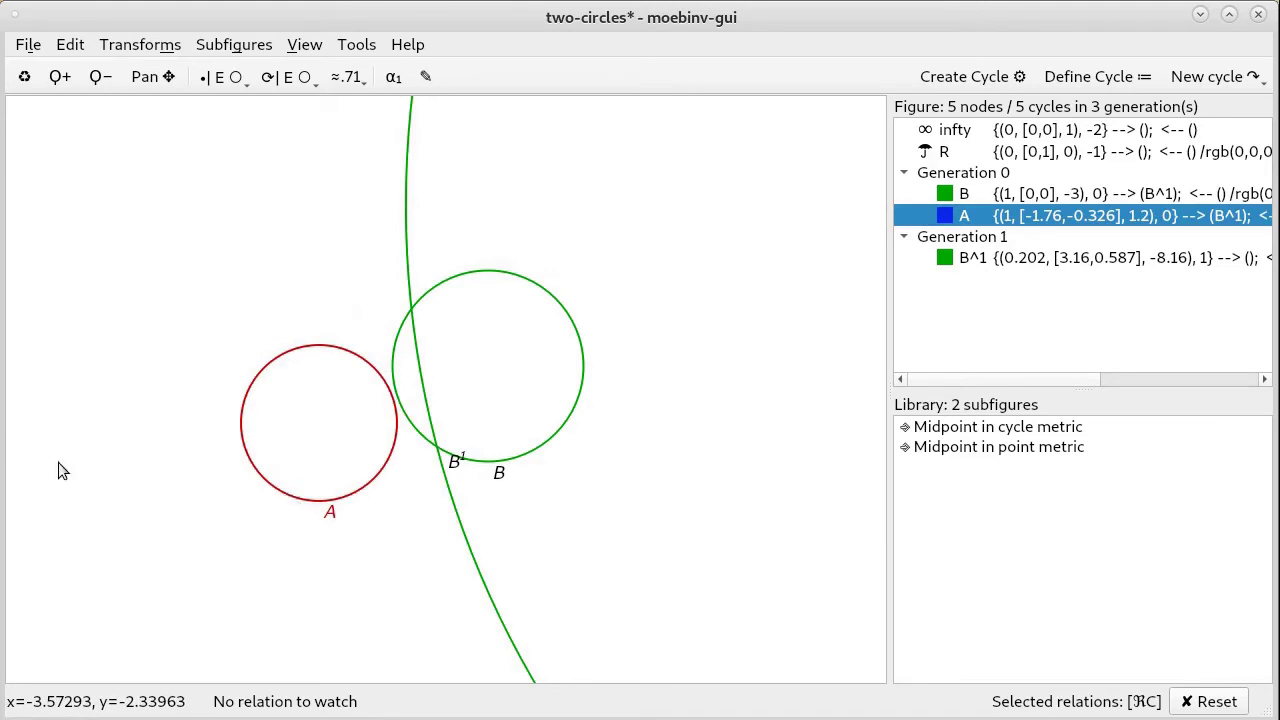
# Reflect in circle B keeping originals, with the label rule suffix changed to 2
pyautogui.click(155, 48)
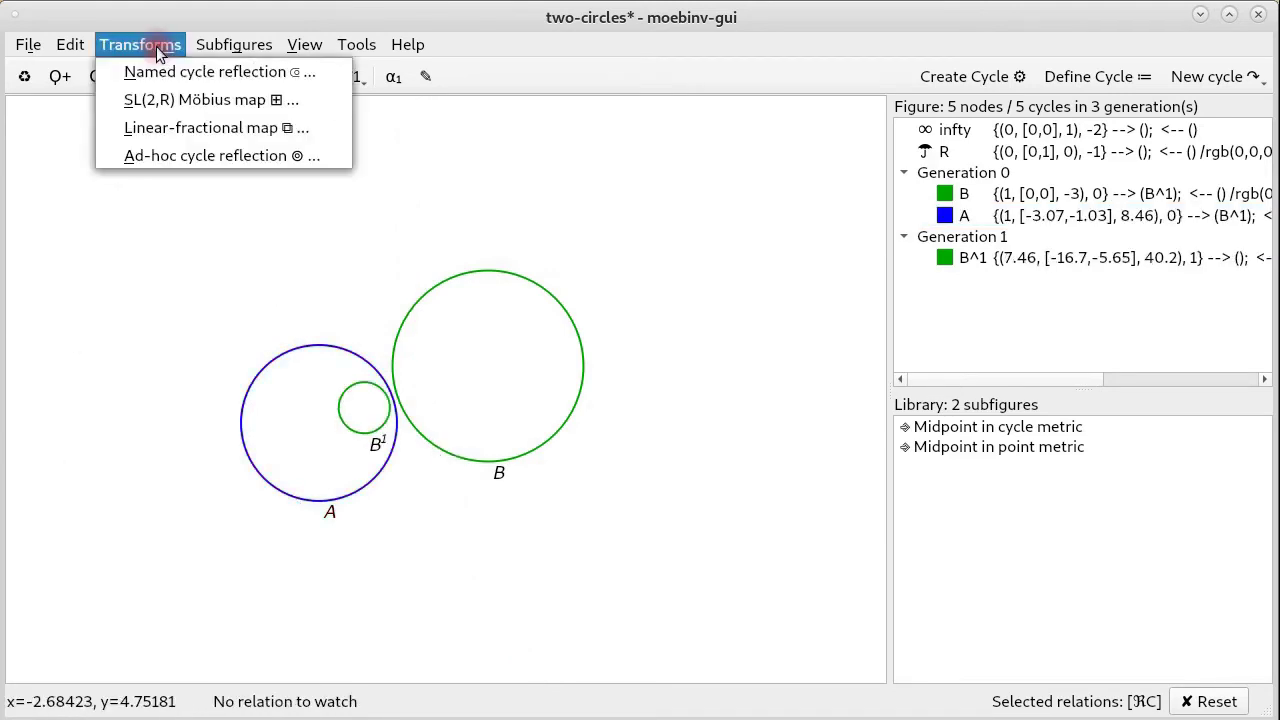
pyautogui.click(174, 73)
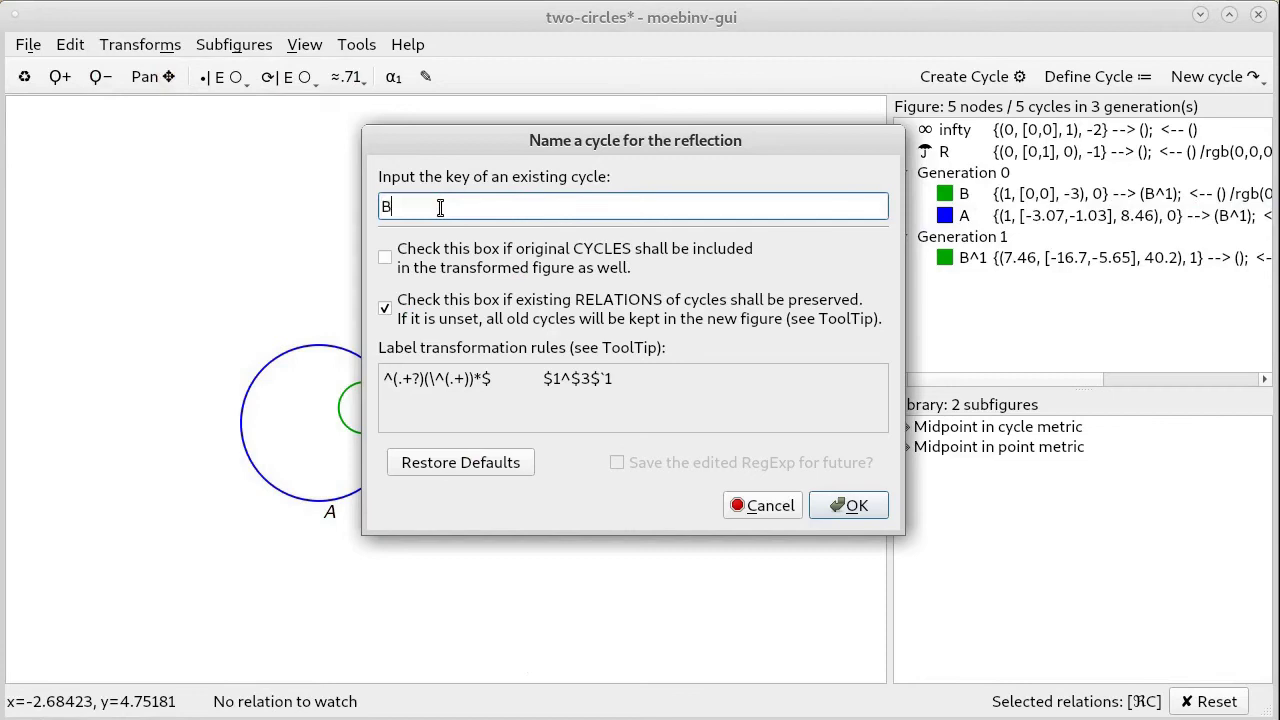
pyautogui.click(450, 262)
pyautogui.click(631, 382)
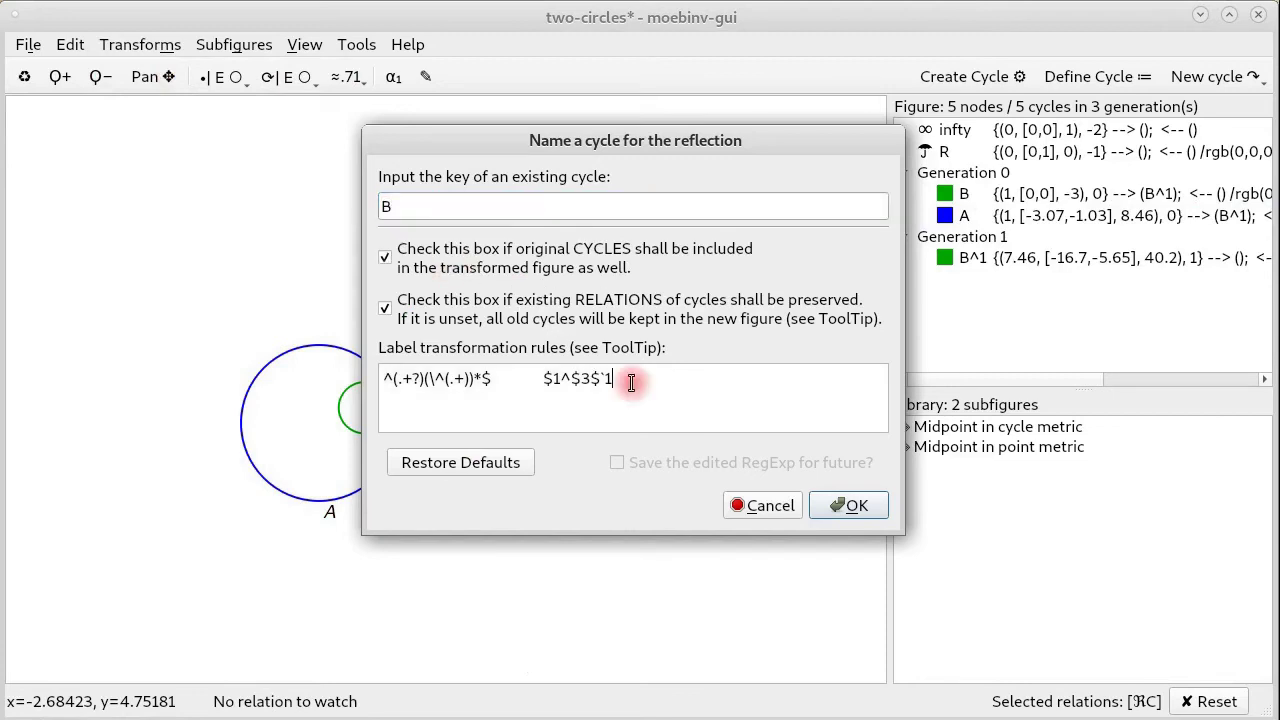
pyautogui.press('BackSpace')
pyautogui.write('2')
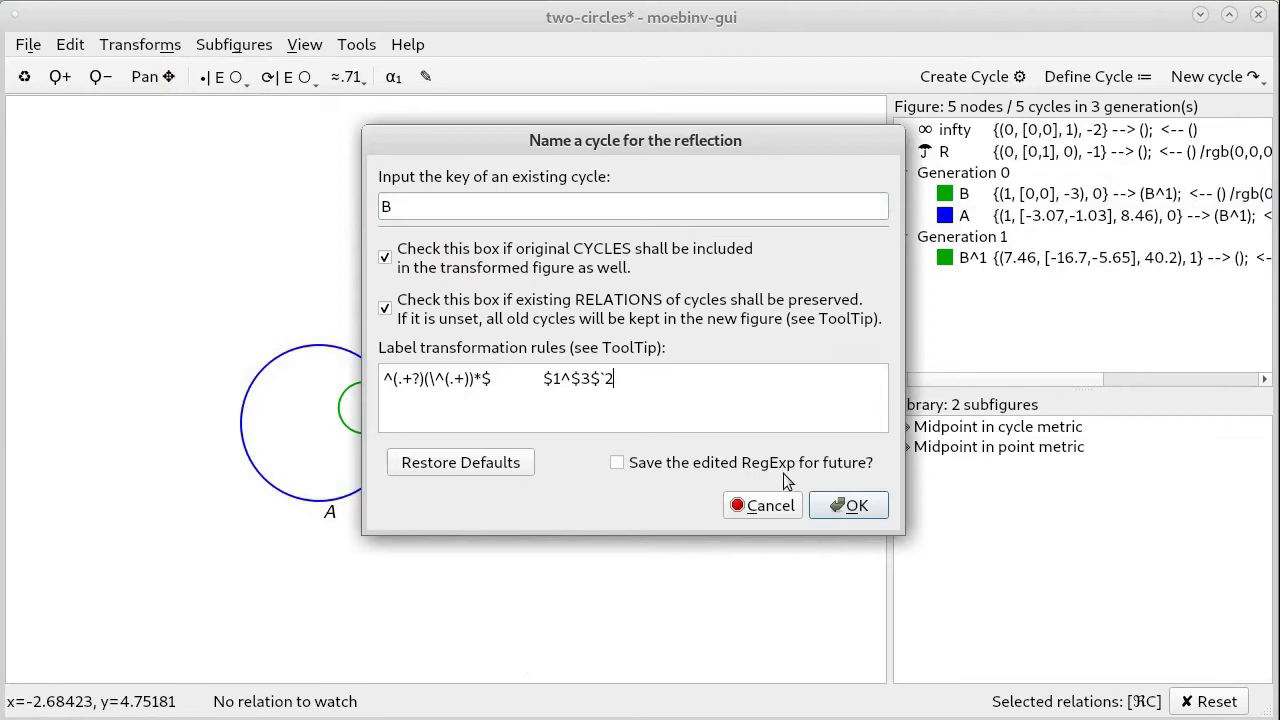
pyautogui.click(847, 505)
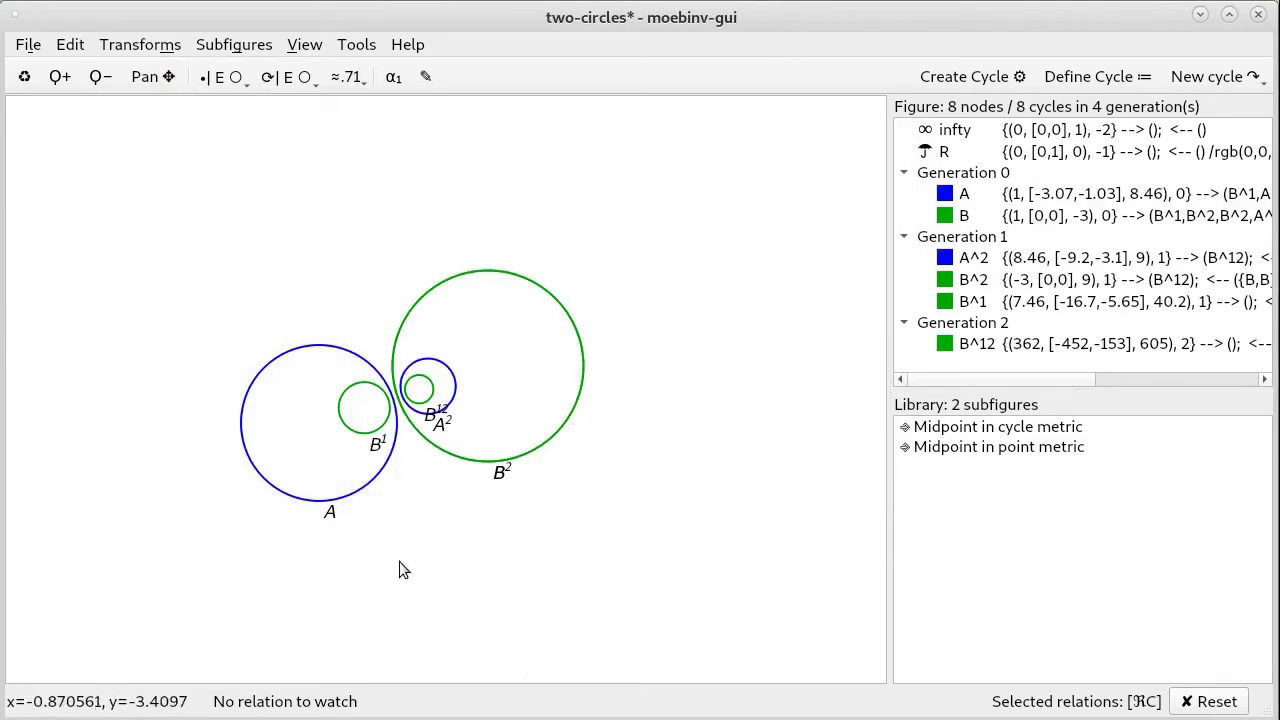
# Select circle A, cycle A^2 and cycle B to inspect them
pyautogui.click(396, 428)
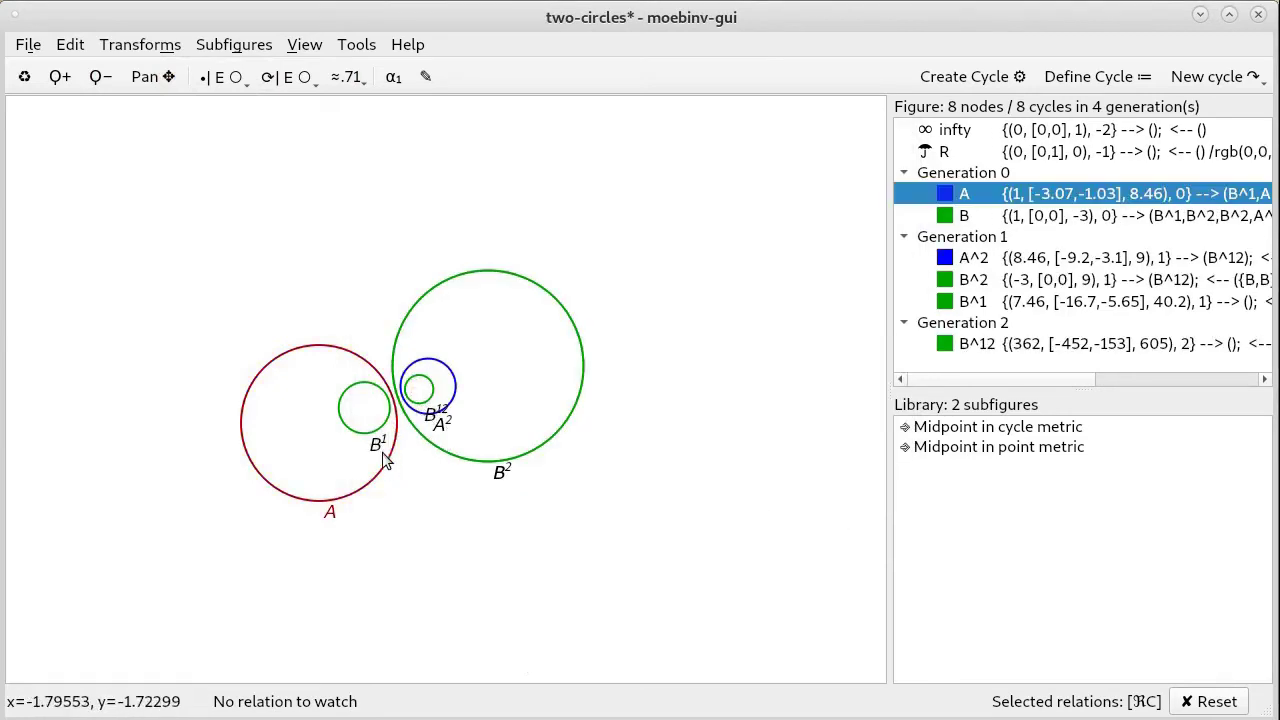
pyautogui.click(430, 413)
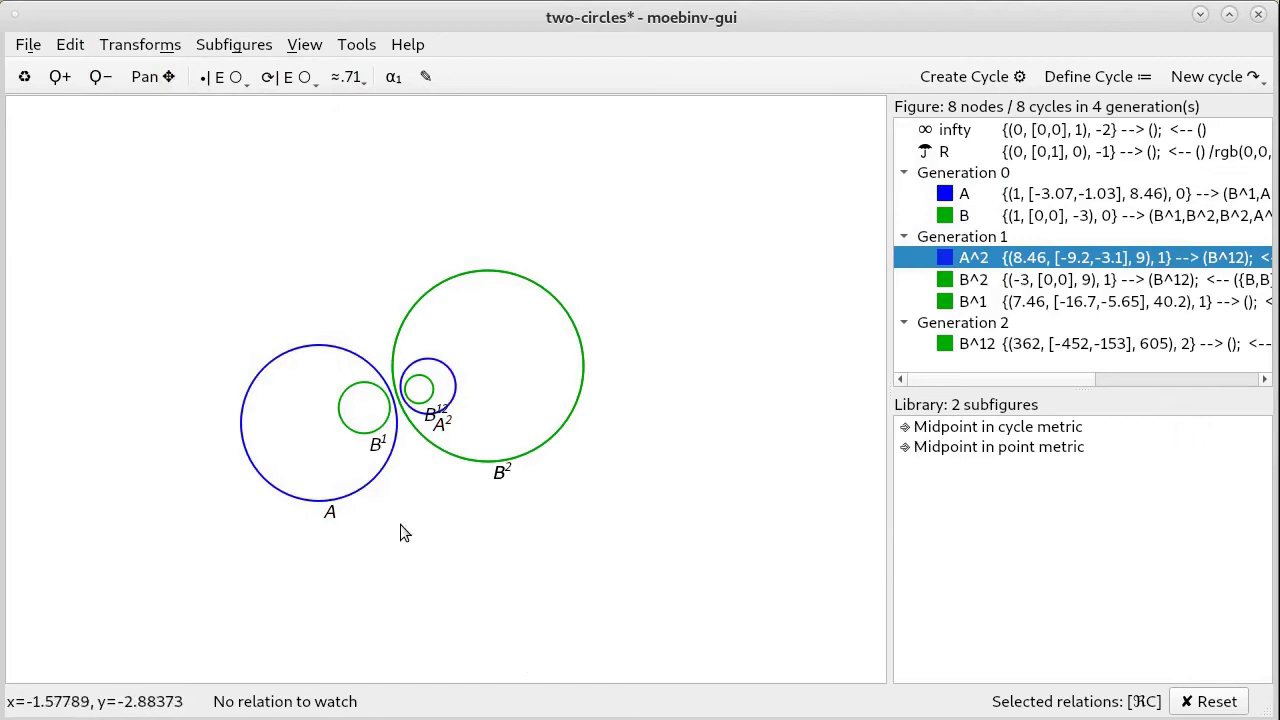
pyautogui.click(533, 453)
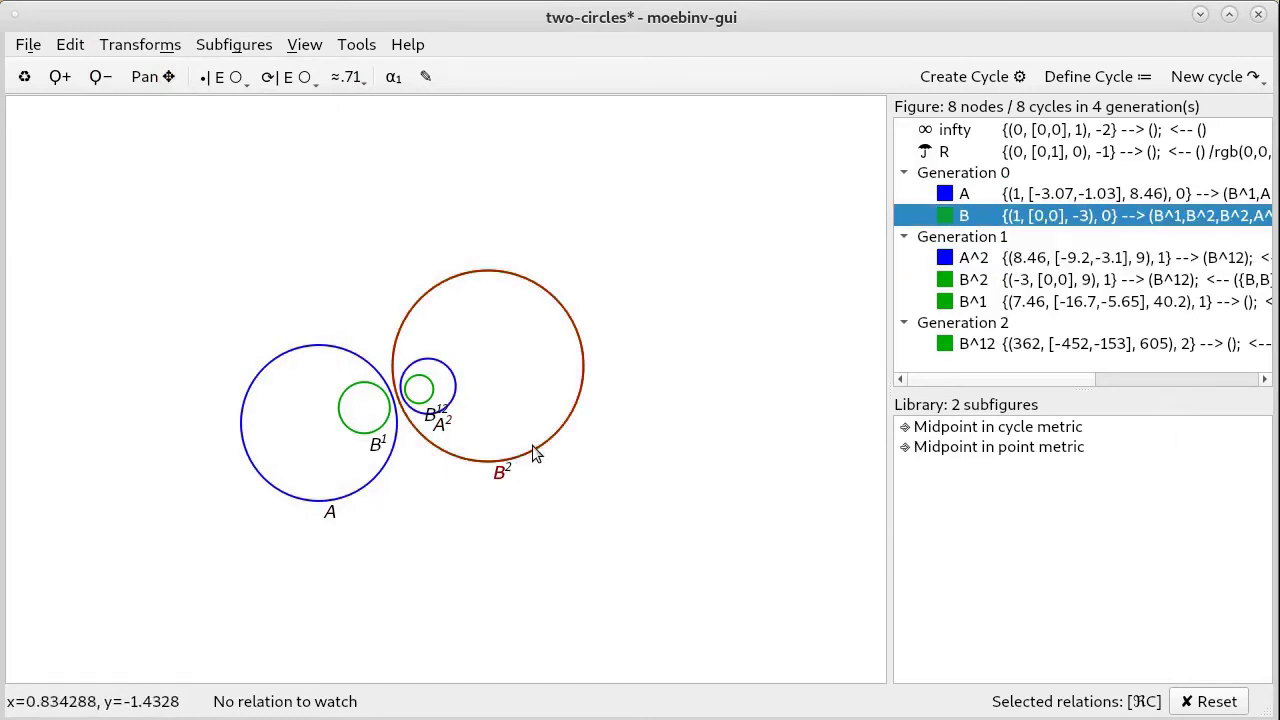
# Check whether B^2 is Different from B (False) and add the relation to the watched list
pyautogui.click(997, 285)
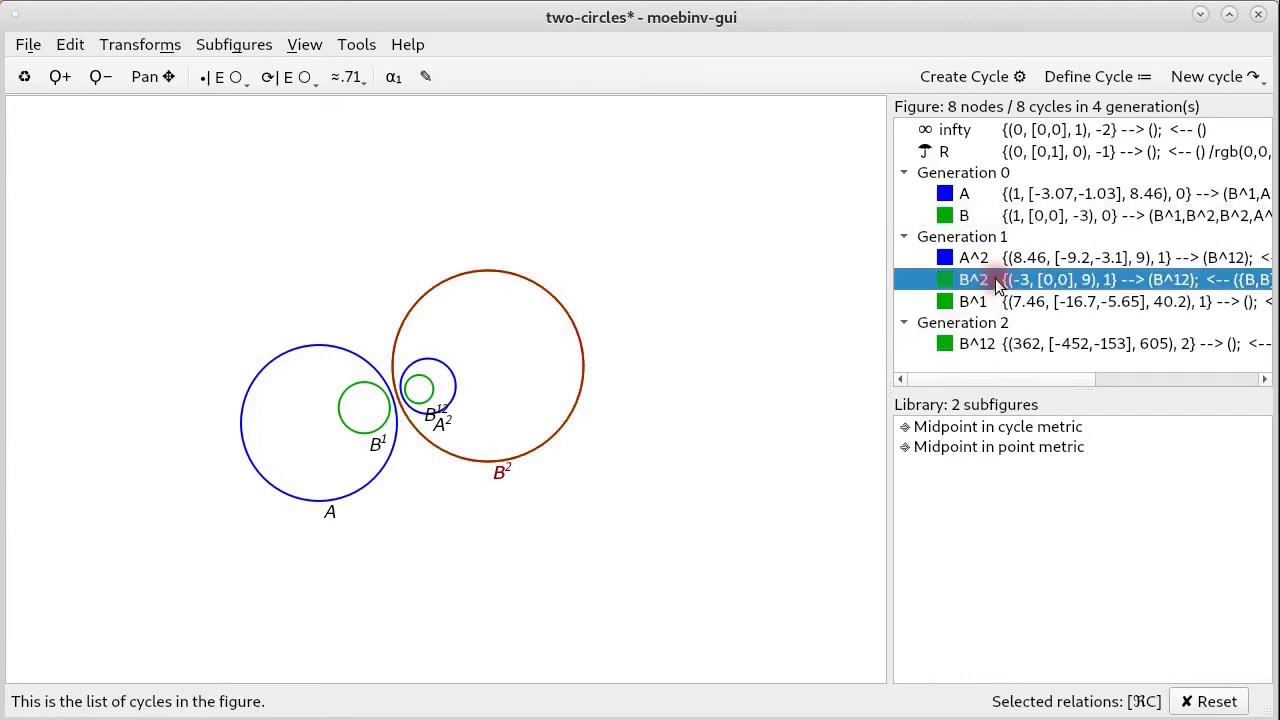
pyautogui.rightClick(997, 285)
pyautogui.moveTo(1007, 325)
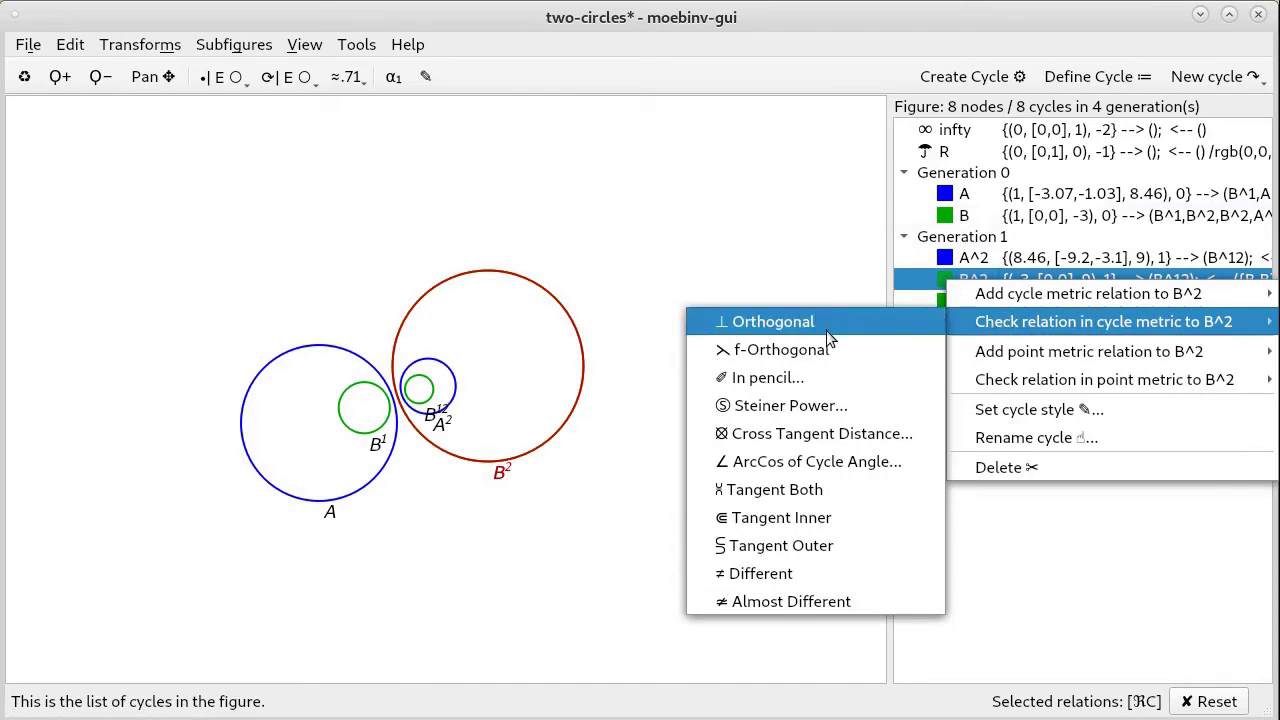
pyautogui.click(762, 576)
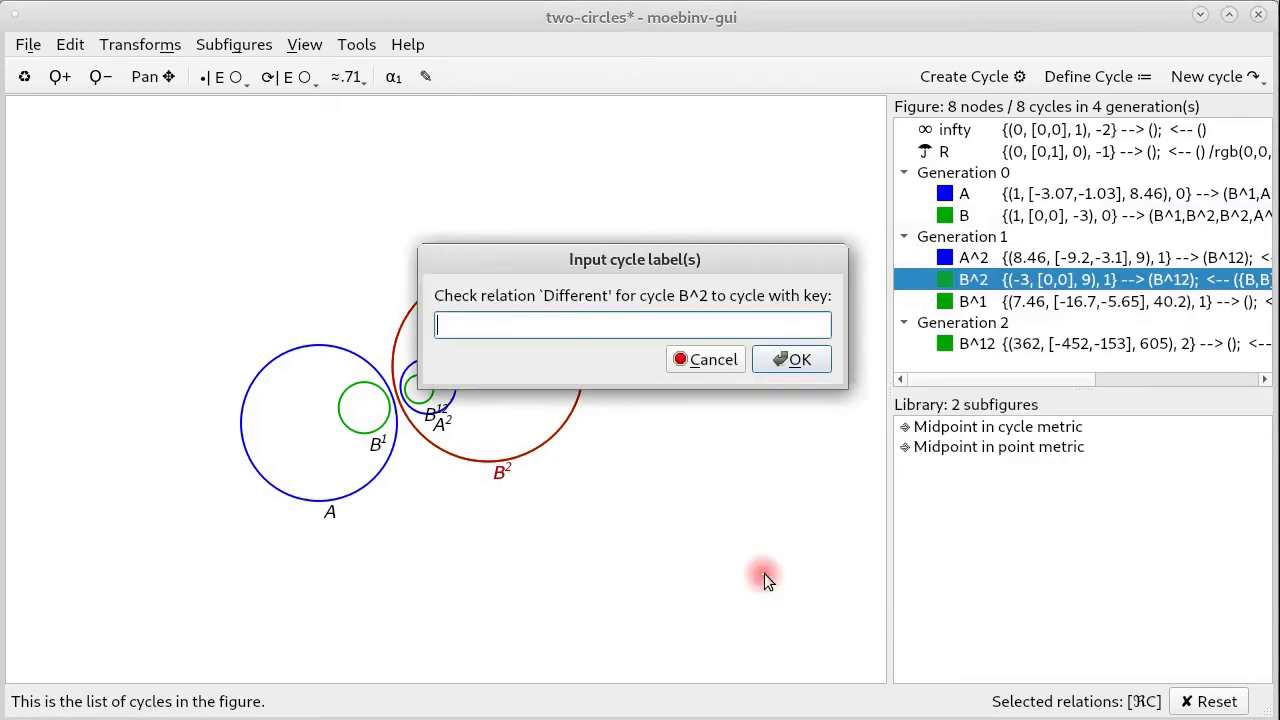
pyautogui.click(480, 318)
pyautogui.write('B')
pyautogui.click(786, 362)
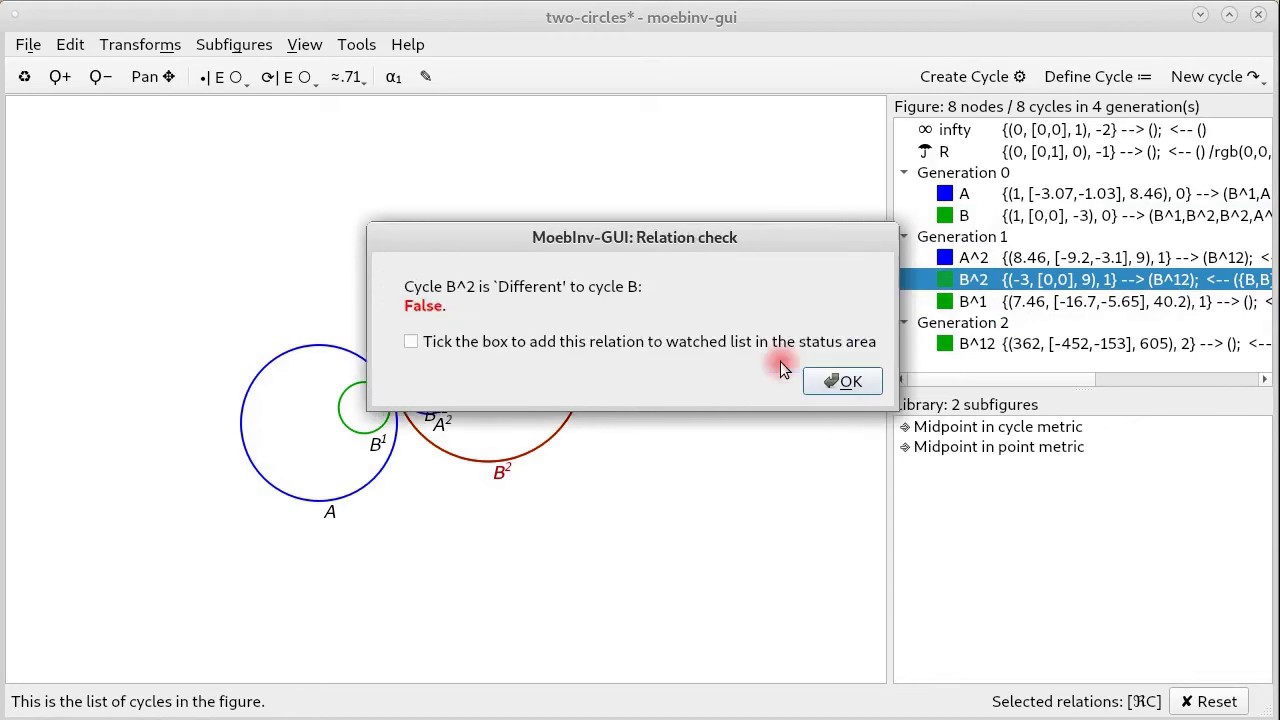
pyautogui.click(412, 342)
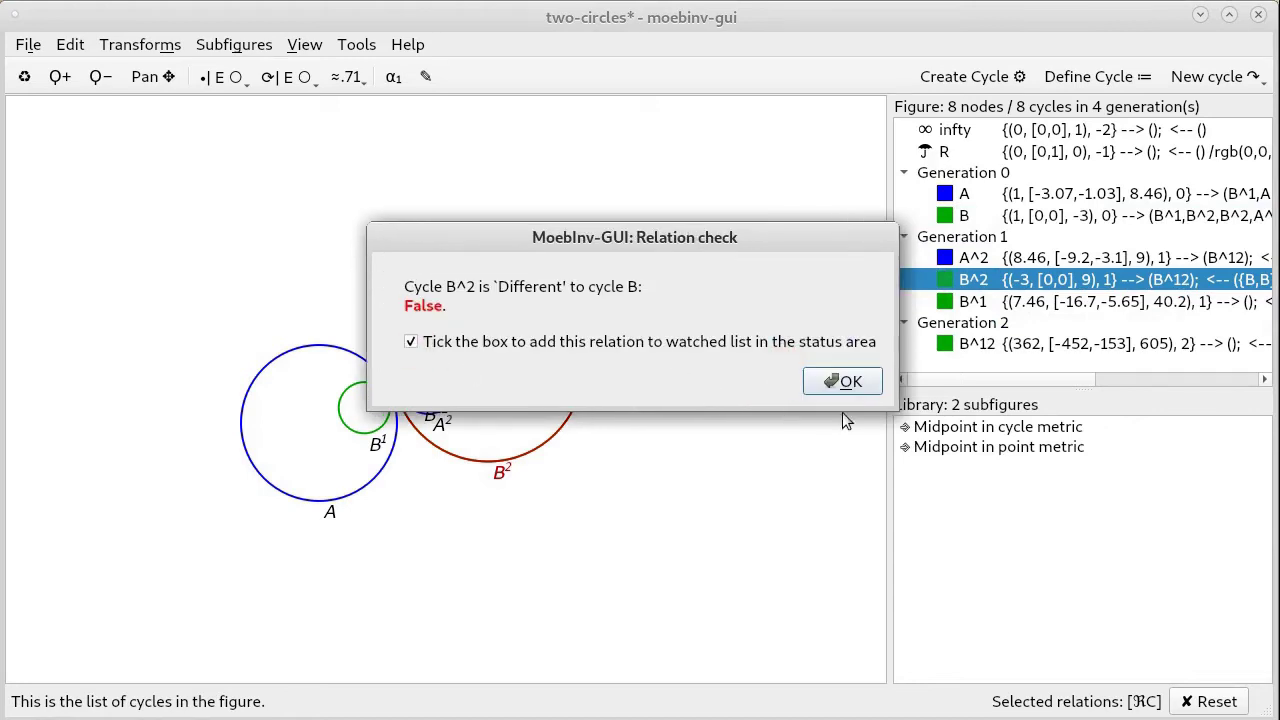
pyautogui.click(842, 385)
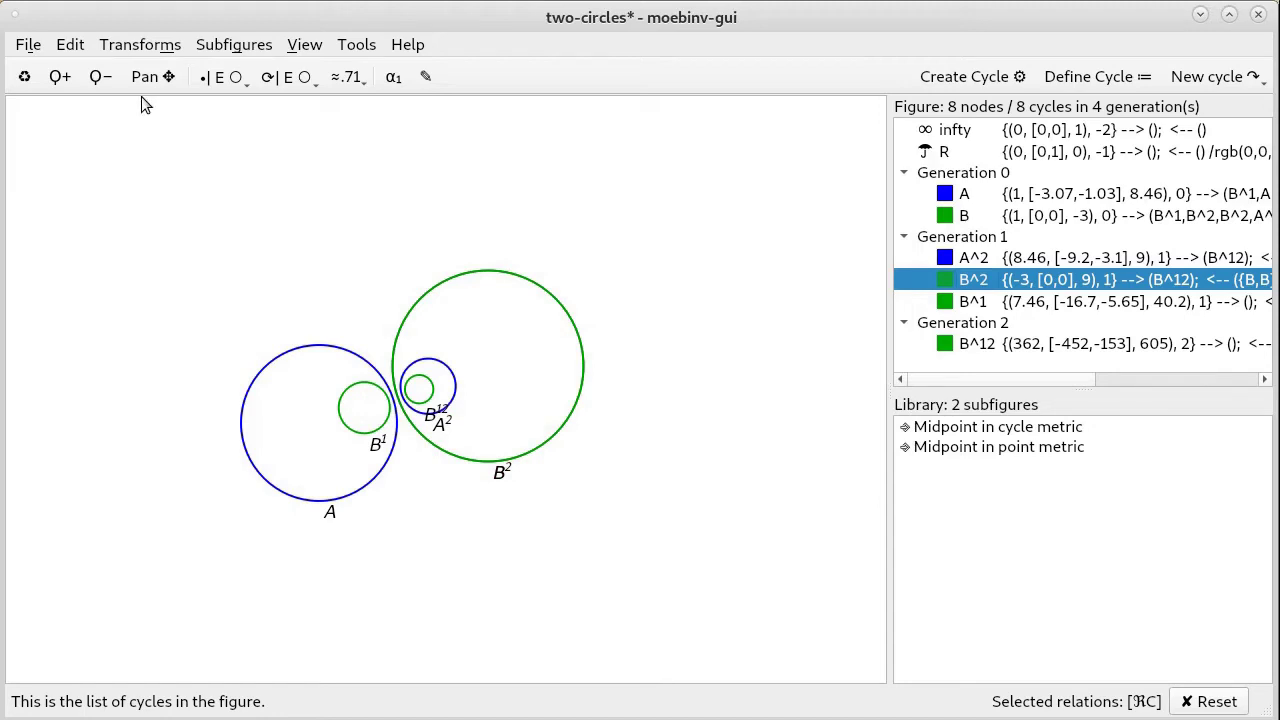
# Reflect in circle A keeping originals, with rule suffix 3, adding A^3 and B^3
pyautogui.click(146, 44)
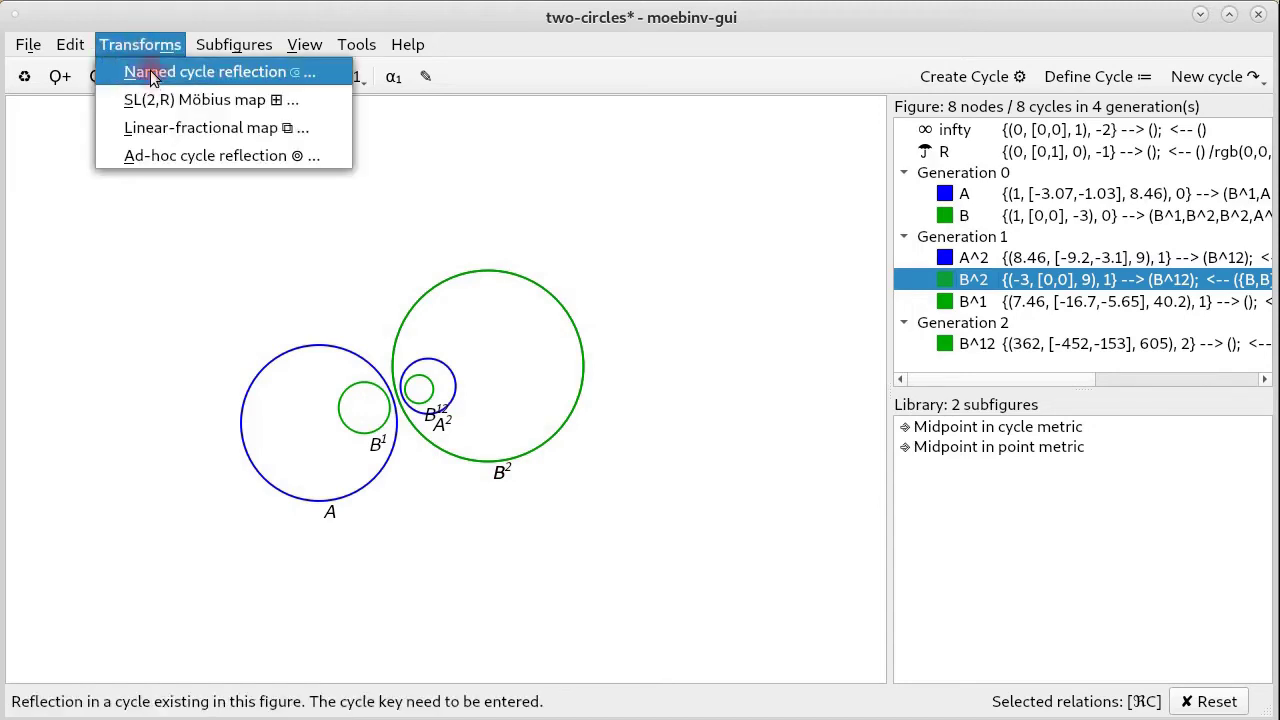
pyautogui.click(150, 71)
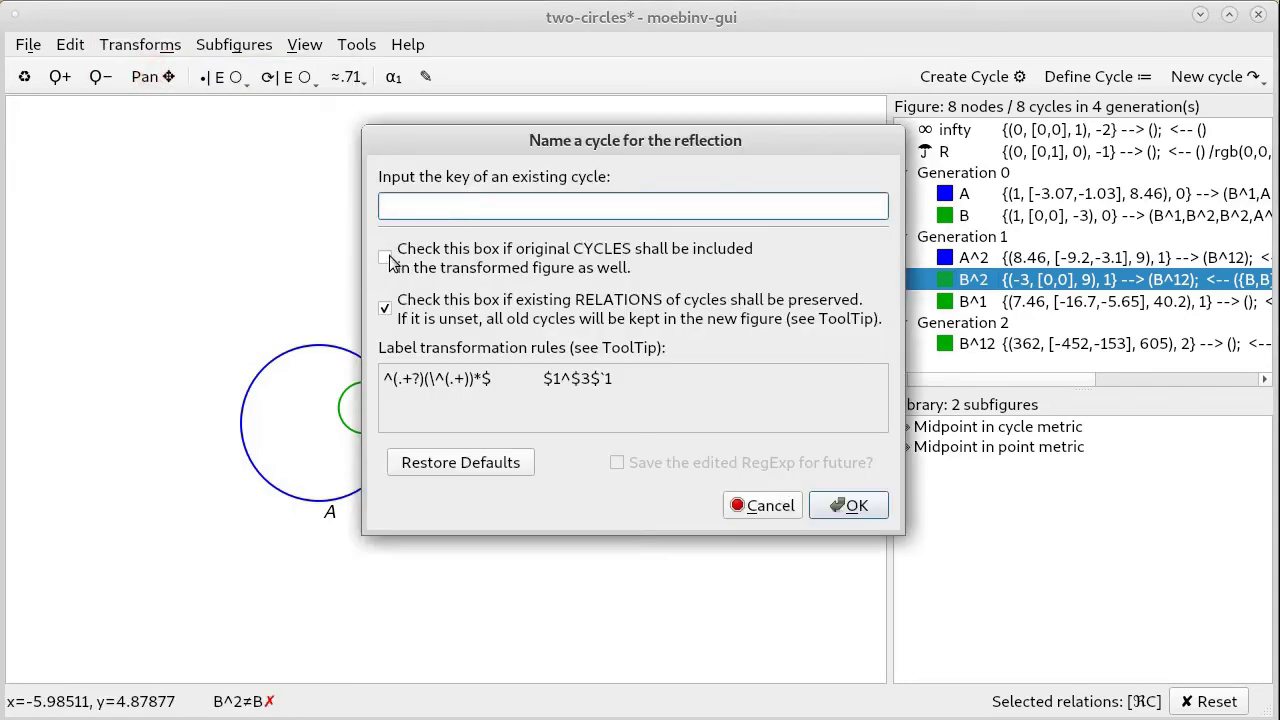
pyautogui.click(385, 257)
pyautogui.click(435, 207)
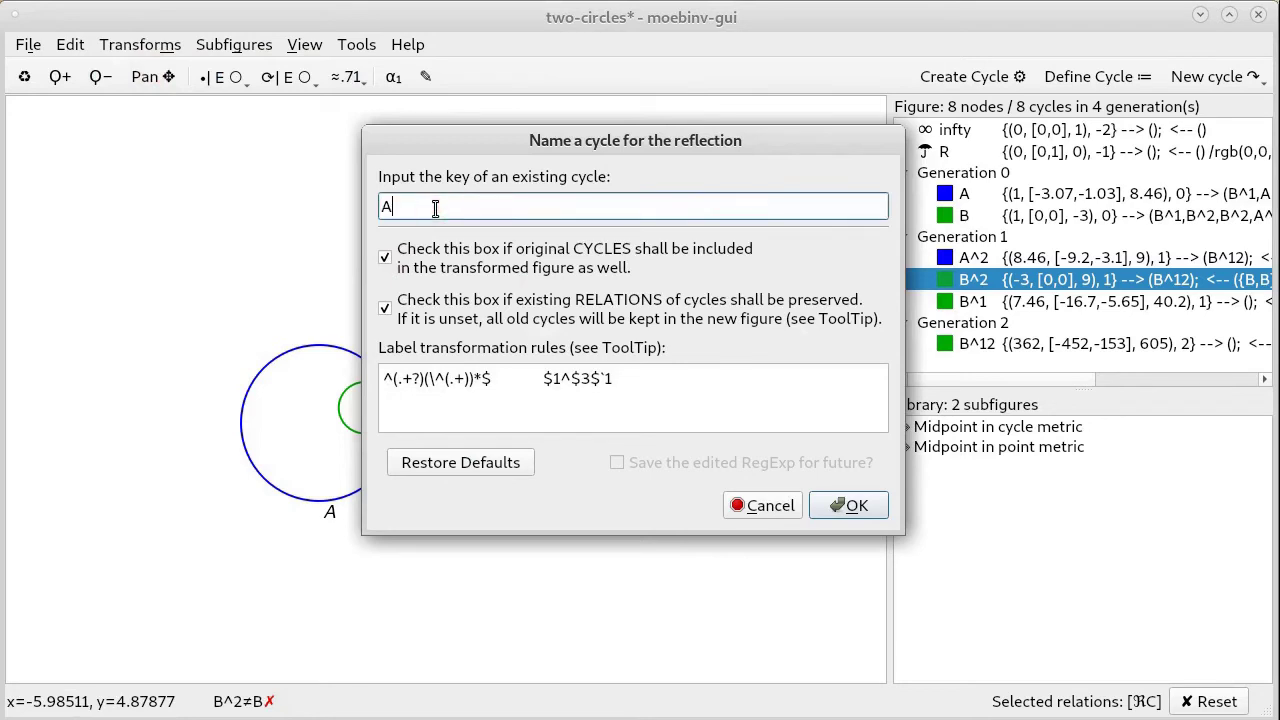
pyautogui.click(659, 386)
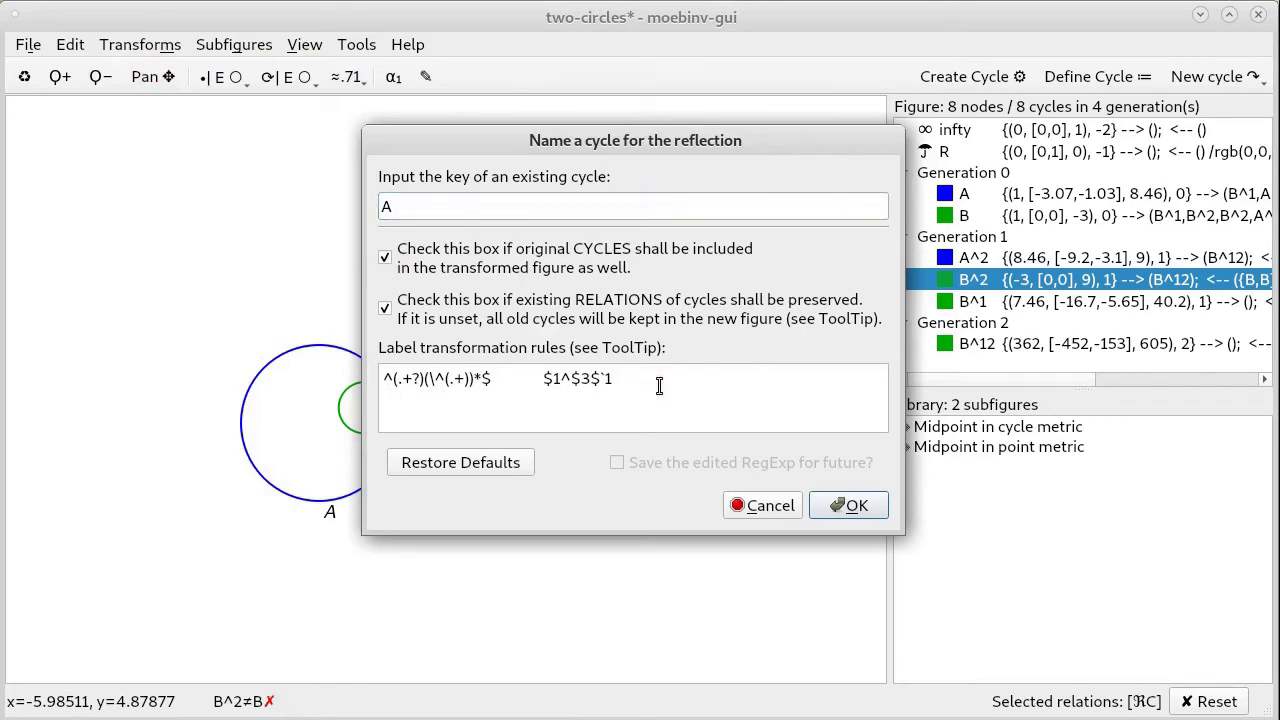
pyautogui.press('BackSpace')
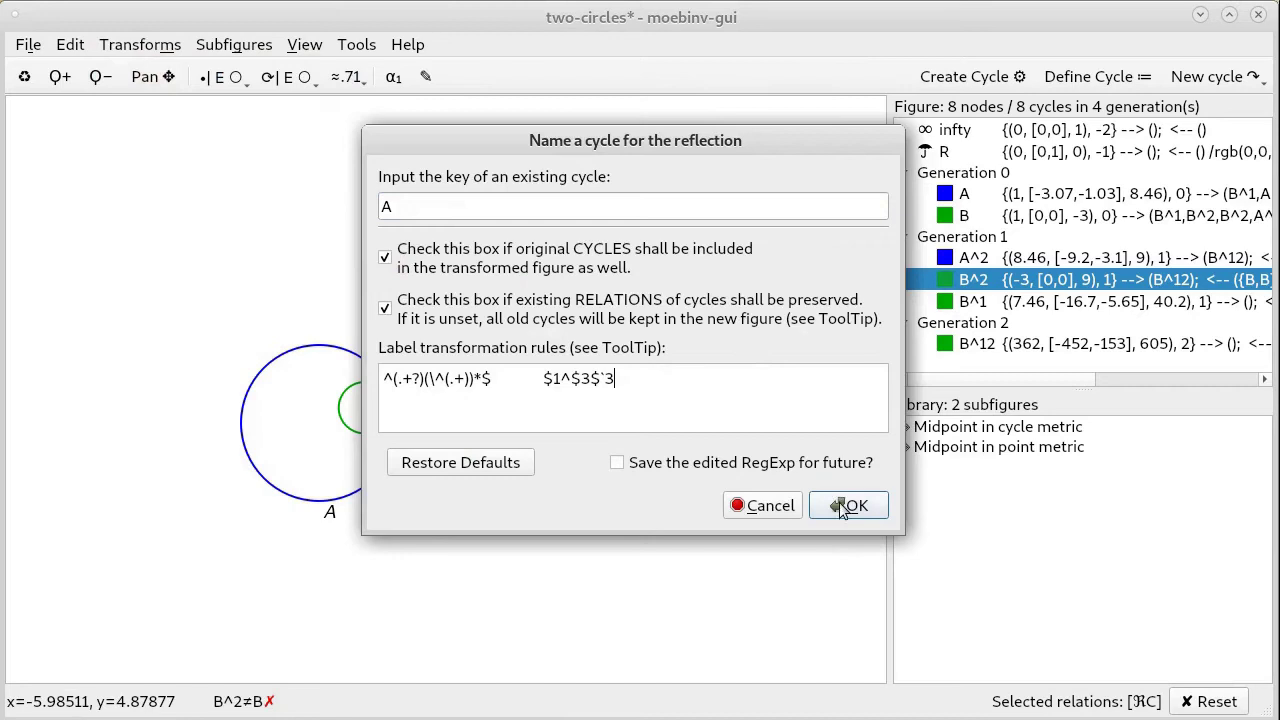
pyautogui.click(848, 506)
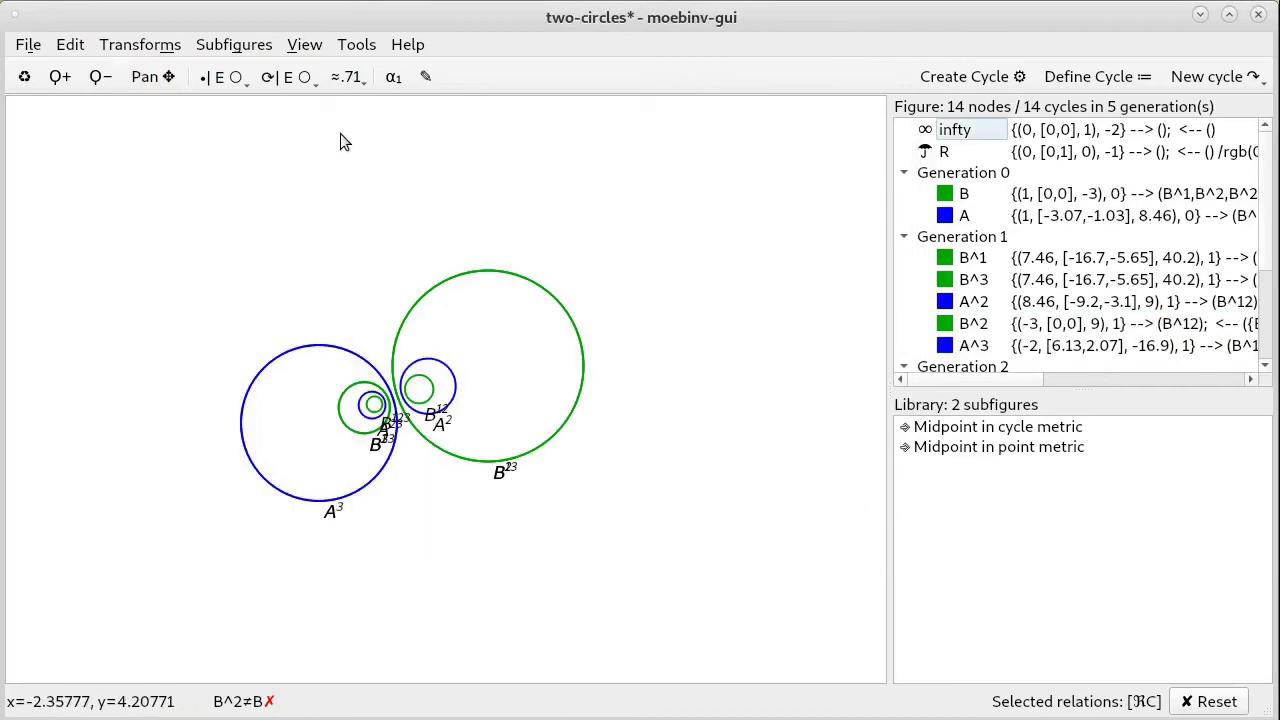
# Zoom in and drag circle A, pulling it off its coincident copy
pyautogui.scroll(5, 398, 420)
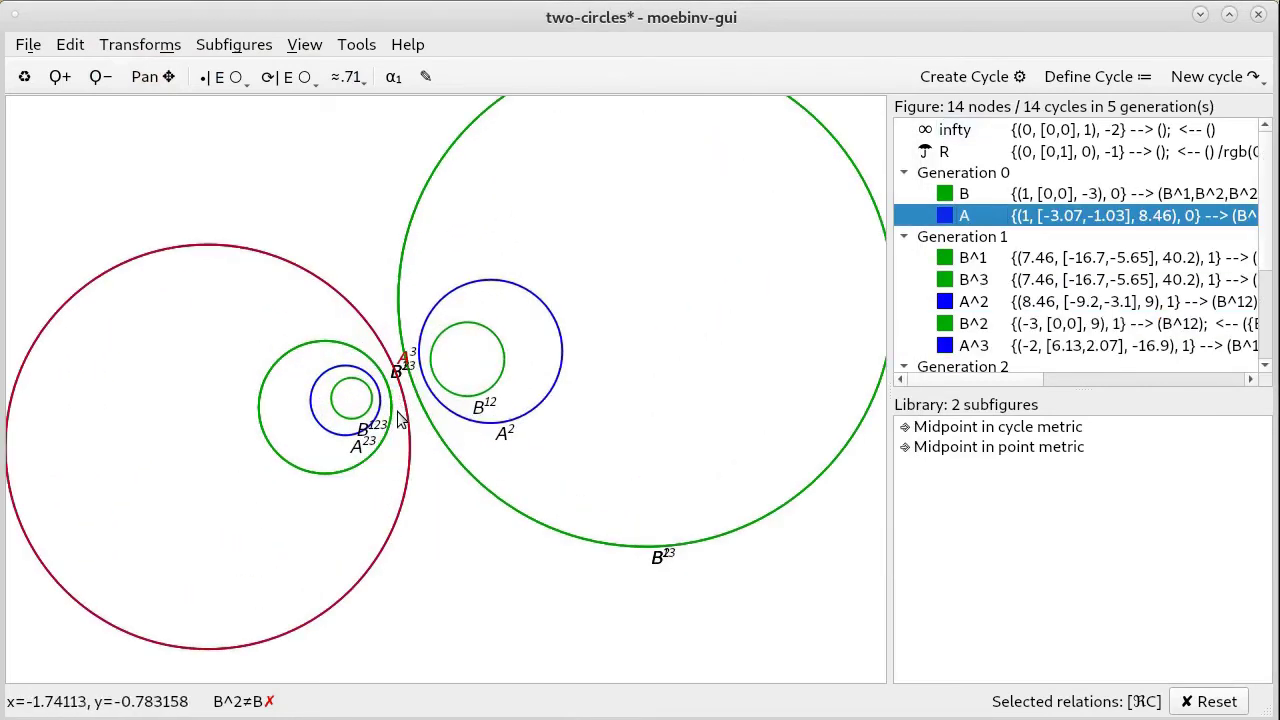
pyautogui.scroll(1, 397, 425)
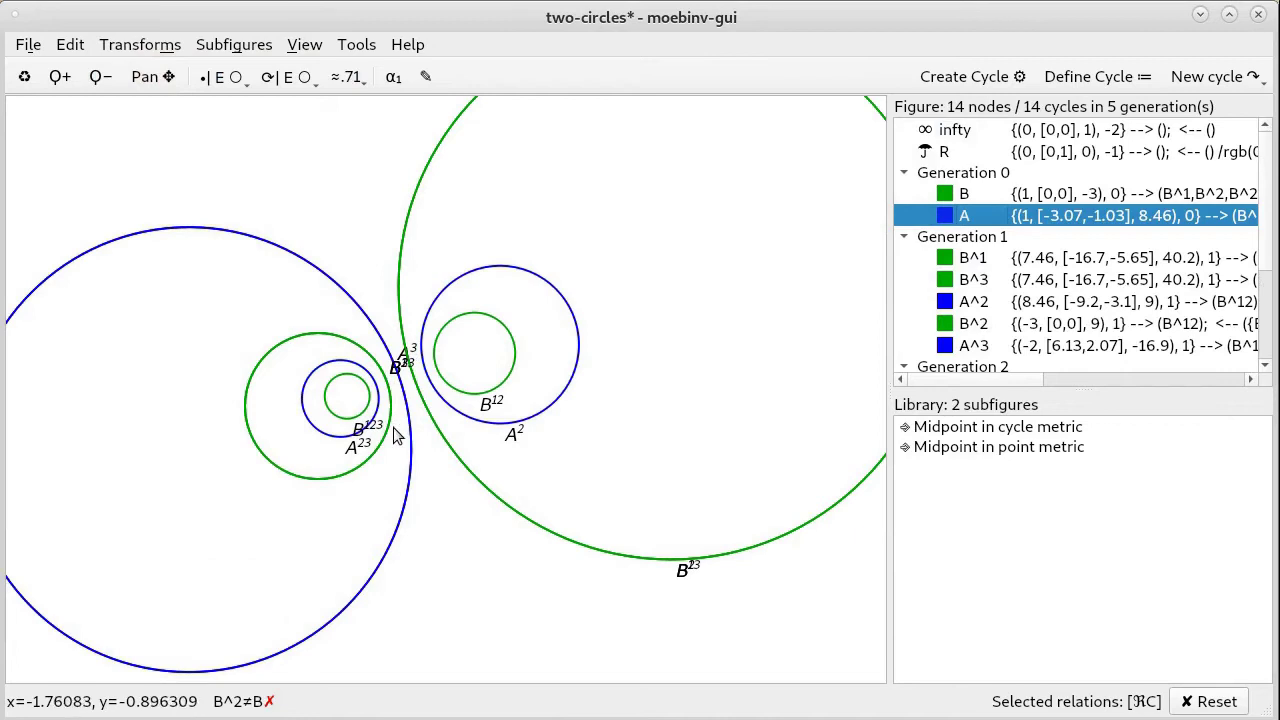
pyautogui.scroll(1, 397, 436)
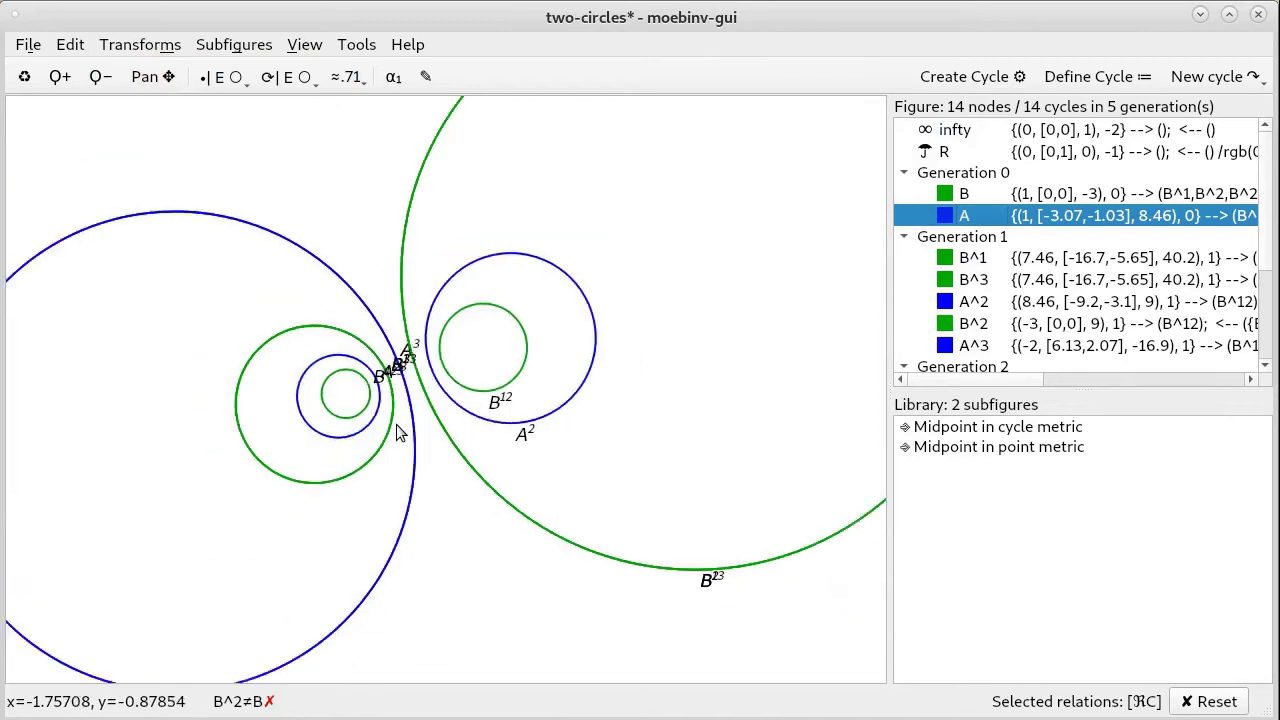
pyautogui.scroll(-2, 397, 432)
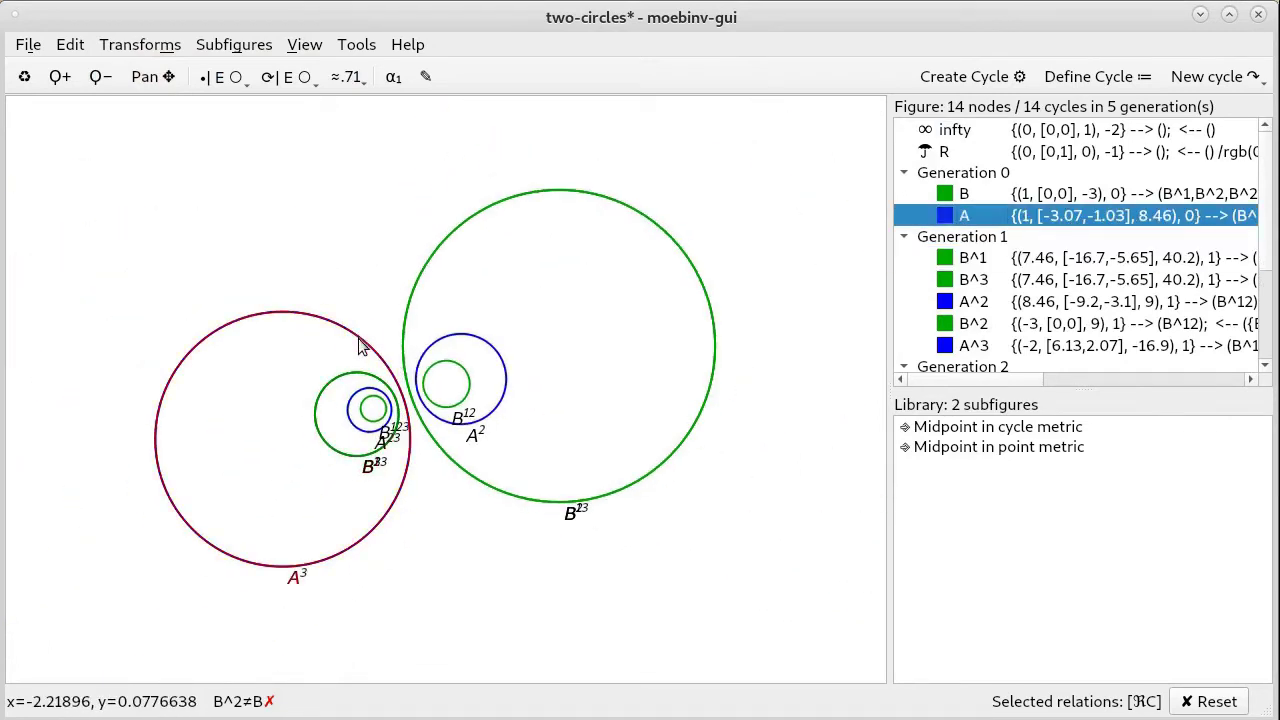
pyautogui.moveTo(362, 346); pyautogui.dragTo(150, 210)
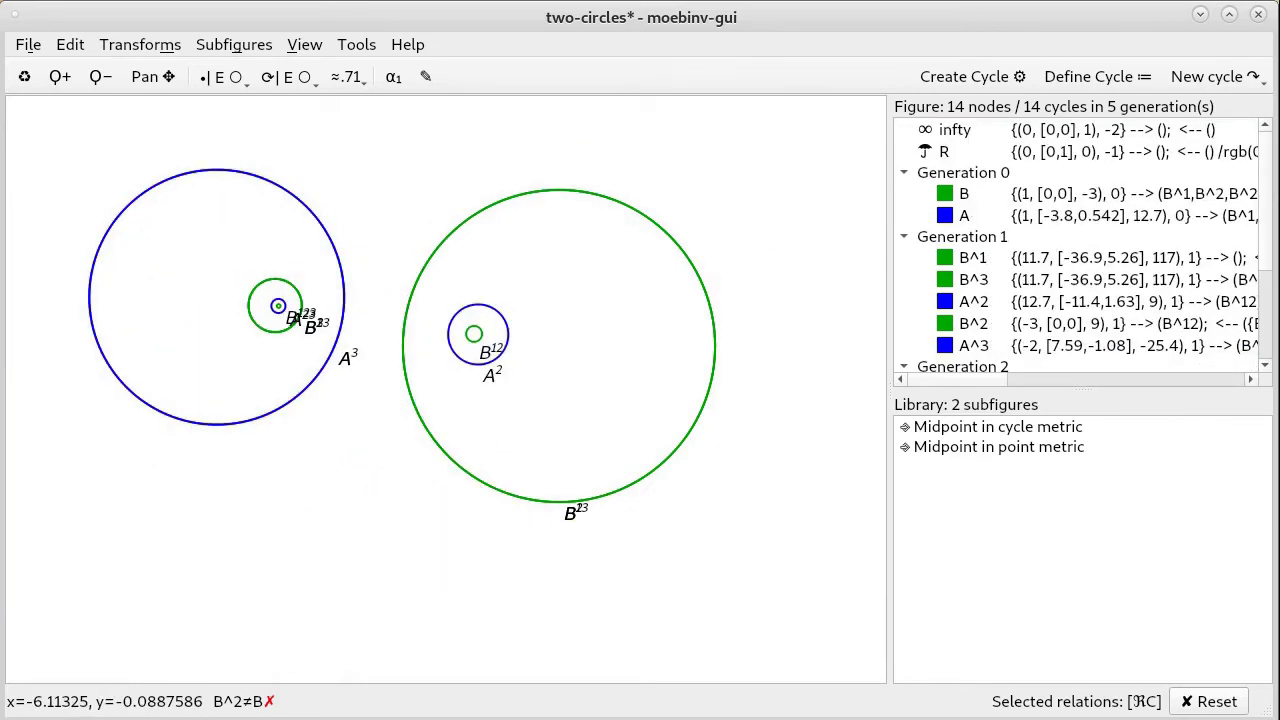
pyautogui.click(198, 426)
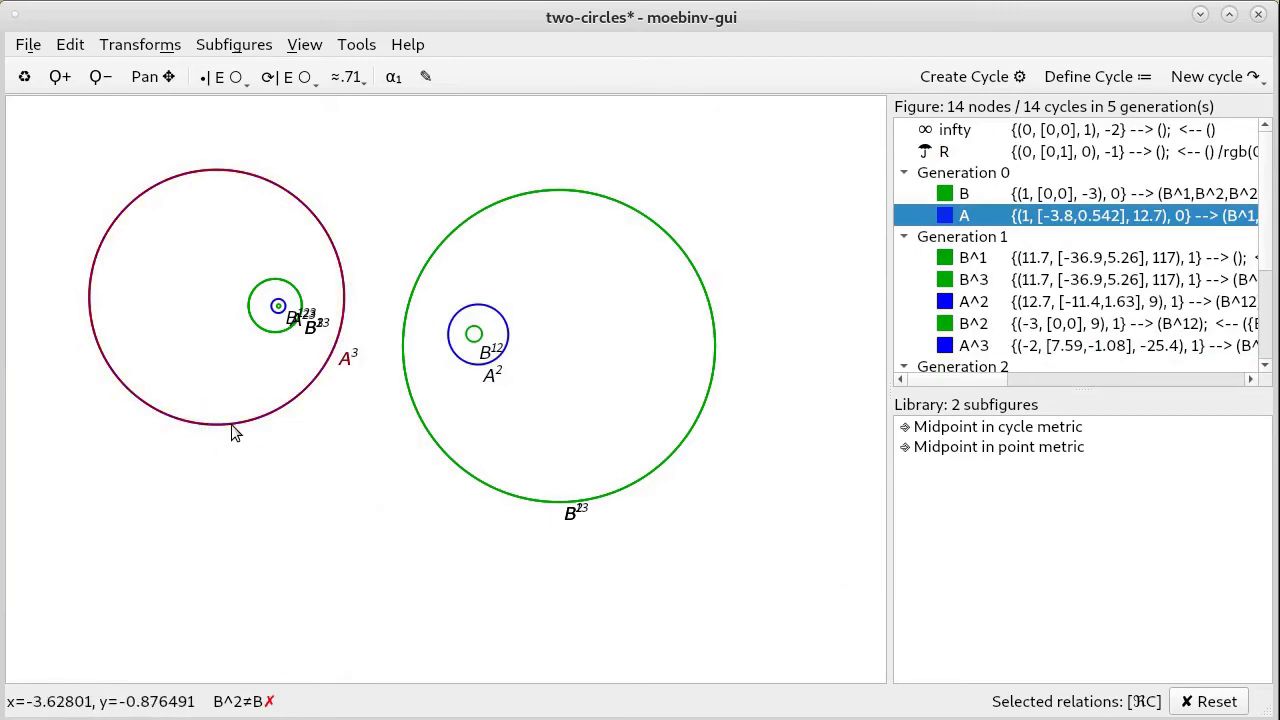
pyautogui.moveTo(248, 420); pyautogui.dragTo(297, 486)
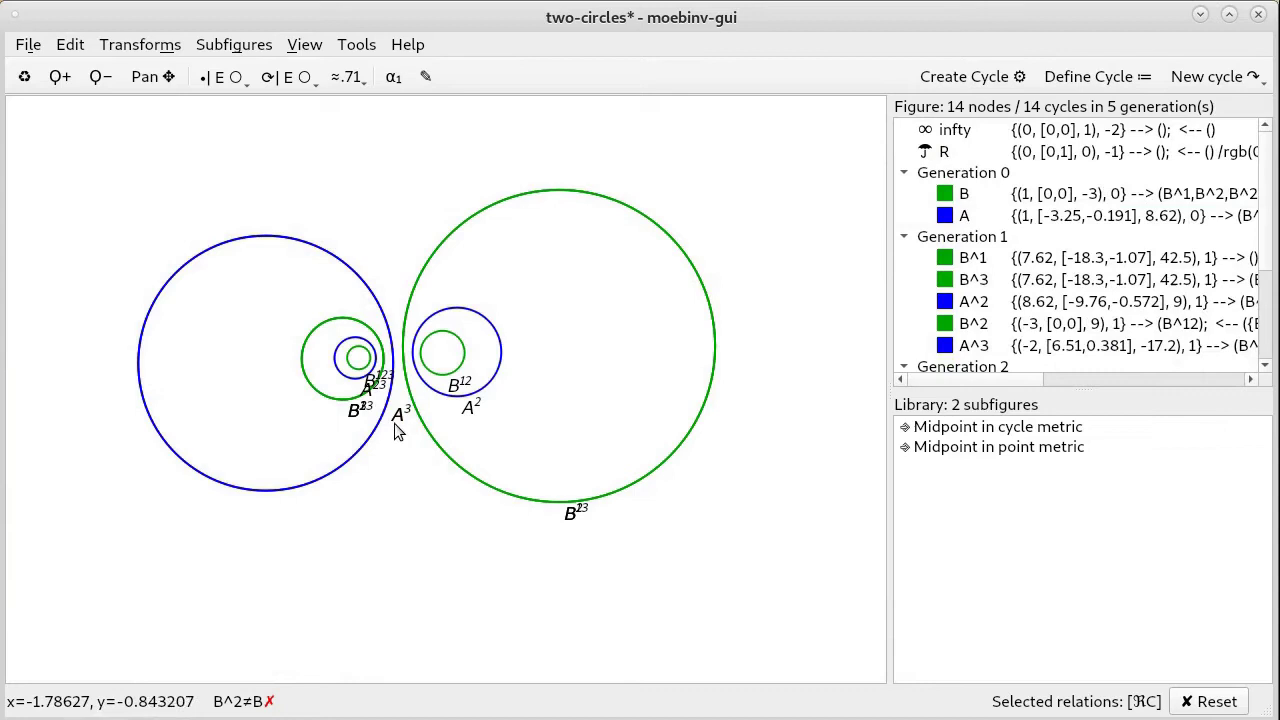
# Test whether circle A^2 is in the pencil of A and B, and add it as a watched relation
pyautogui.click(353, 441)
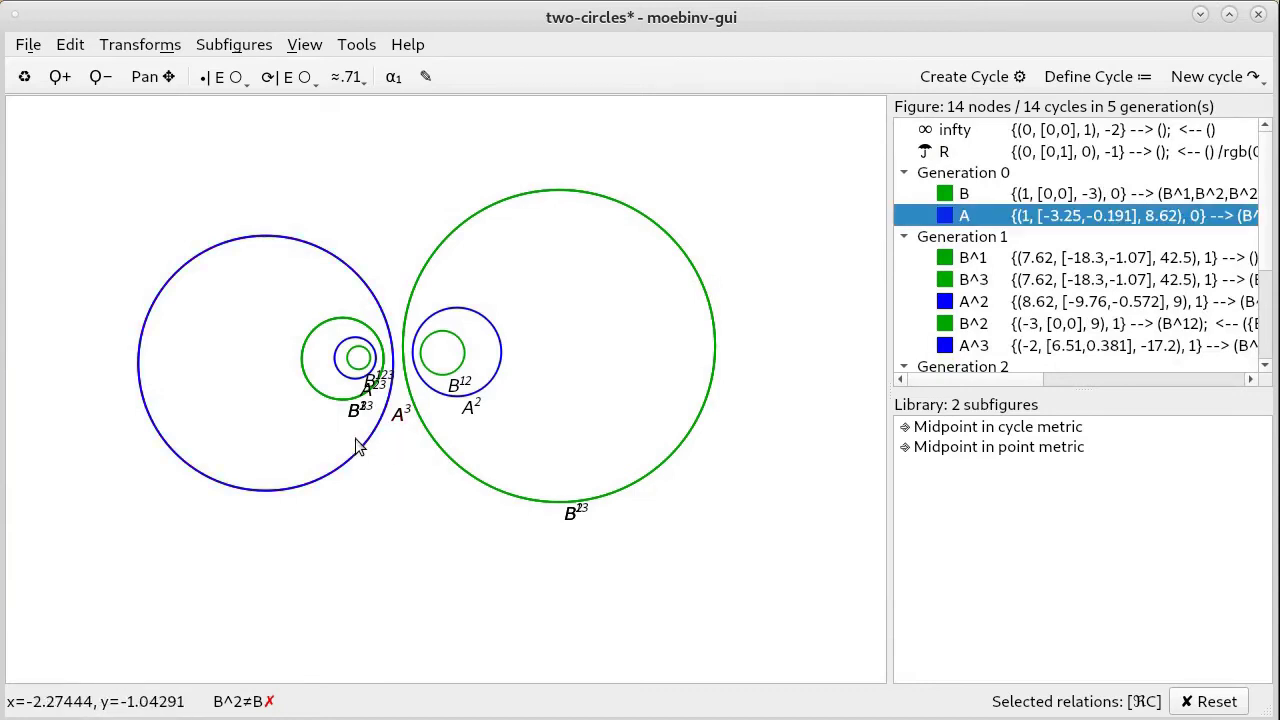
pyautogui.click(487, 390)
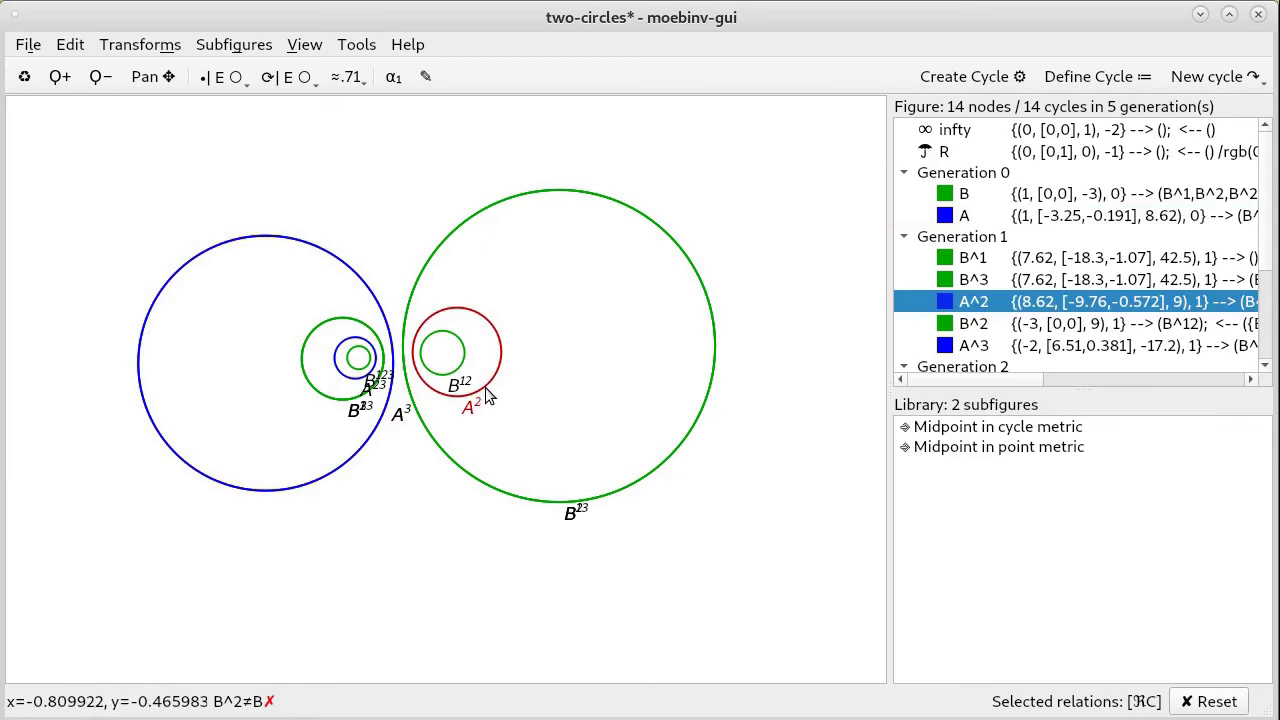
pyautogui.rightClick(487, 397)
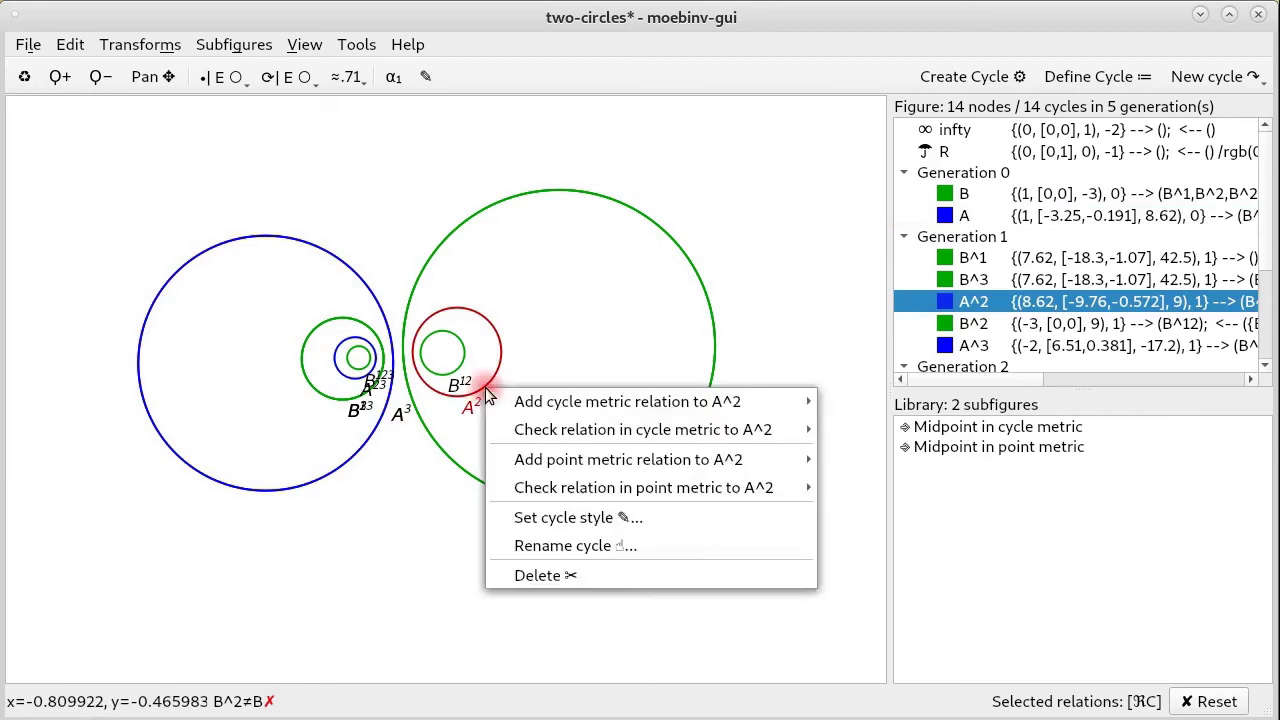
pyautogui.moveTo(660, 400)
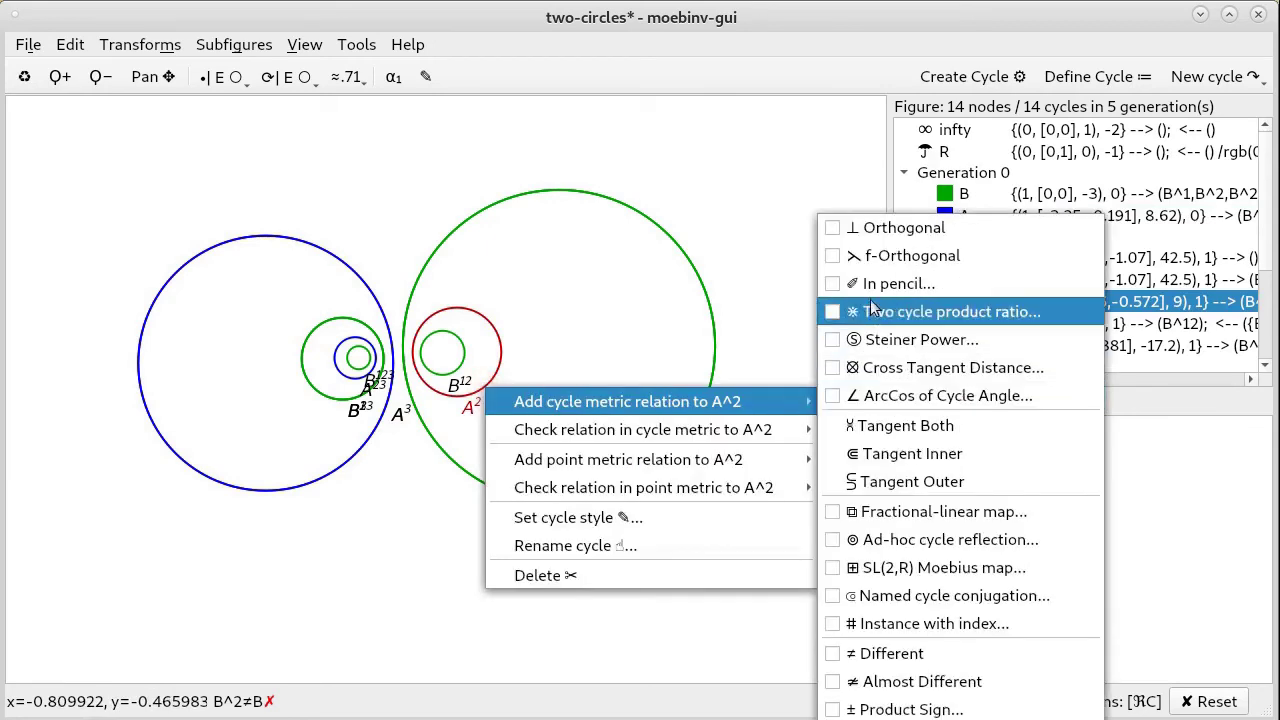
pyautogui.moveTo(757, 429)
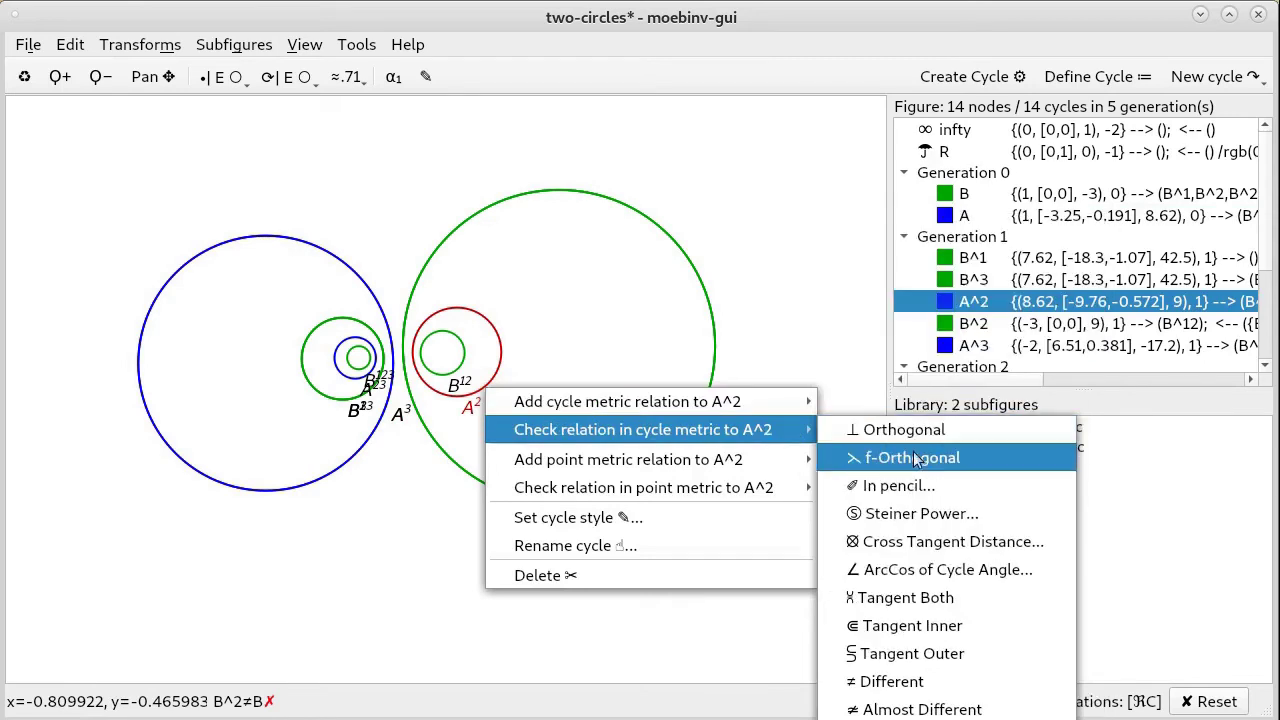
pyautogui.click(898, 486)
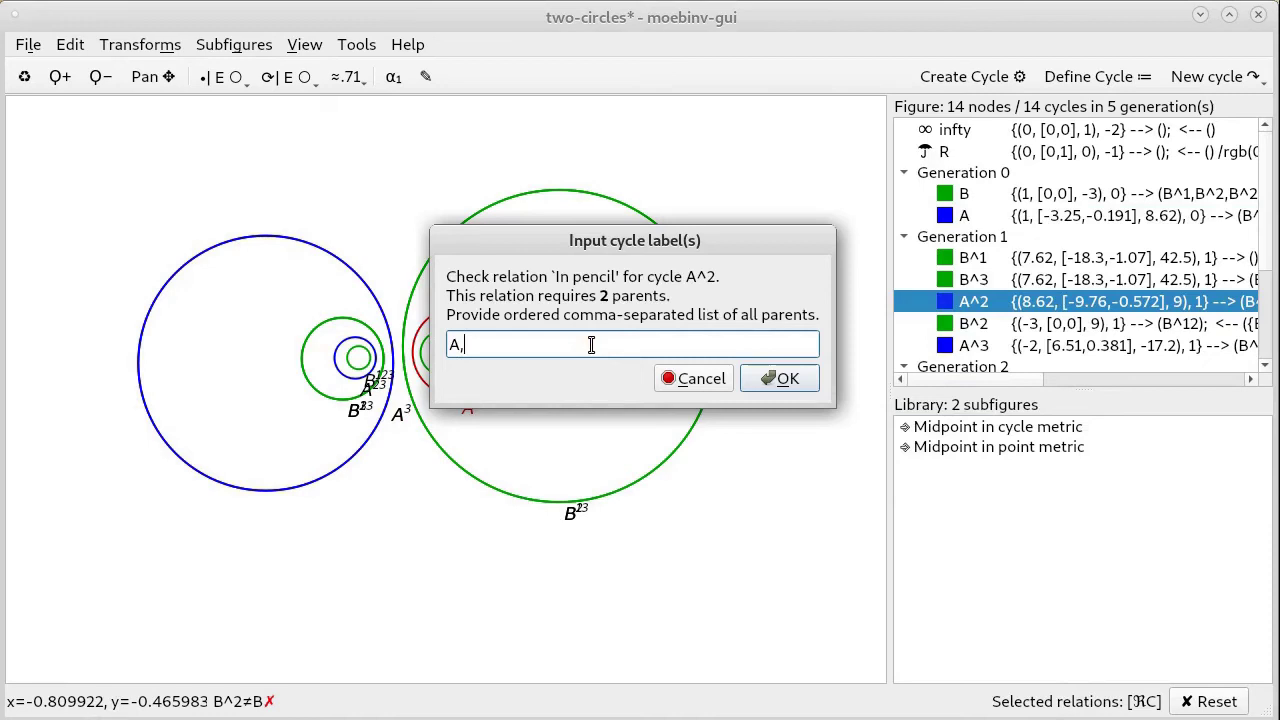
pyautogui.write('A,B')
pyautogui.click(770, 380)
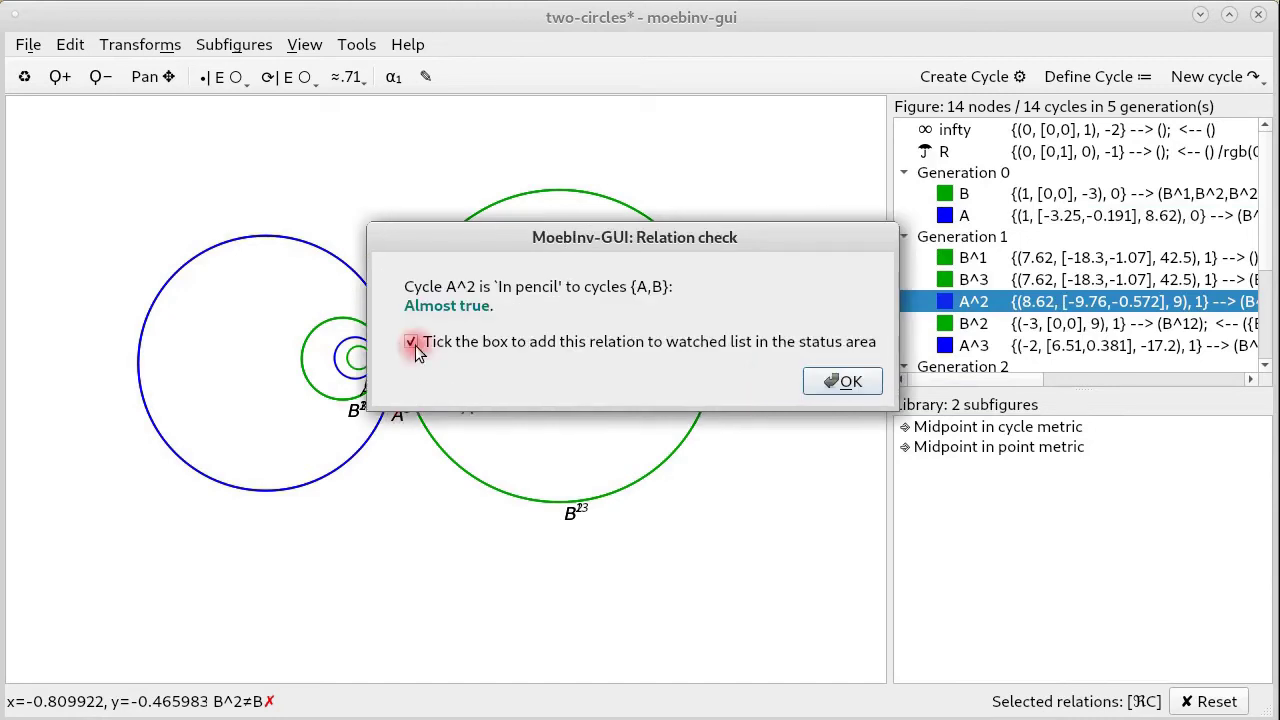
pyautogui.click(845, 382)
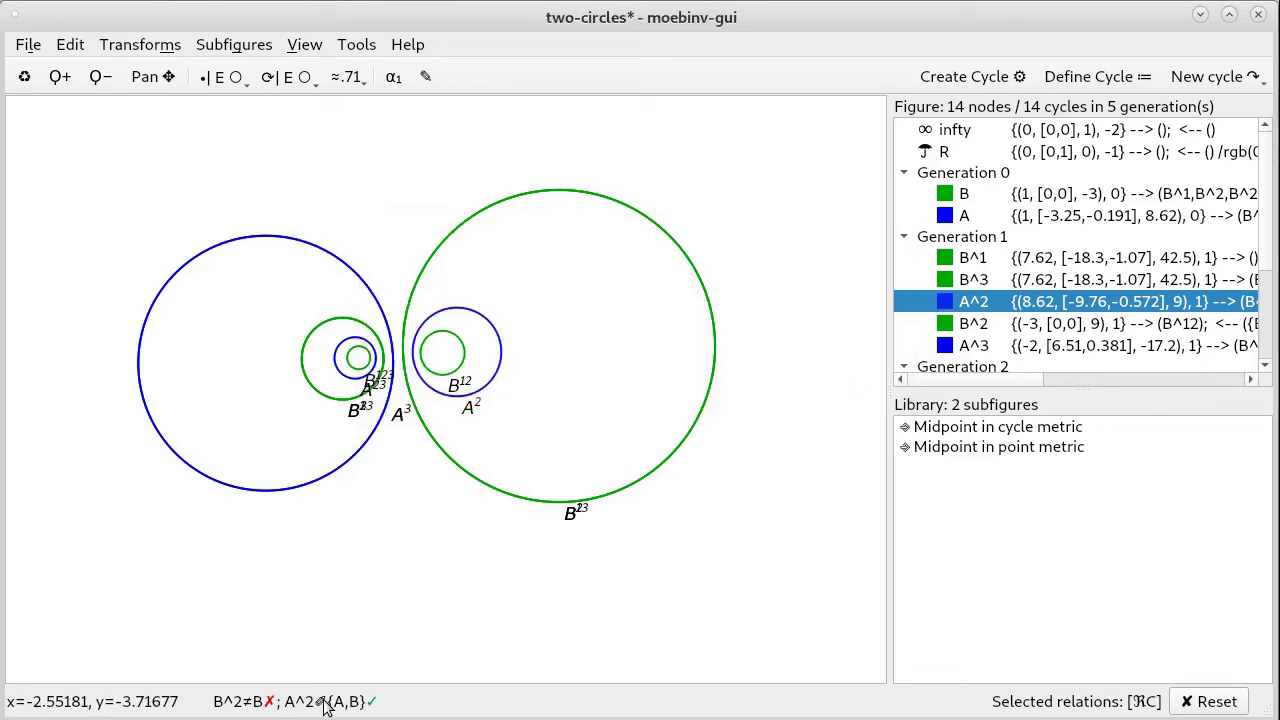
pyautogui.moveTo(320, 706)
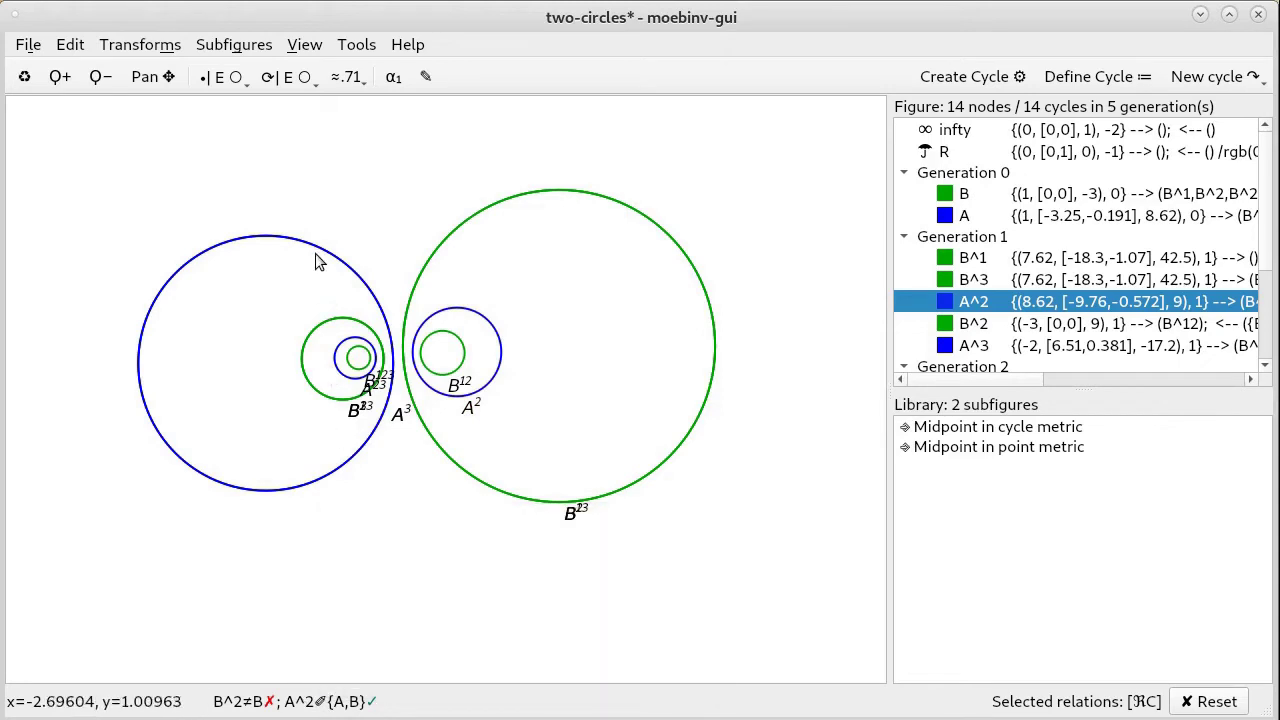
# Drag circle A down across circle B so the two intersect, then select A
pyautogui.moveTo(320, 255); pyautogui.dragTo(334, 178)
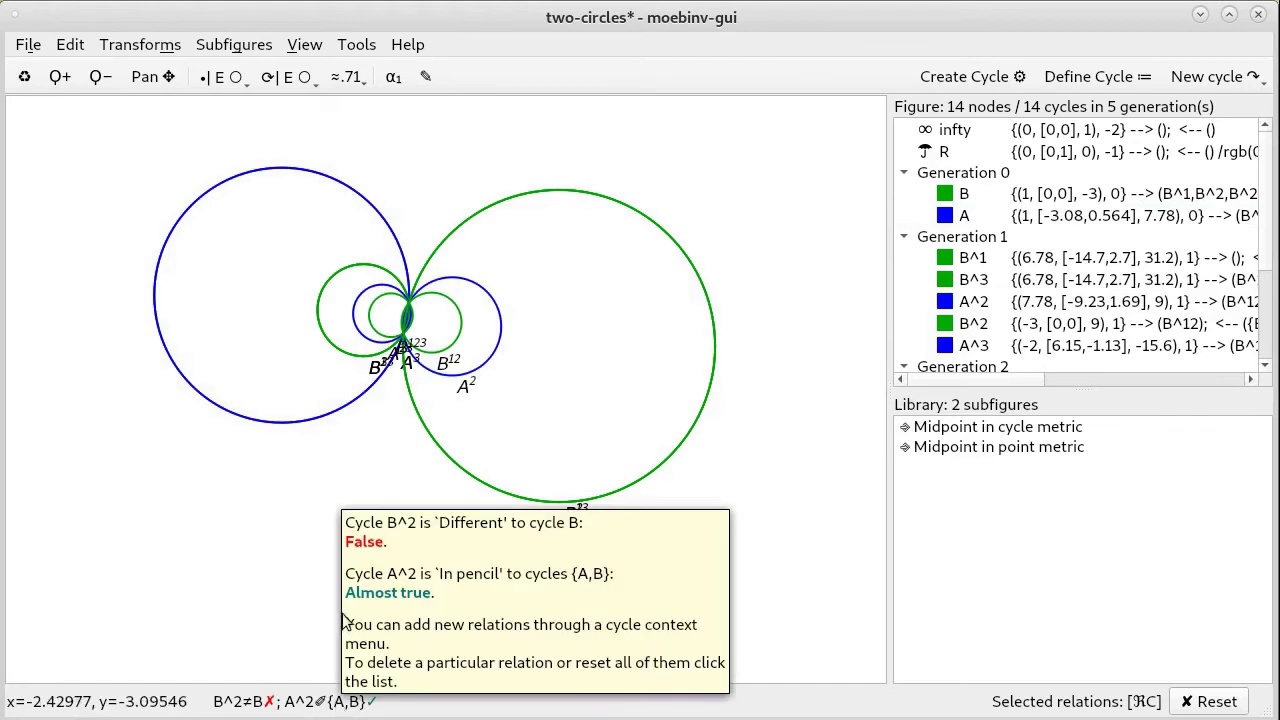
pyautogui.moveTo(331, 417); pyautogui.dragTo(214, 581)
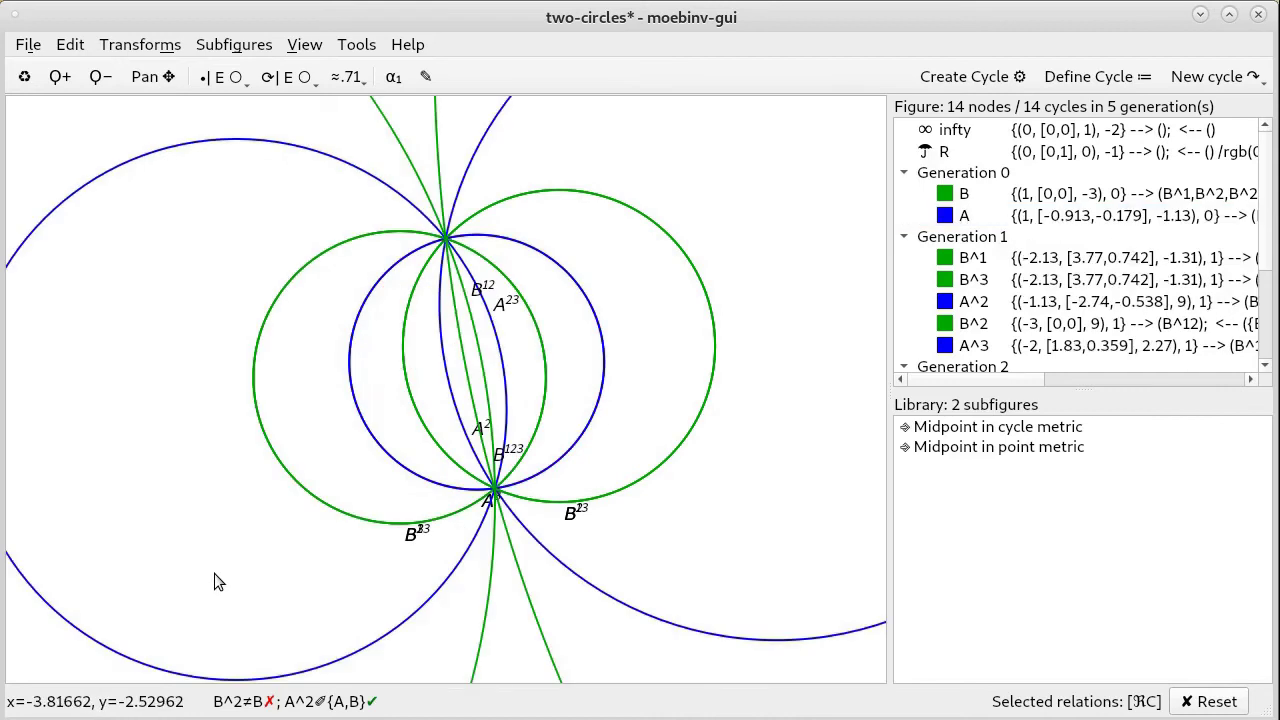
pyautogui.click(557, 460)
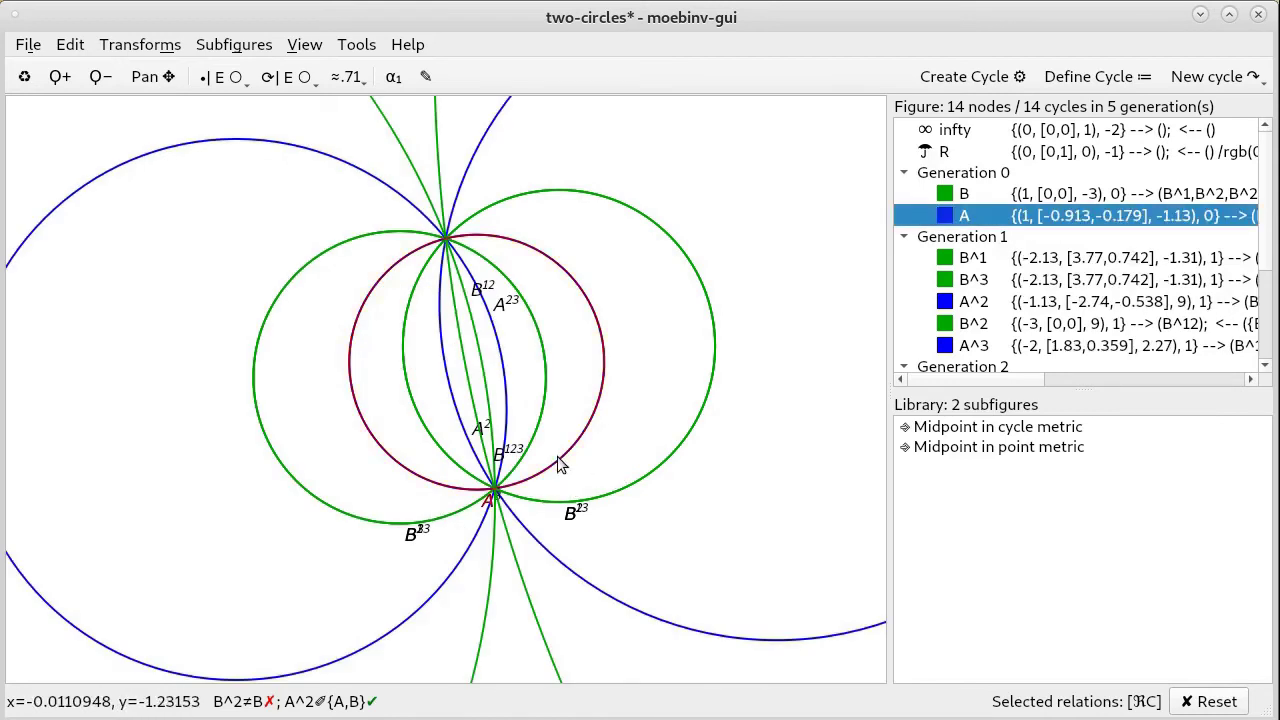
pyautogui.moveTo(333, 701)
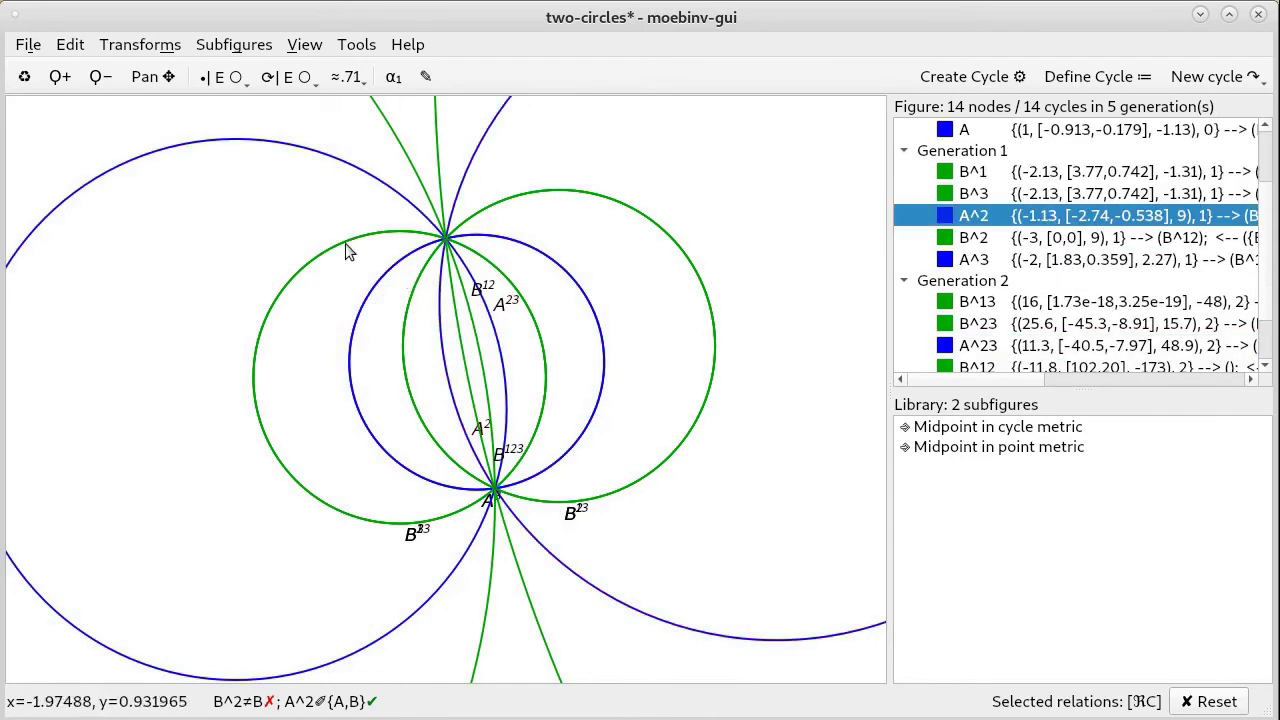
# Discard the unsaved changes and open two-circles.gar
pyautogui.click(28, 46)
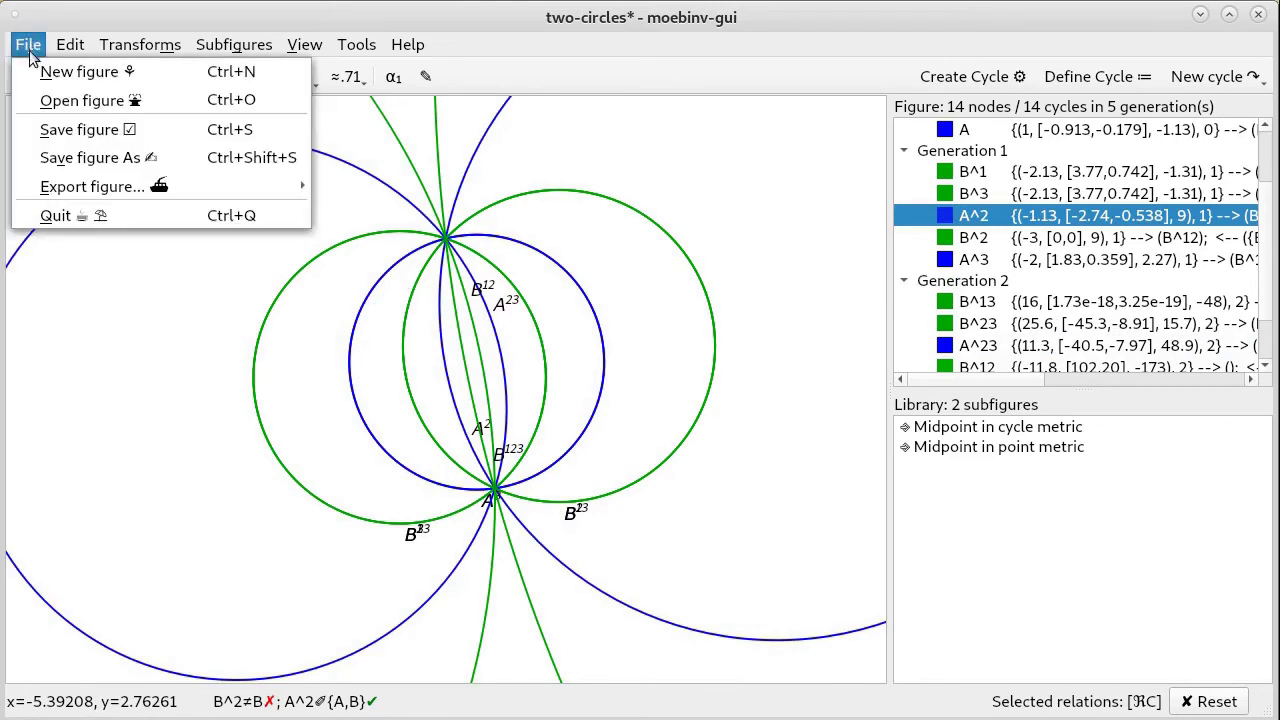
pyautogui.click(52, 100)
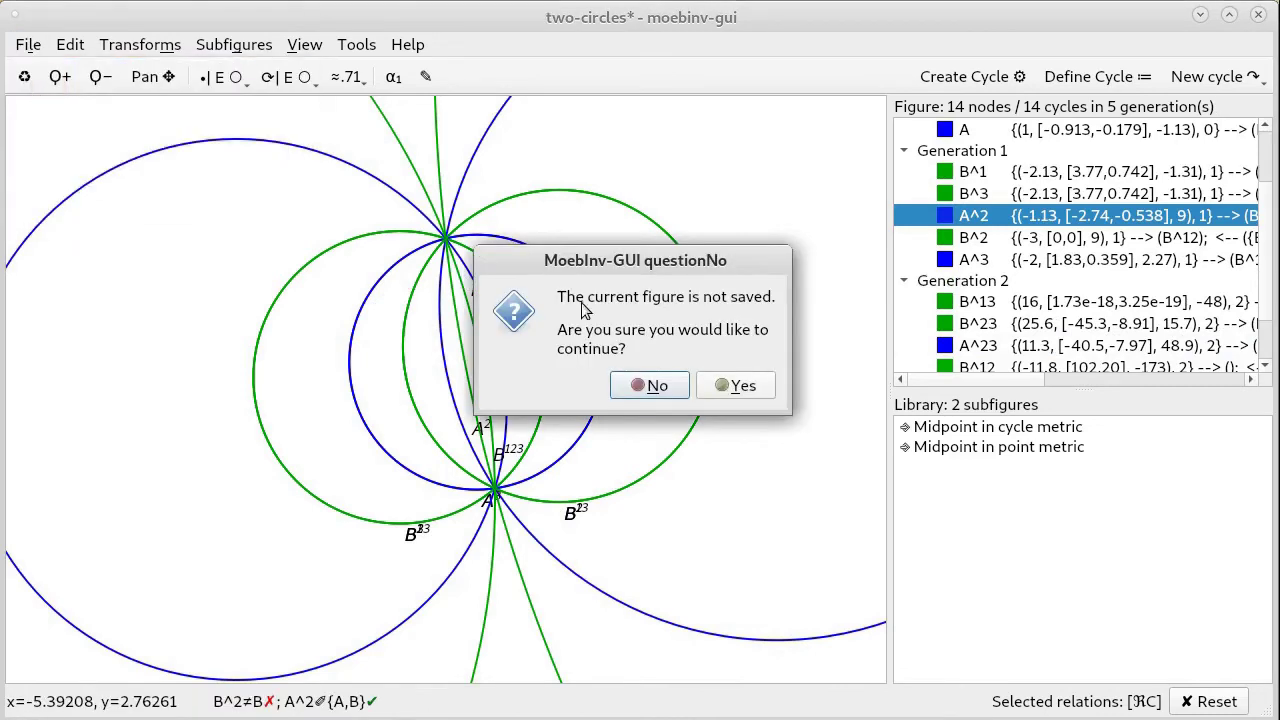
pyautogui.click(738, 388)
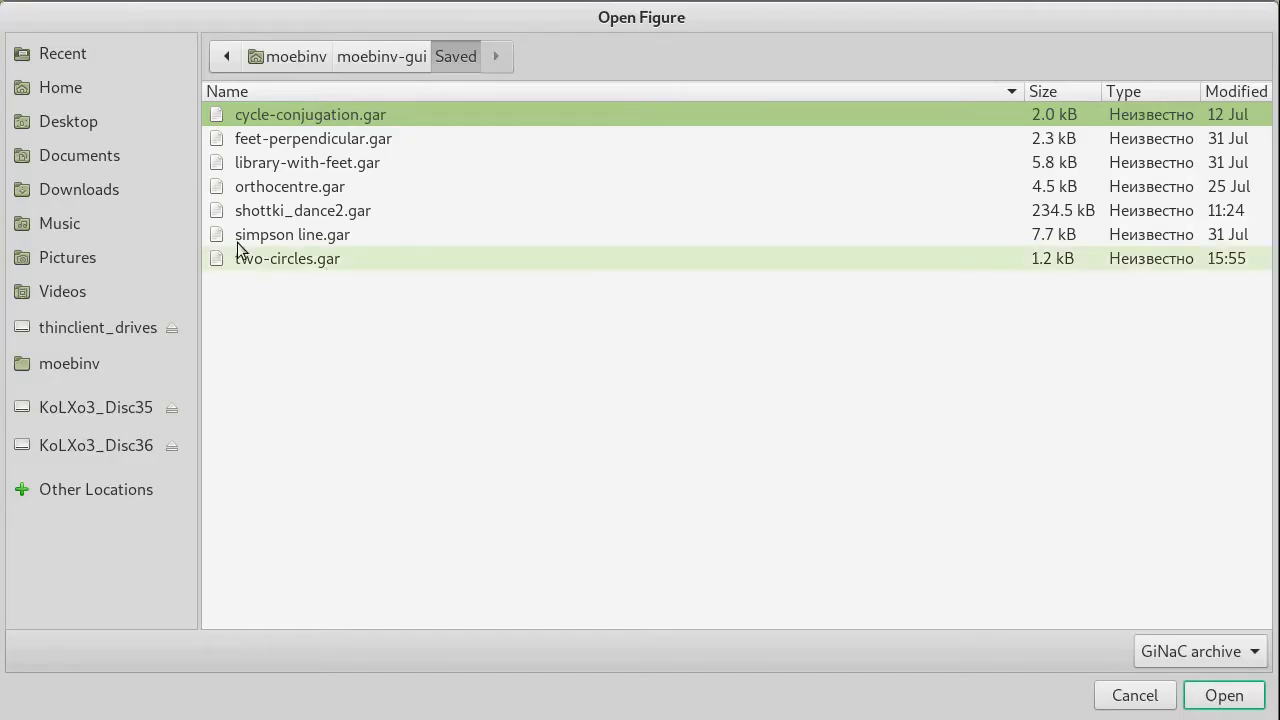
pyautogui.click(258, 257)
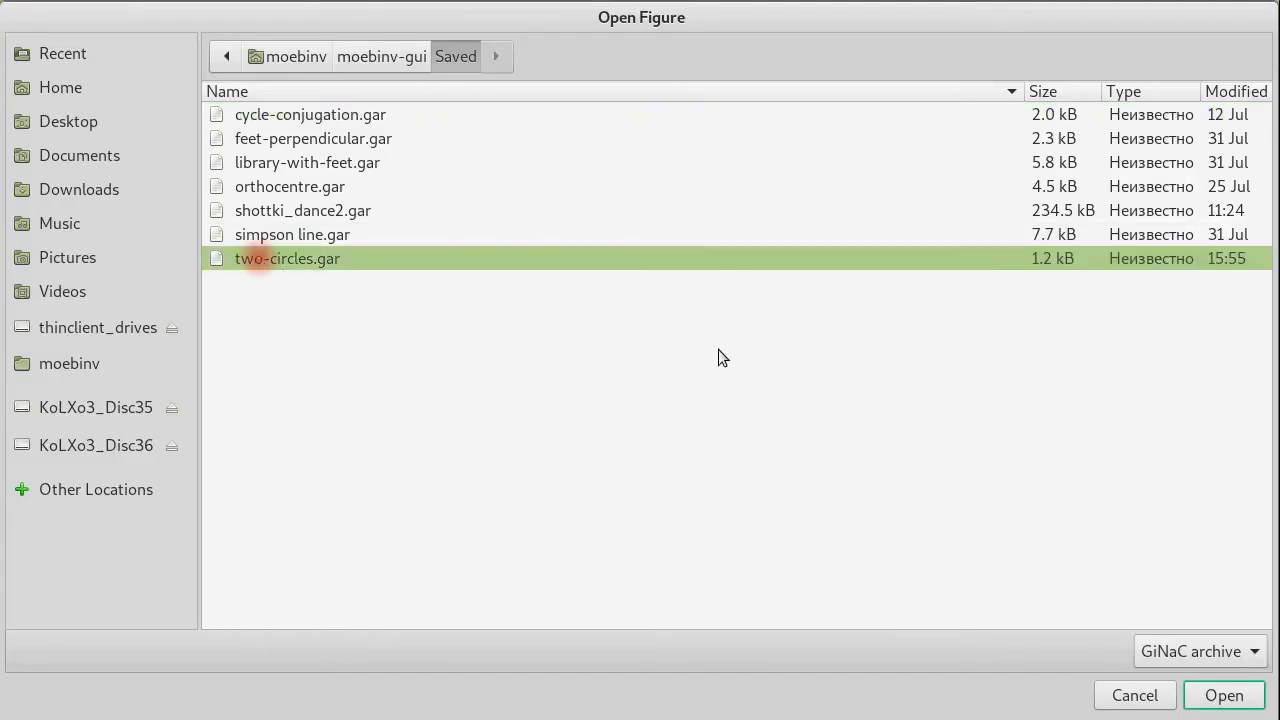
pyautogui.click(1208, 698)
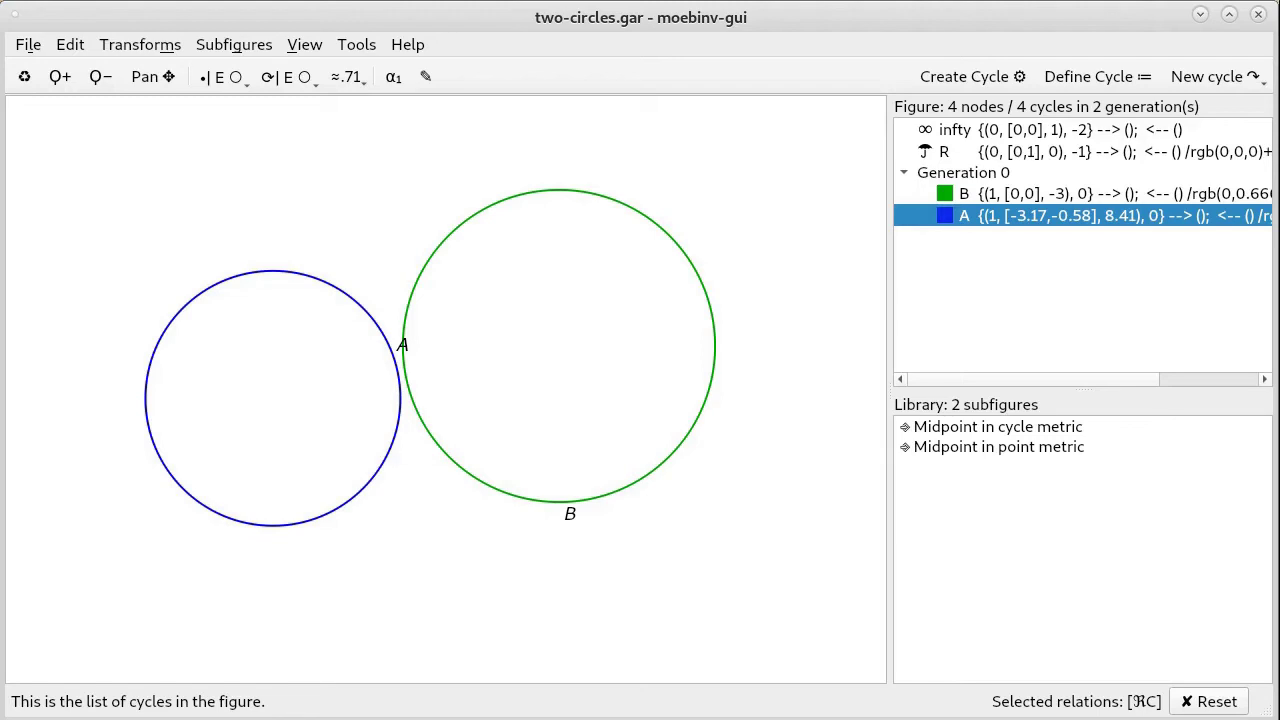
# Create circle C by centre and radius with radius squared 4 at the origin
pyautogui.click(1080, 77)
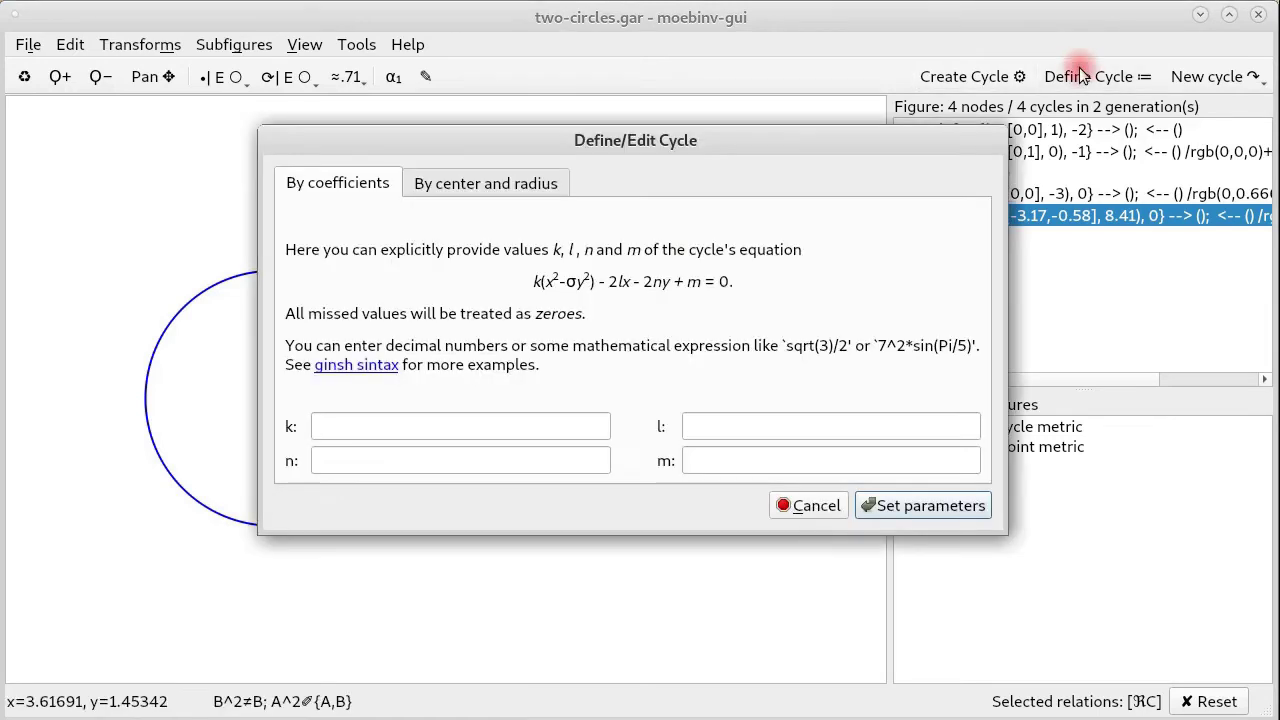
pyautogui.click(450, 182)
pyautogui.click(420, 458)
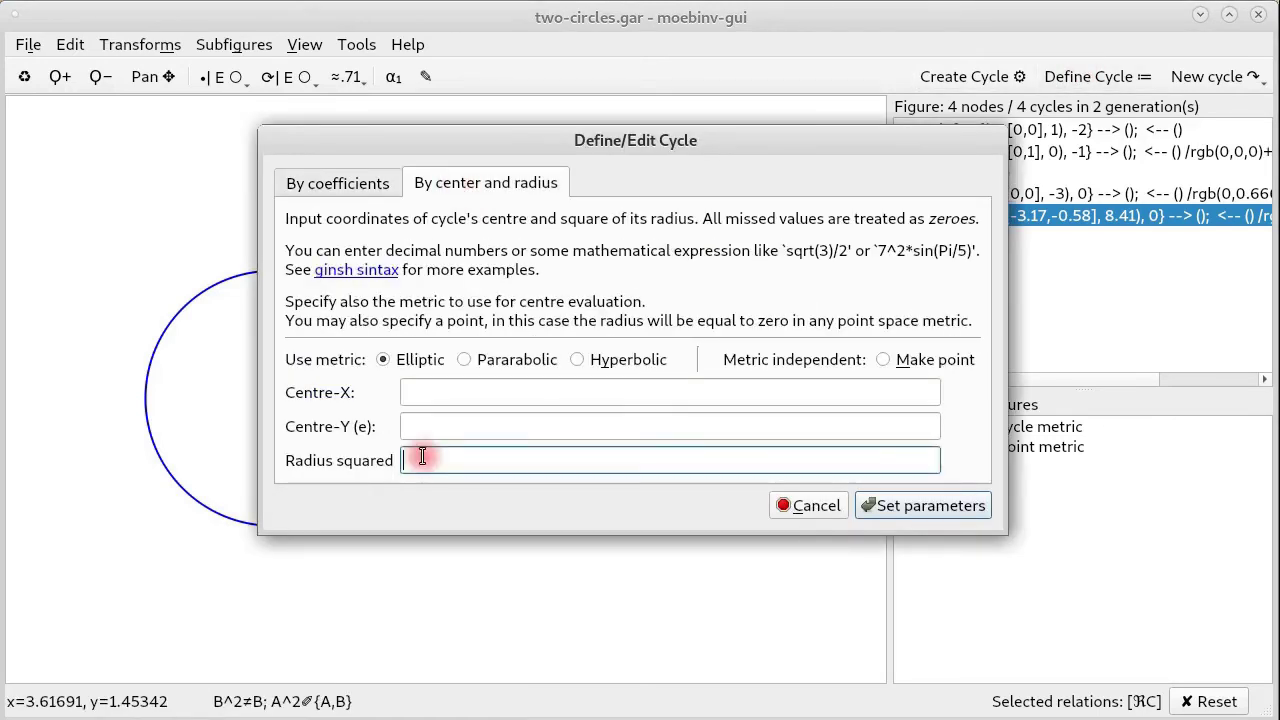
pyautogui.write('4')
pyautogui.click(915, 506)
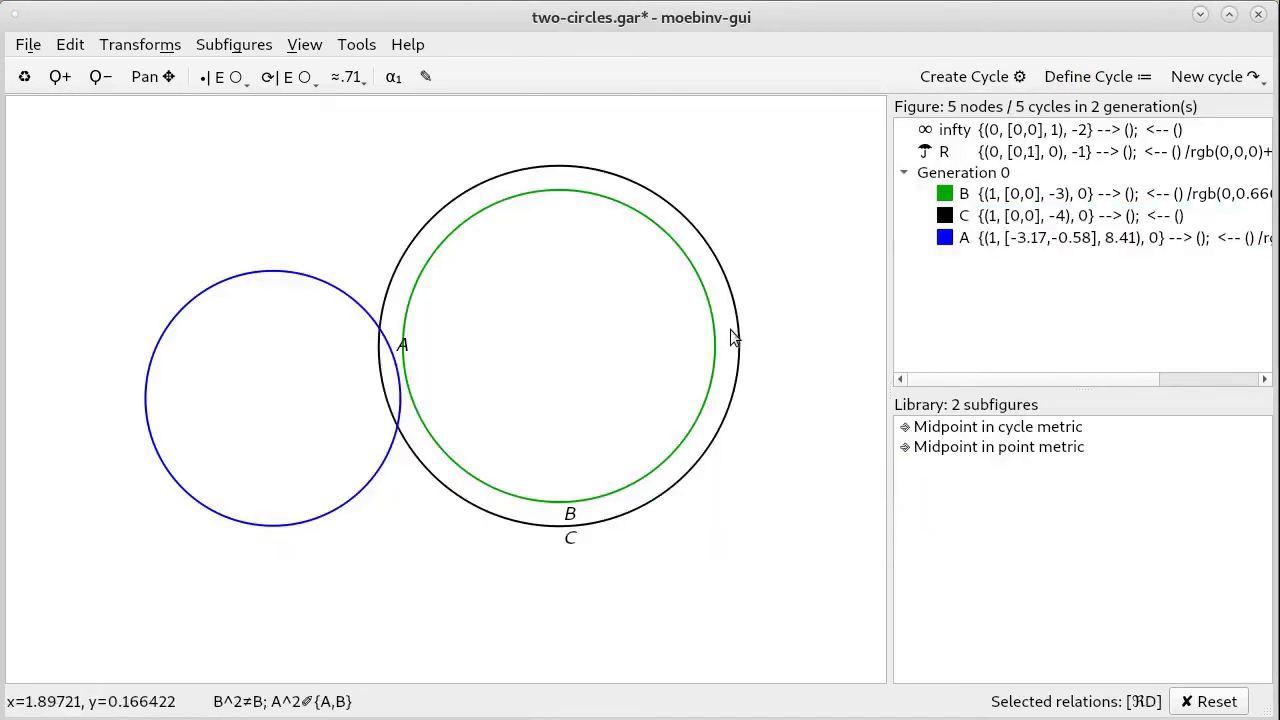
# Set circle C's cycle style colour to magenta
pyautogui.rightClick(738, 332)
pyautogui.moveTo(747, 342)
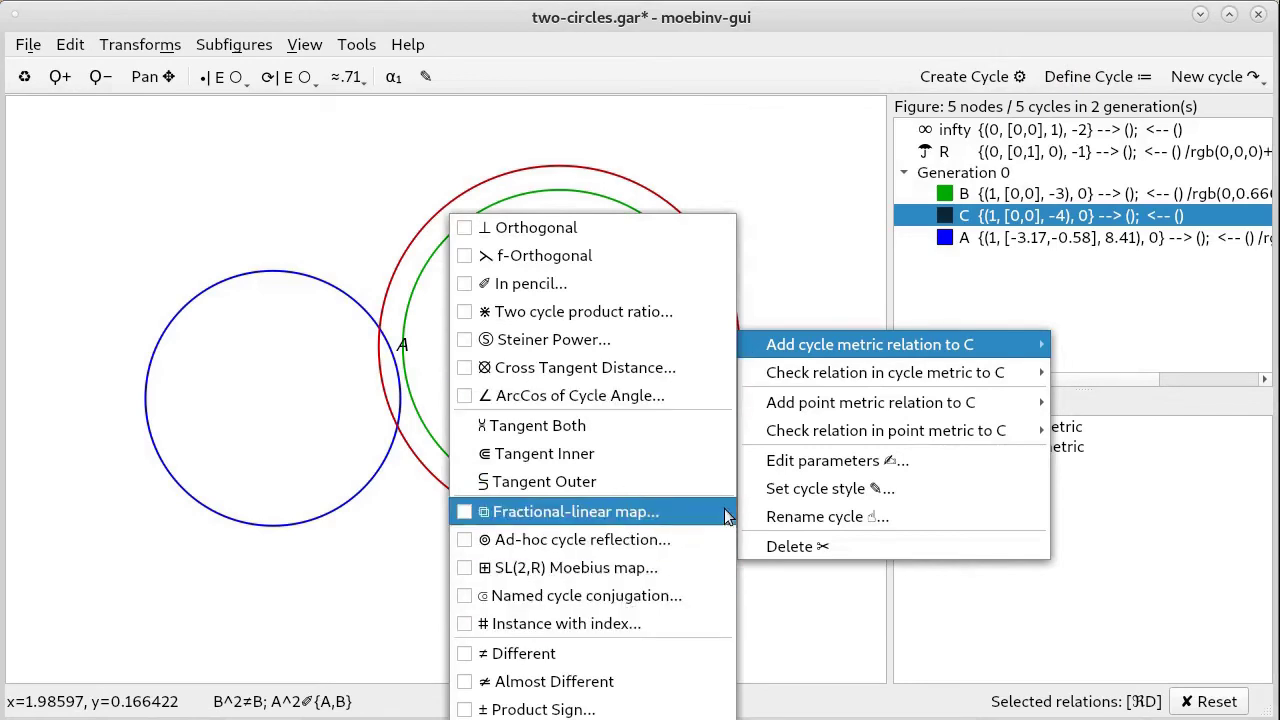
pyautogui.click(790, 499)
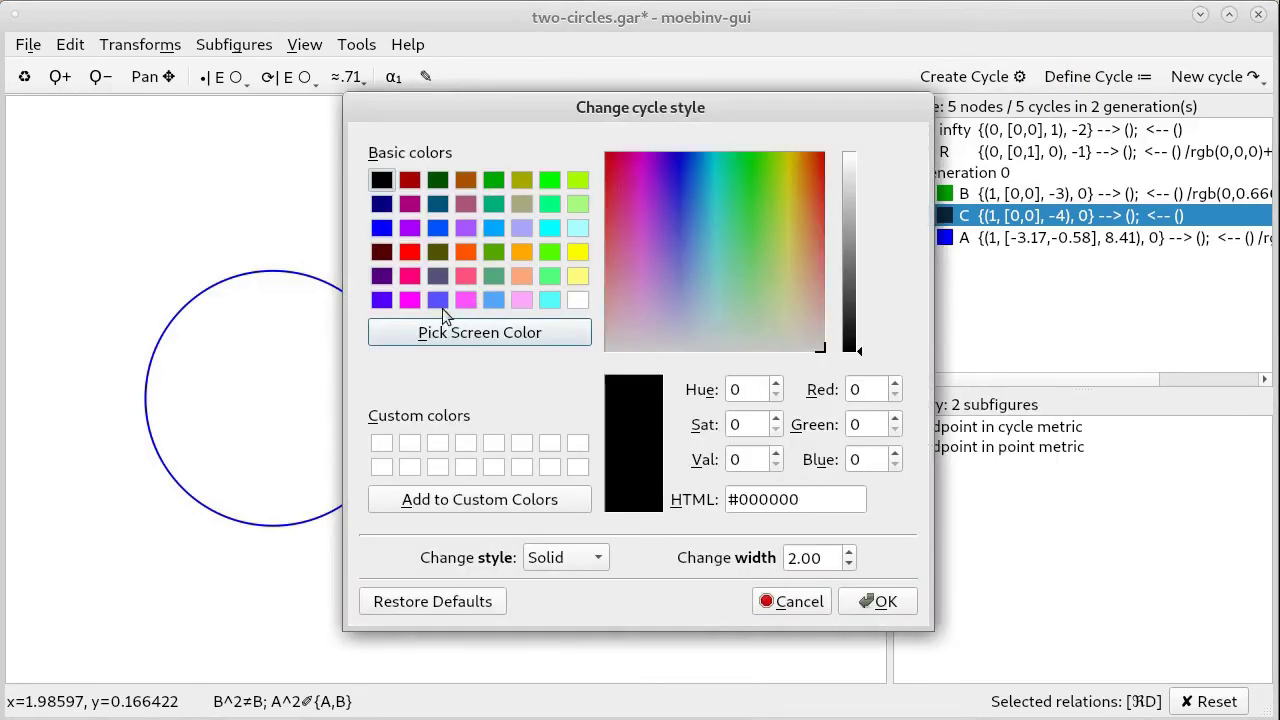
pyautogui.click(407, 301)
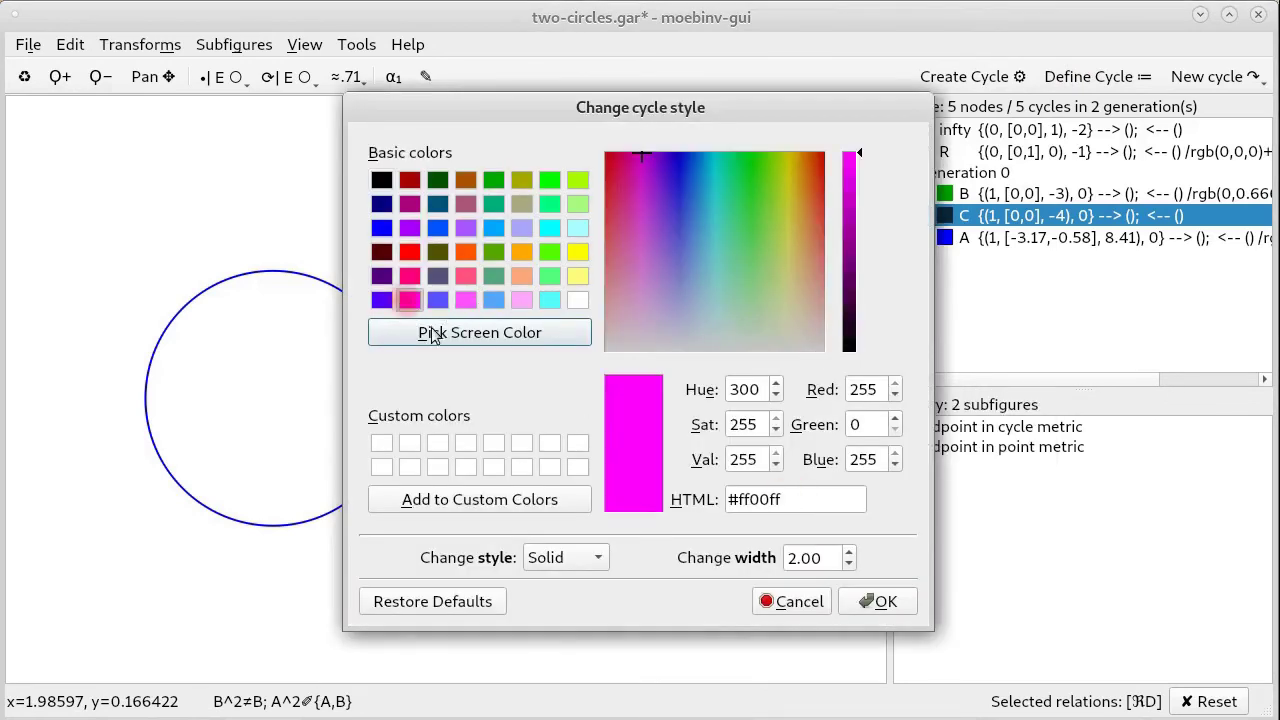
pyautogui.click(882, 601)
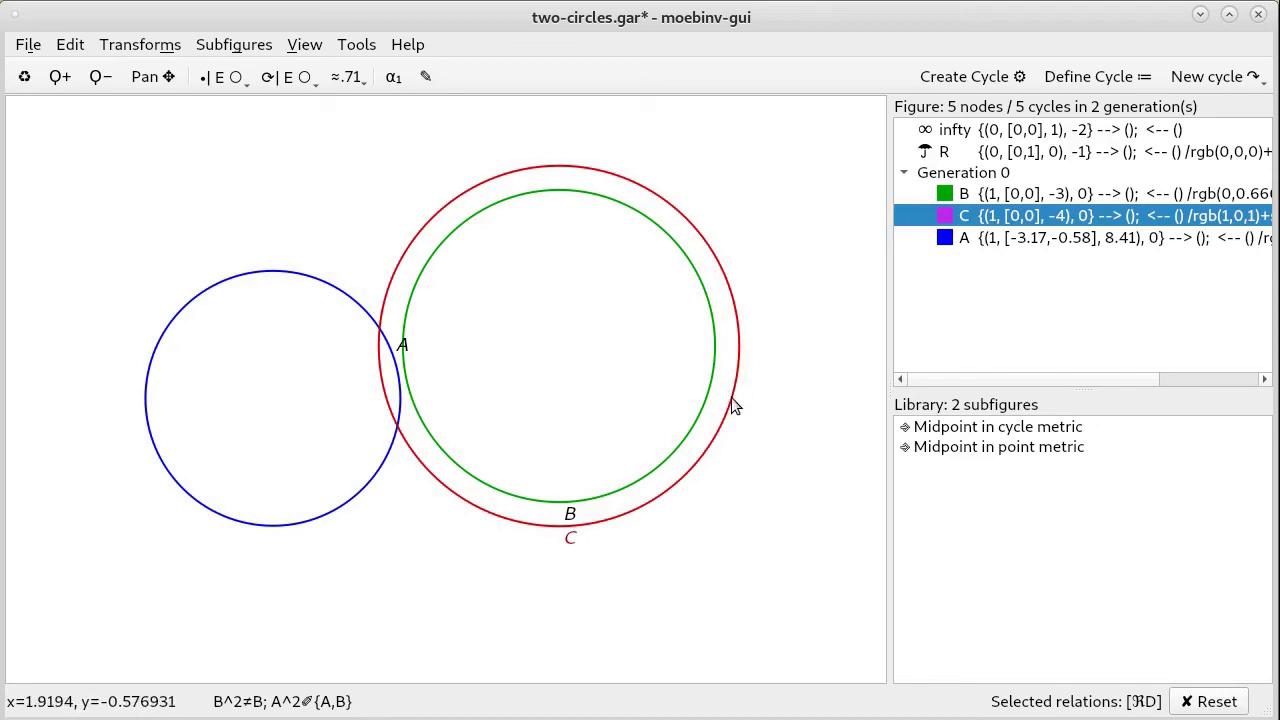
# Drag magenta circle C down and left beneath A and B, then select B and C
pyautogui.moveTo(731, 397); pyautogui.dragTo(612, 714)
pyautogui.click(467, 465)
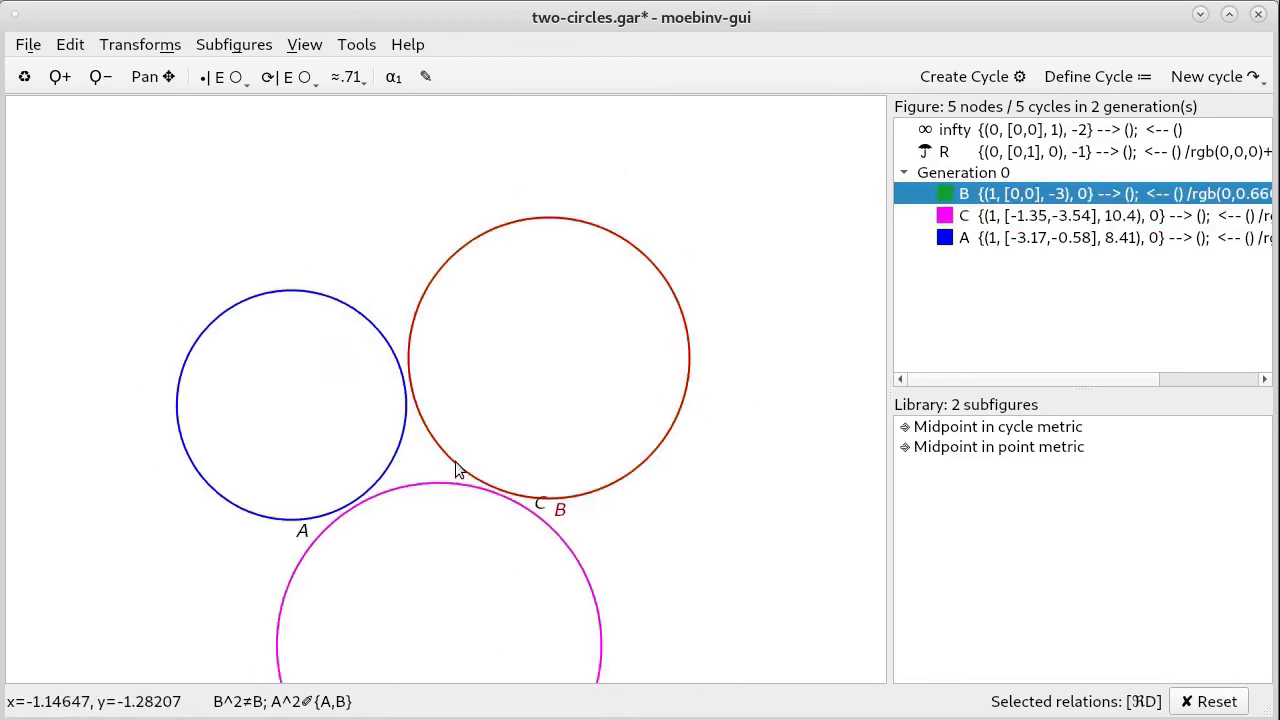
pyautogui.click(453, 482)
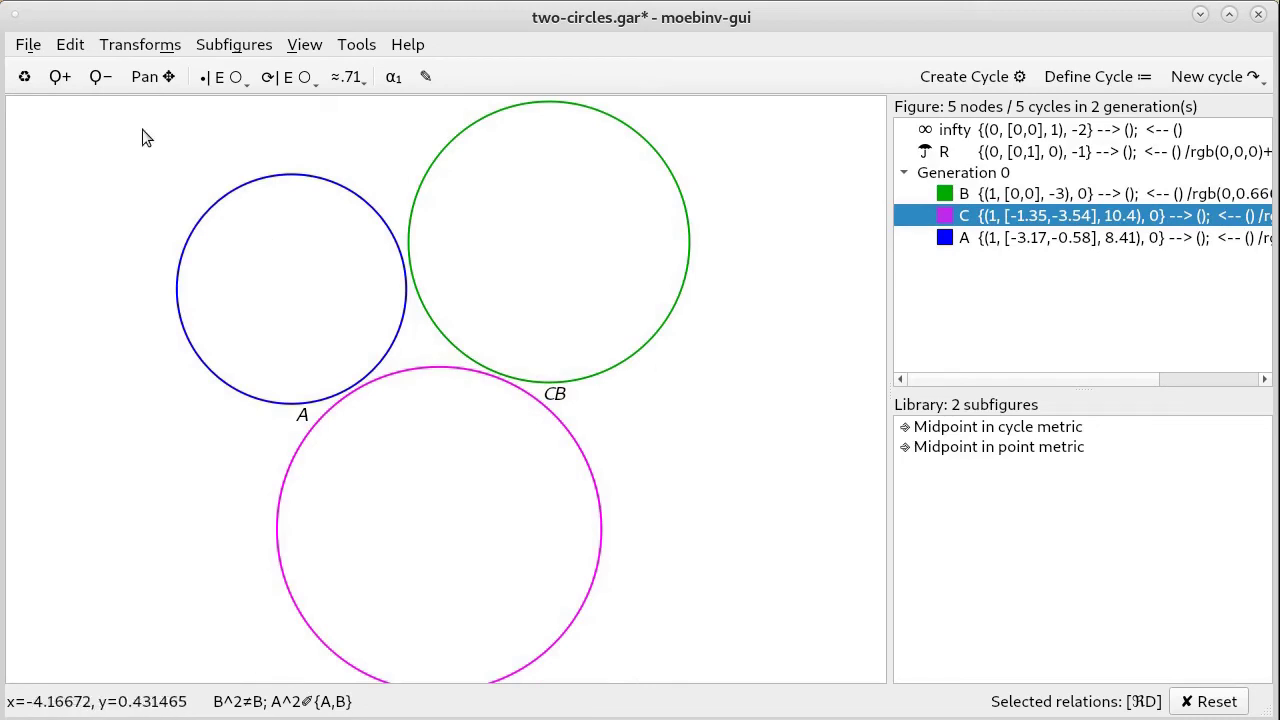
pyautogui.click(116, 48)
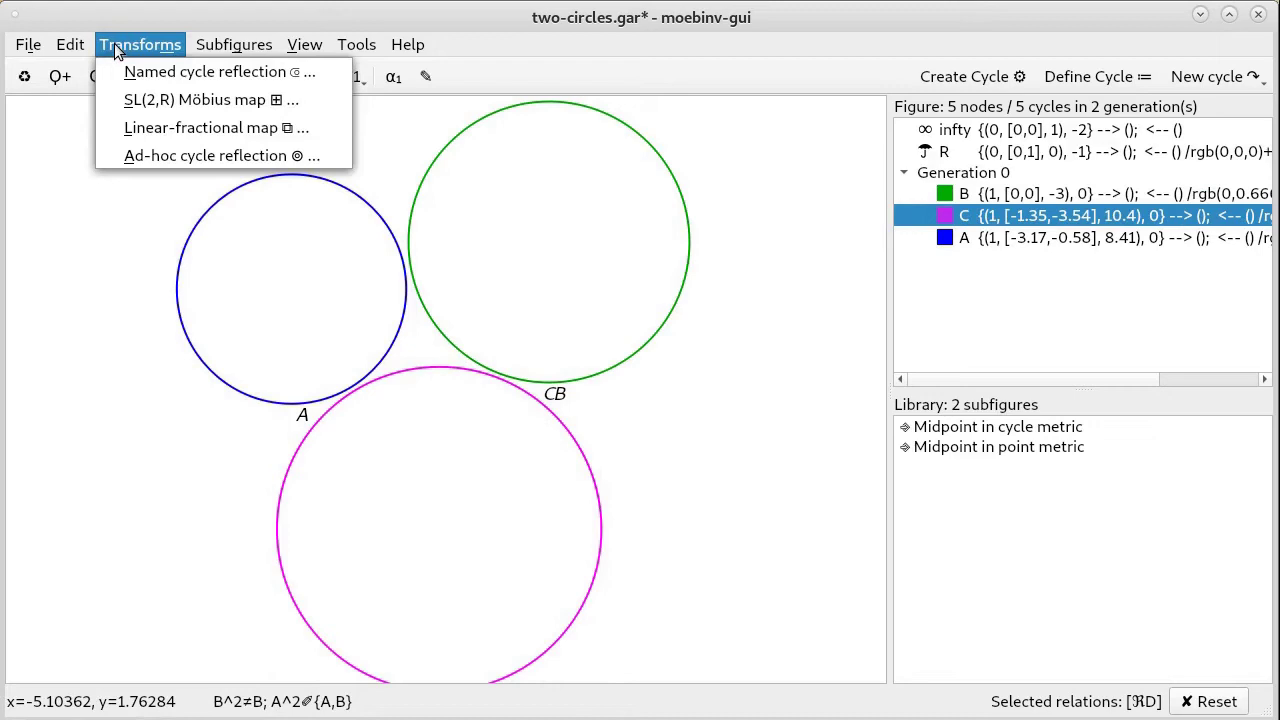
pyautogui.moveTo(27, 50)
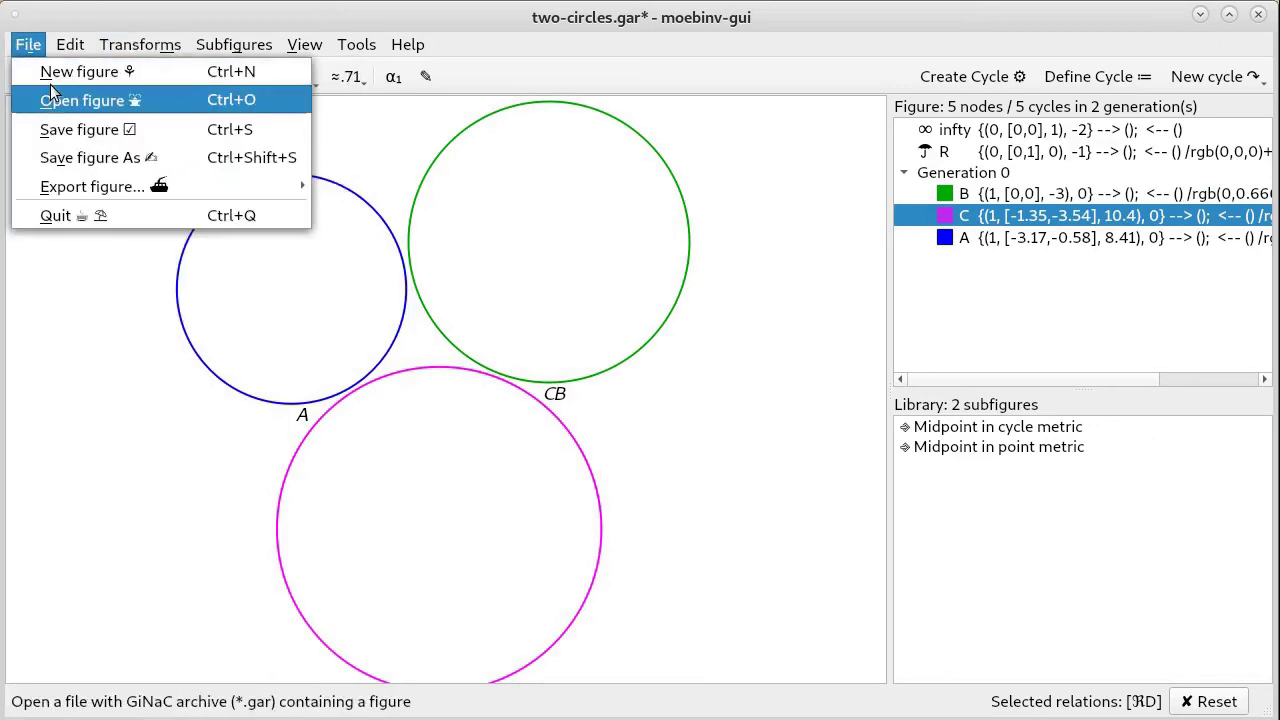
# Save the figure under the new name treee-circles
pyautogui.click(52, 157)
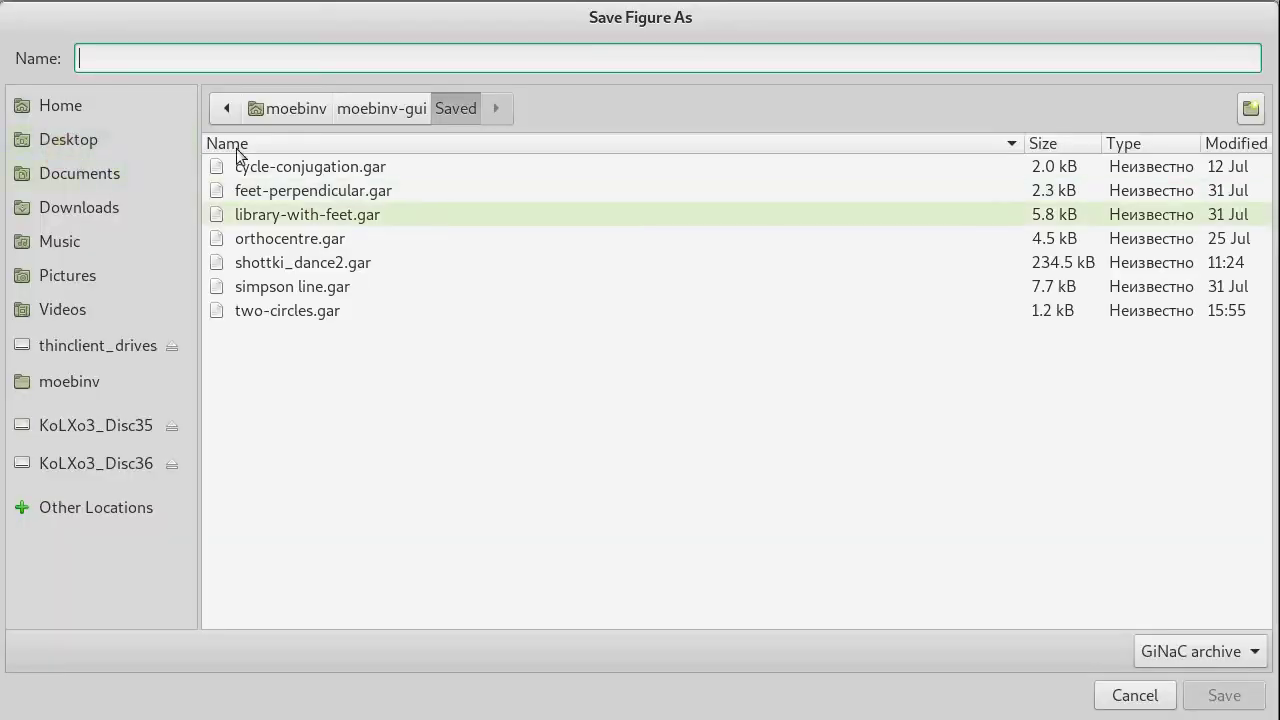
pyautogui.write('t')
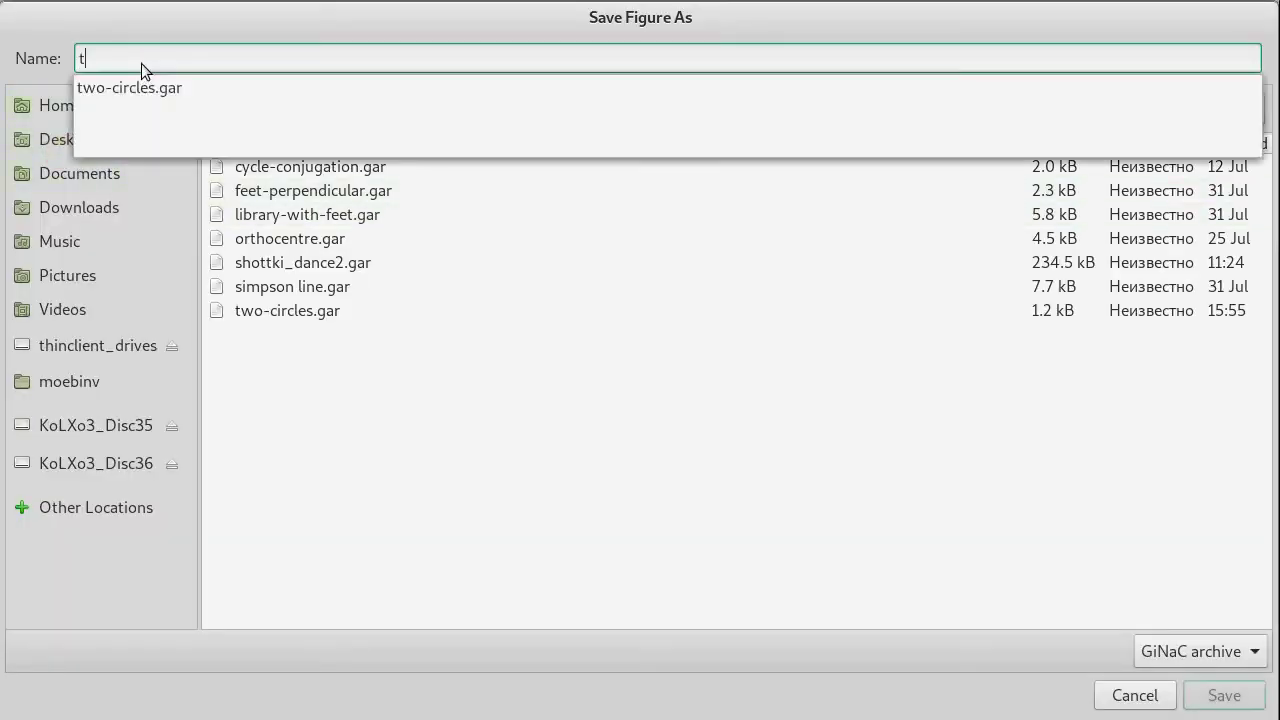
pyautogui.write('reee-circles')
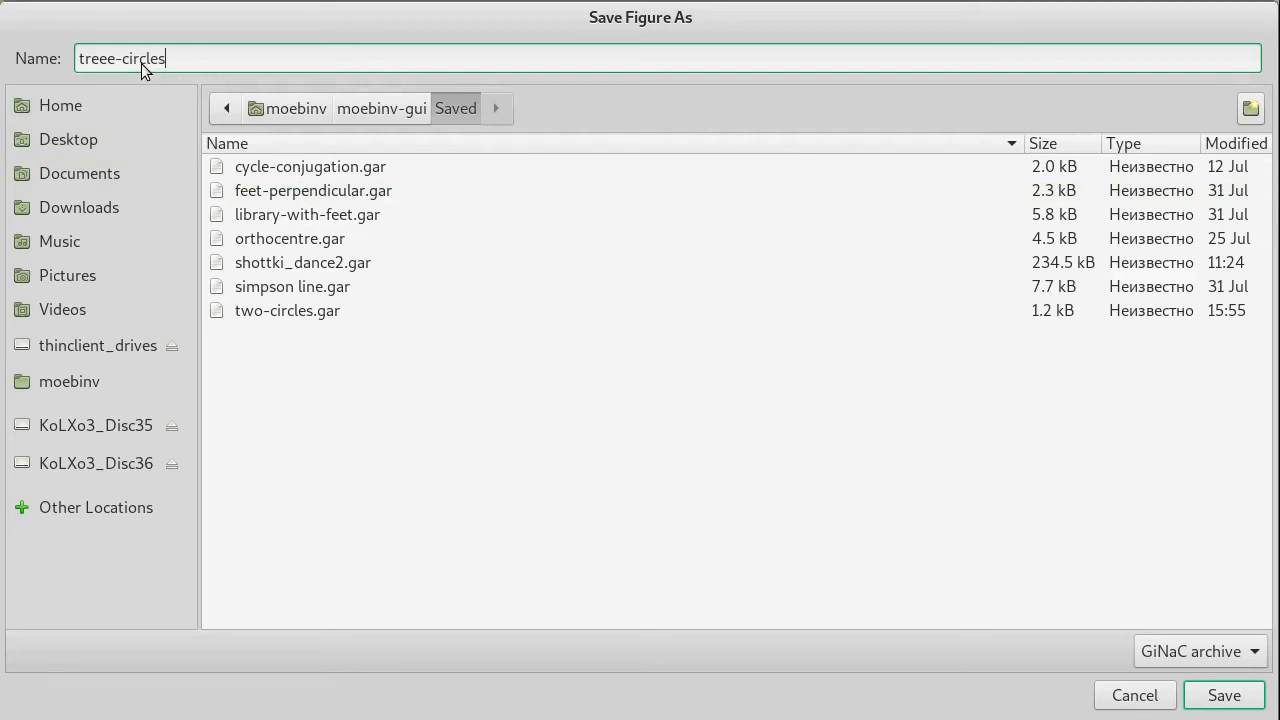
pyautogui.click(1222, 694)
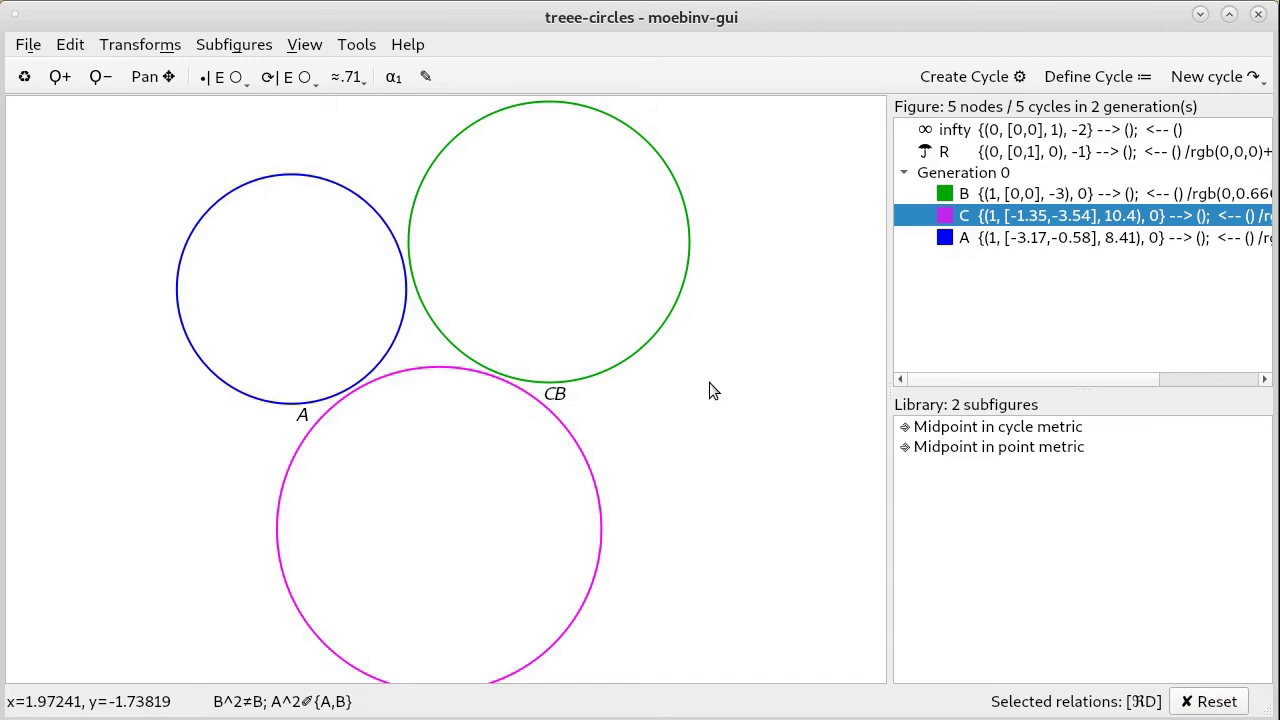
# Reflect the figure in named cycle A, including the original cycles
pyautogui.click(138, 44)
pyautogui.click(128, 69)
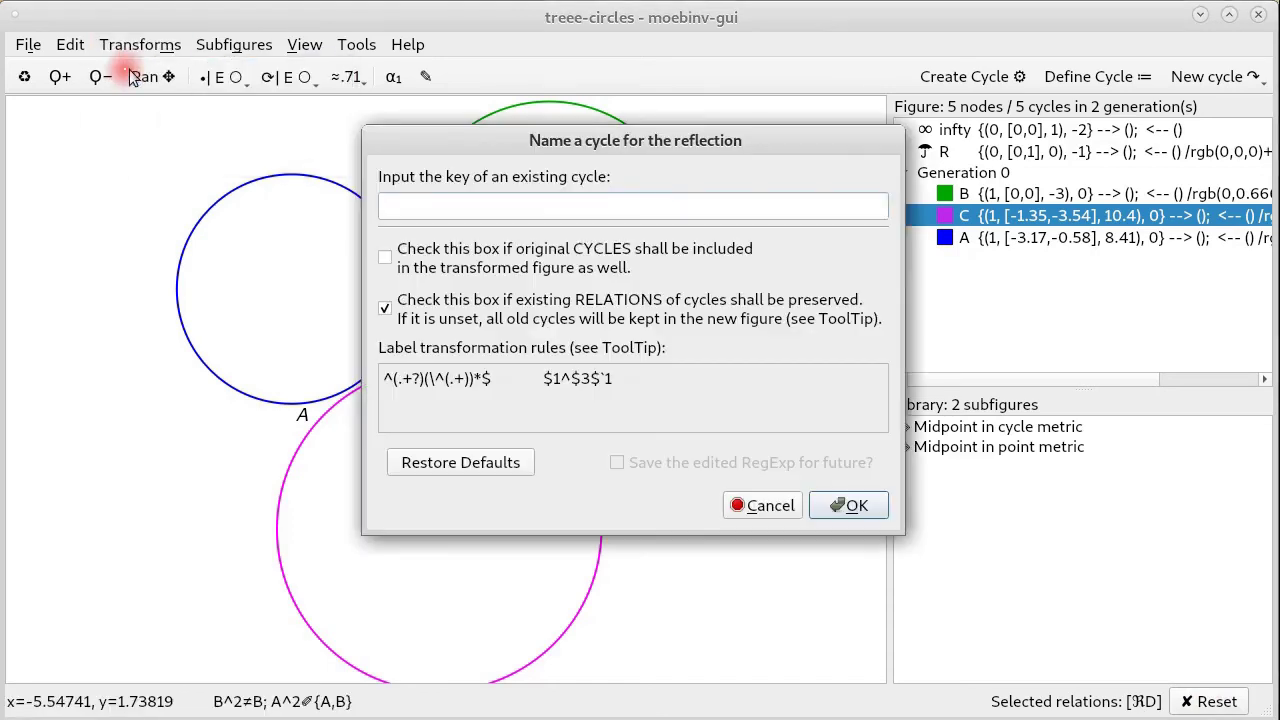
pyautogui.click(386, 257)
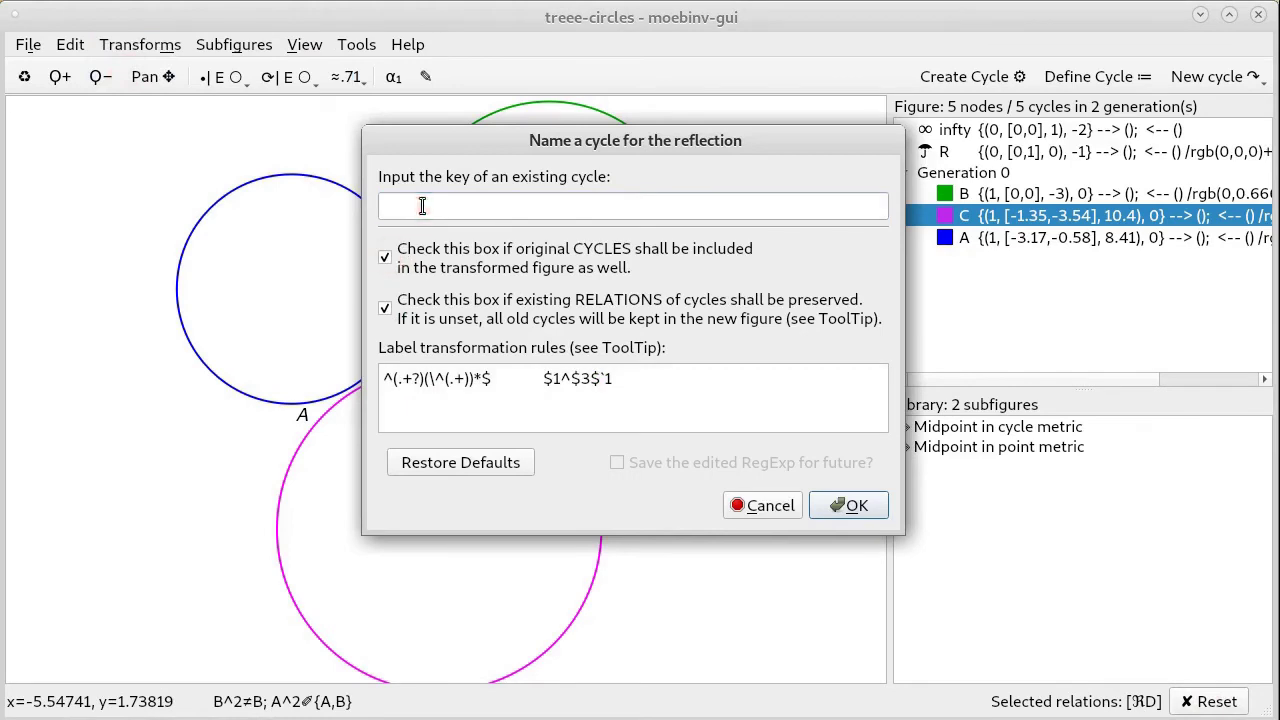
pyautogui.click(422, 206)
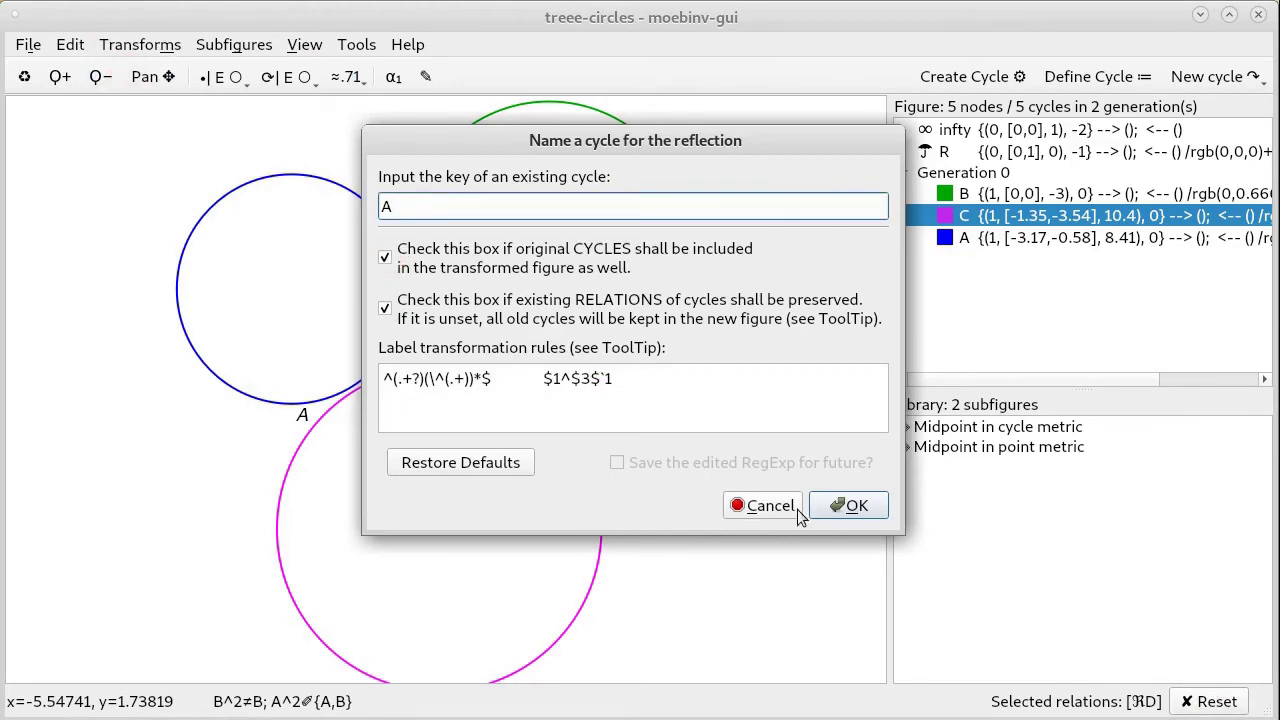
pyautogui.click(835, 505)
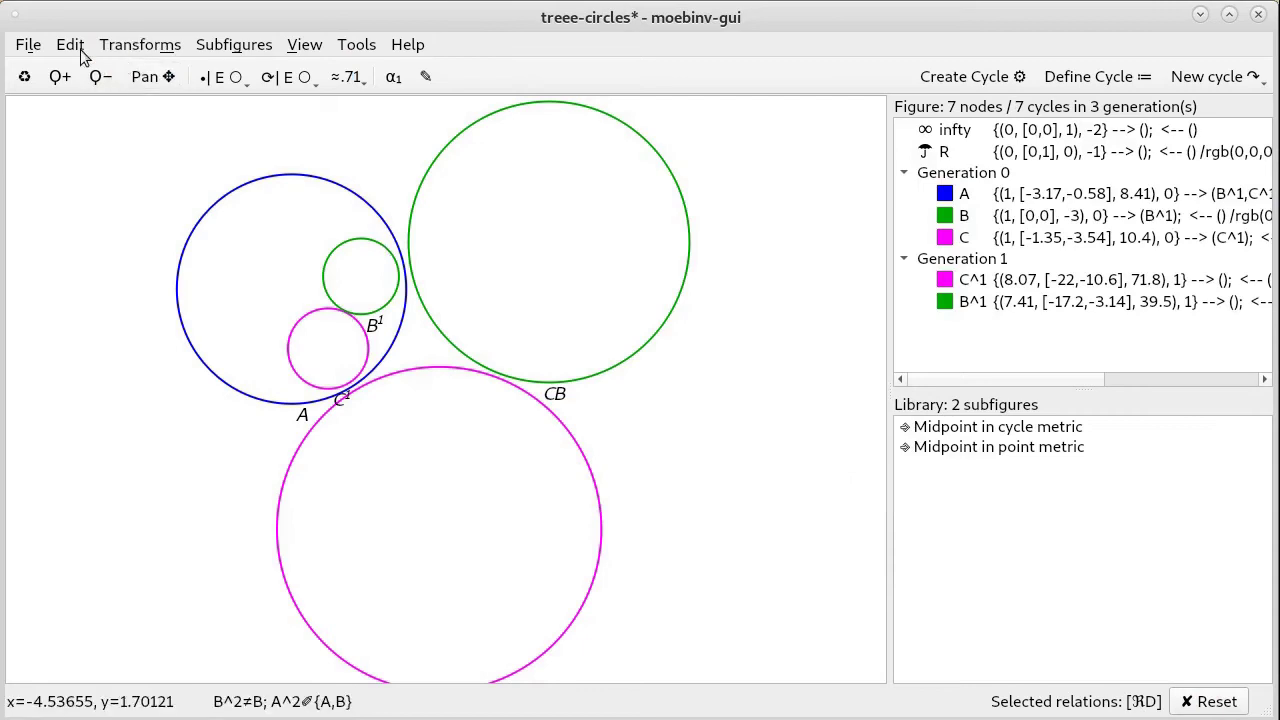
# Reflect in named cycle B, keeping originals and removing the trailing 1 from the label rule
pyautogui.click(160, 45)
pyautogui.click(160, 80)
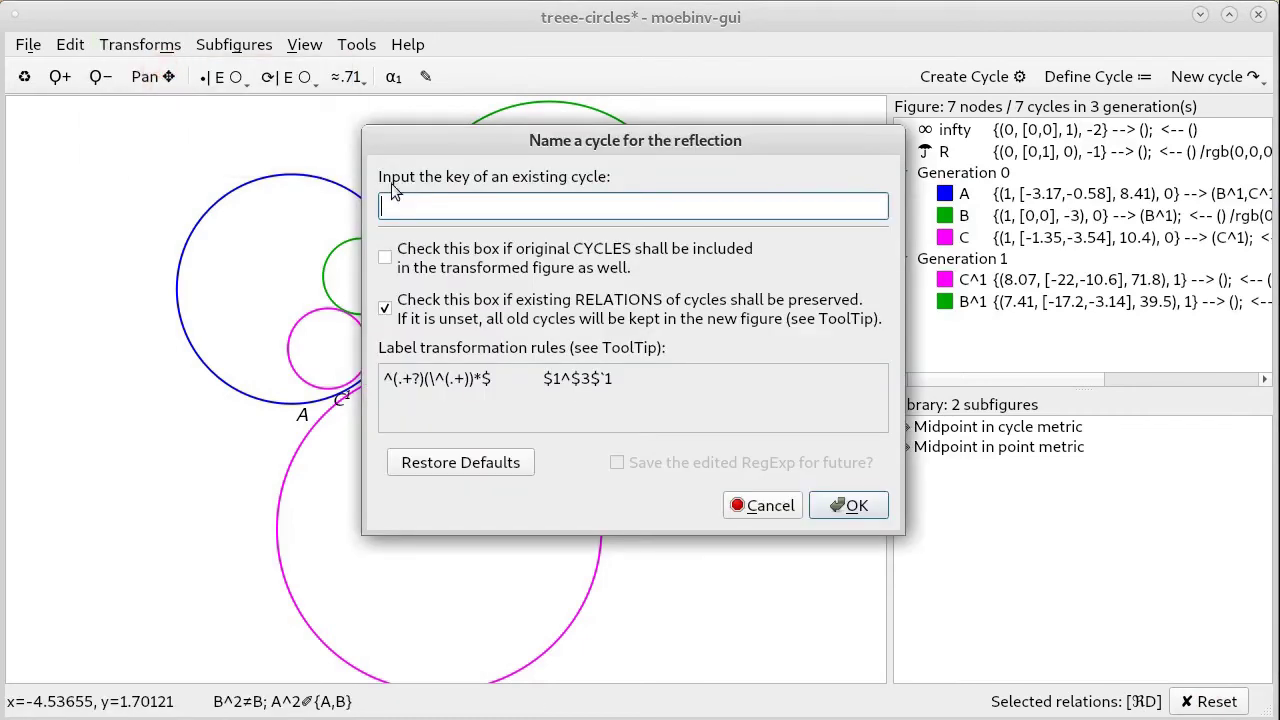
pyautogui.click(385, 256)
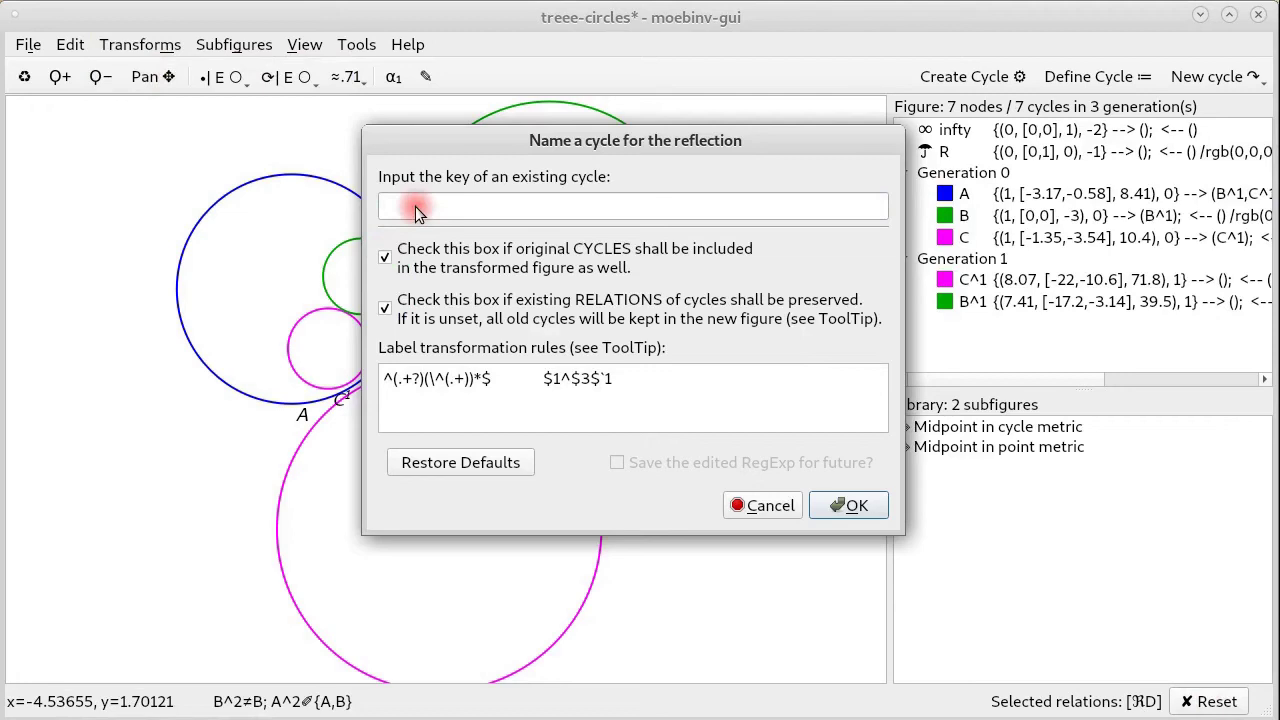
pyautogui.click(435, 207)
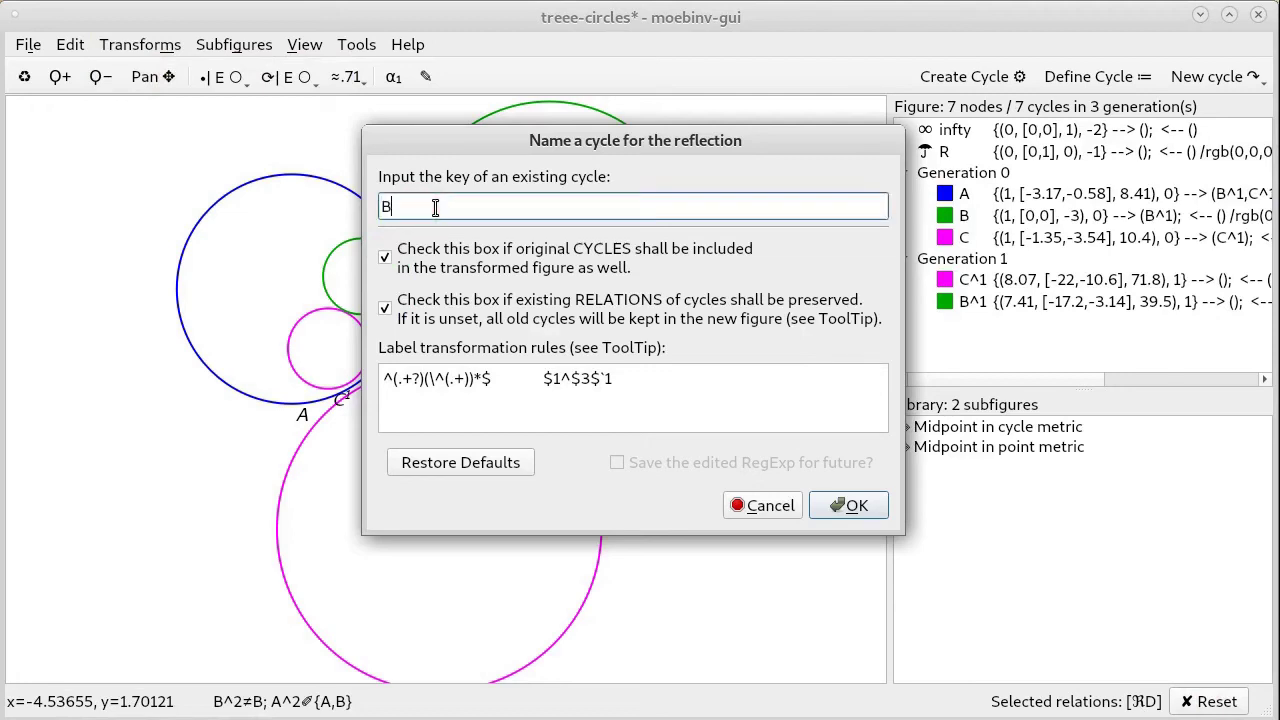
pyautogui.write('B')
pyautogui.click(641, 391)
pyautogui.press('BackSpace')
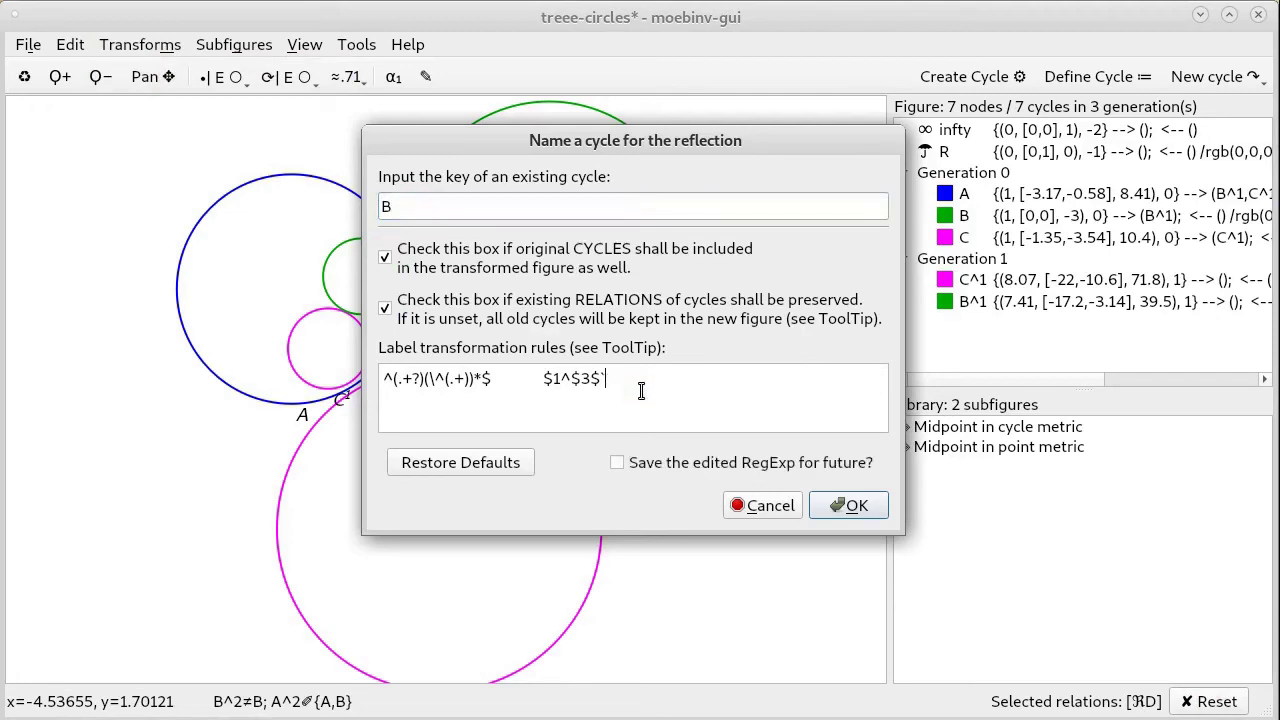
pyautogui.click(858, 506)
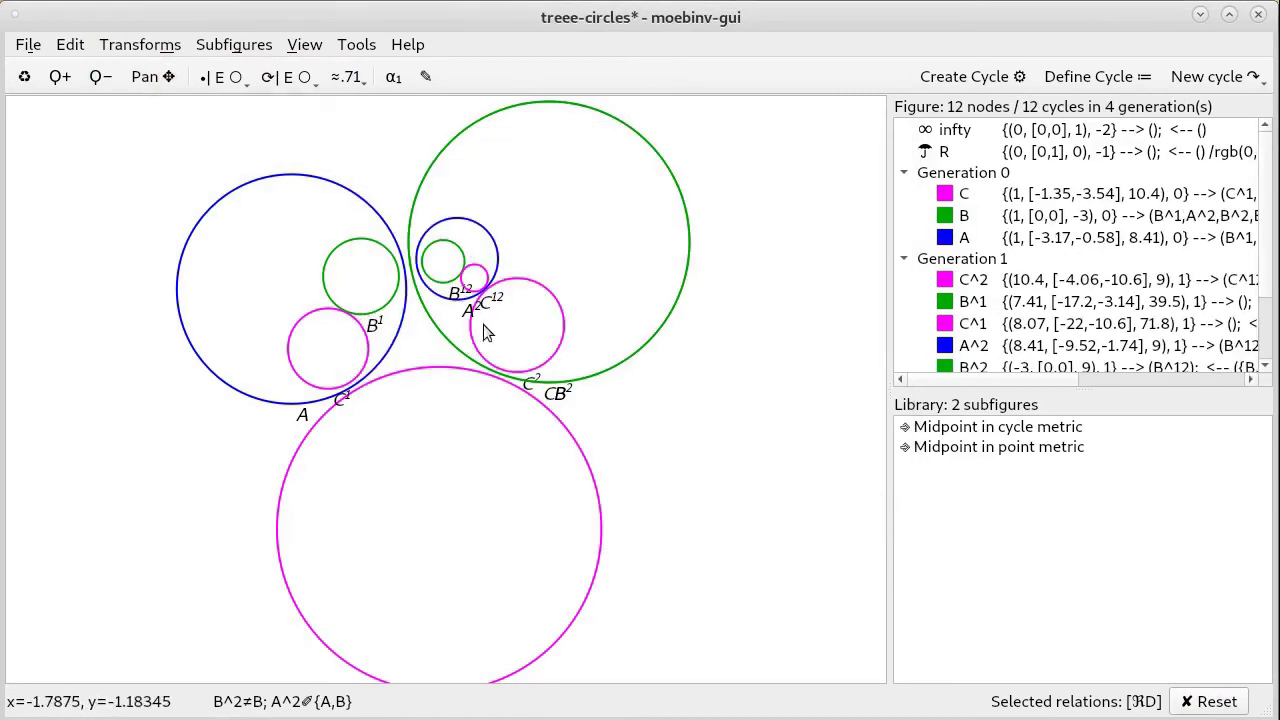
# Reflect in named cycle C with originals included and the label rule's trailing 1 removed
pyautogui.click(140, 44)
pyautogui.click(157, 70)
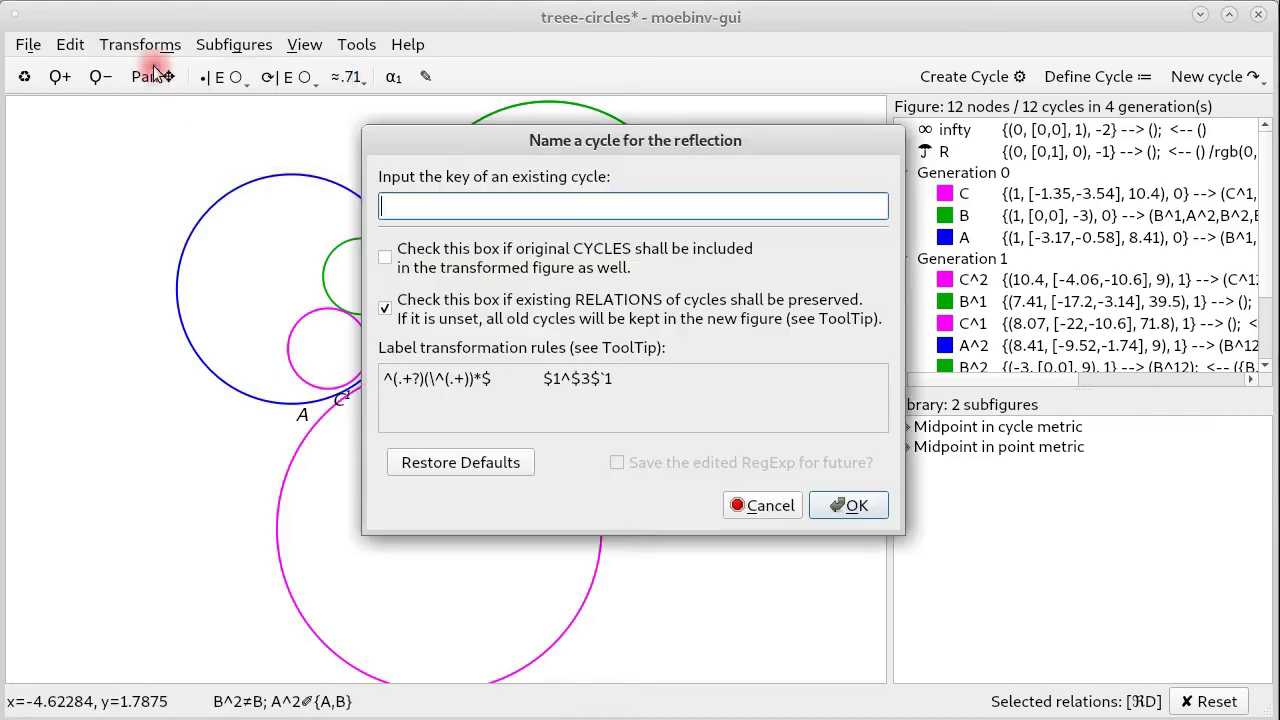
pyautogui.click(383, 257)
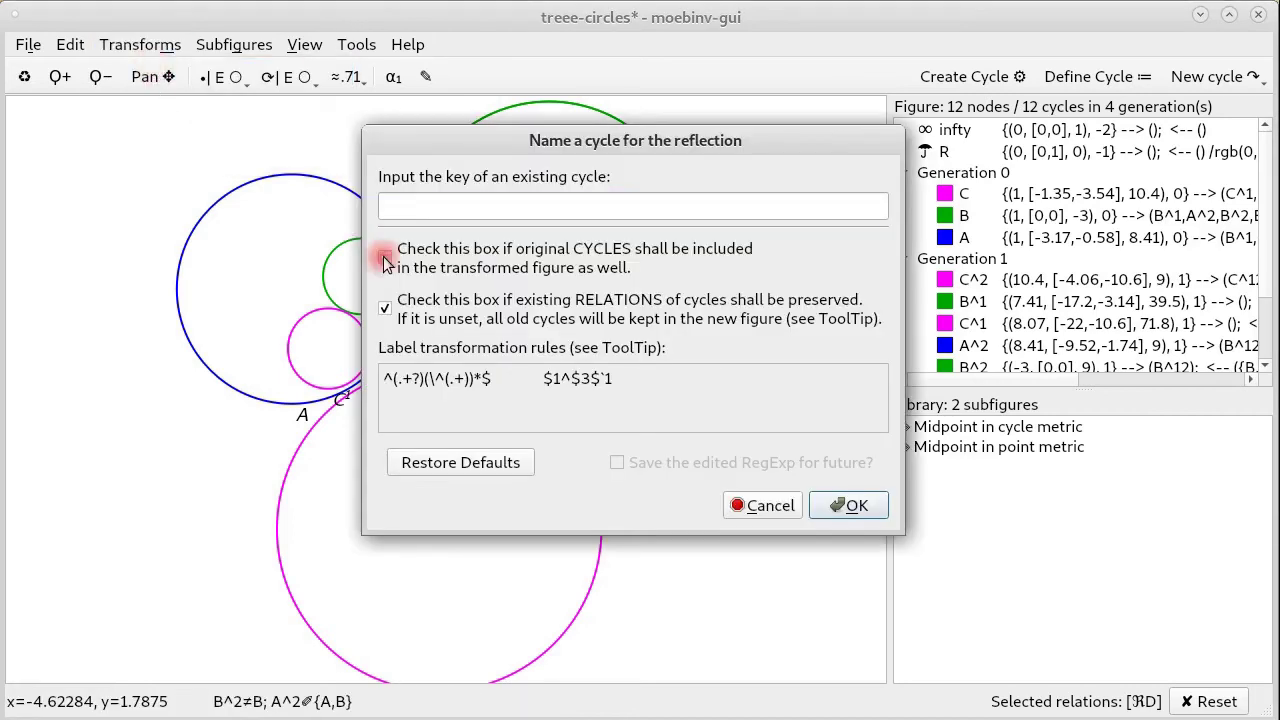
pyautogui.click(419, 206)
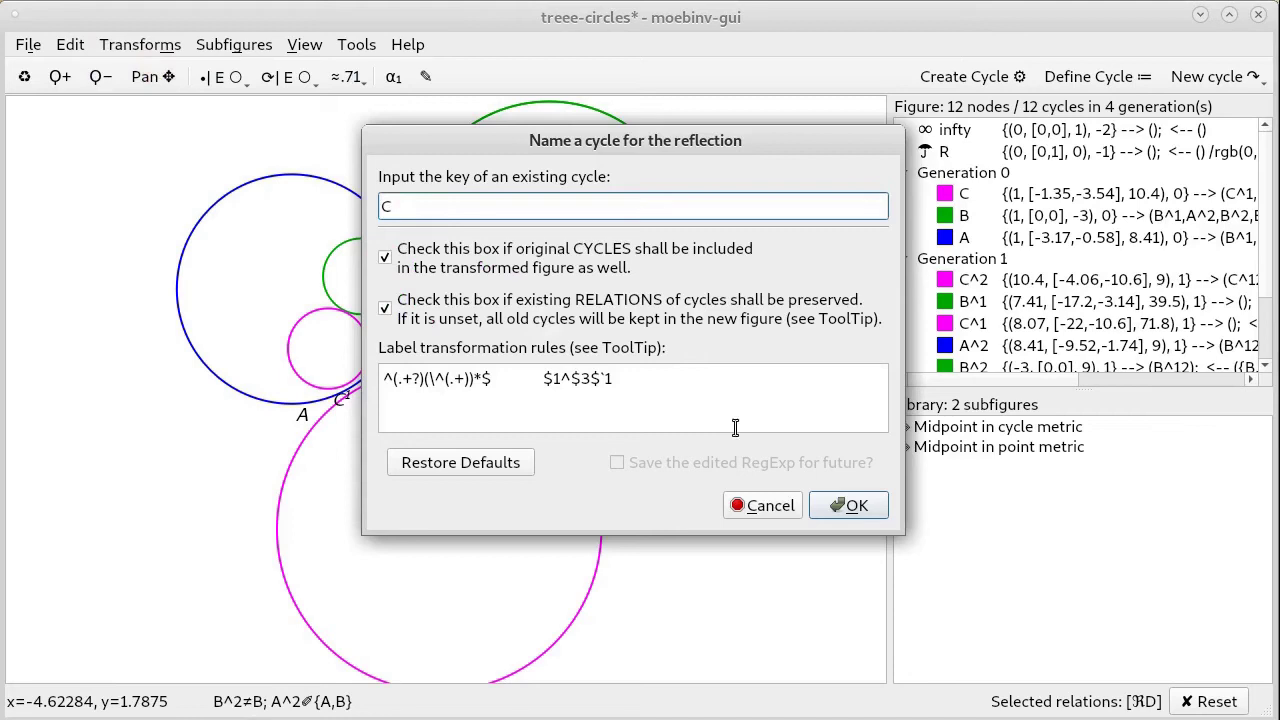
pyautogui.click(687, 379)
pyautogui.press('BackSpace')
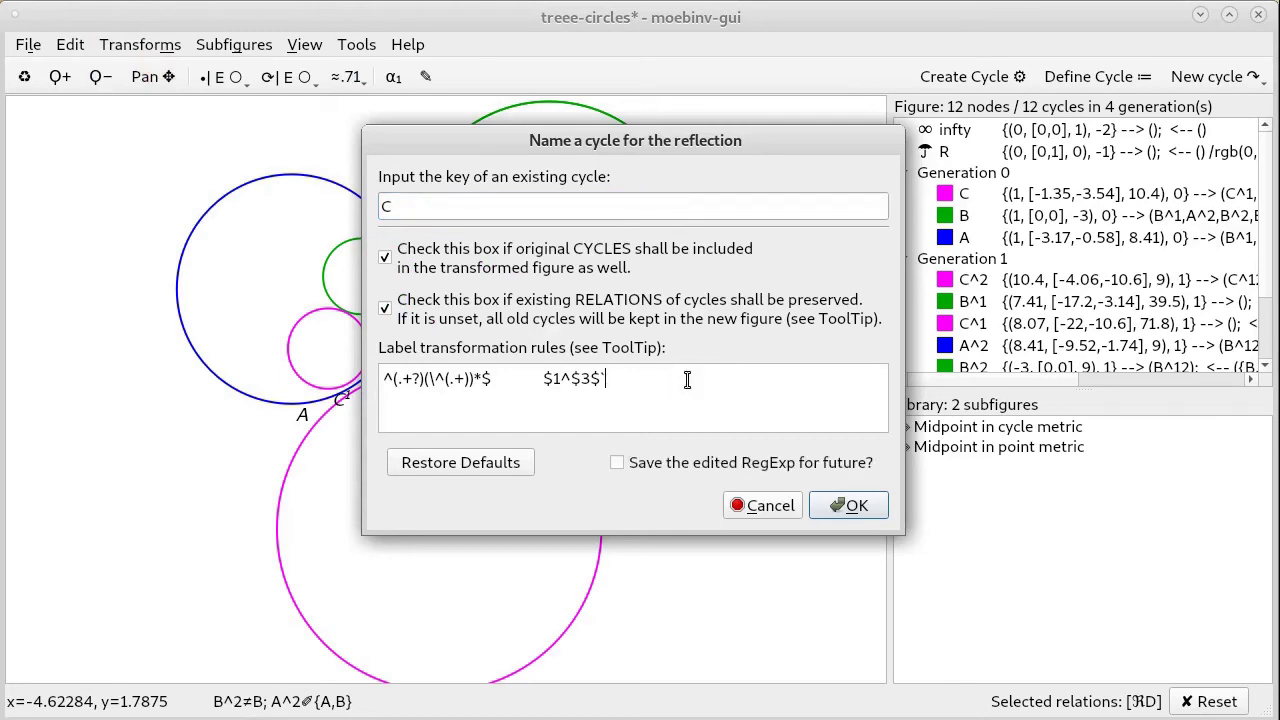
pyautogui.click(851, 505)
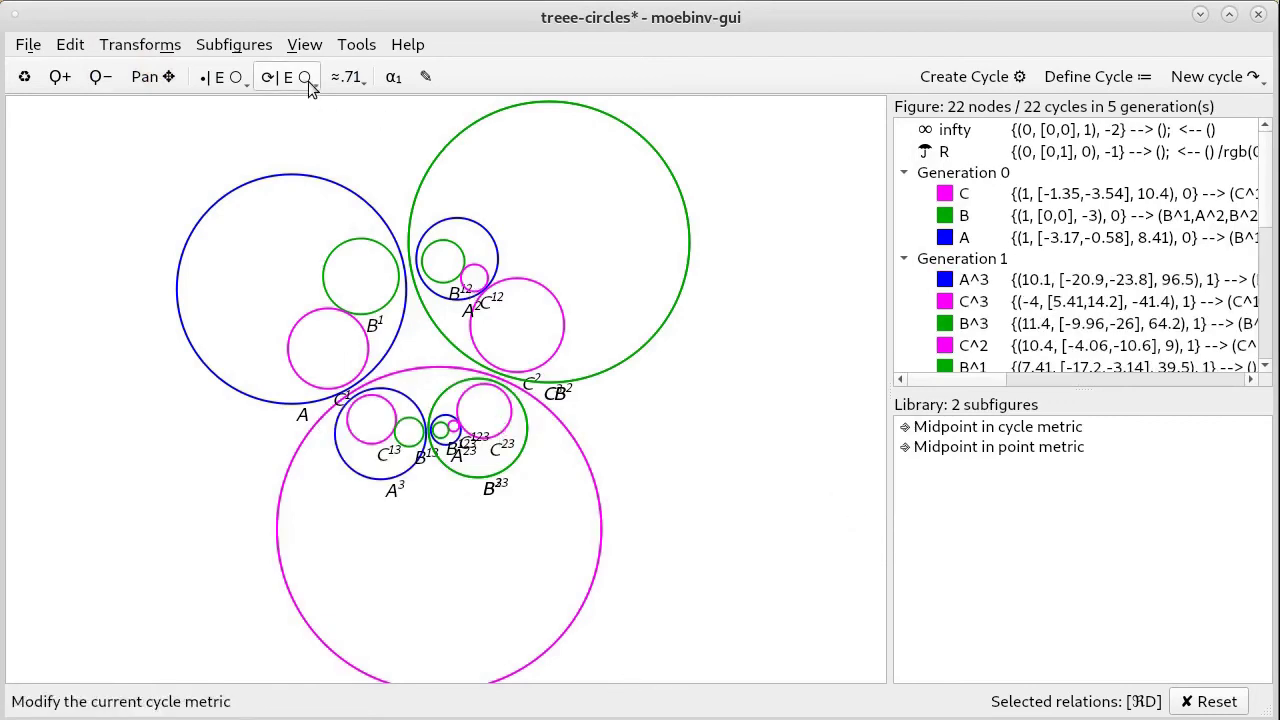
# Turn off Show Labels, then select the small circles B^12, A^23 and C^23
pyautogui.click(314, 50)
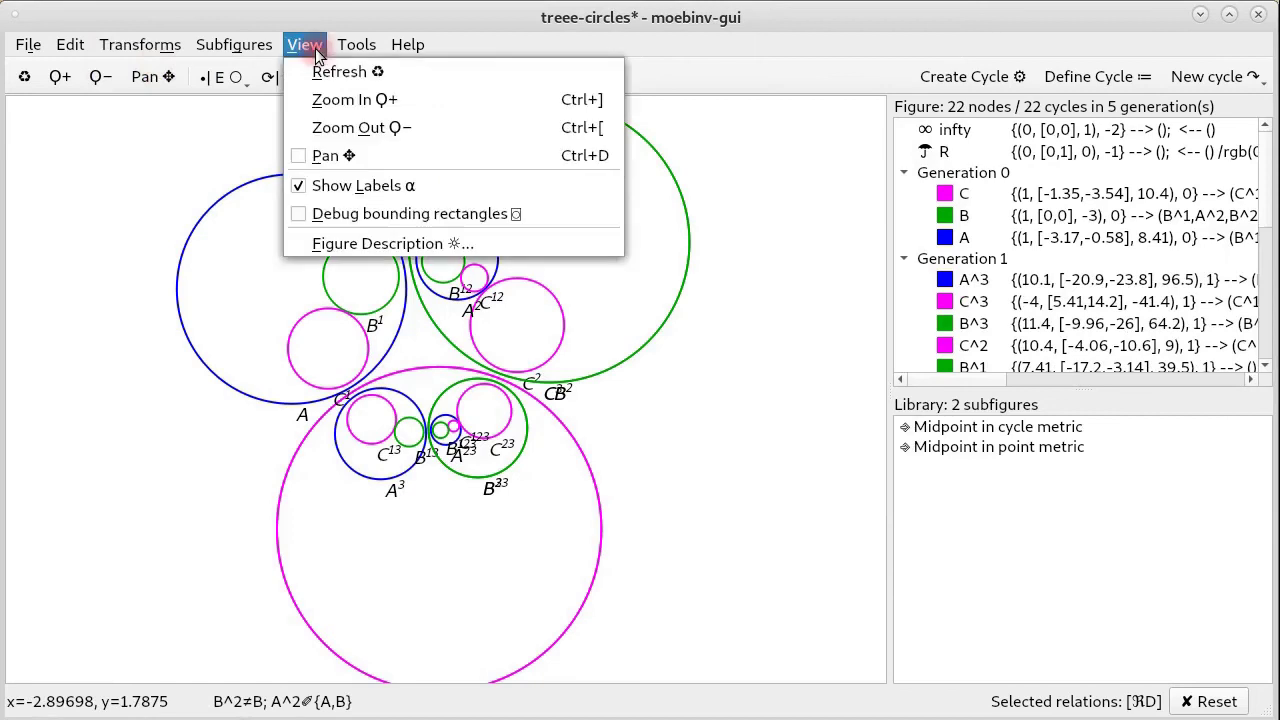
pyautogui.click(328, 187)
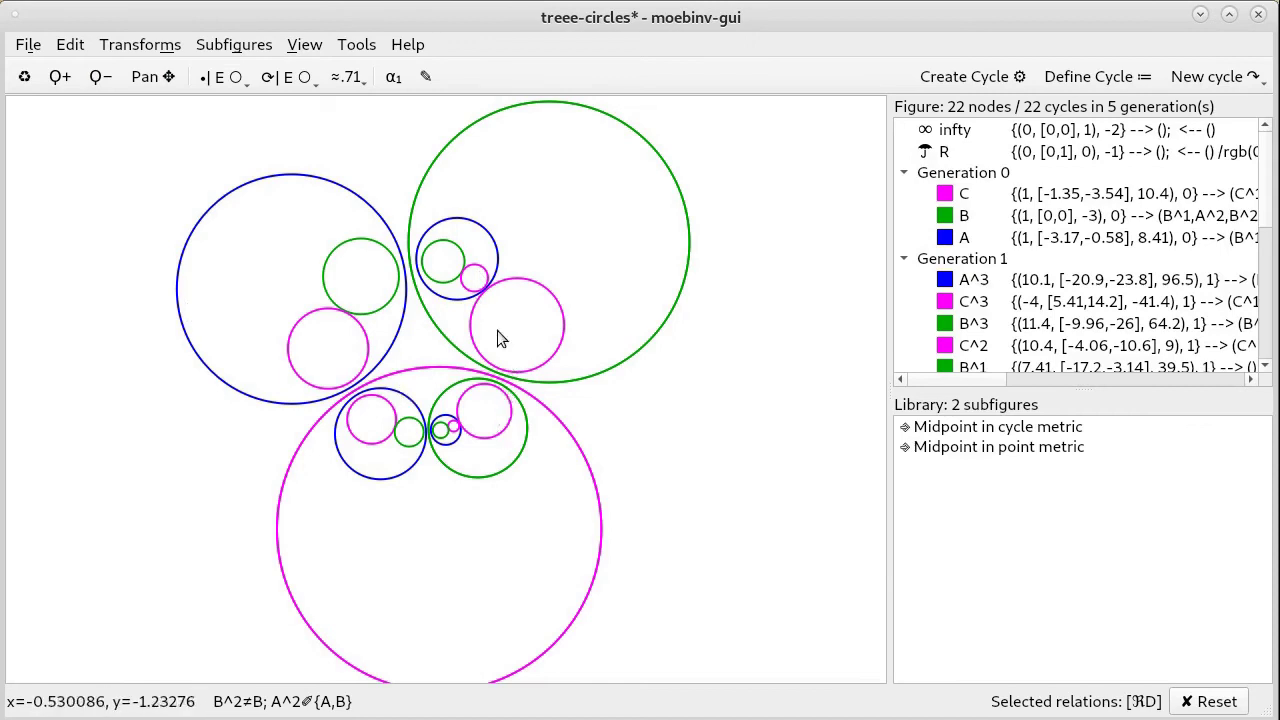
pyautogui.click(424, 258)
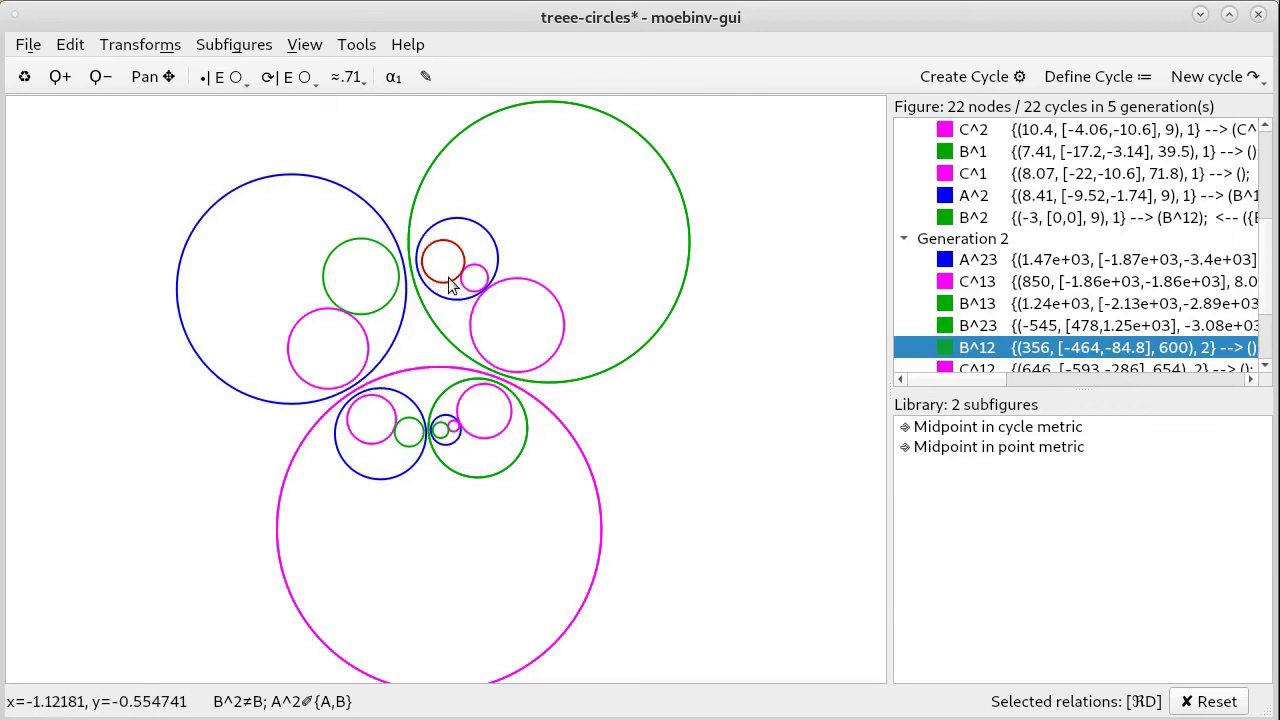
pyautogui.click(460, 438)
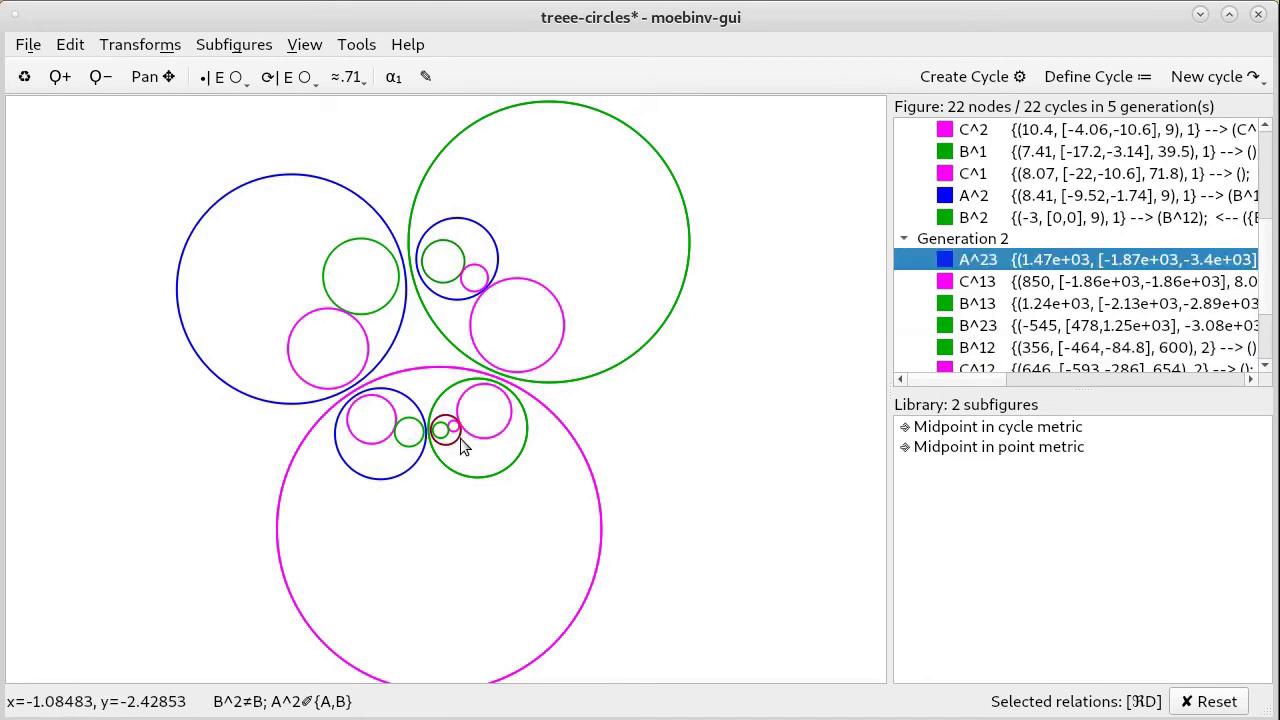
pyautogui.click(472, 441)
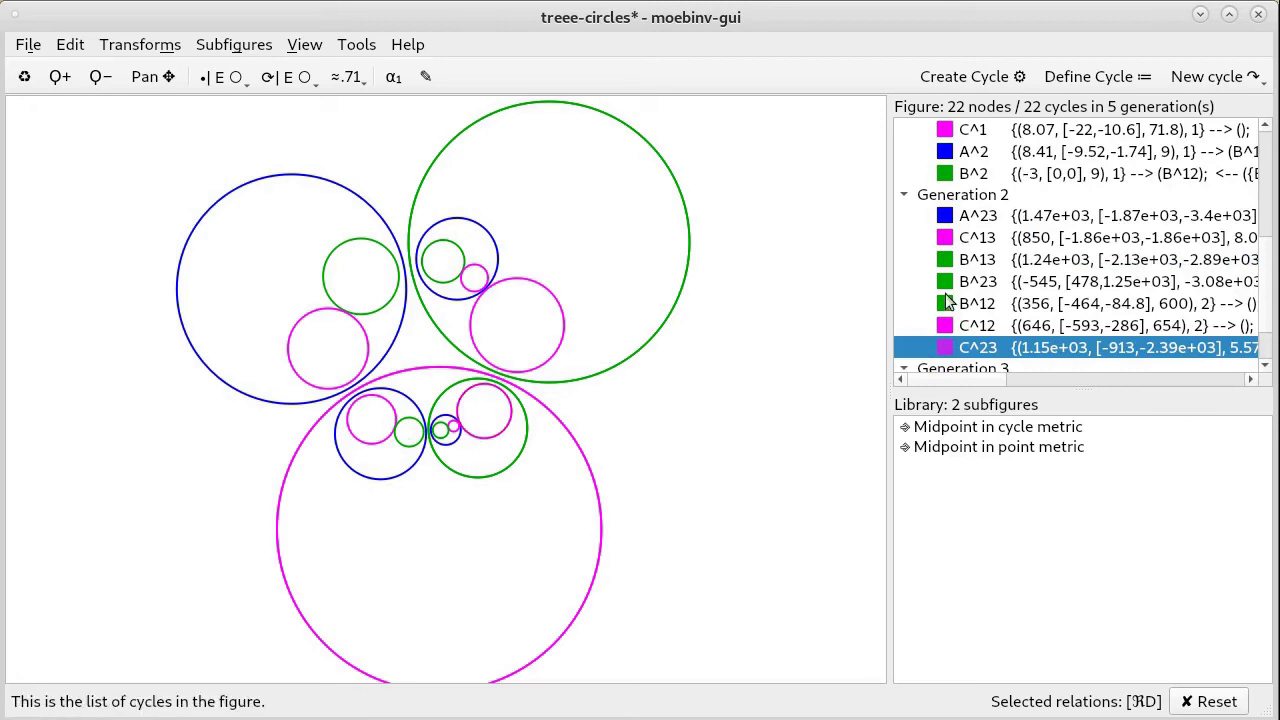
# Add Orthogonal metric relations to circles A, B and C for the new cycle D
pyautogui.click(368, 213)
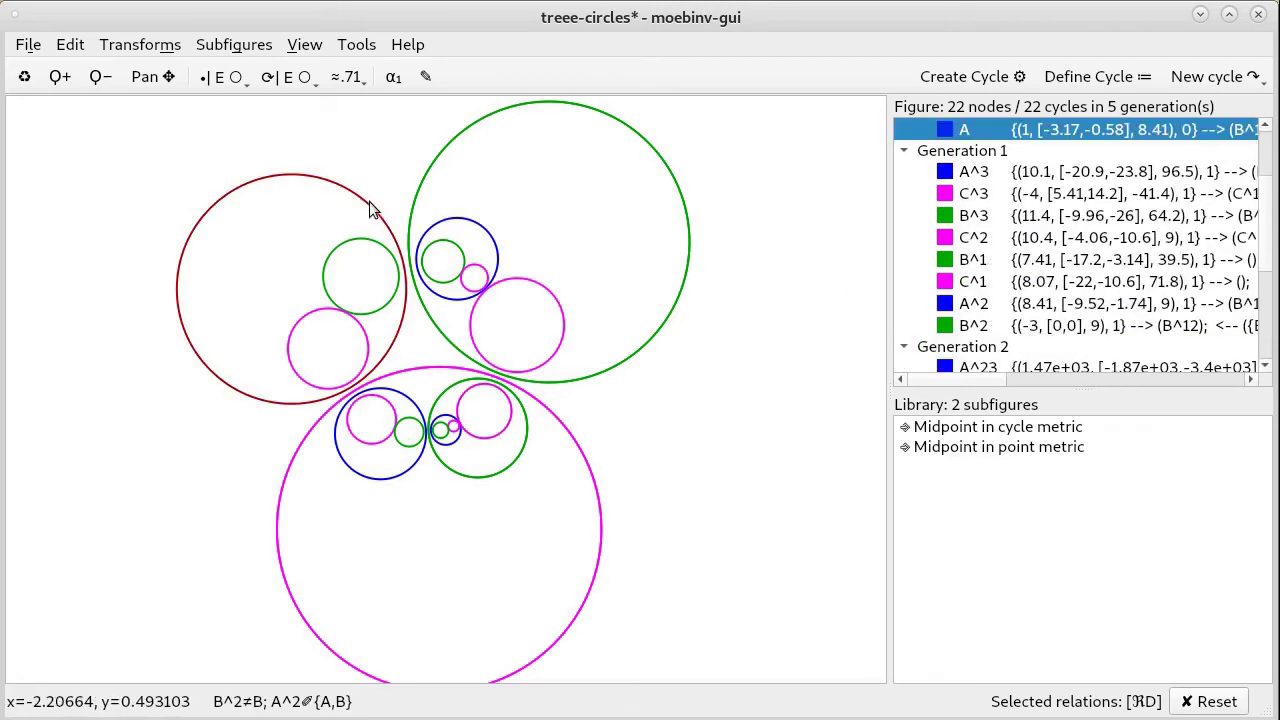
pyautogui.rightClick(371, 205)
pyautogui.moveTo(480, 215)
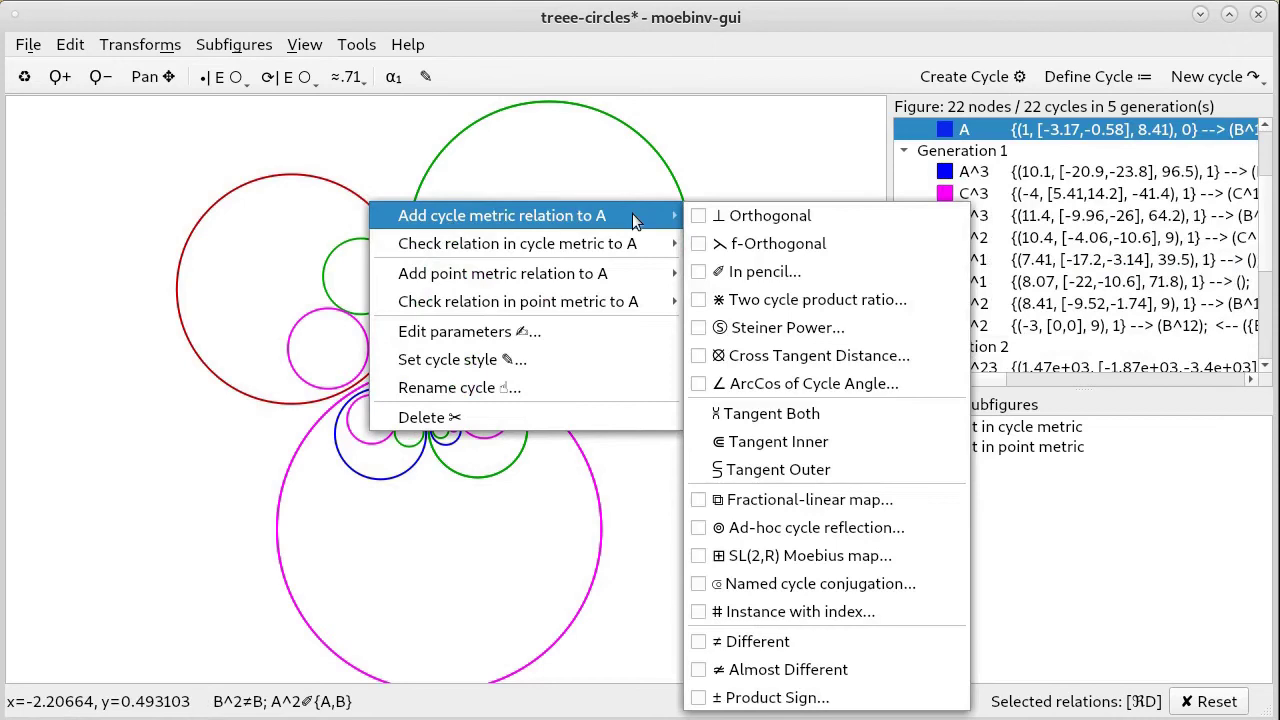
pyautogui.click(718, 215)
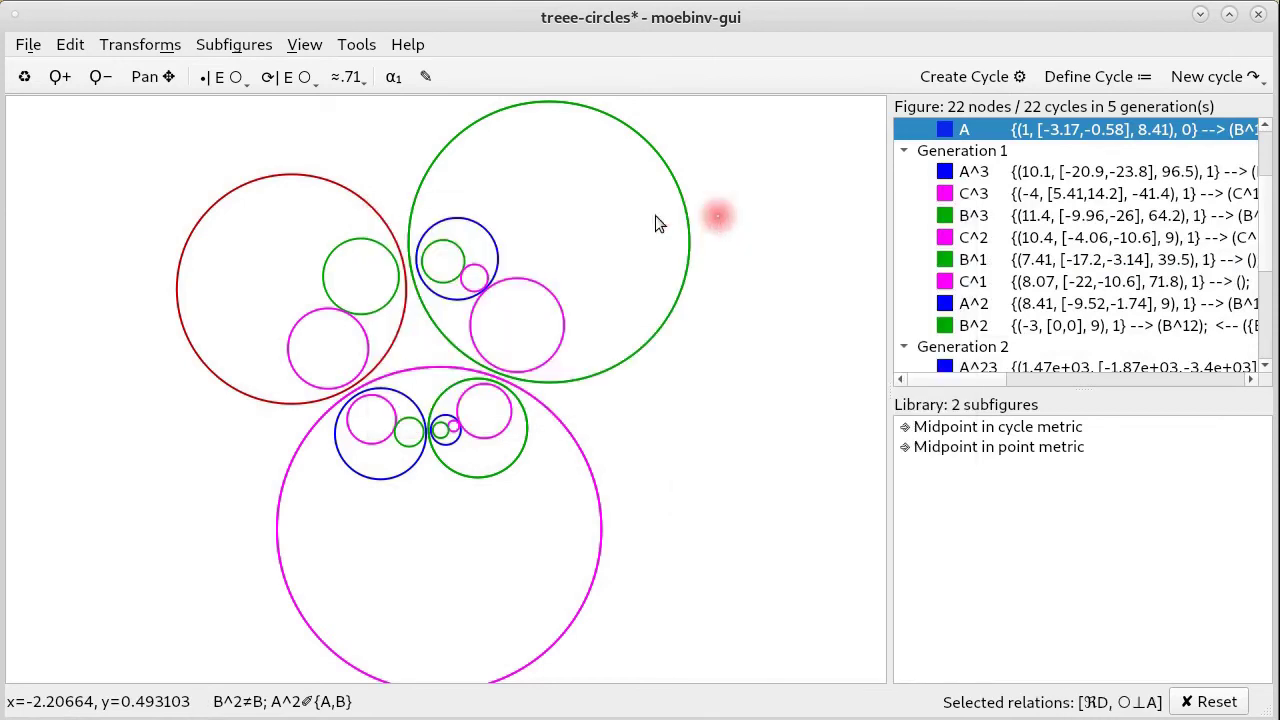
pyautogui.click(426, 178)
pyautogui.rightClick(427, 176)
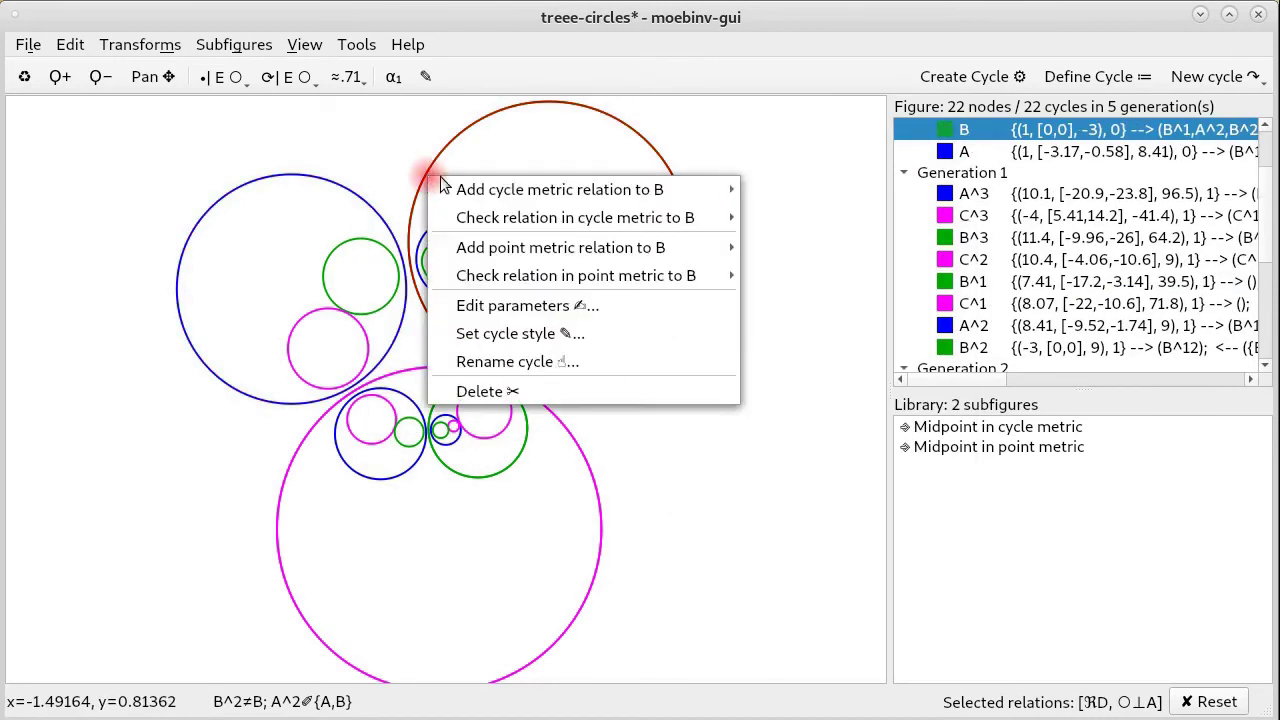
pyautogui.moveTo(603, 193)
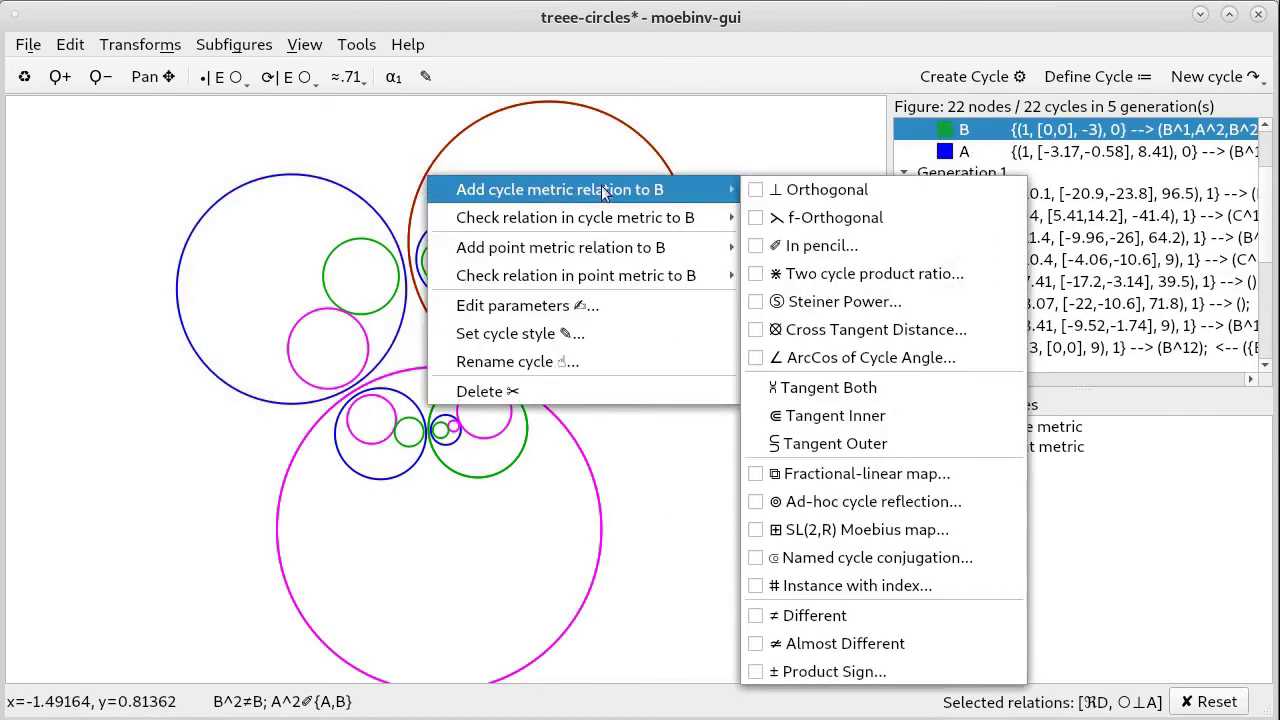
pyautogui.click(792, 190)
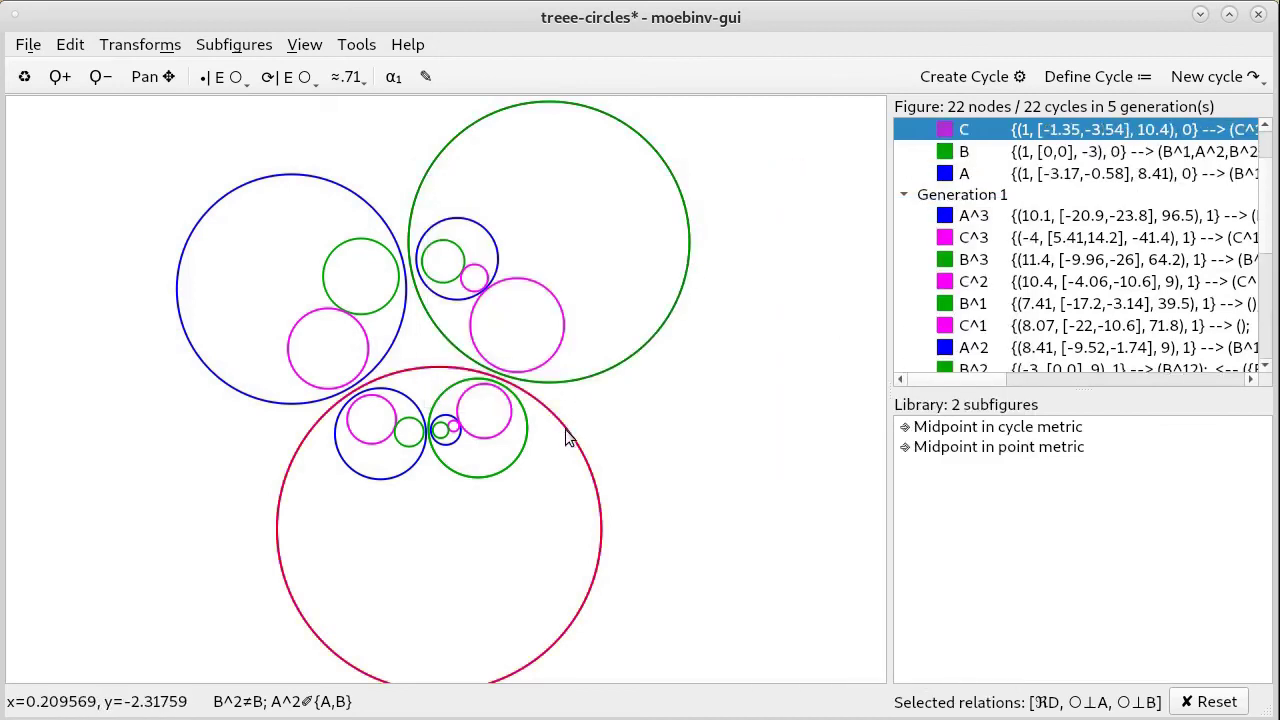
pyautogui.rightClick(565, 429)
pyautogui.moveTo(664, 440)
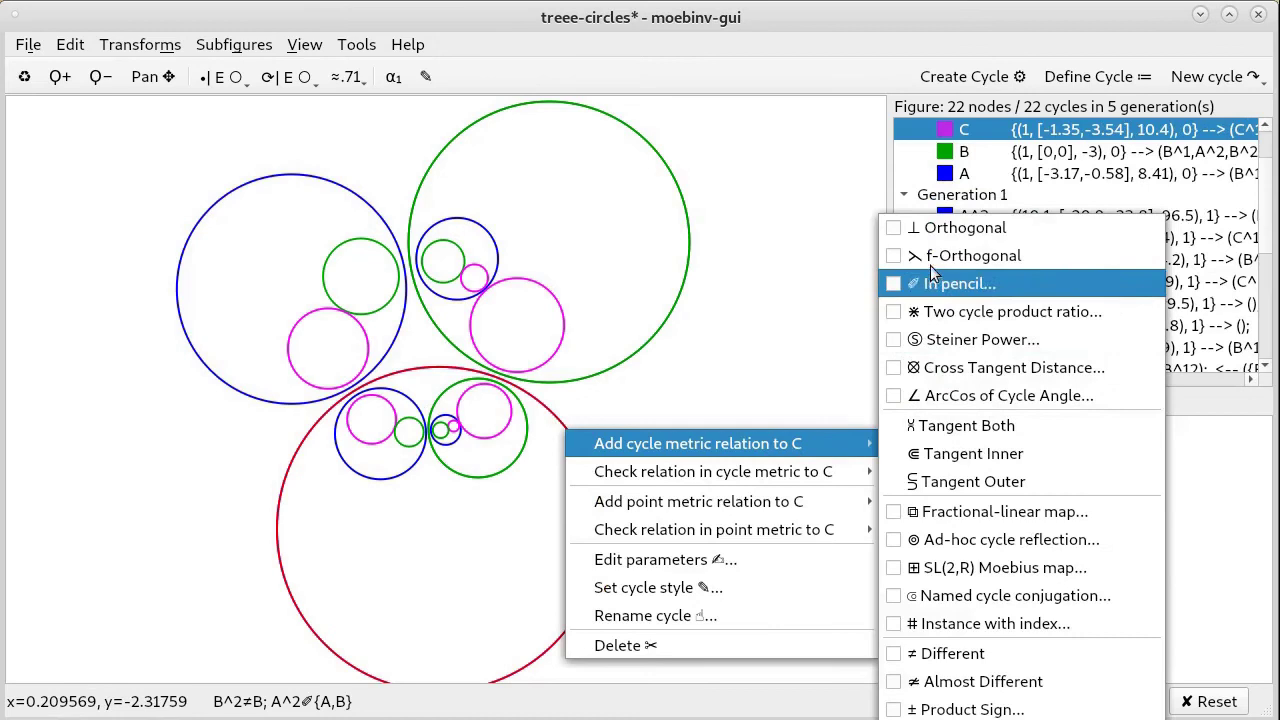
pyautogui.click(916, 228)
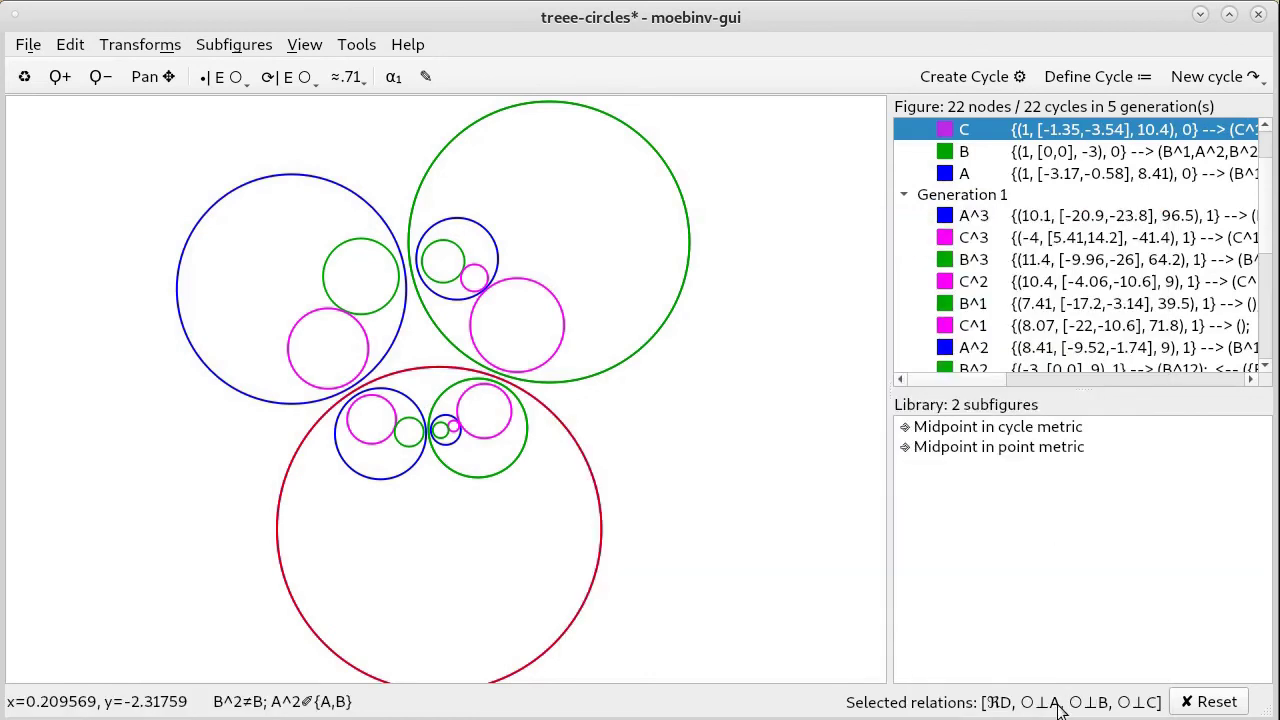
pyautogui.moveTo(1060, 708)
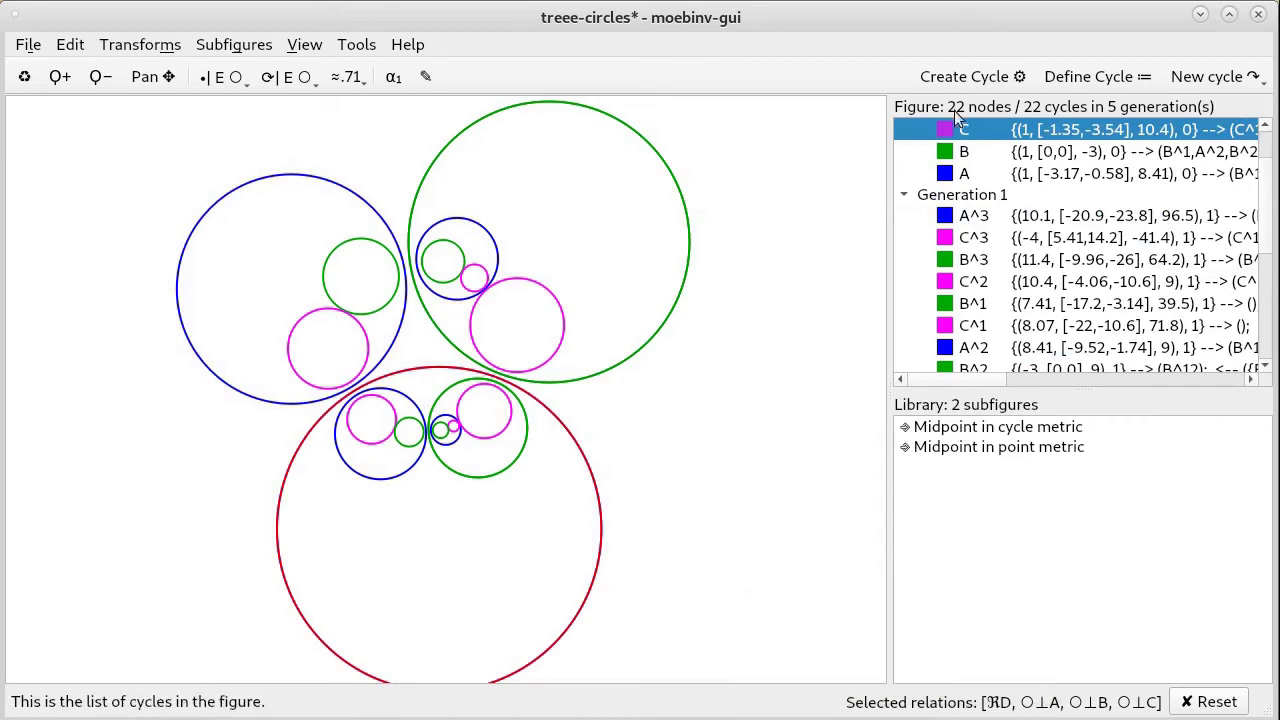
# Create cycle D orthogonal to A, B and C, then zoom in on the small B^123 and C^123 circles
pyautogui.click(952, 80)
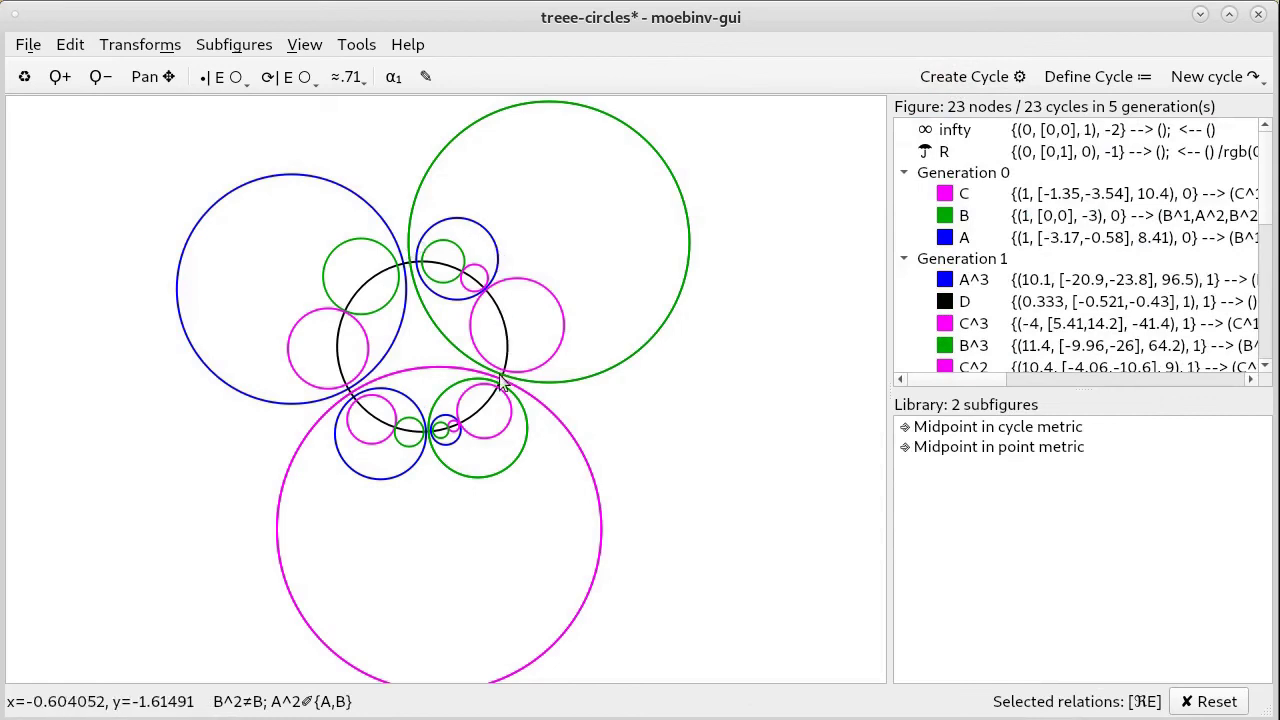
pyautogui.scroll(6, 455, 430)
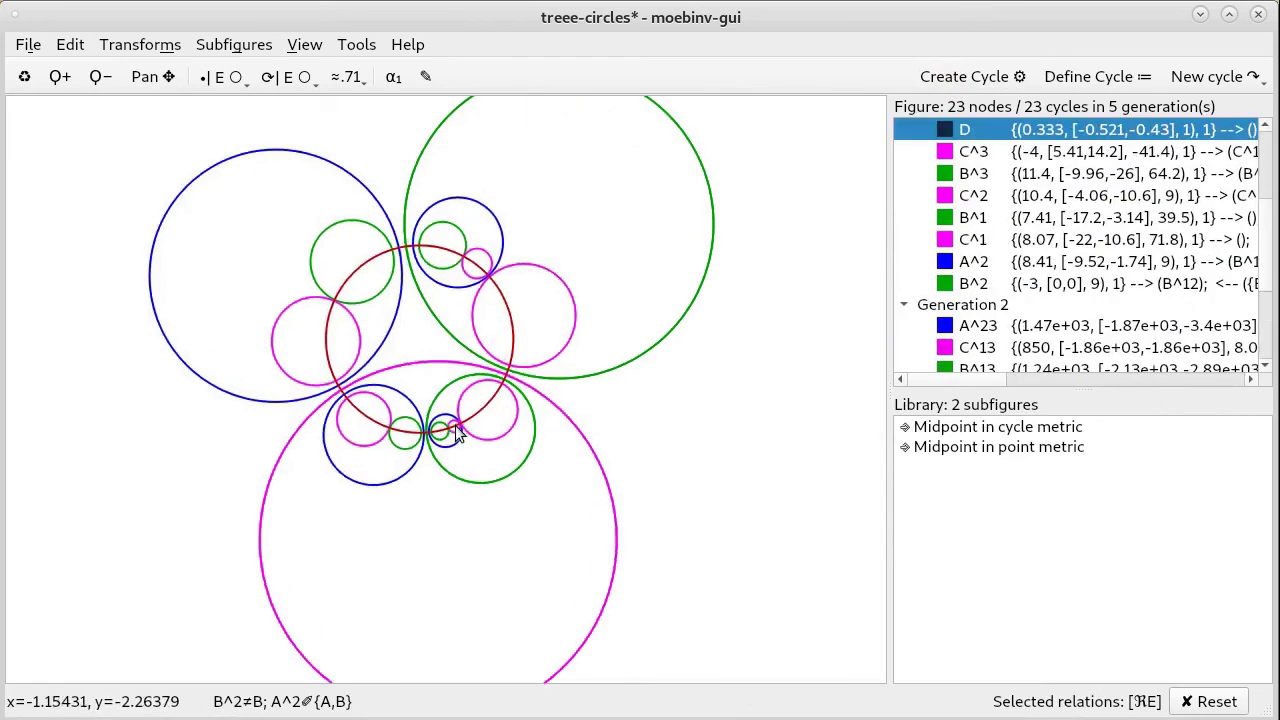
pyautogui.scroll(5, 458, 438)
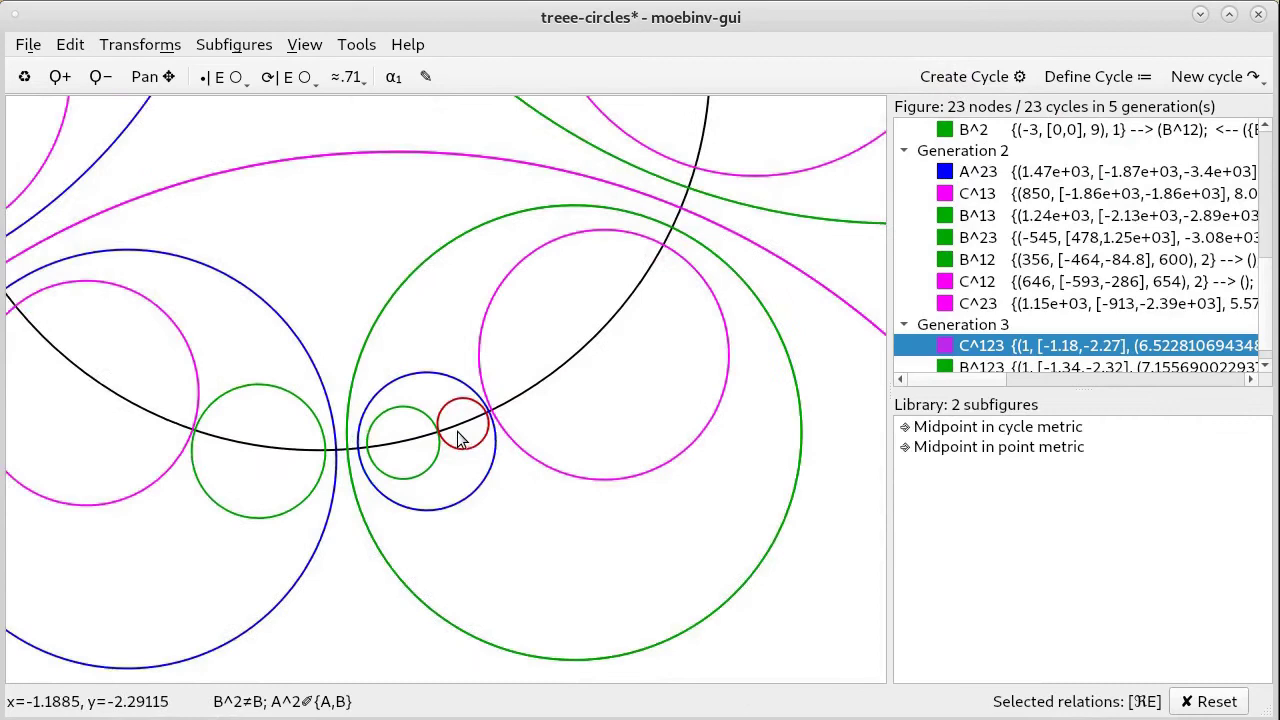
pyautogui.scroll(-7, 458, 438)
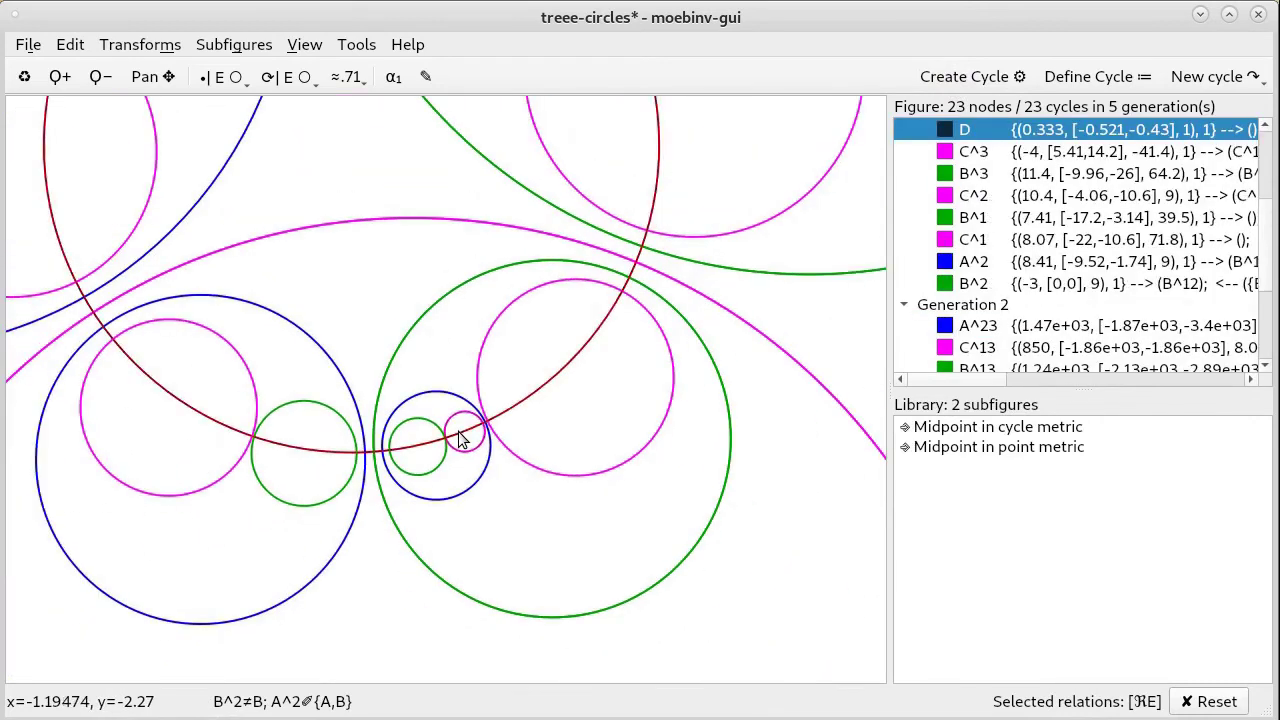
pyautogui.scroll(-2, 458, 438)
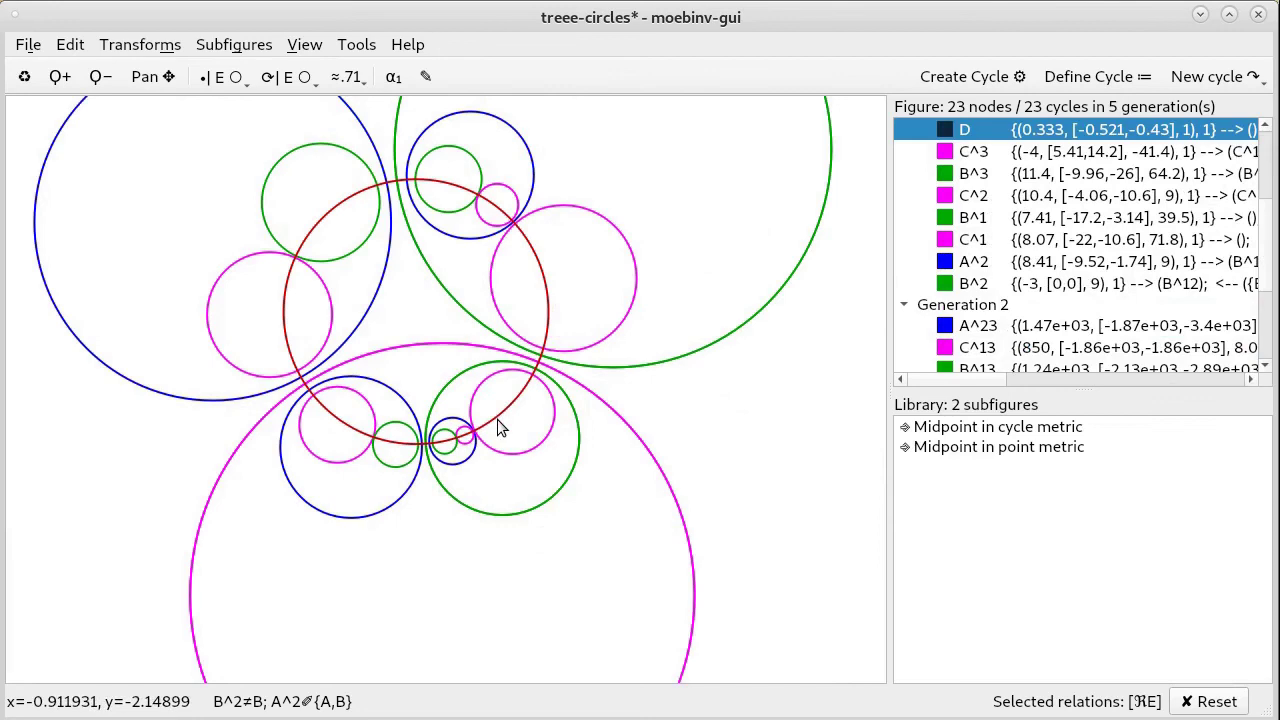
pyautogui.scroll(4, 474, 438)
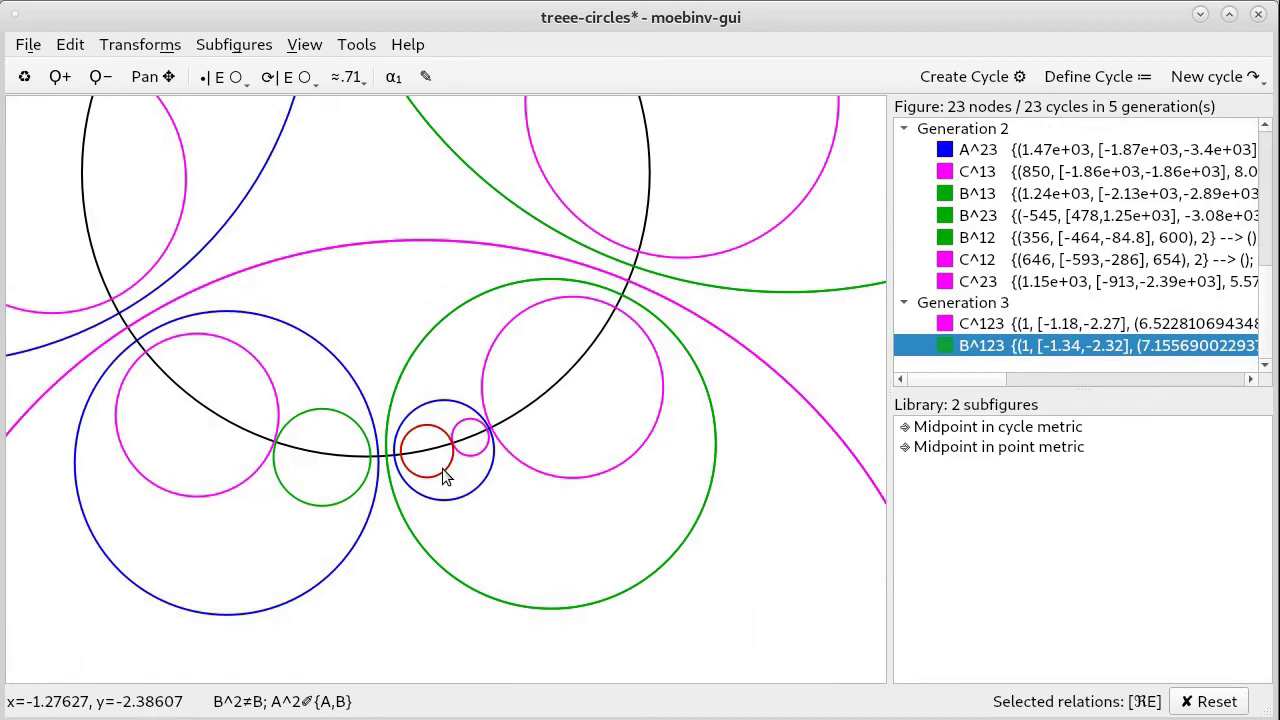
# Check that cycle B^123 is orthogonal to D and add that relation to the watched list
pyautogui.rightClick(442, 468)
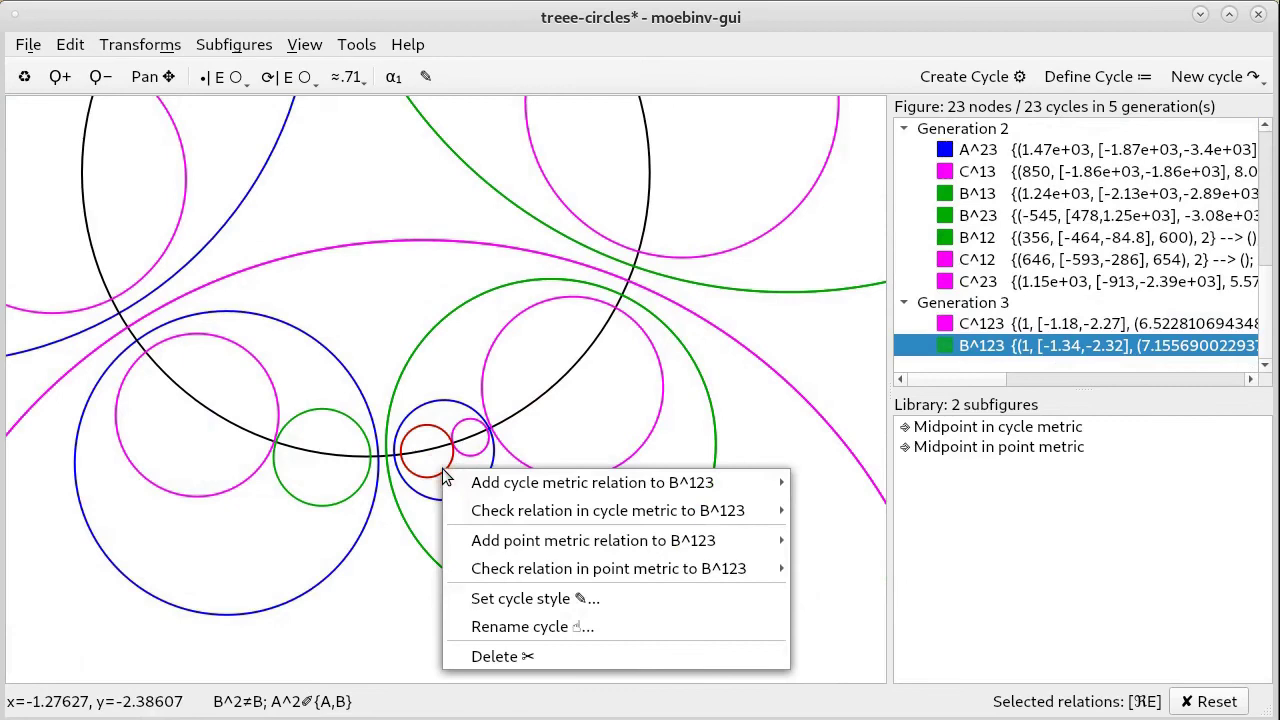
pyautogui.moveTo(600, 476)
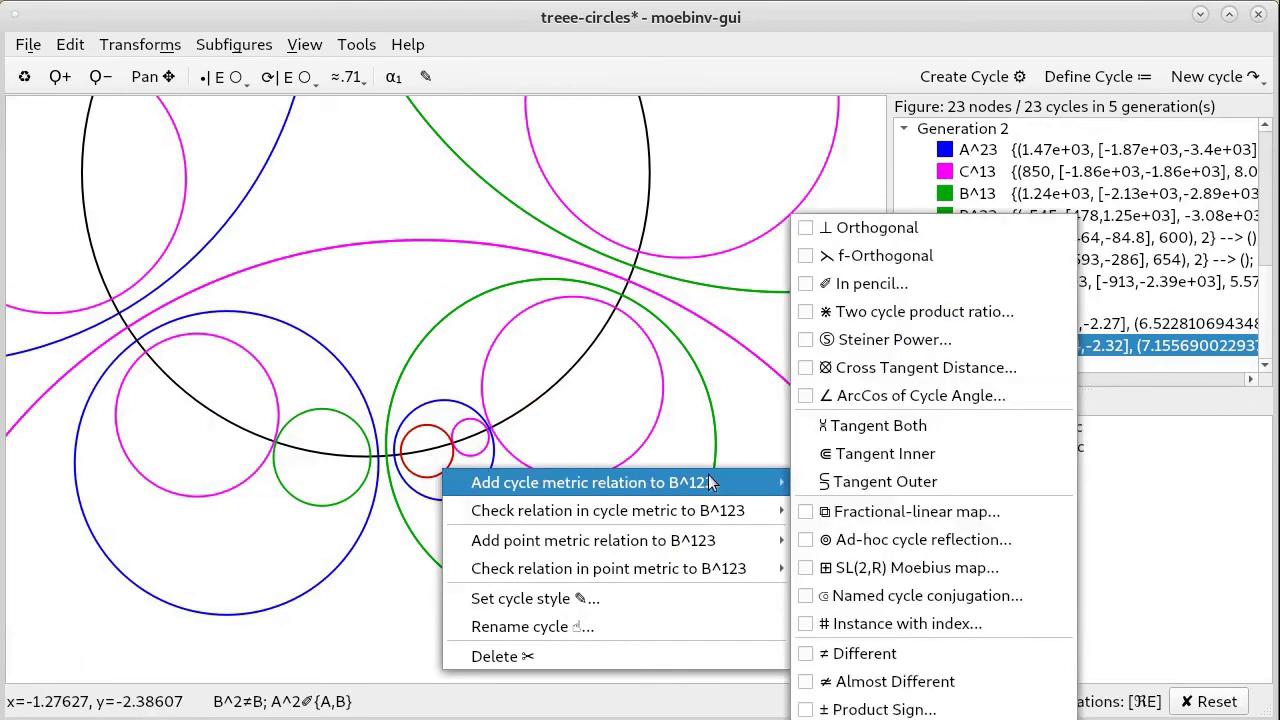
pyautogui.moveTo(740, 510)
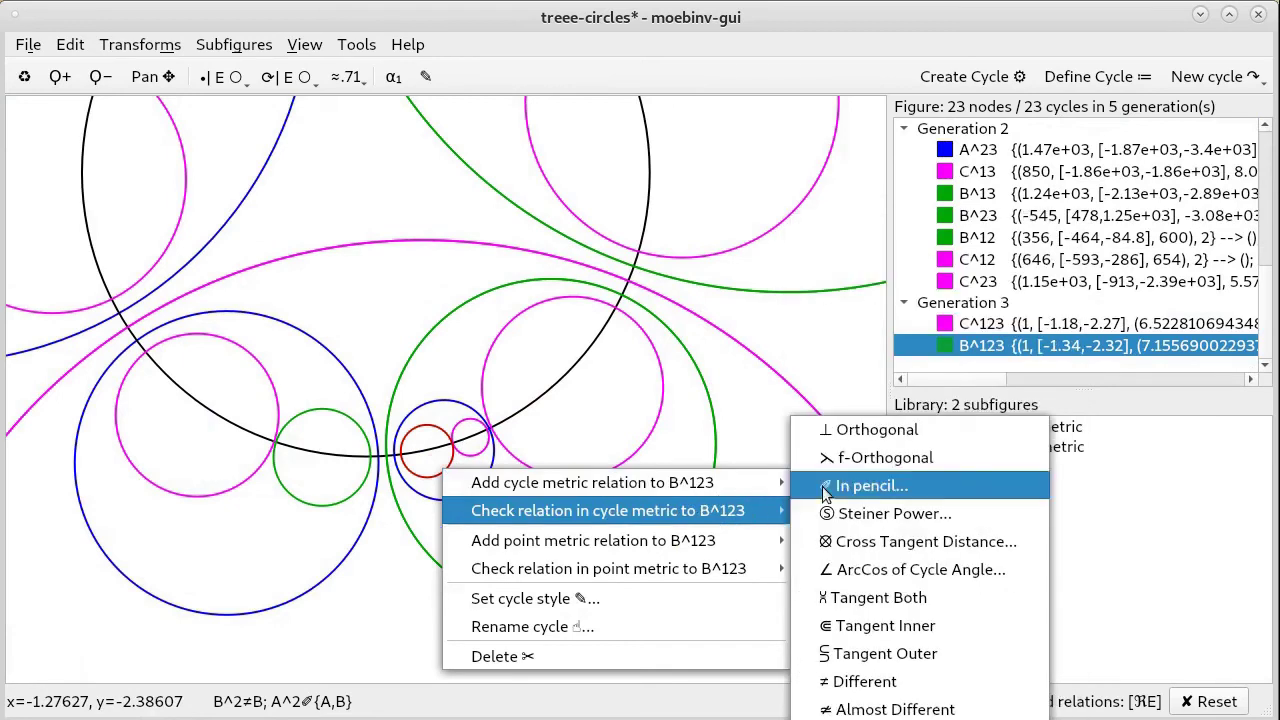
pyautogui.click(833, 436)
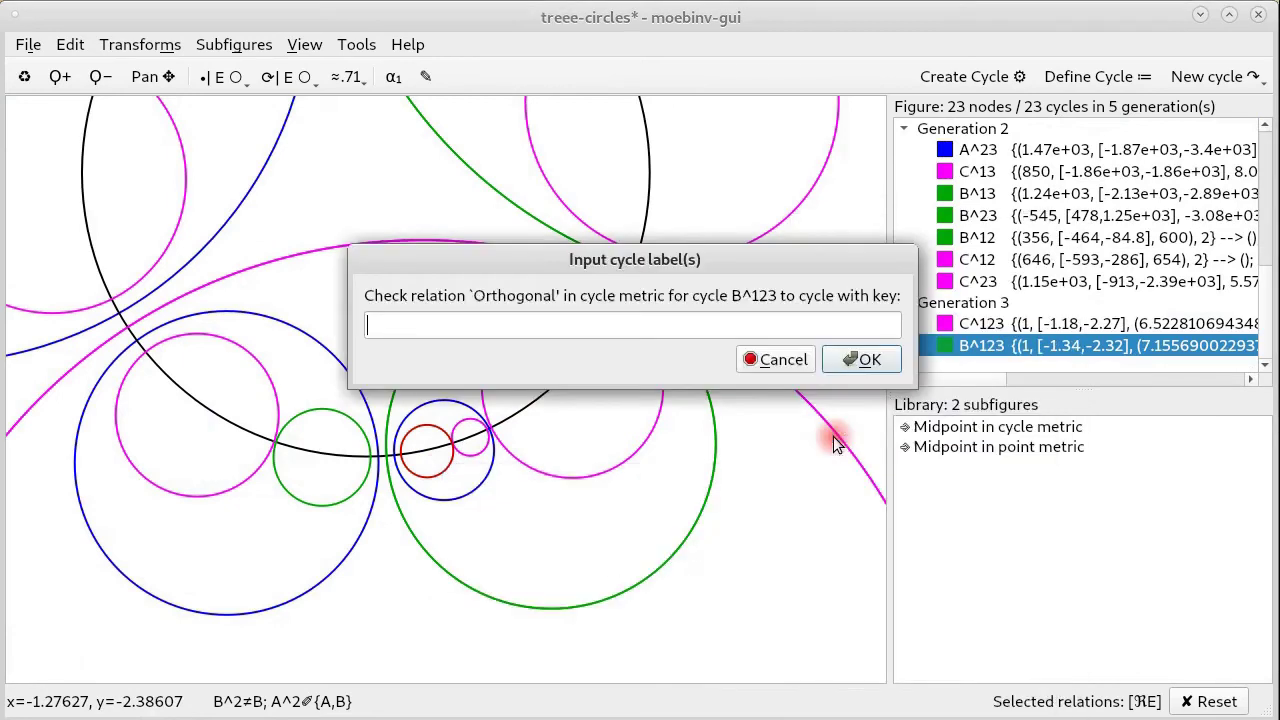
pyautogui.click(577, 335)
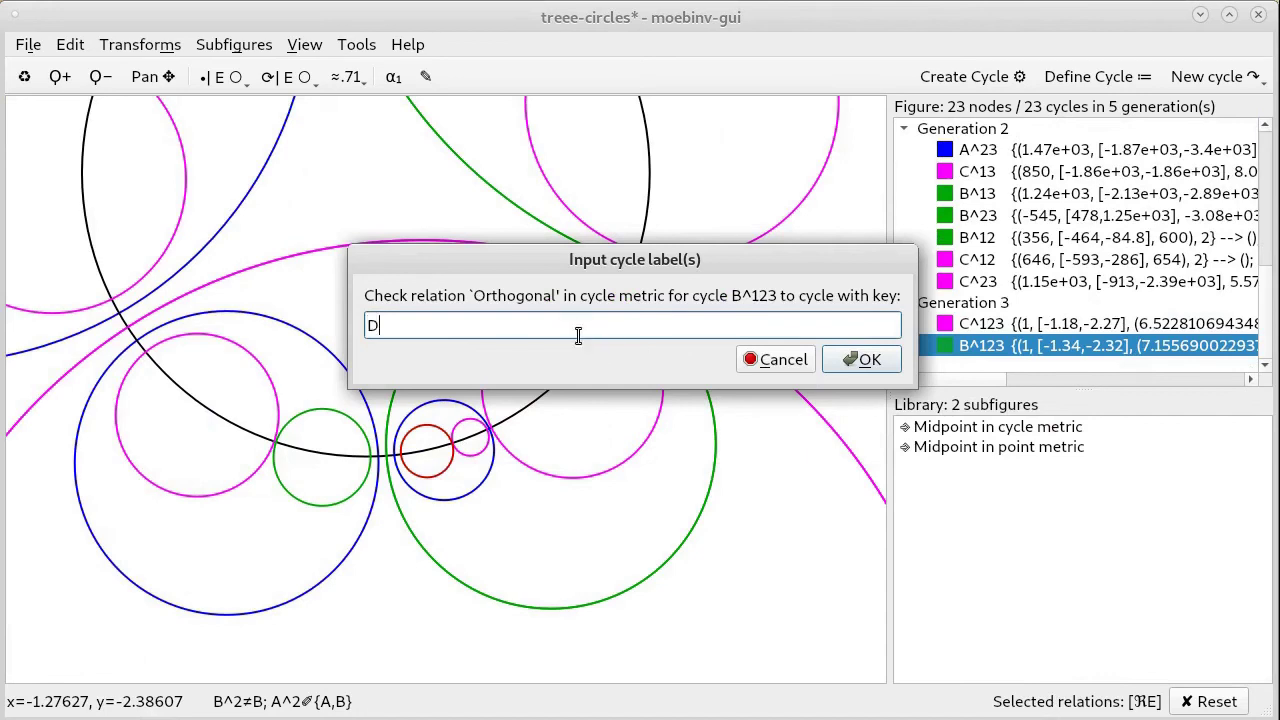
pyautogui.click(889, 366)
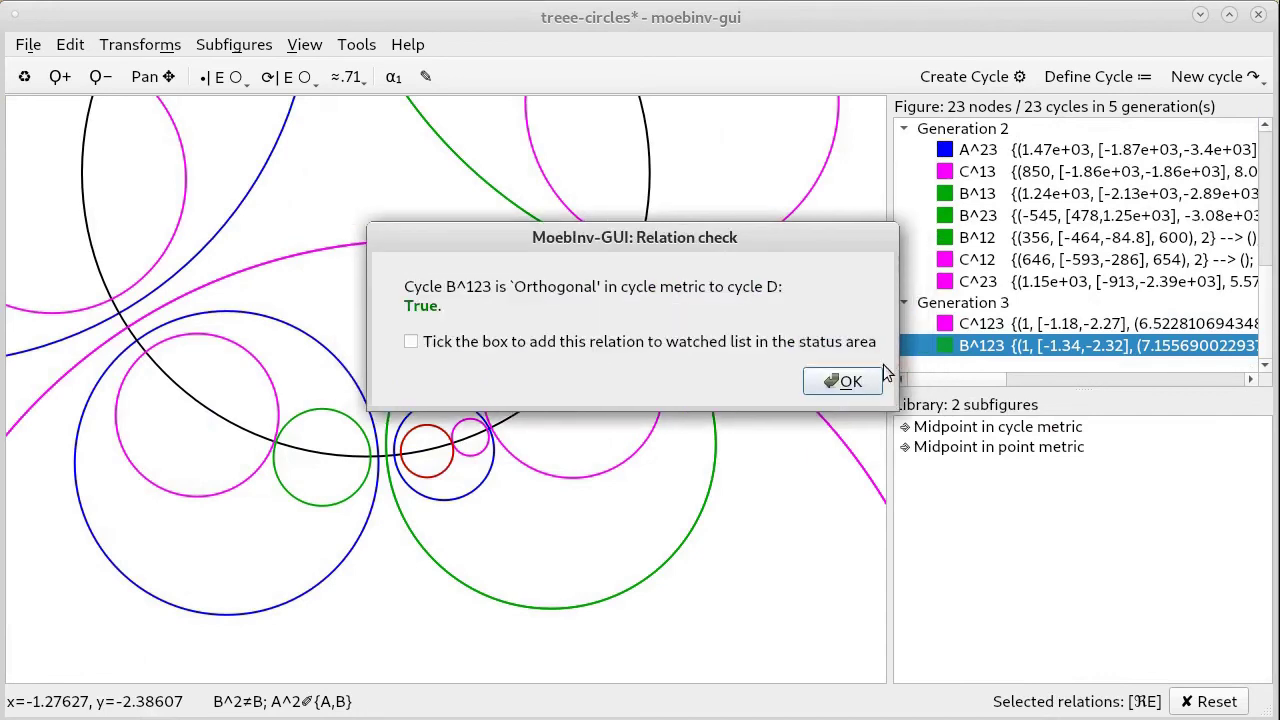
pyautogui.click(405, 340)
pyautogui.click(411, 342)
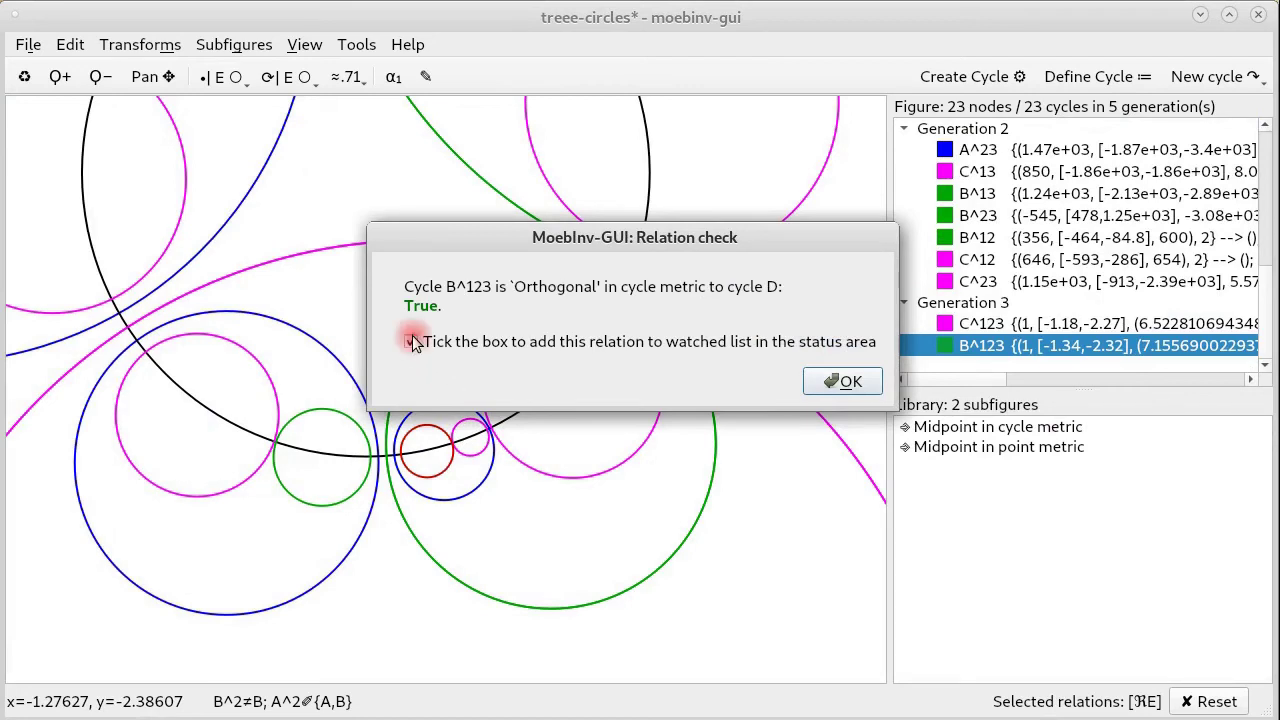
pyautogui.click(849, 381)
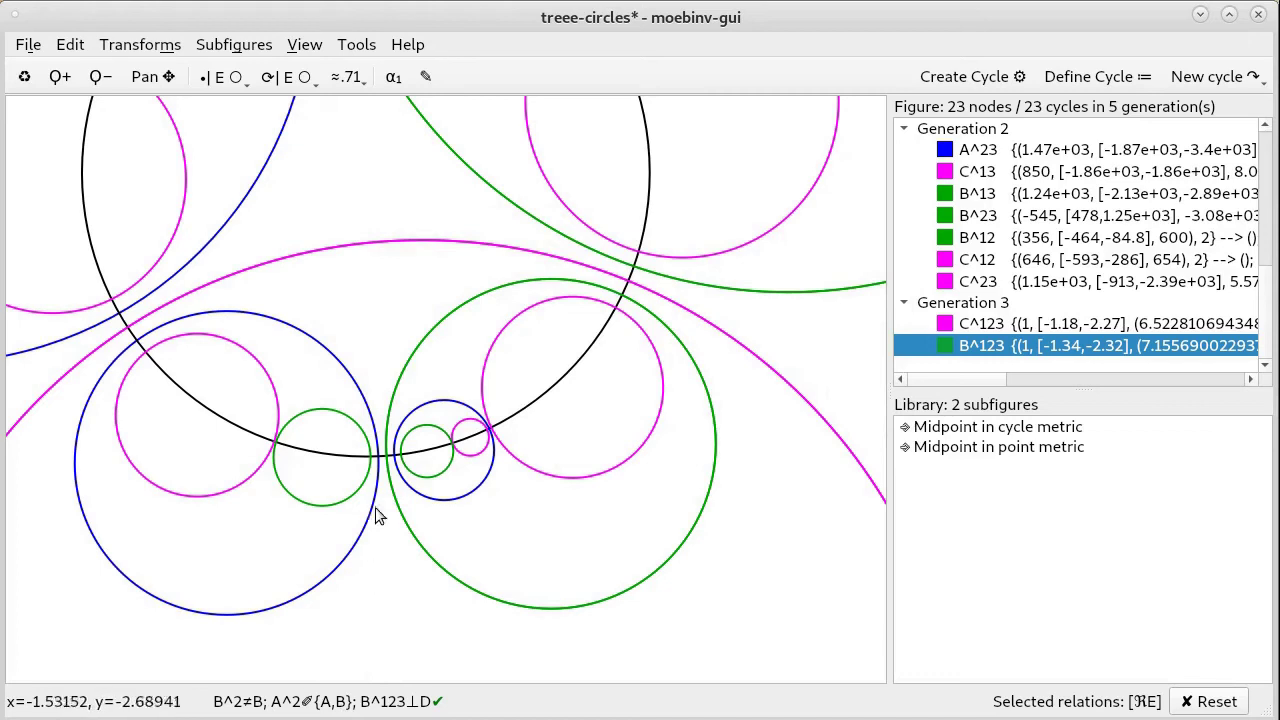
pyautogui.click(396, 452)
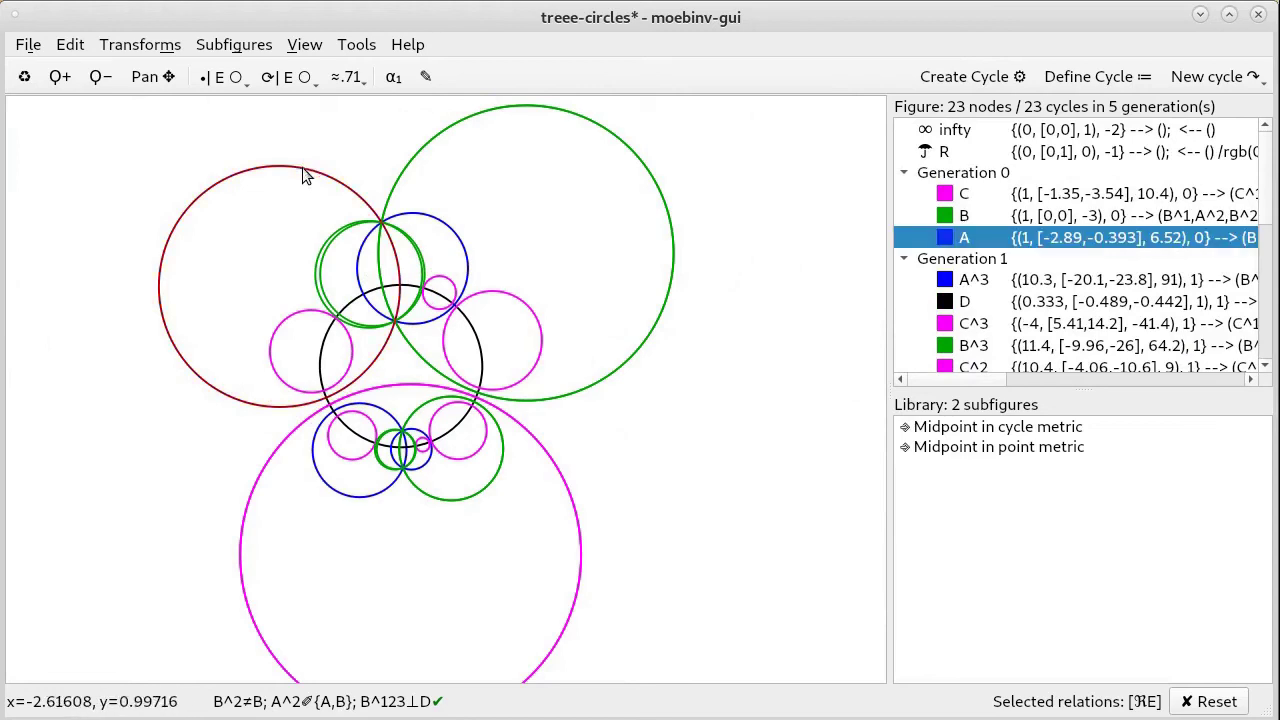
# Drag circle A and then circle C down-left away from B, then select circle B^3
pyautogui.moveTo(305, 172); pyautogui.dragTo(348, 222)
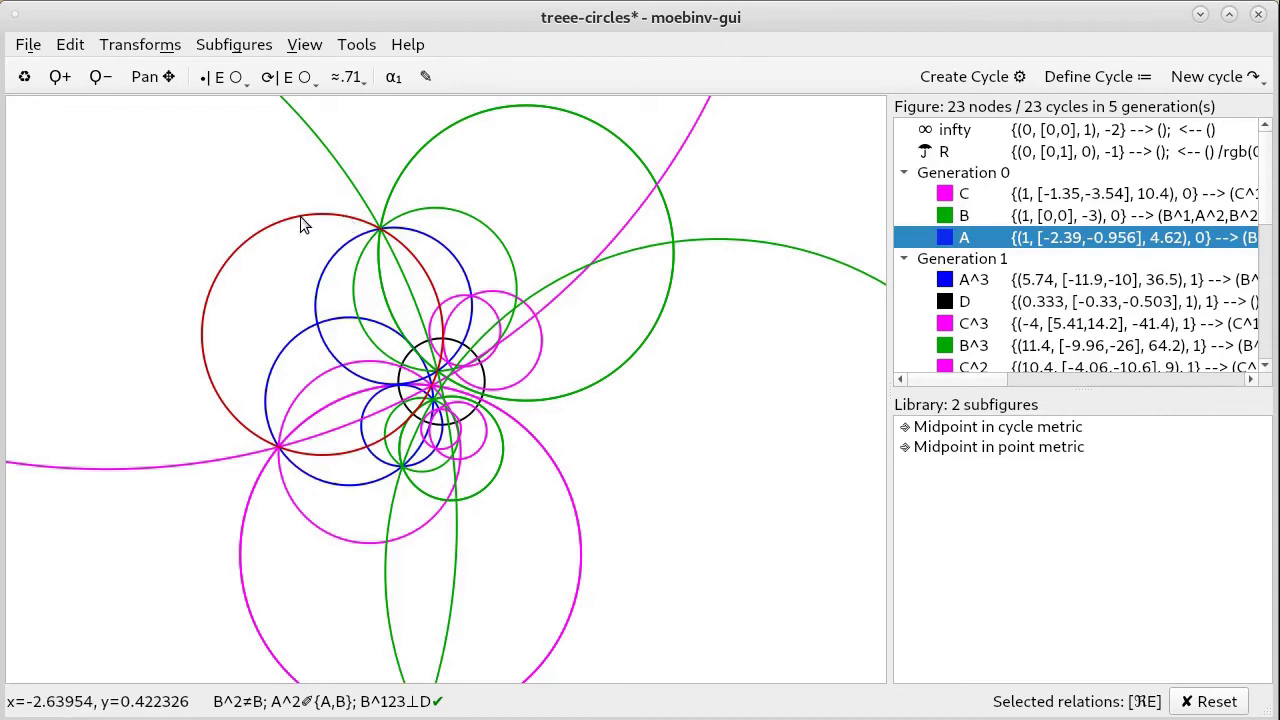
pyautogui.moveTo(300, 215); pyautogui.dragTo(235, 141)
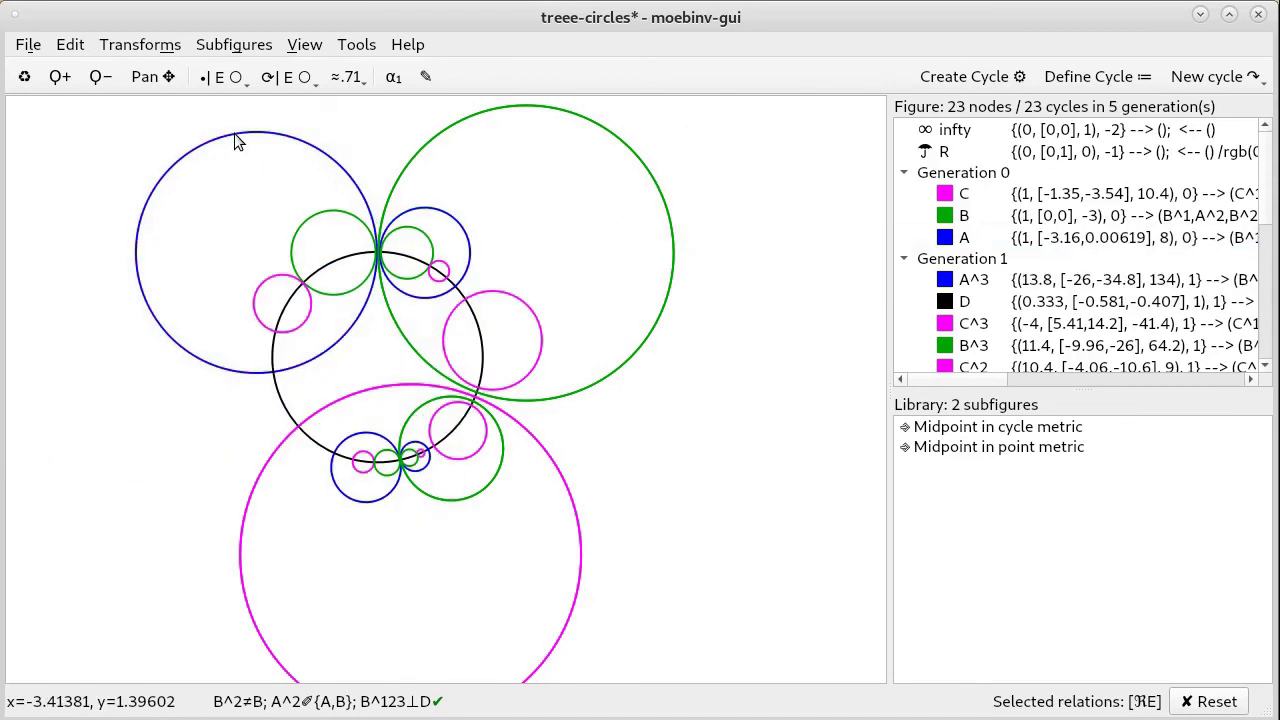
pyautogui.click(250, 137)
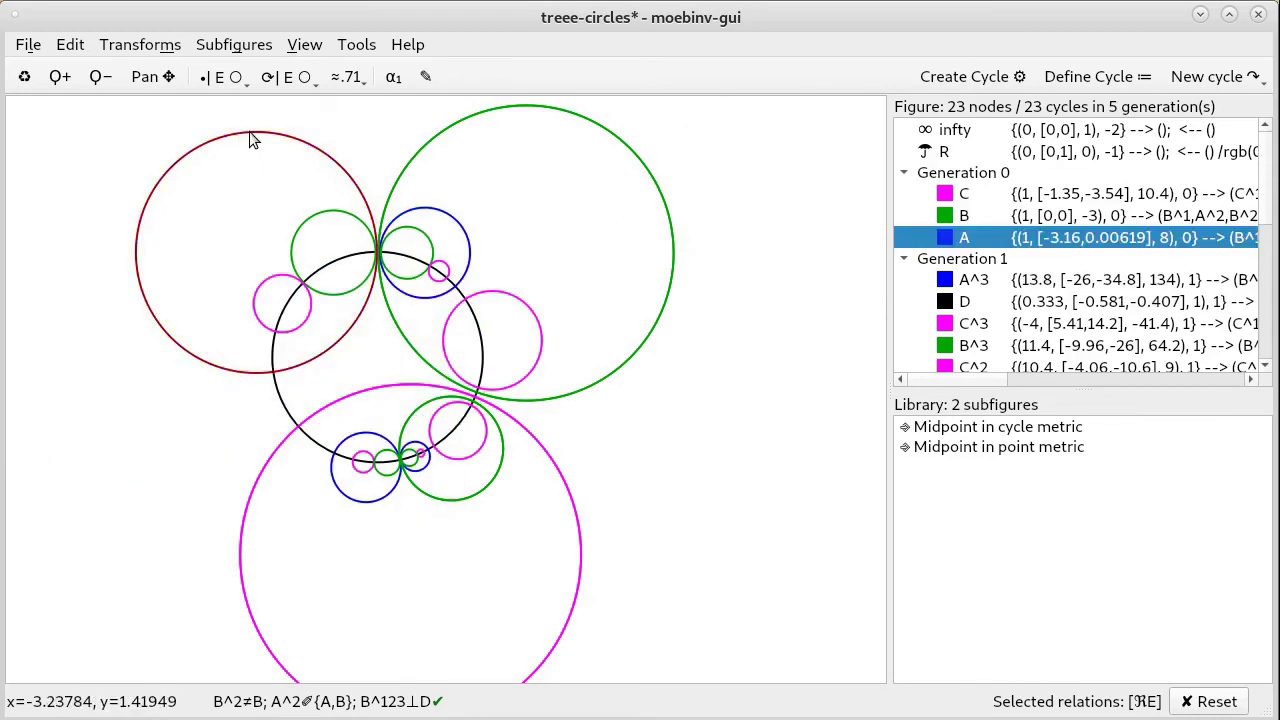
pyautogui.moveTo(249, 131); pyautogui.dragTo(128, 238)
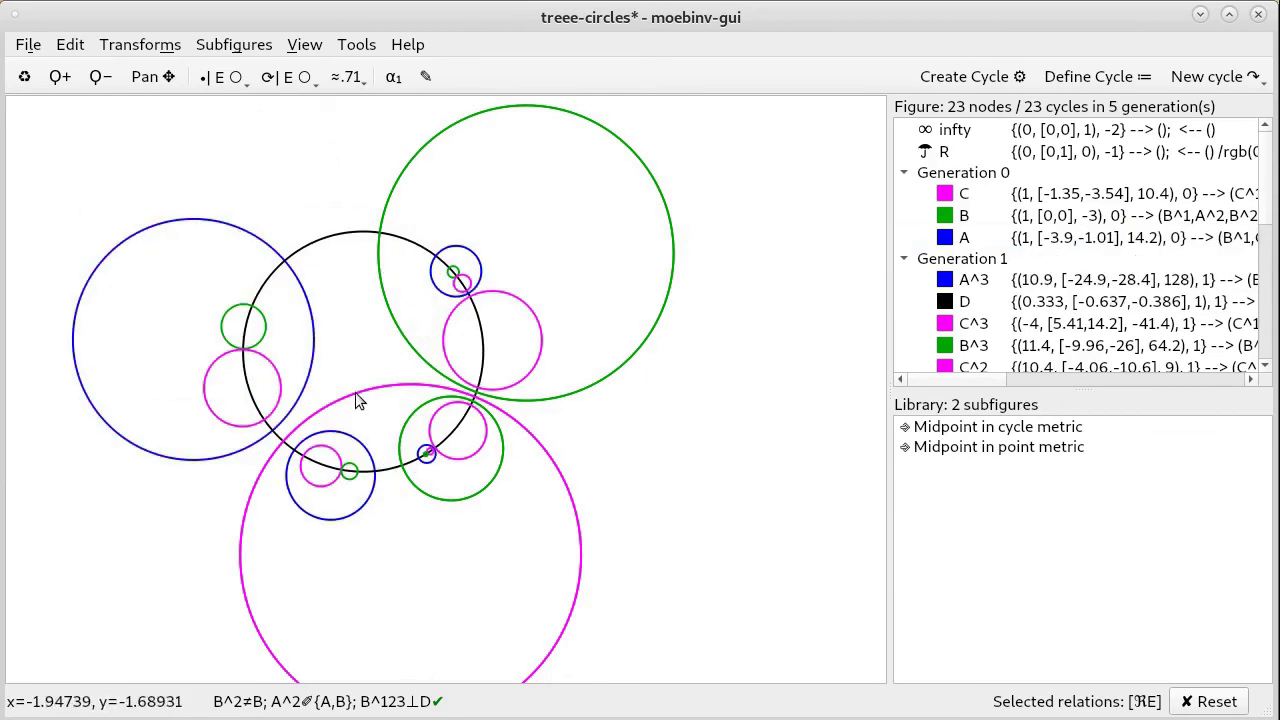
pyautogui.moveTo(355, 392); pyautogui.dragTo(266, 514)
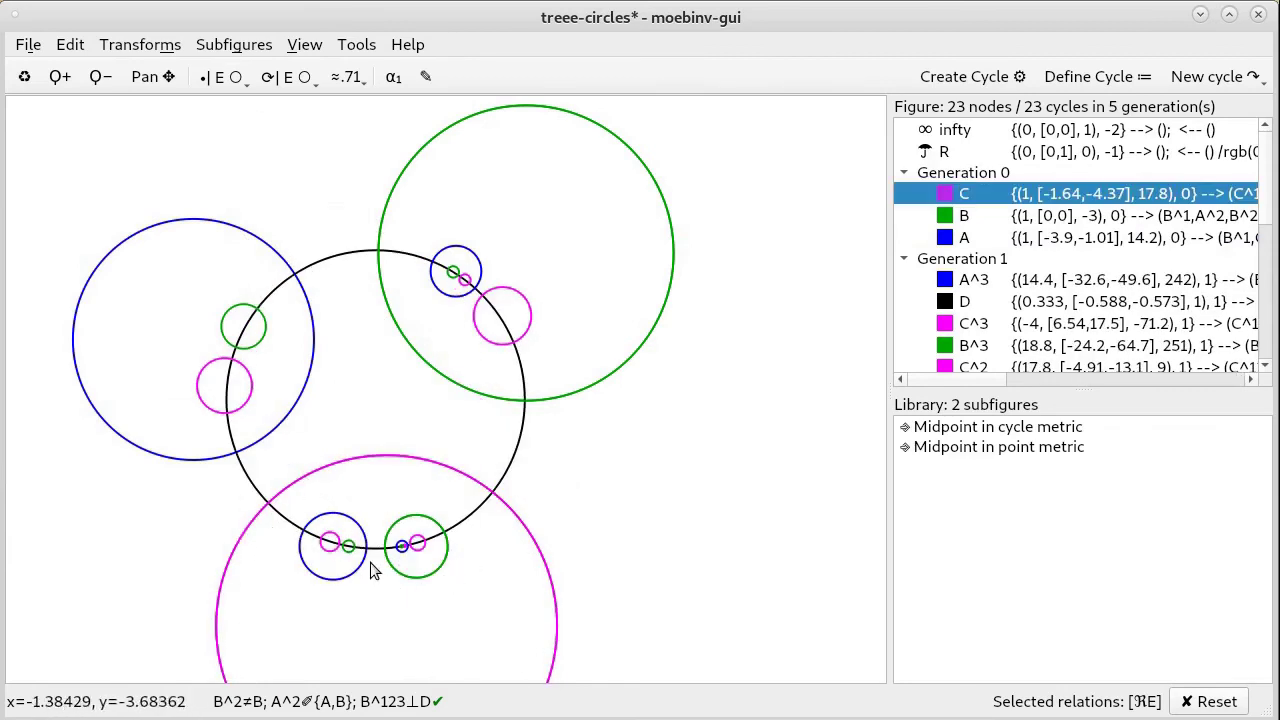
pyautogui.click(437, 569)
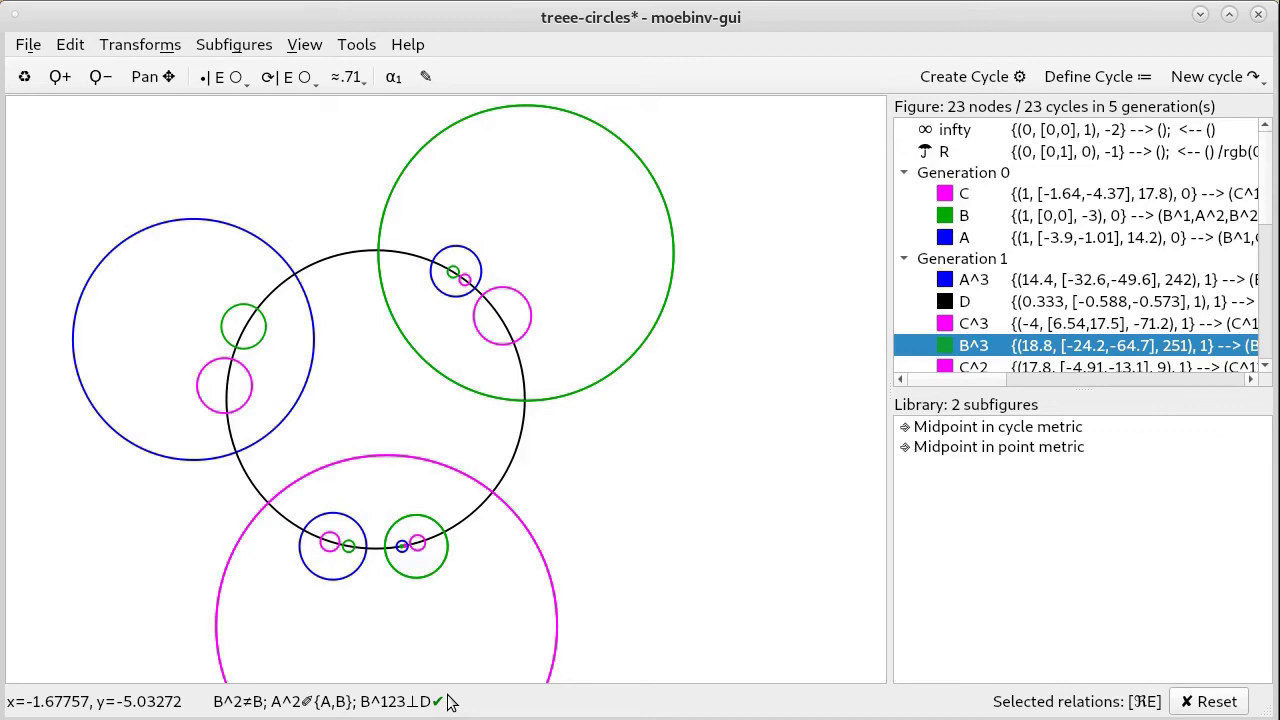
# Discard the current figure and open the saved treee-circles.gar file
pyautogui.click(33, 50)
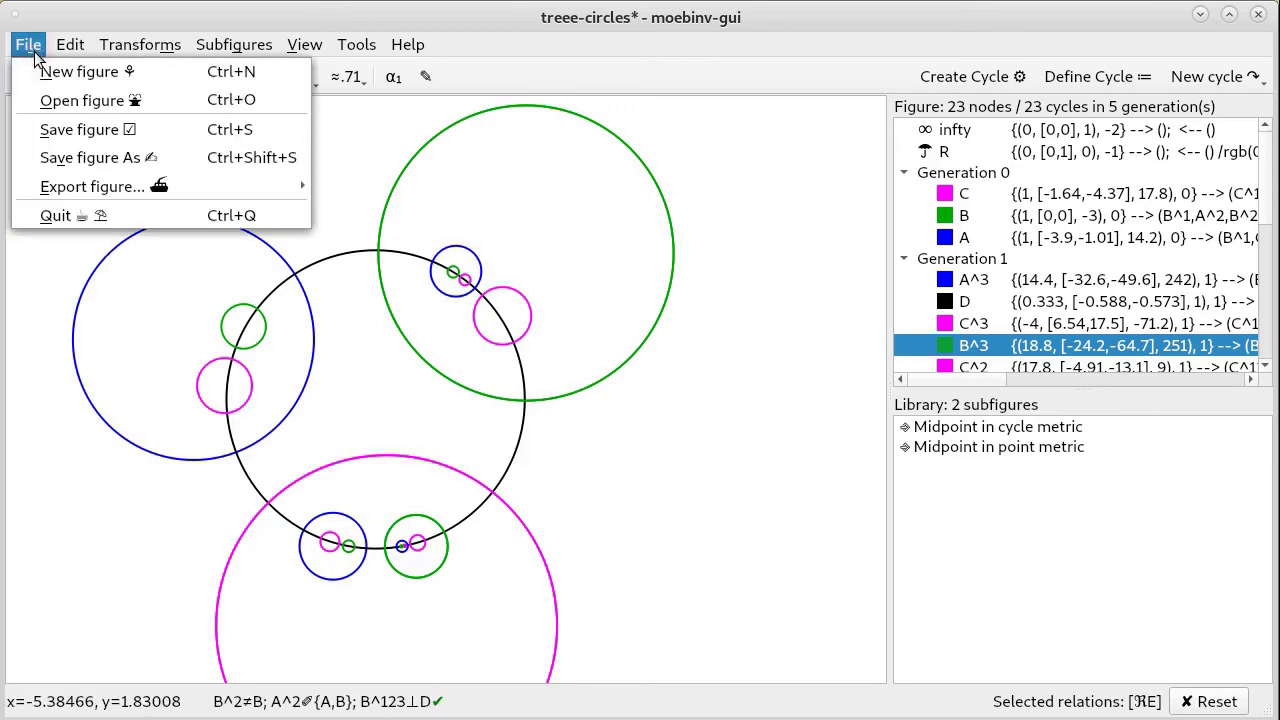
pyautogui.click(68, 101)
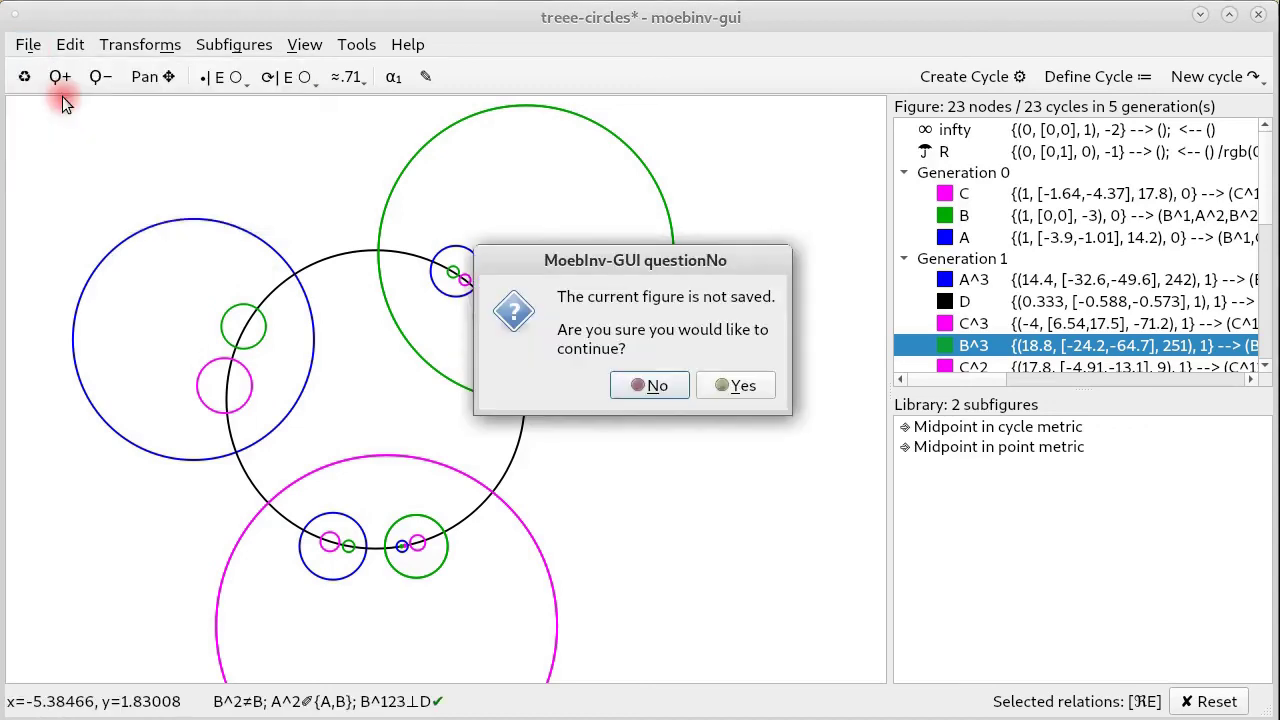
pyautogui.click(735, 390)
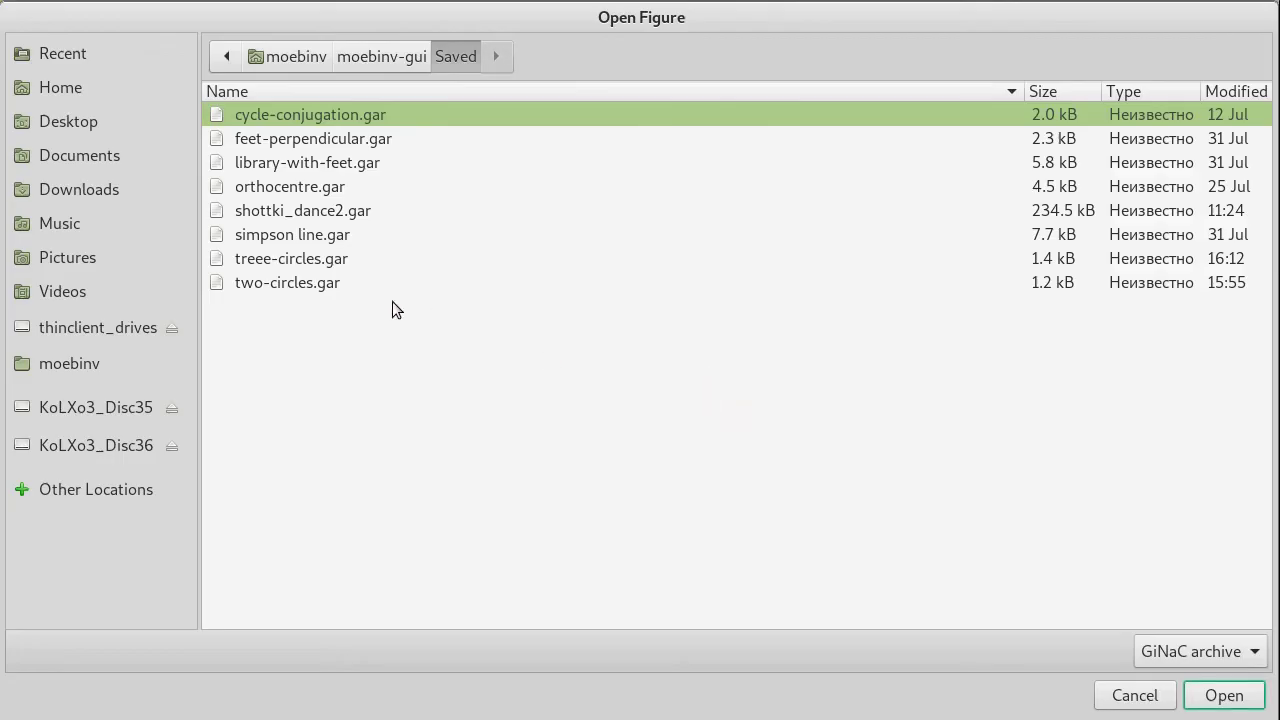
pyautogui.click(303, 259)
pyautogui.click(1224, 697)
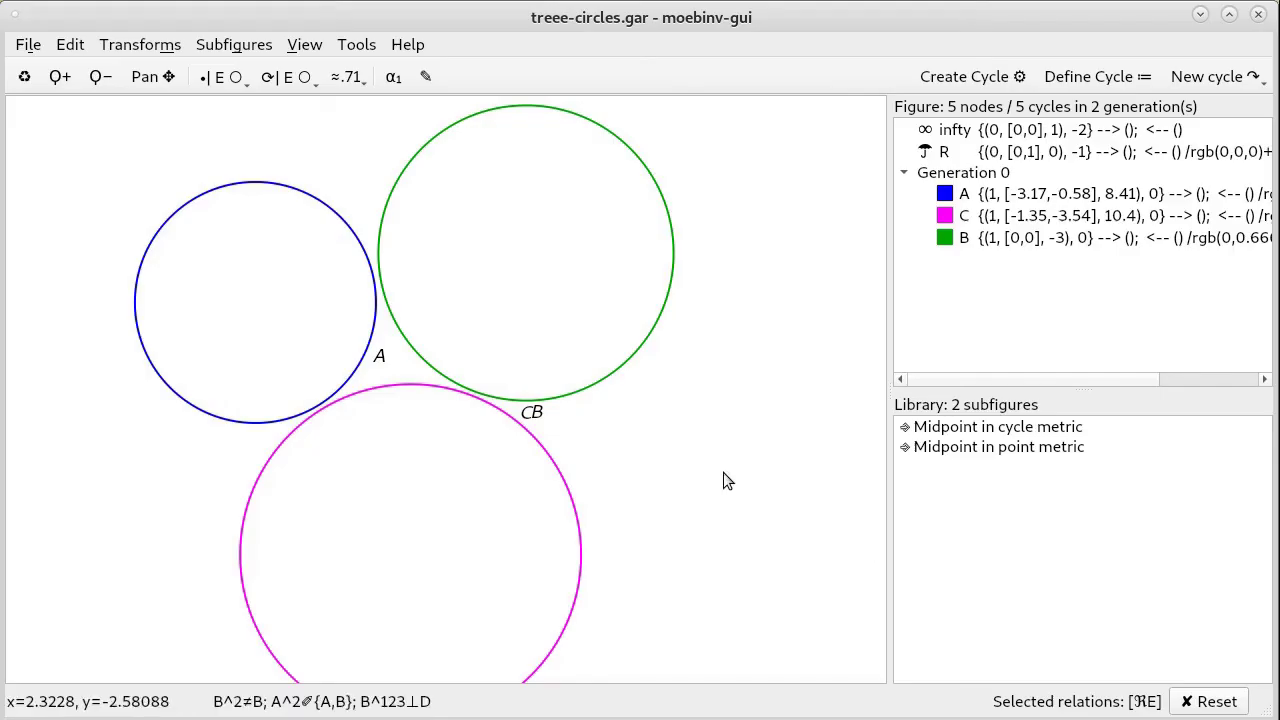
# Define new circle E by centre and radius, with radius squared 1 at the origin
pyautogui.click(1068, 79)
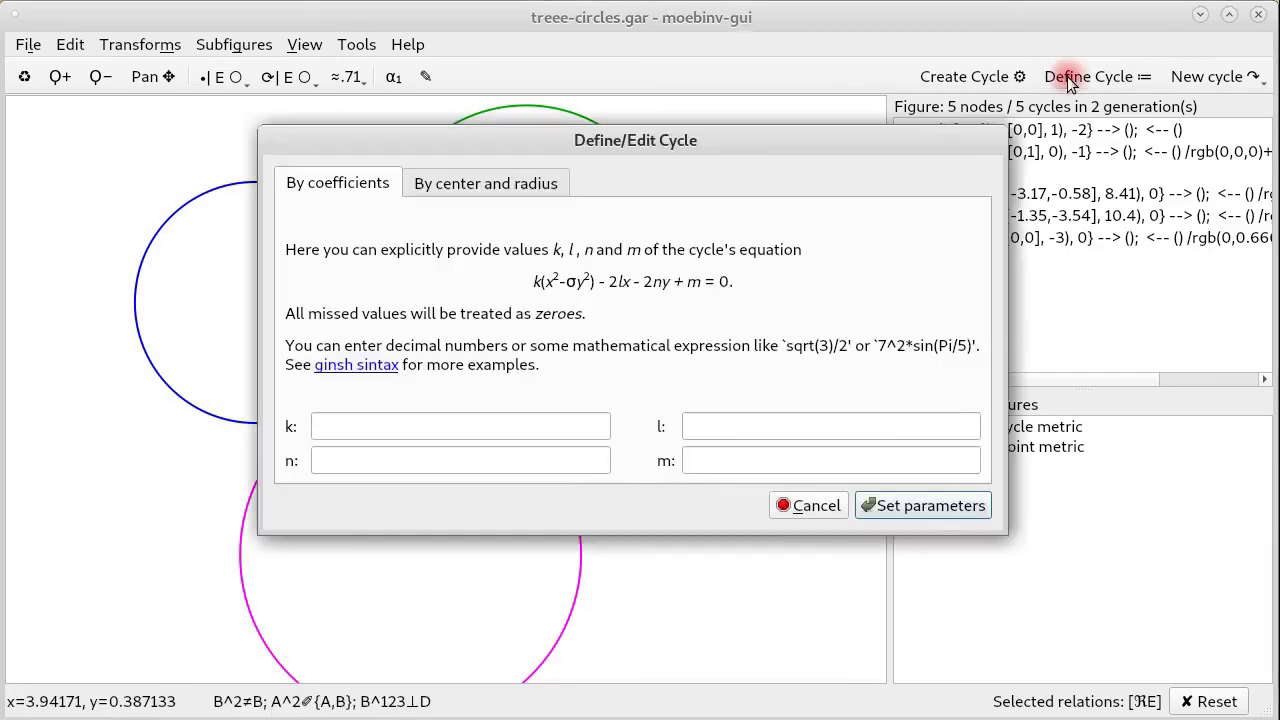
pyautogui.click(481, 183)
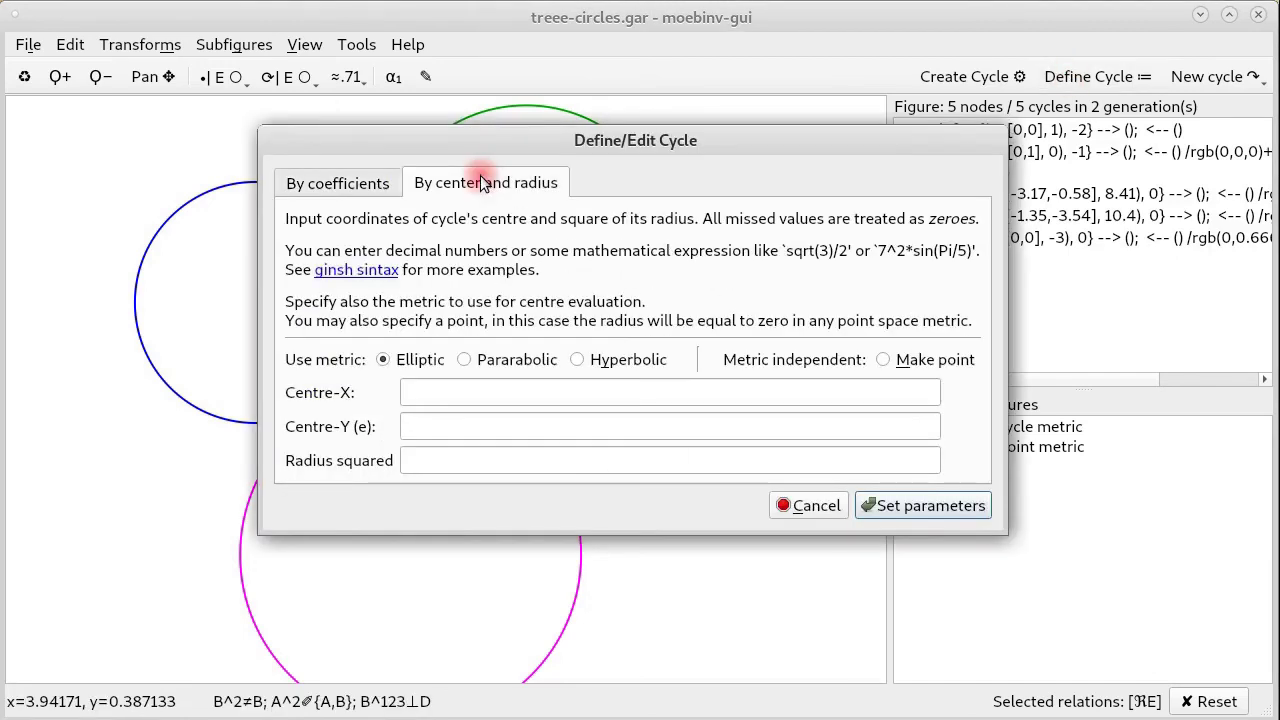
pyautogui.click(478, 460)
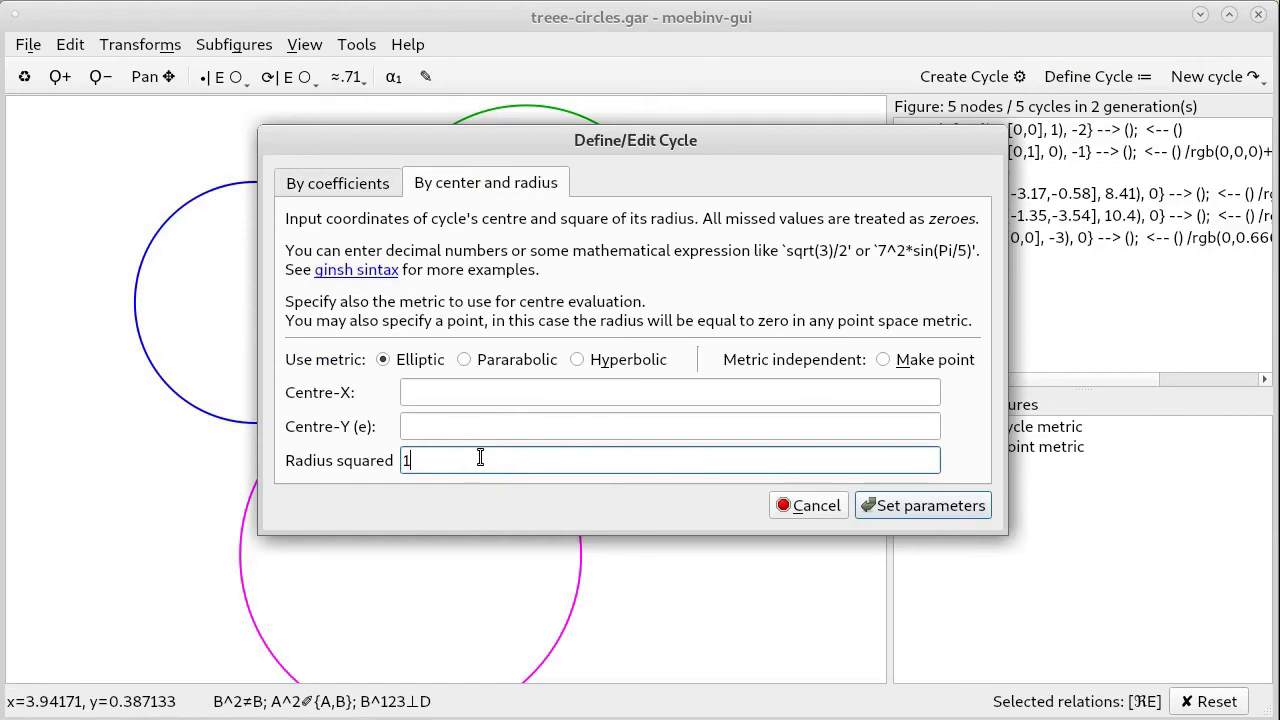
pyautogui.click(922, 506)
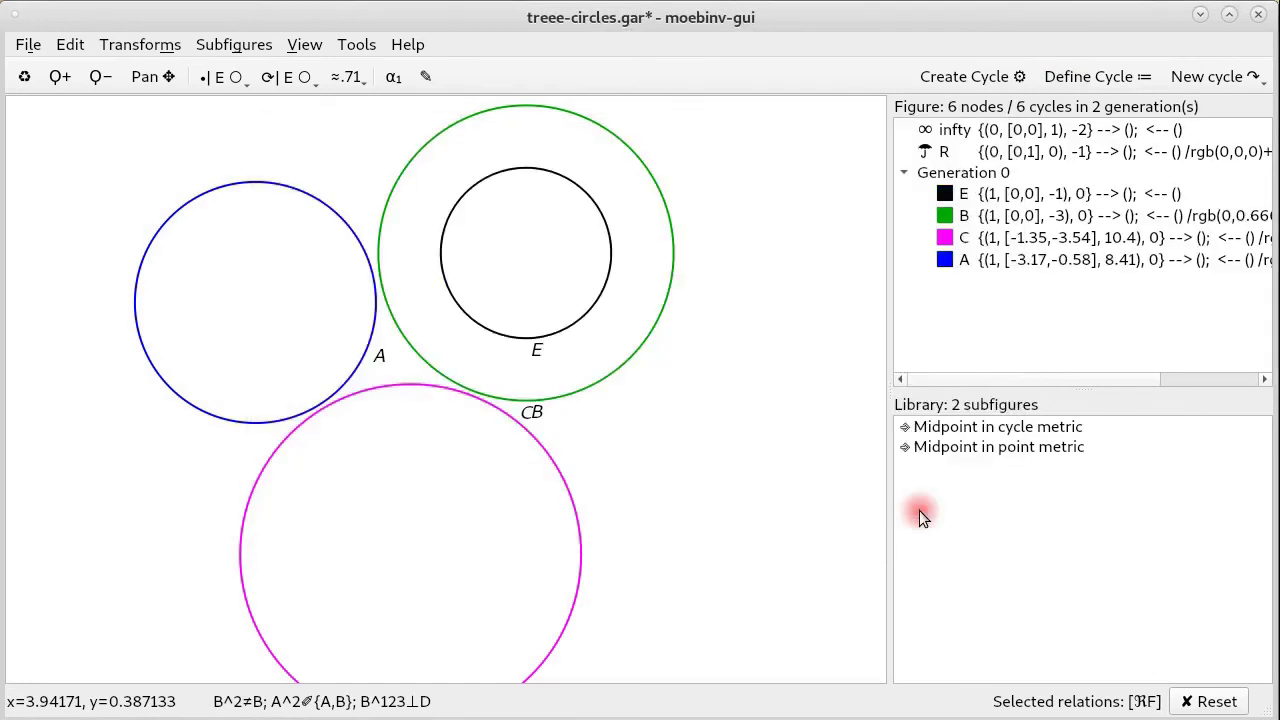
# Set circle E's style to purple and drag it to the upper left above A and B
pyautogui.rightClick(515, 335)
pyautogui.click(562, 505)
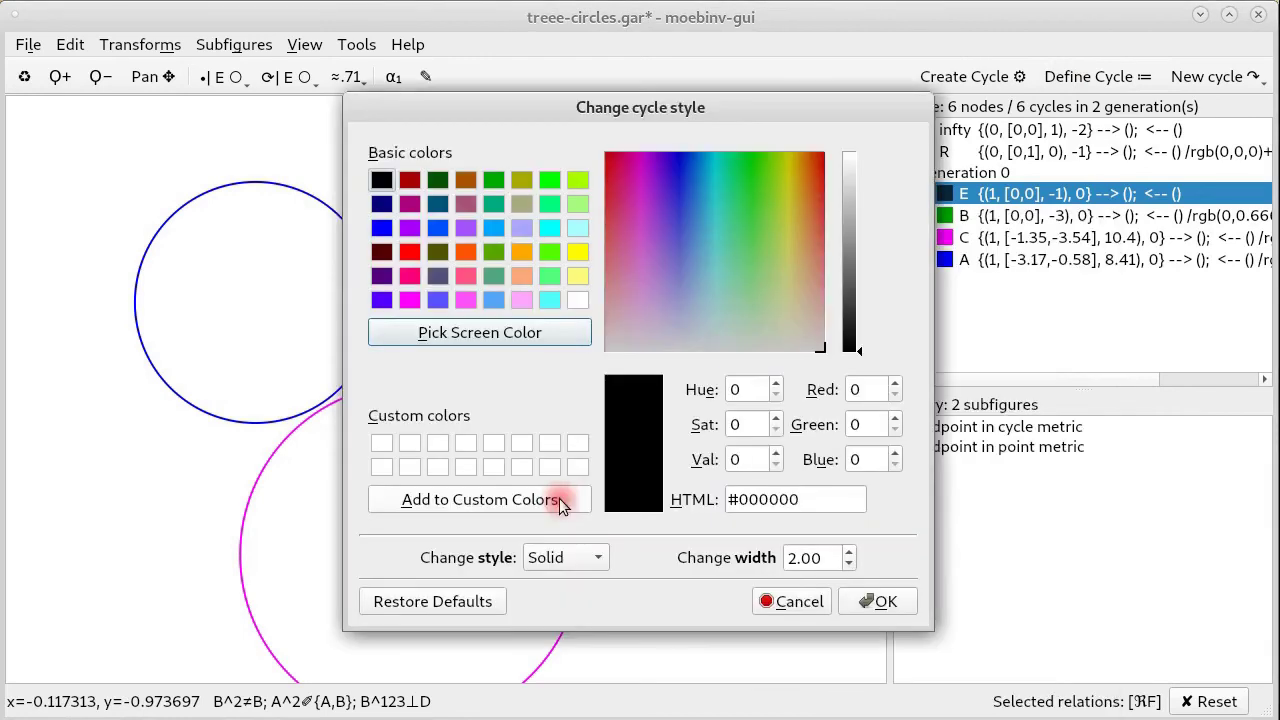
pyautogui.click(409, 228)
pyautogui.click(880, 603)
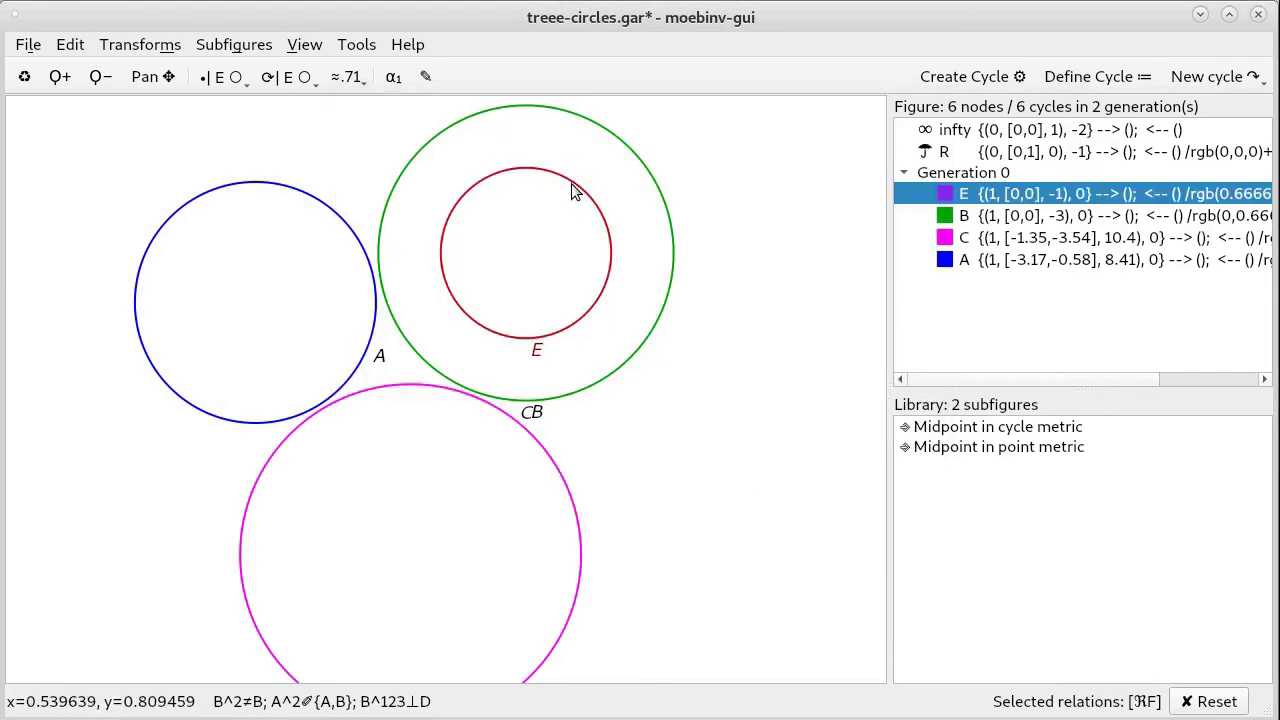
pyautogui.moveTo(574, 192); pyautogui.dragTo(391, 44)
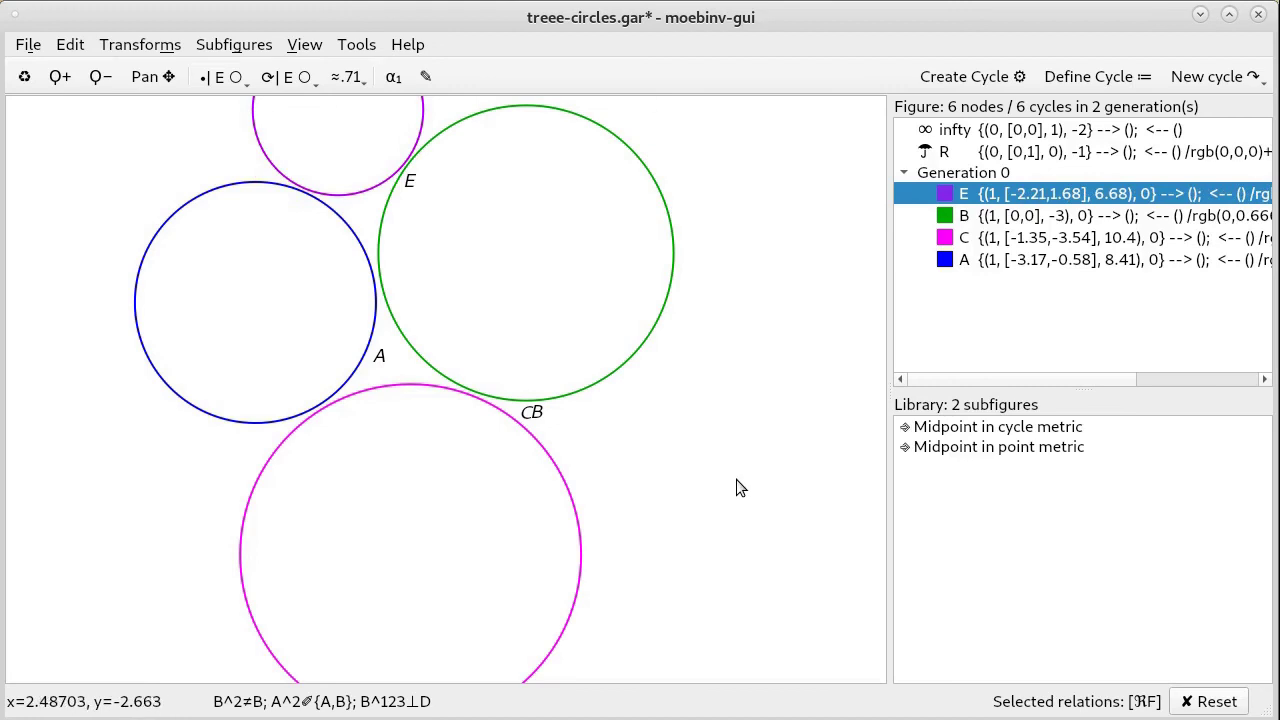
# Reflect the figure in cycle A, keeping the original cycles
pyautogui.click(27, 52)
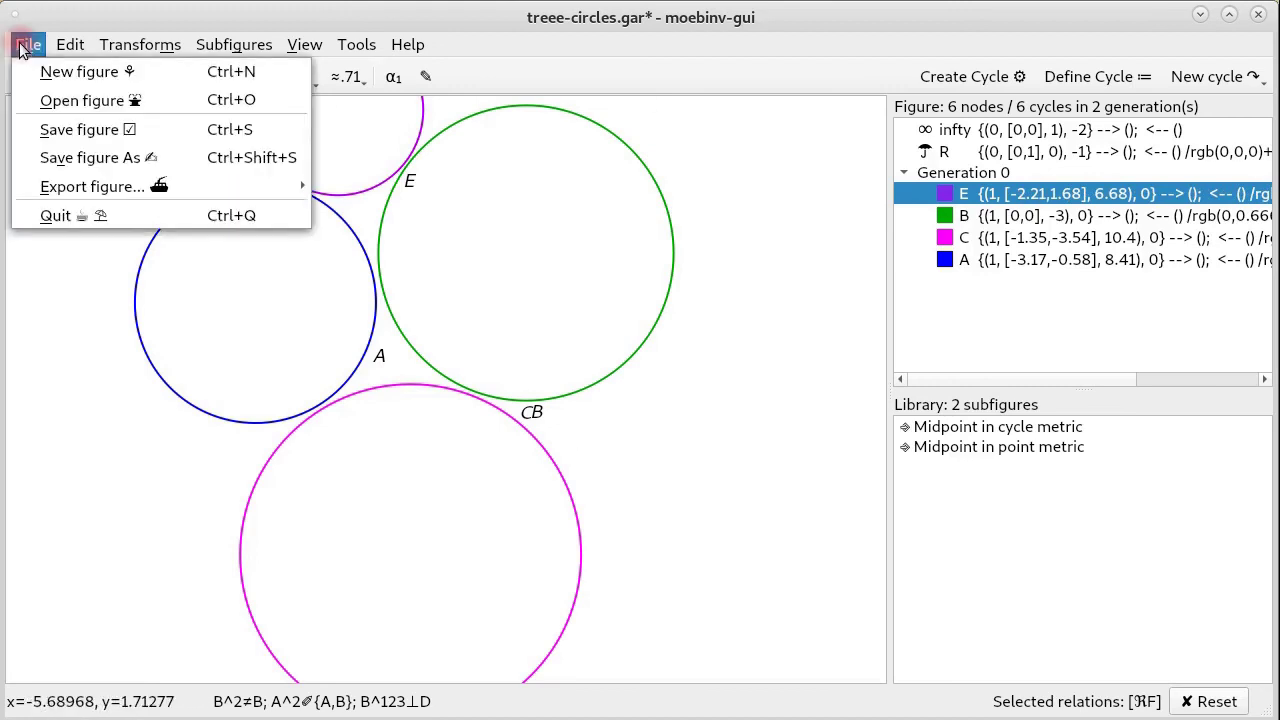
pyautogui.click(148, 72)
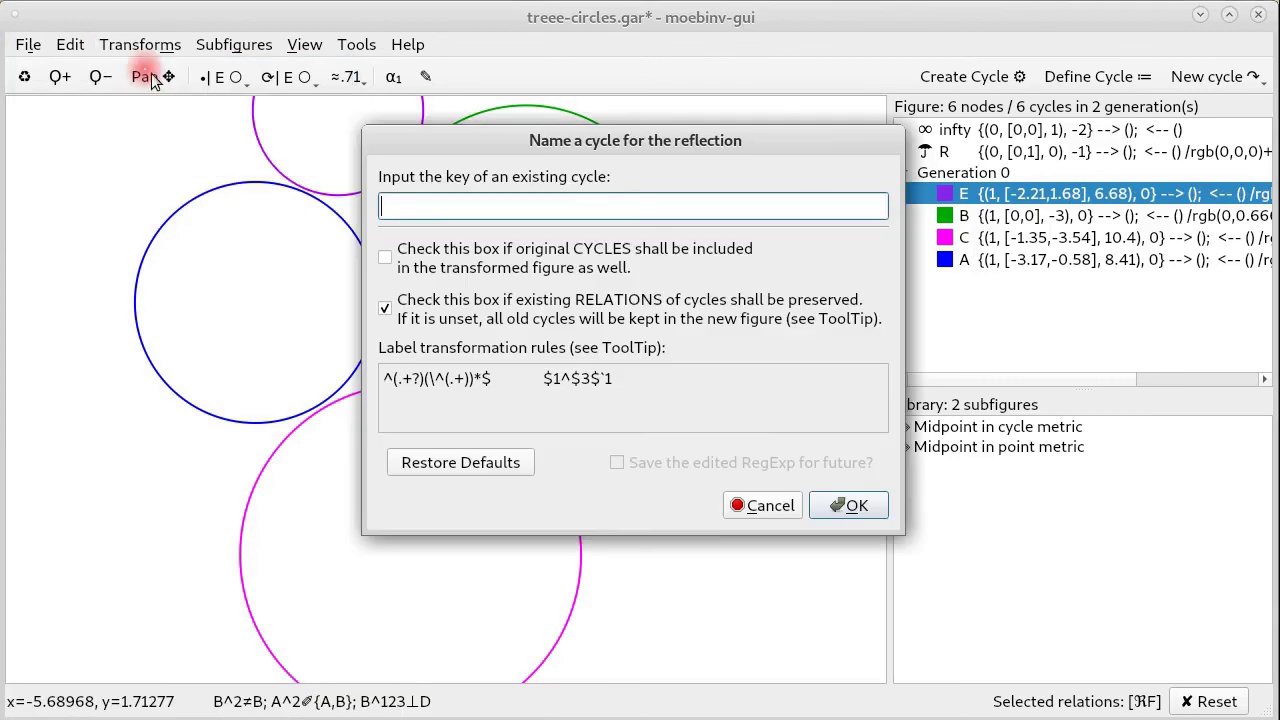
pyautogui.click(403, 256)
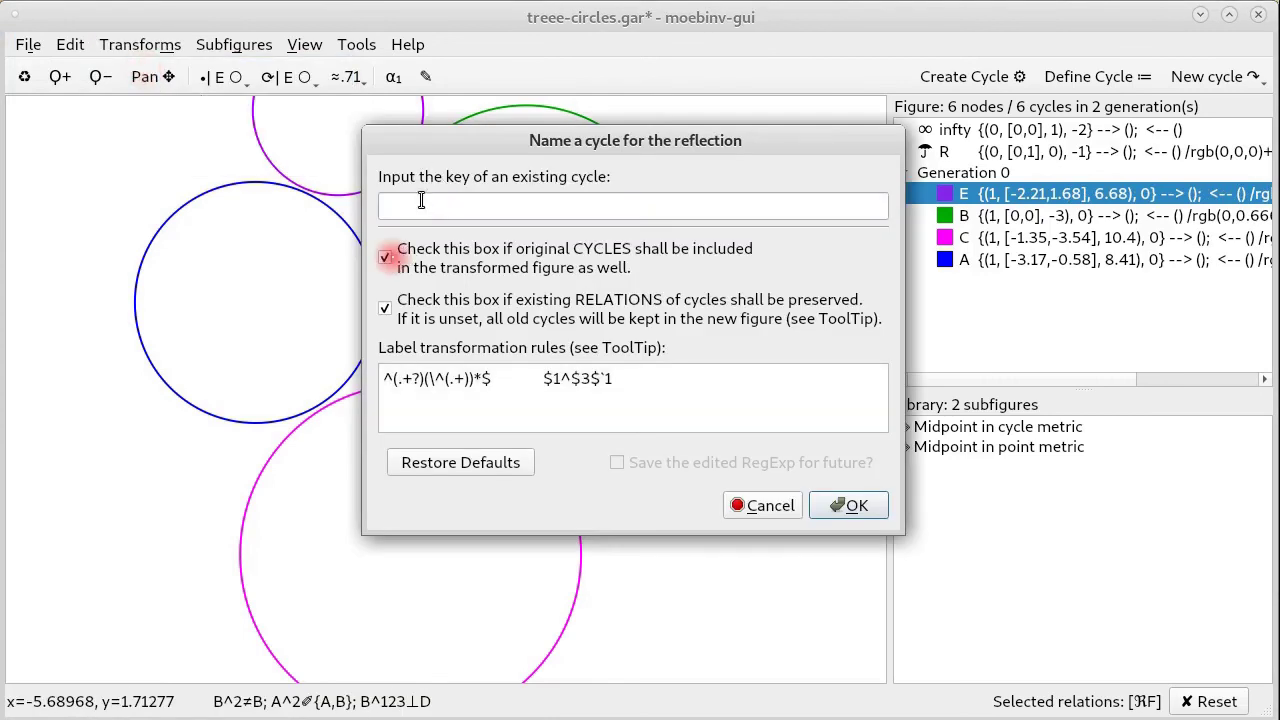
pyautogui.click(424, 204)
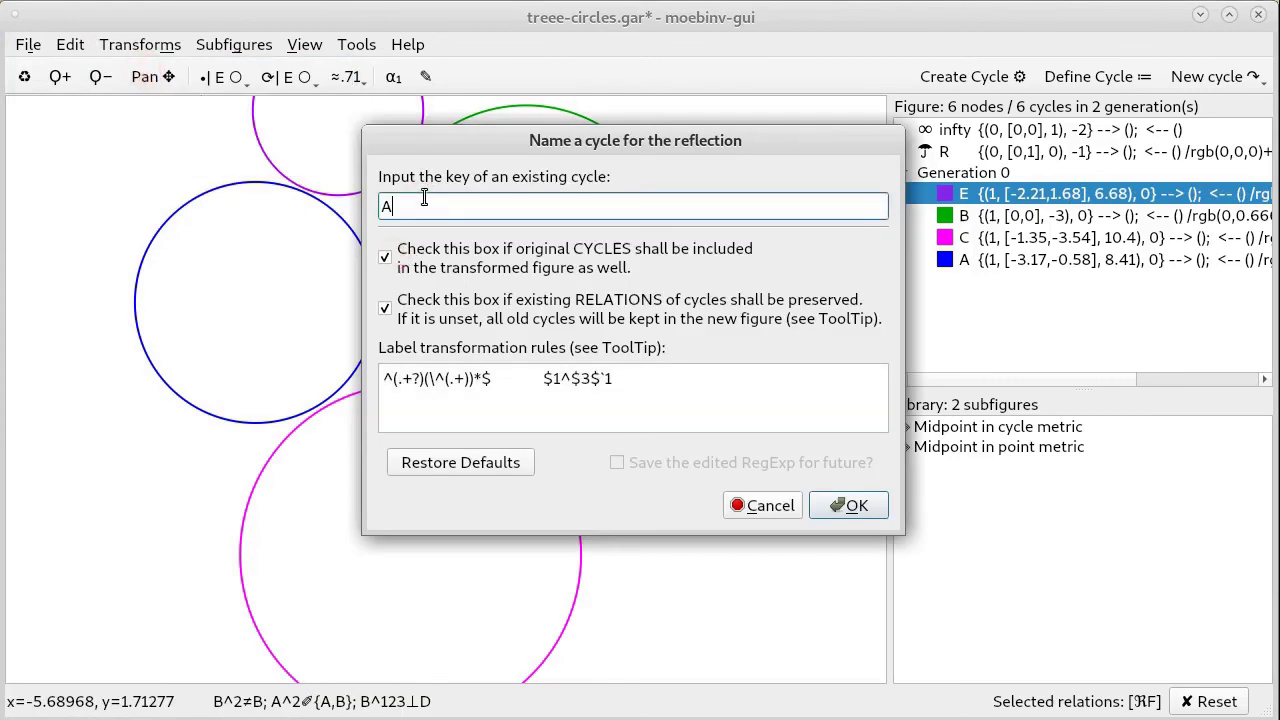
pyautogui.click(857, 506)
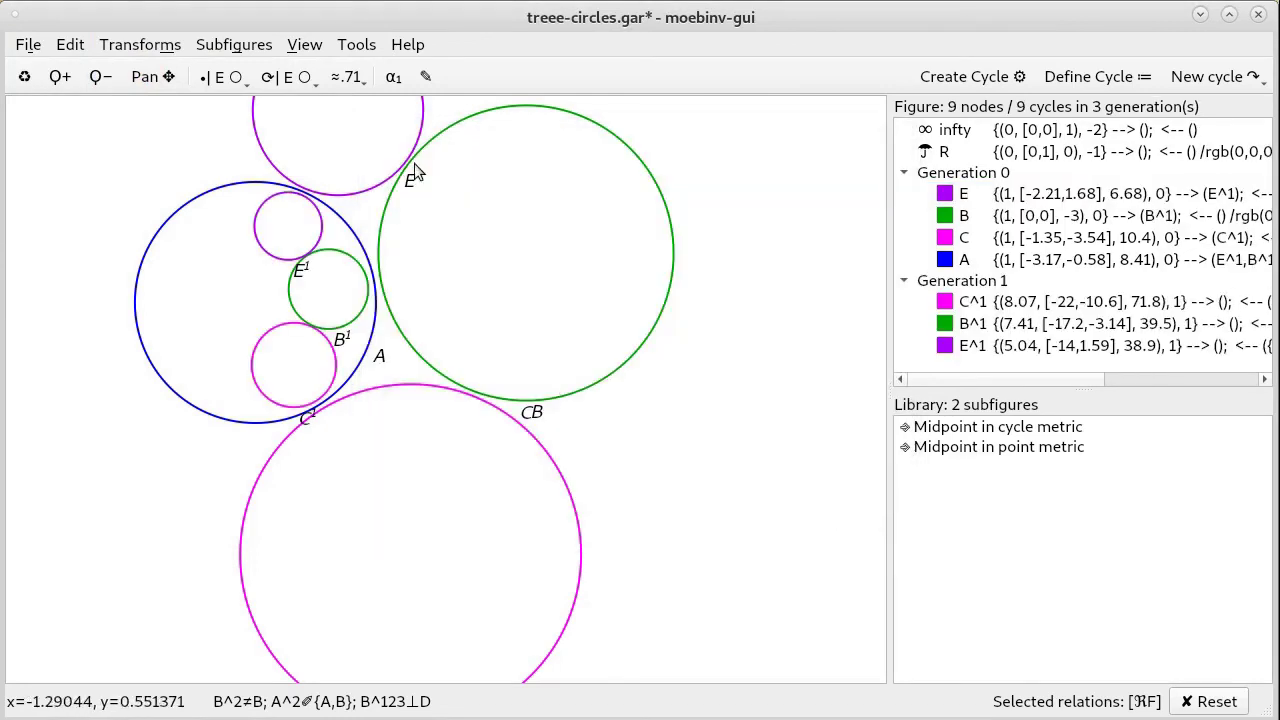
# Reflect the figure in cycle B, keeping the originals, with label suffix 2
pyautogui.click(140, 44)
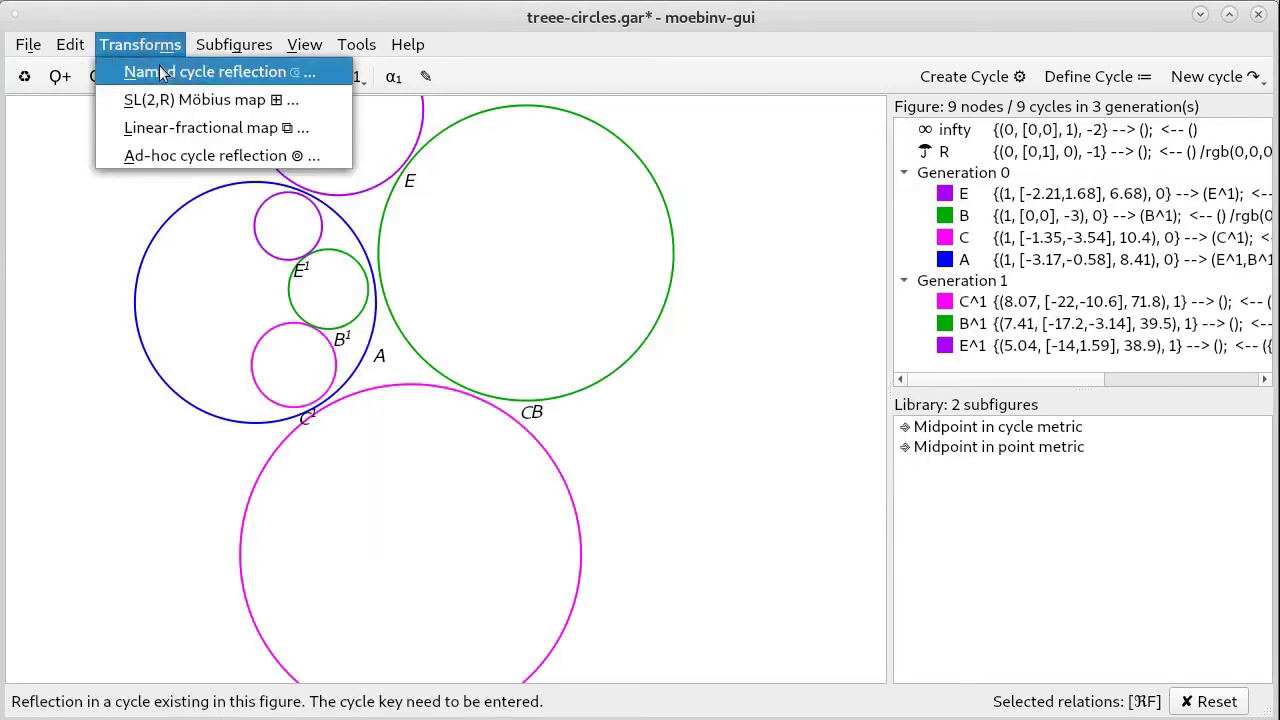
pyautogui.click(160, 68)
pyautogui.click(386, 258)
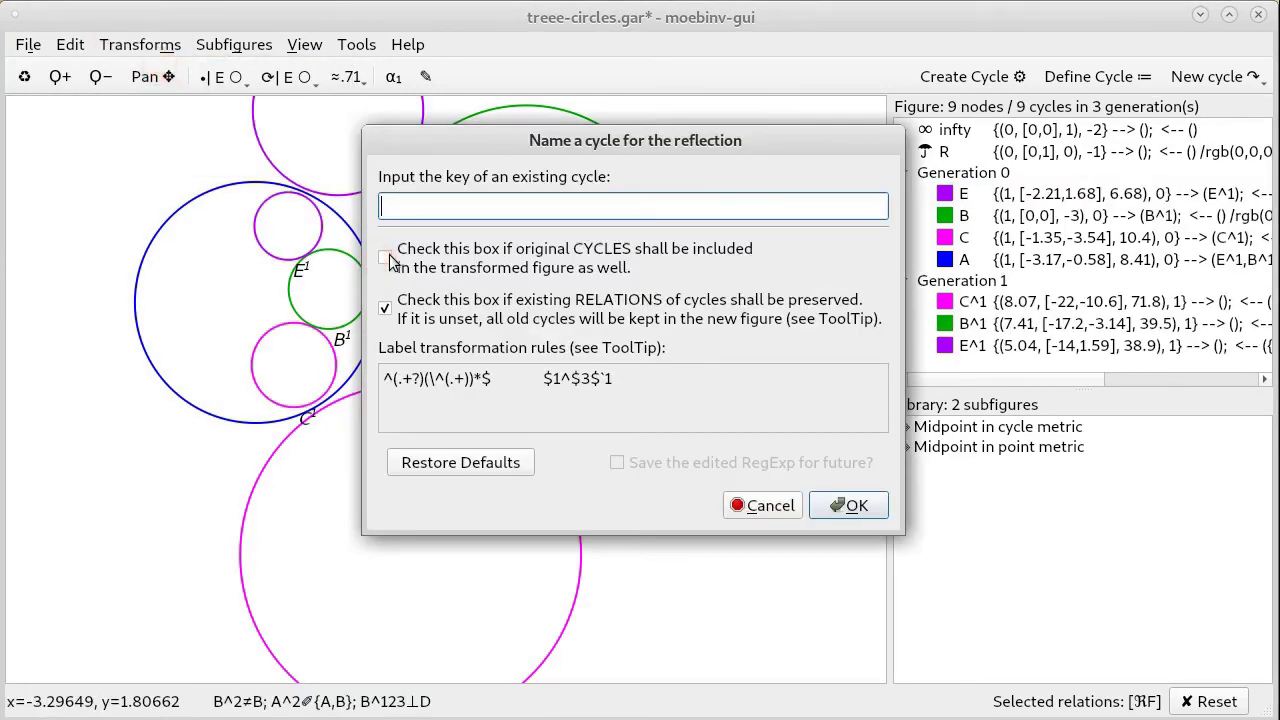
pyautogui.click(406, 208)
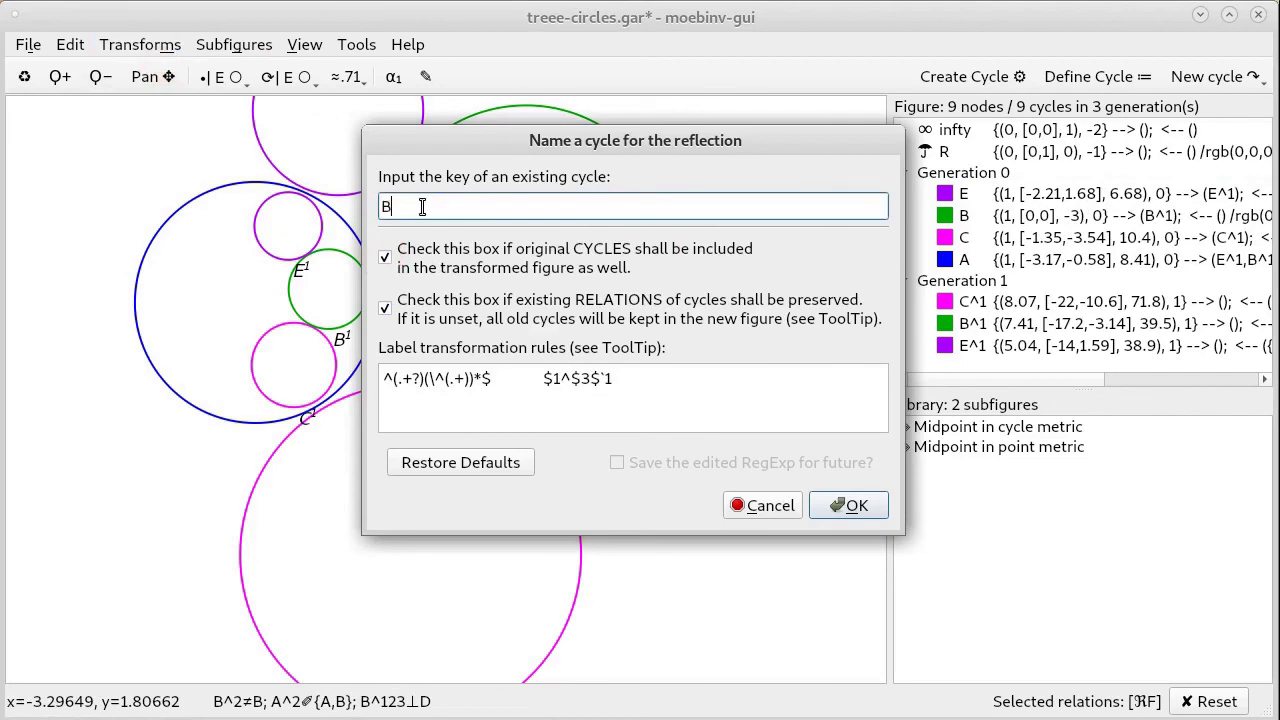
pyautogui.click(649, 388)
pyautogui.press('BackSpace')
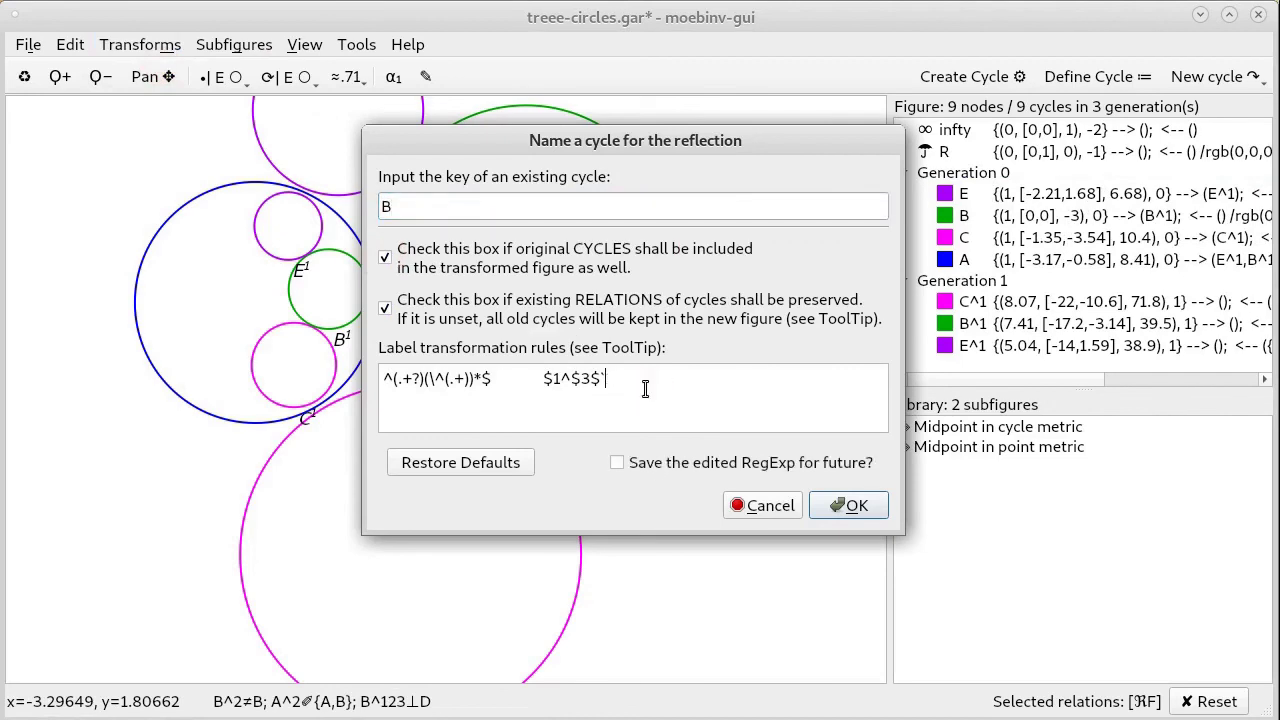
pyautogui.write('2')
pyautogui.click(848, 503)
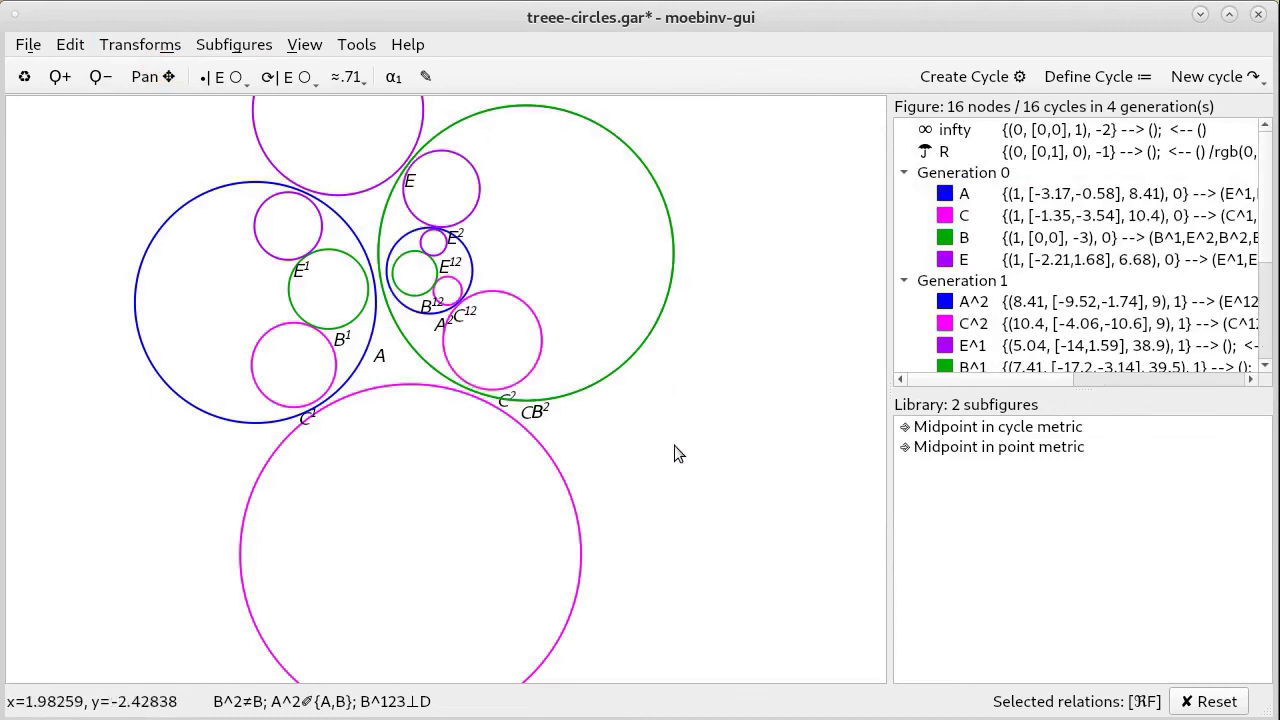
# Reflect in cycle C, keeping the originals, with label suffix 3, and hide all cycle labels
pyautogui.click(110, 52)
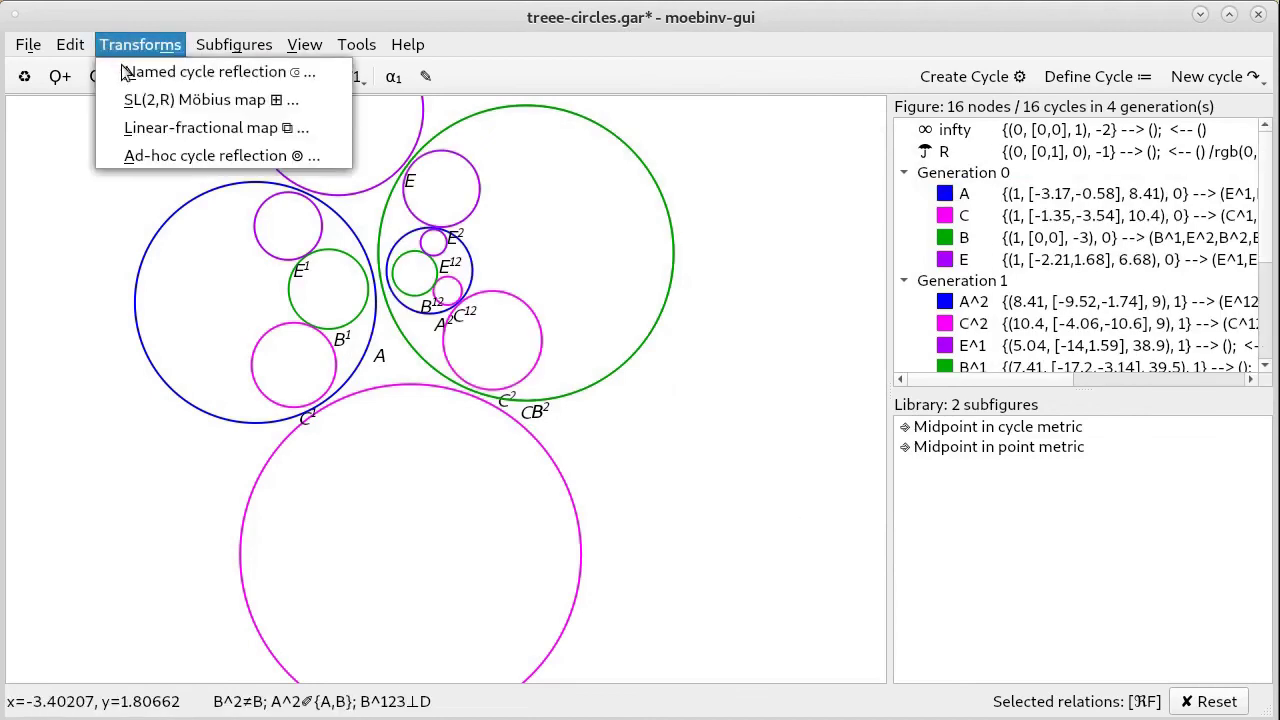
pyautogui.click(126, 72)
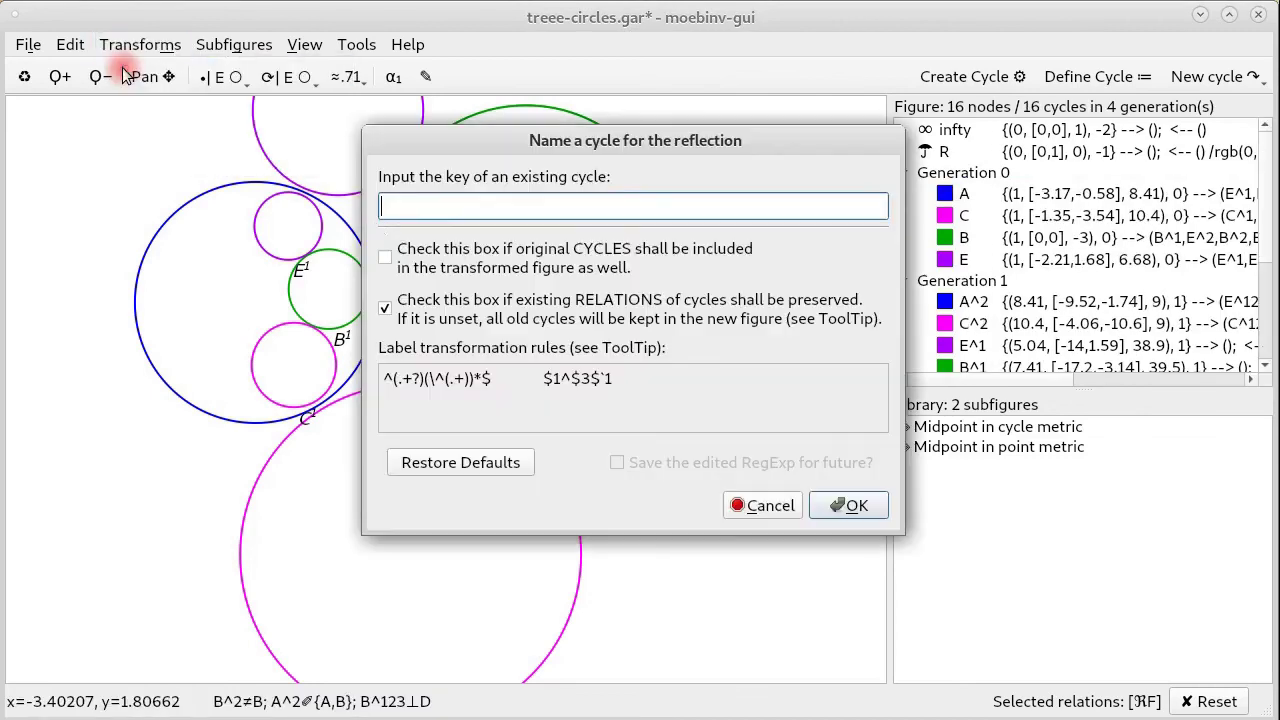
pyautogui.click(385, 257)
pyautogui.click(416, 202)
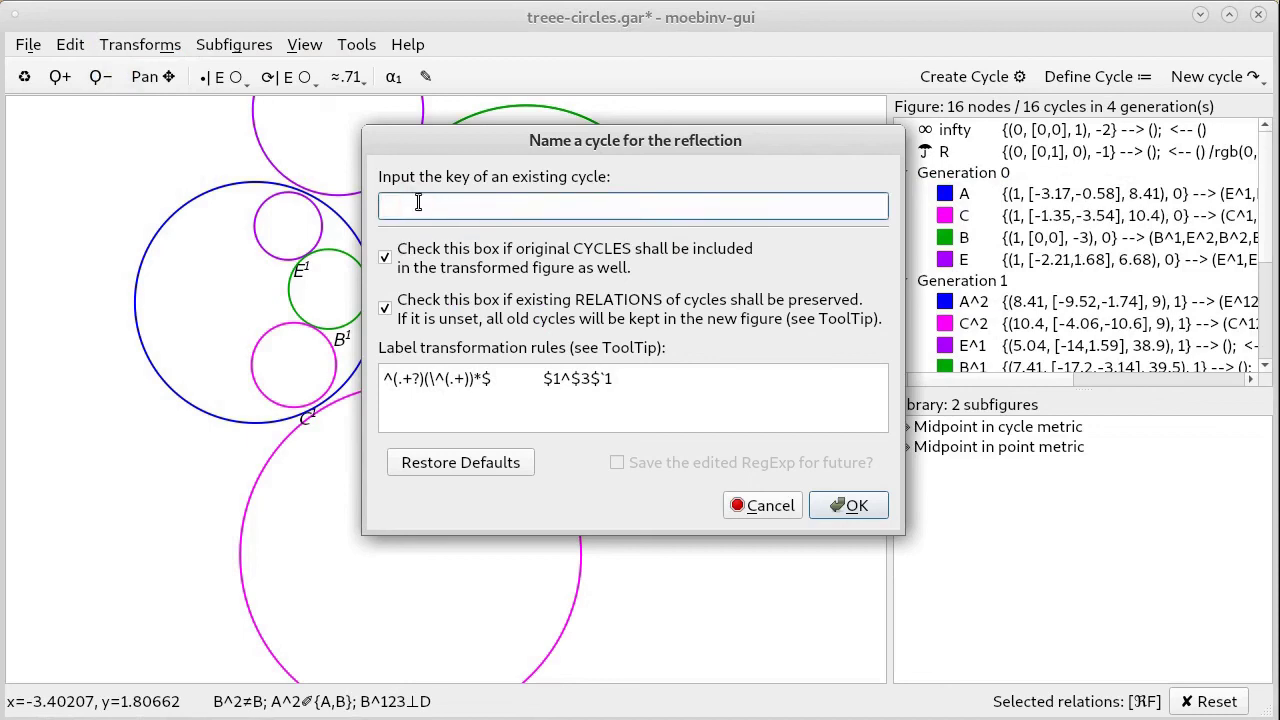
pyautogui.click(645, 385)
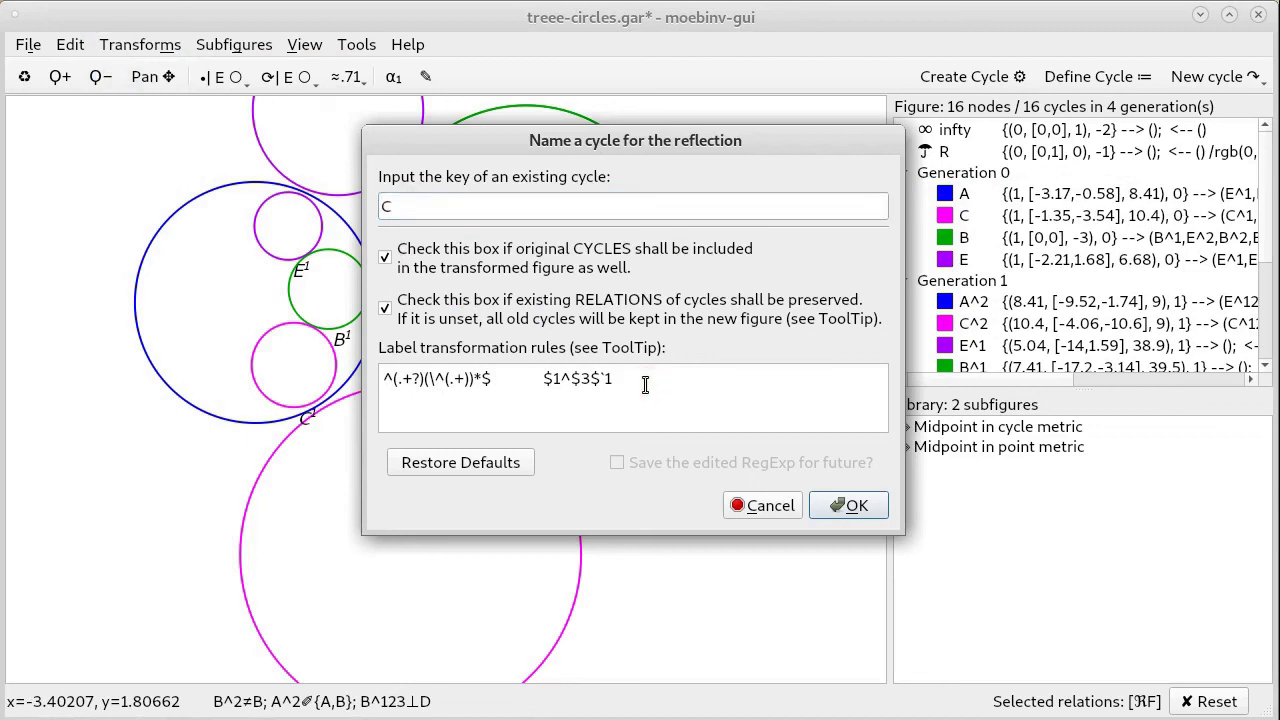
pyautogui.press('BackSpace')
pyautogui.write('3')
pyautogui.click(829, 505)
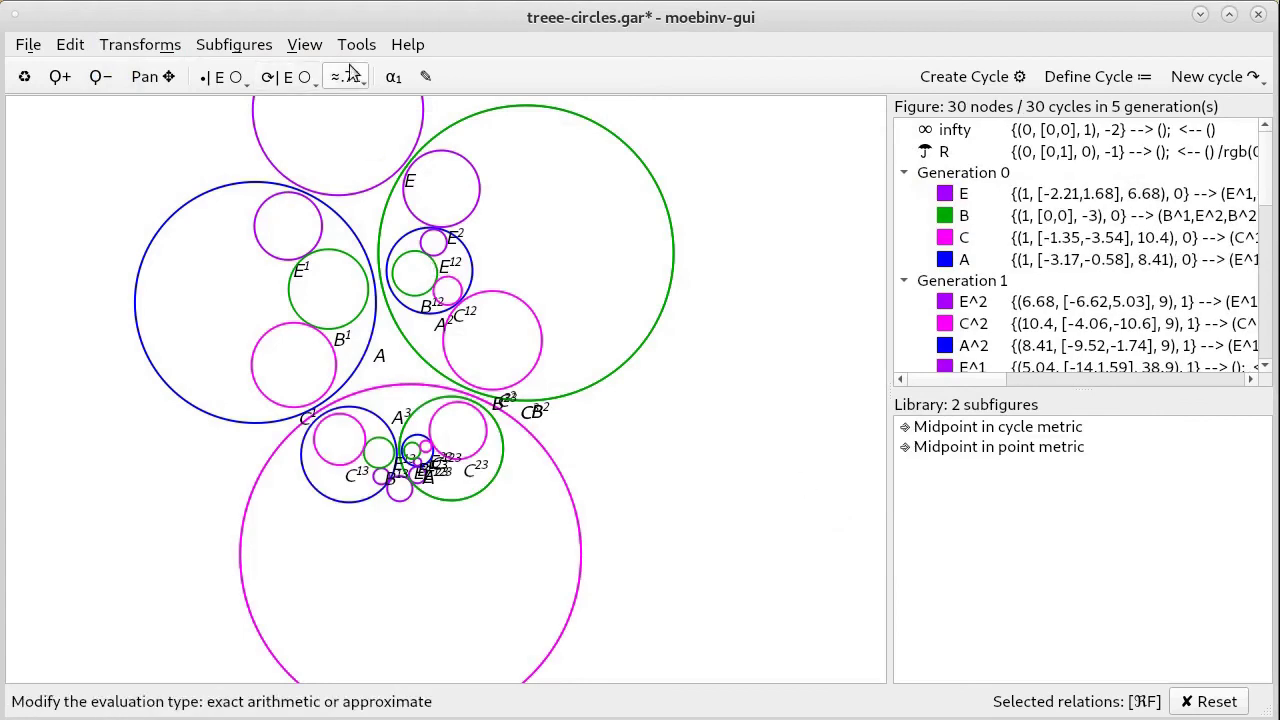
pyautogui.click(304, 50)
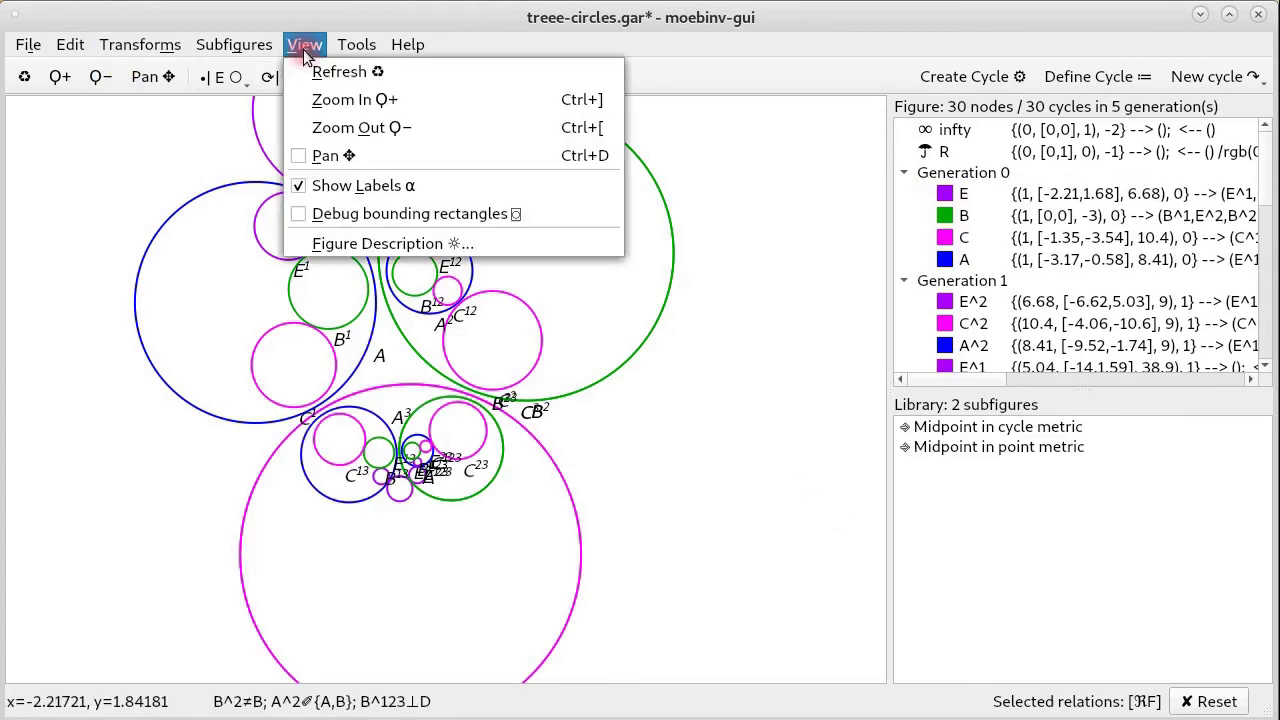
pyautogui.click(318, 182)
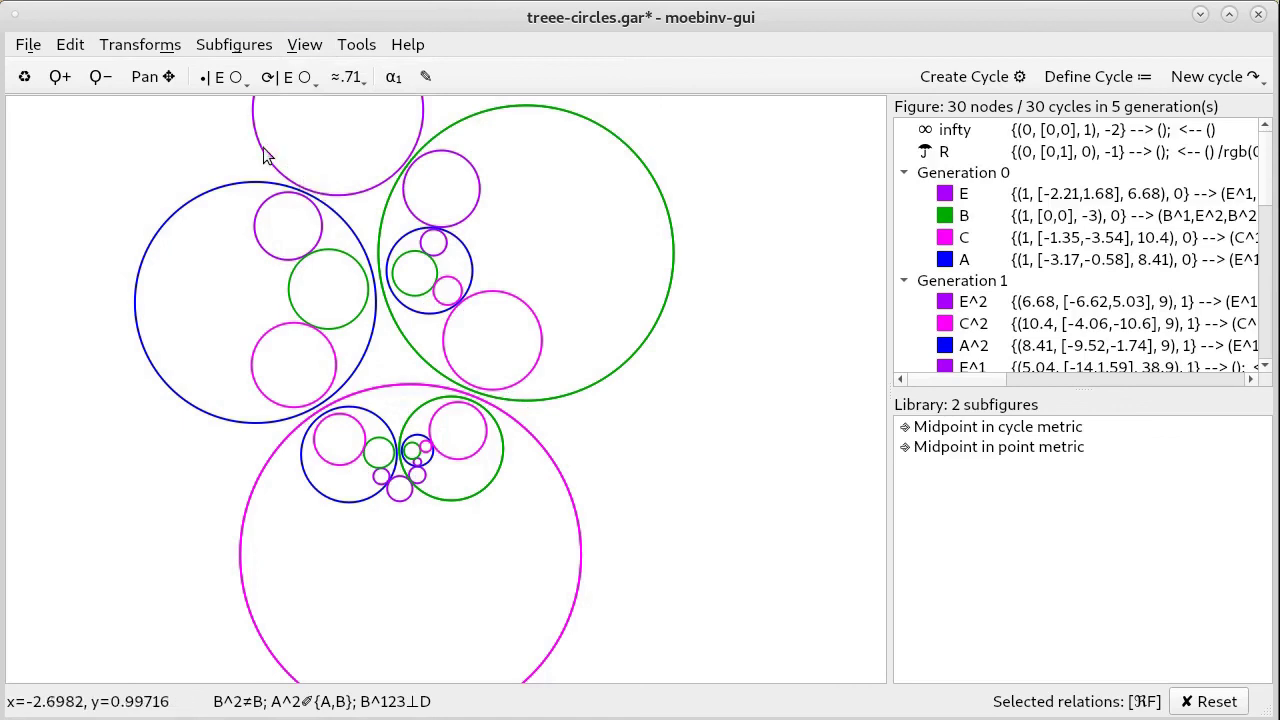
# Reflect in cycle E with the originals kept, bringing the figure to 58 cycles
pyautogui.click(155, 46)
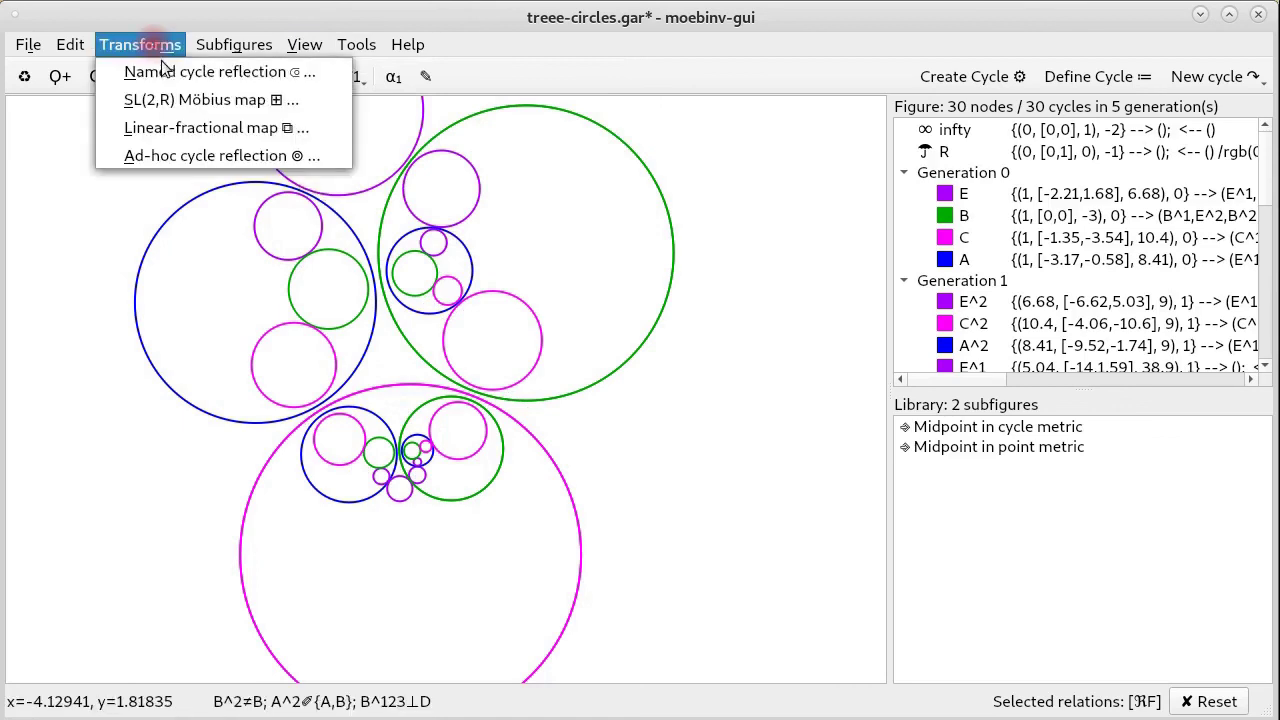
pyautogui.click(168, 74)
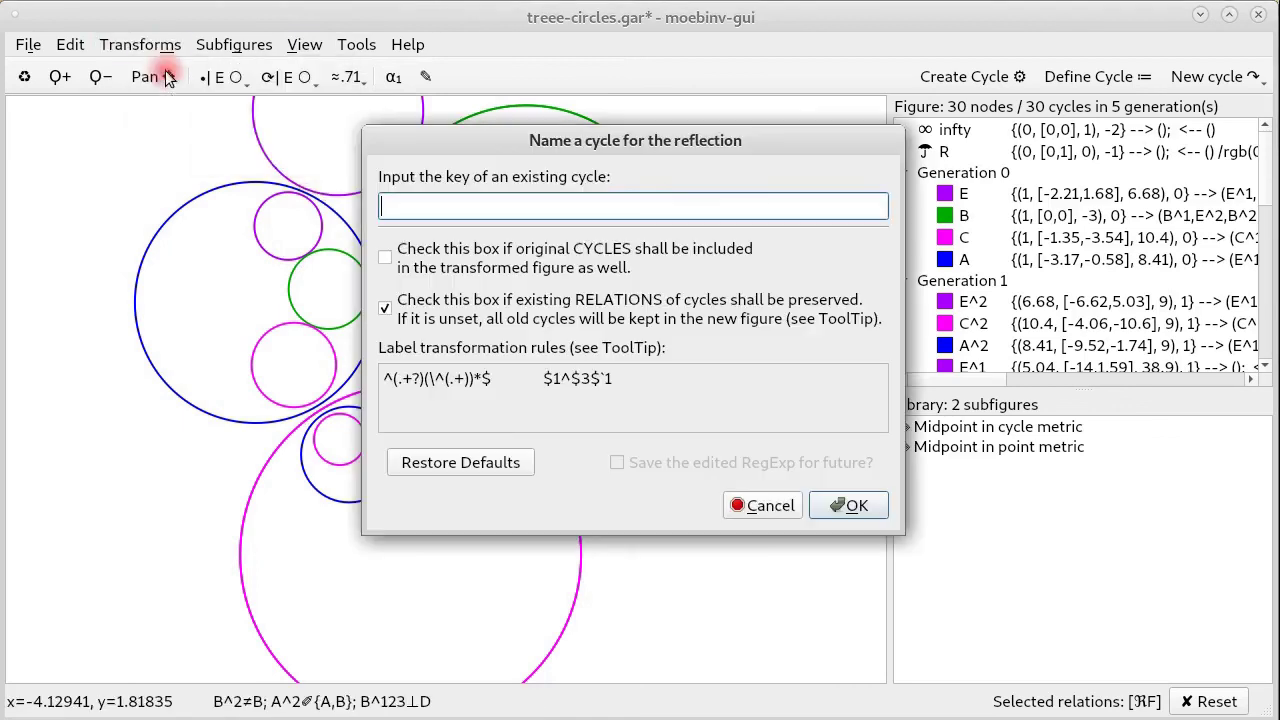
pyautogui.click(385, 258)
pyautogui.click(422, 205)
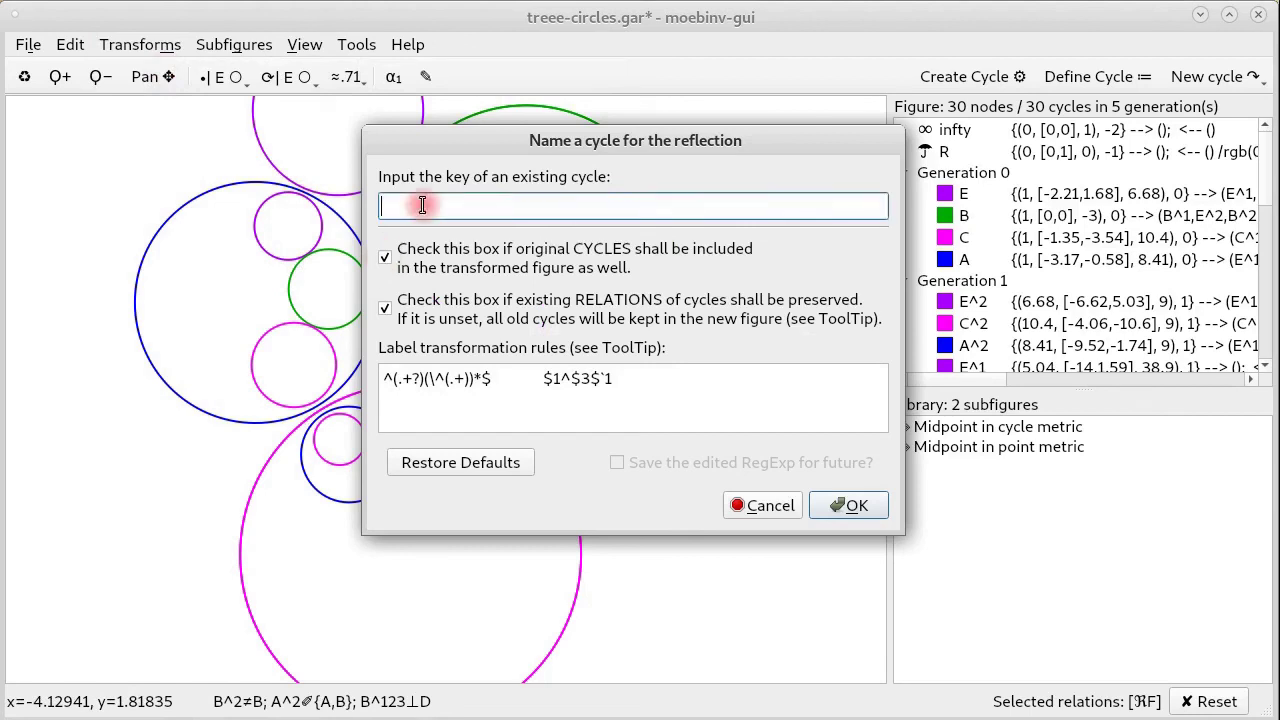
pyautogui.click(628, 380)
pyautogui.press('BackSpace')
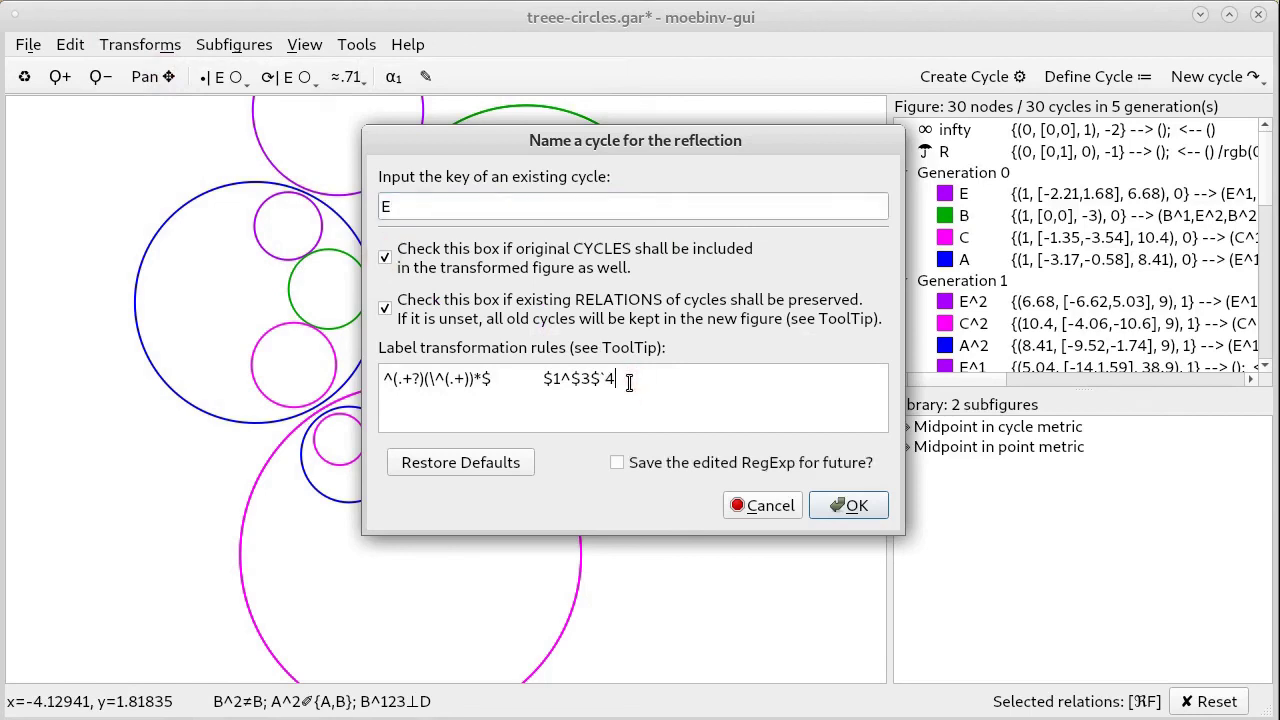
pyautogui.click(849, 505)
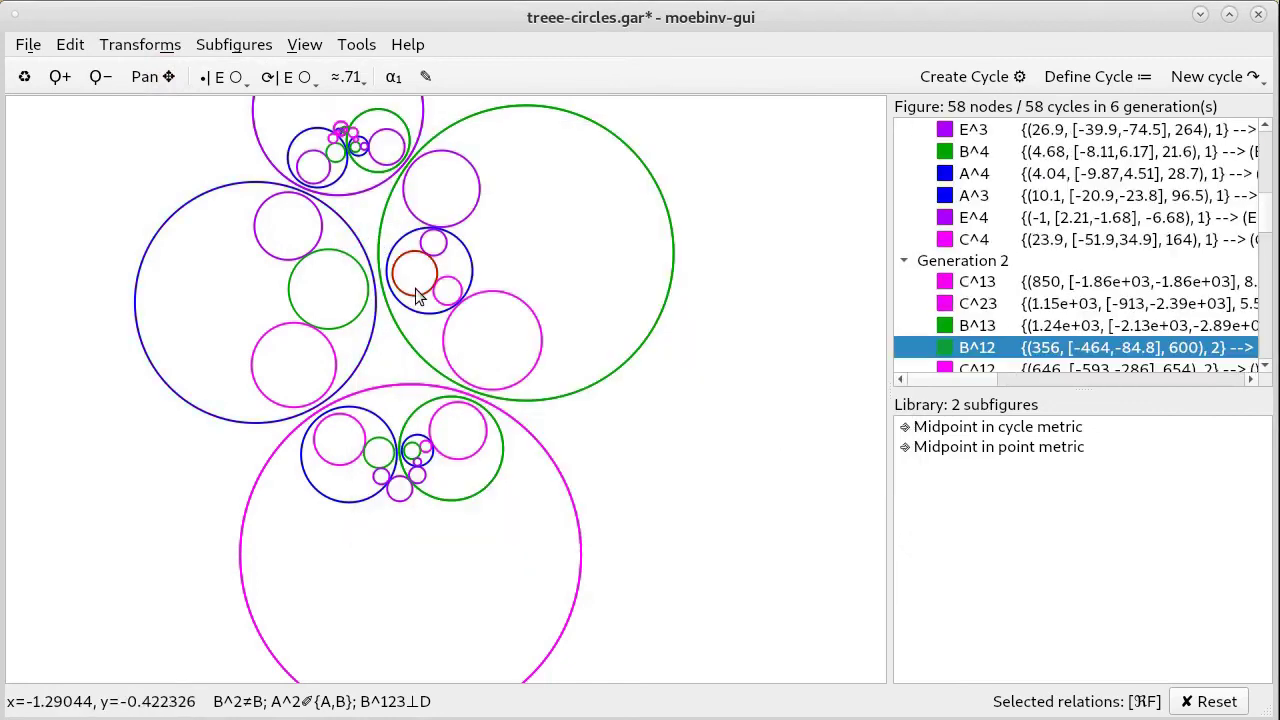
pyautogui.scroll(-1, 418, 296)
pyautogui.scroll(4, 418, 296)
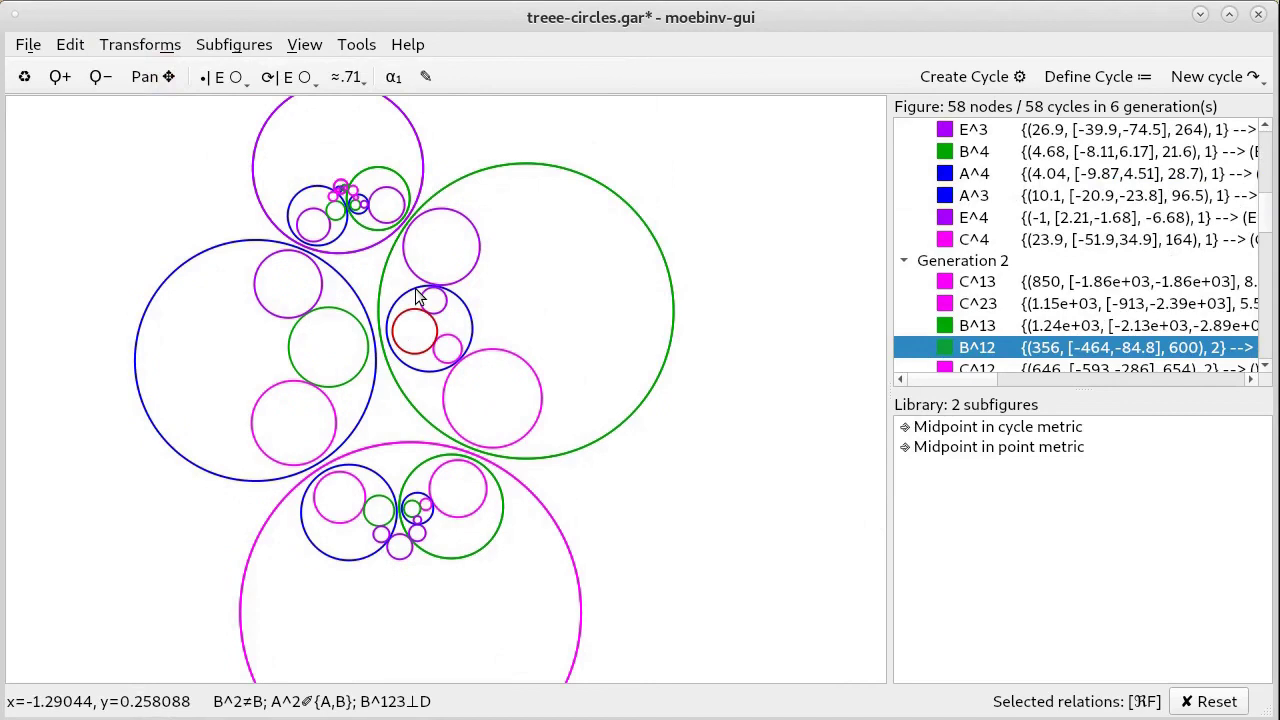
# Reflect the figure in cycle A a second time, keeping the original cycles
pyautogui.click(130, 44)
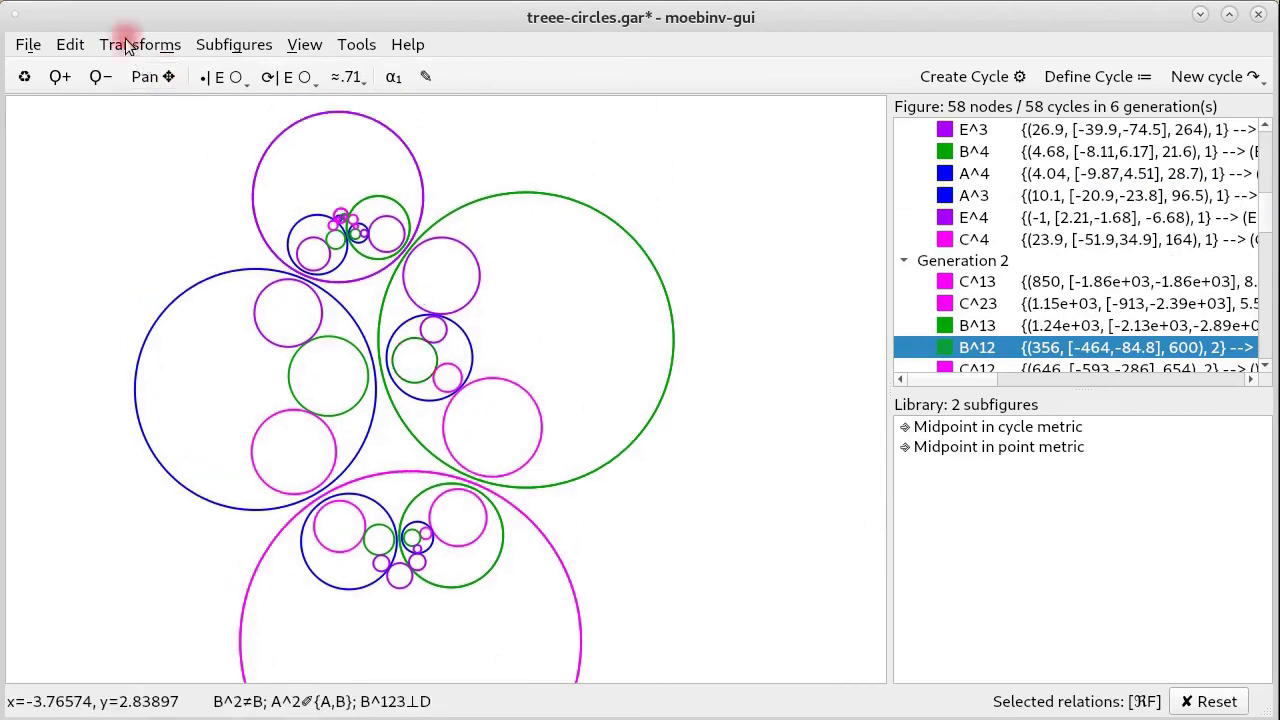
pyautogui.click(125, 80)
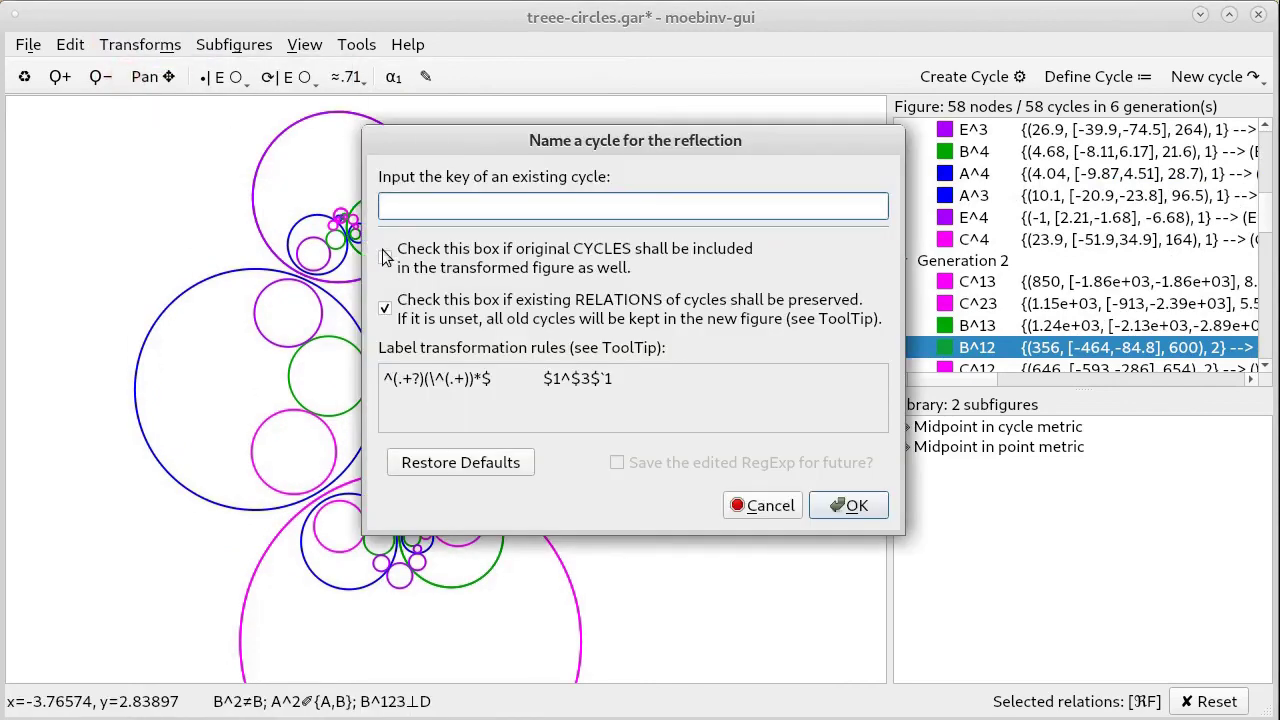
pyautogui.click(385, 257)
pyautogui.click(405, 196)
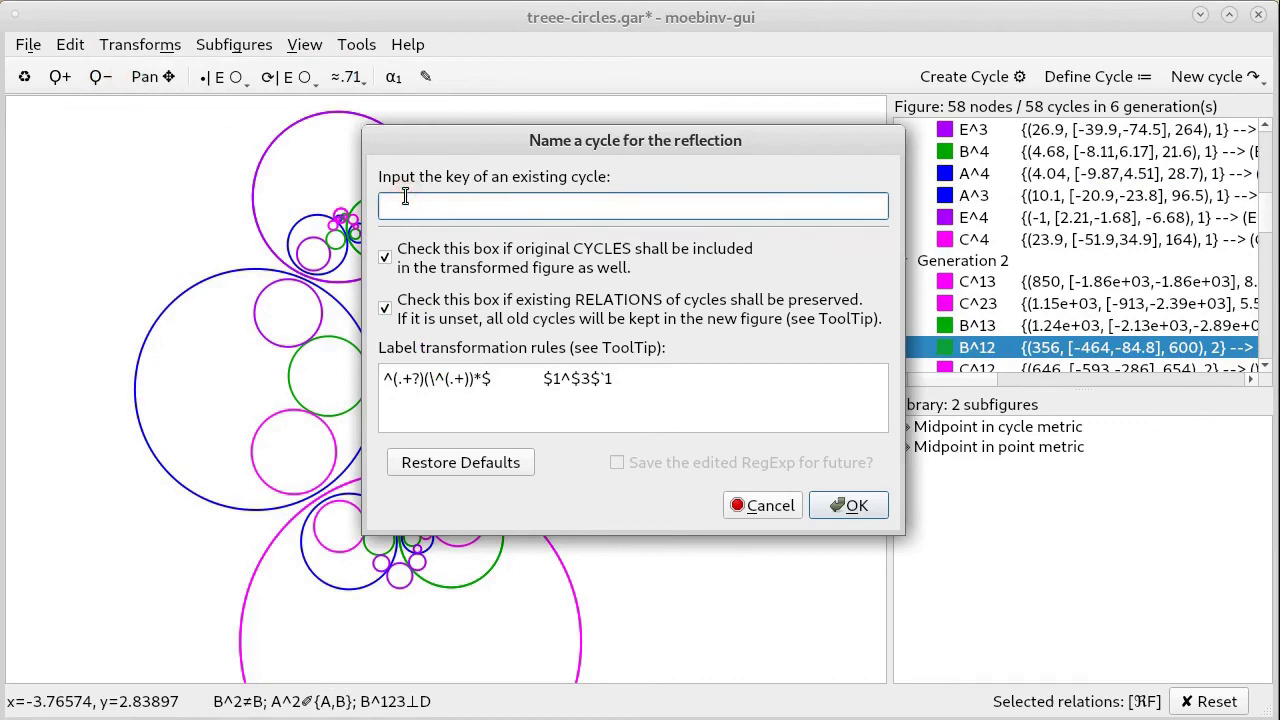
pyautogui.click(646, 385)
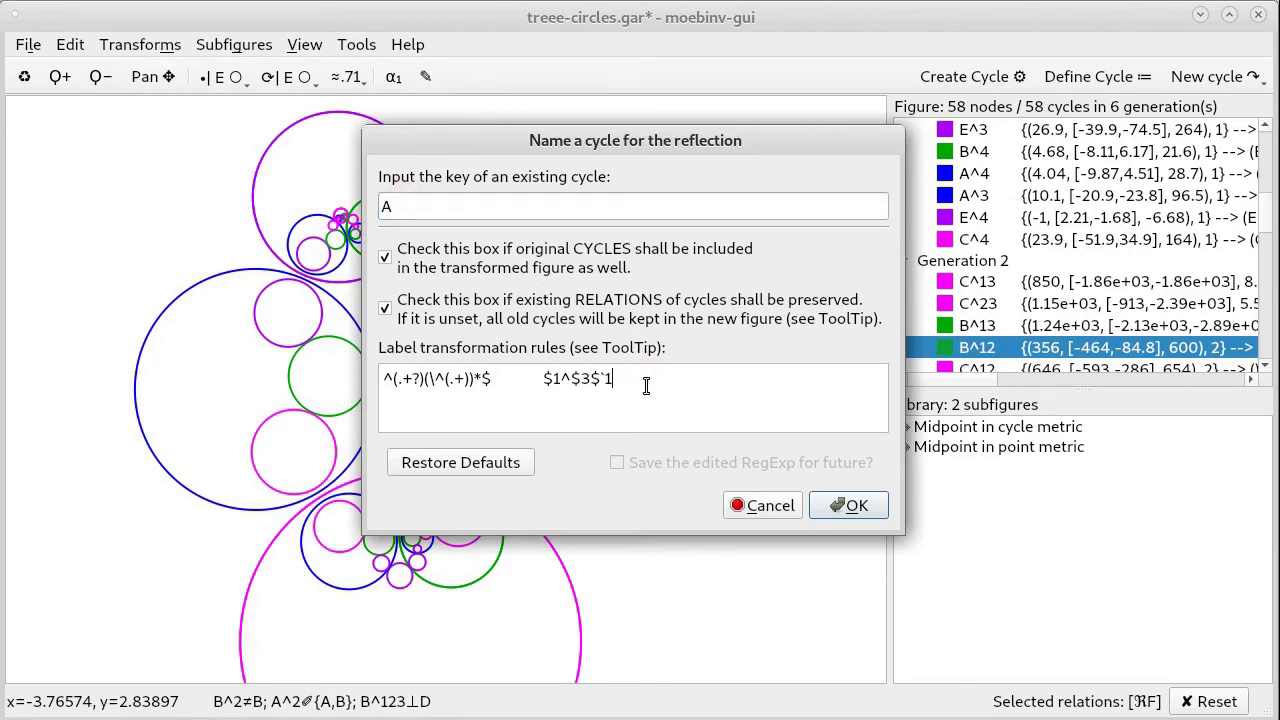
pyautogui.press('BackSpace')
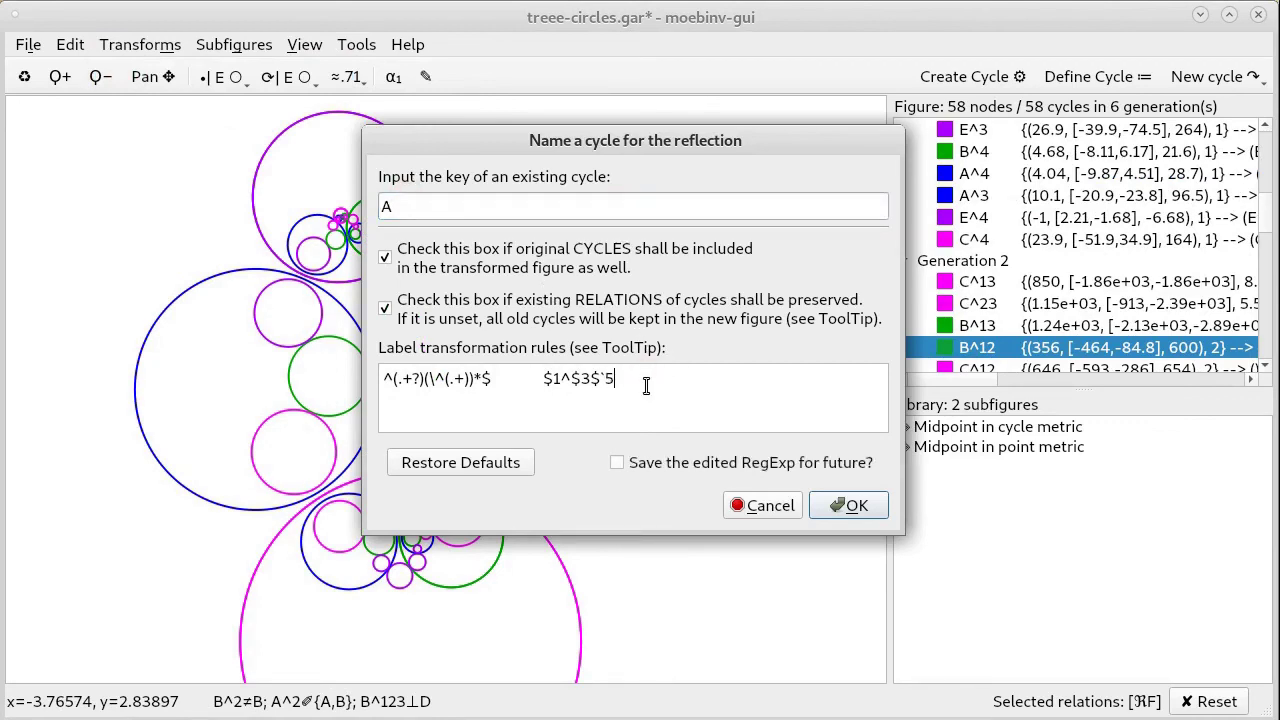
pyautogui.click(845, 507)
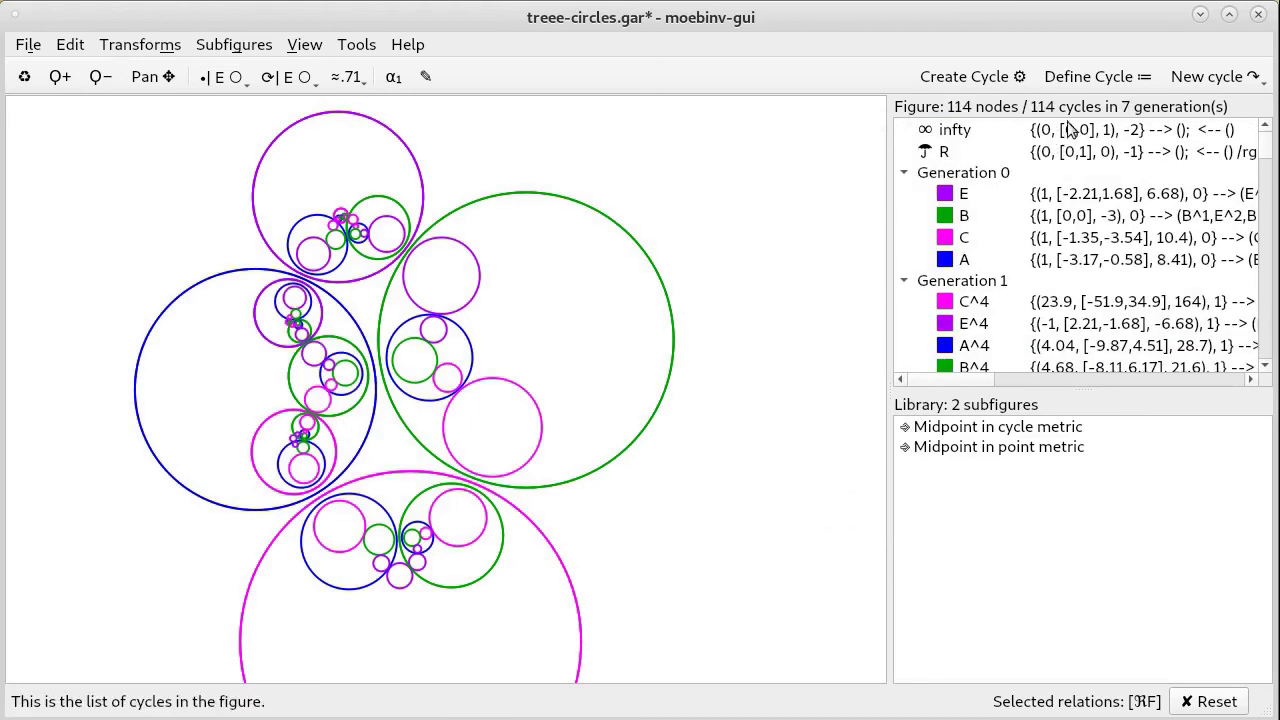
# Reflect again in cycle B with the originals kept and label suffix 5, reaching 226 cycles
pyautogui.click(140, 46)
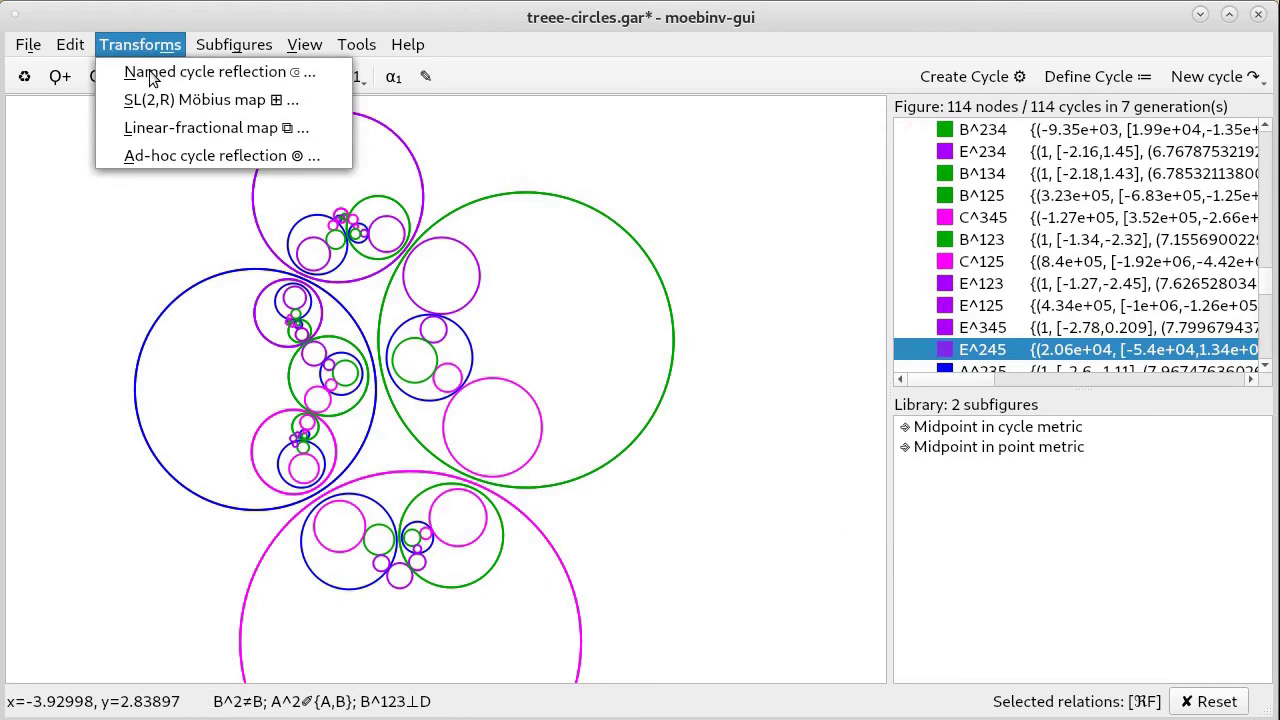
pyautogui.click(152, 73)
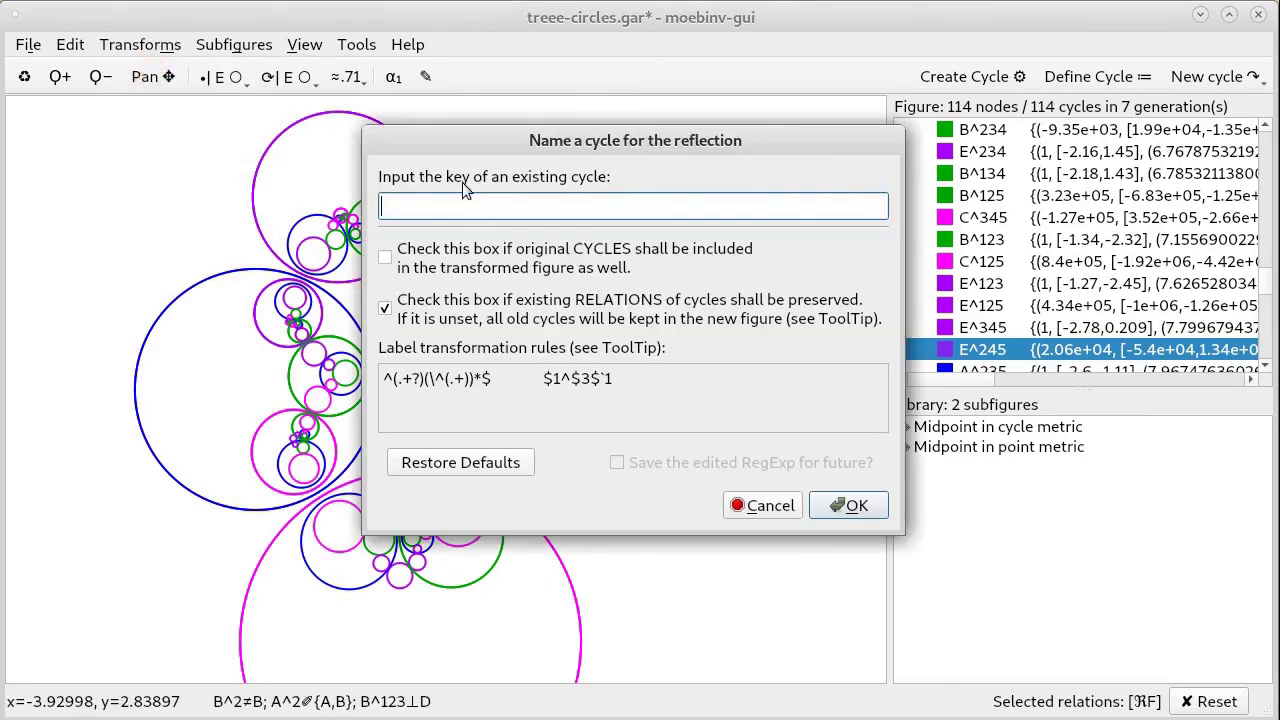
pyautogui.click(385, 257)
pyautogui.click(418, 208)
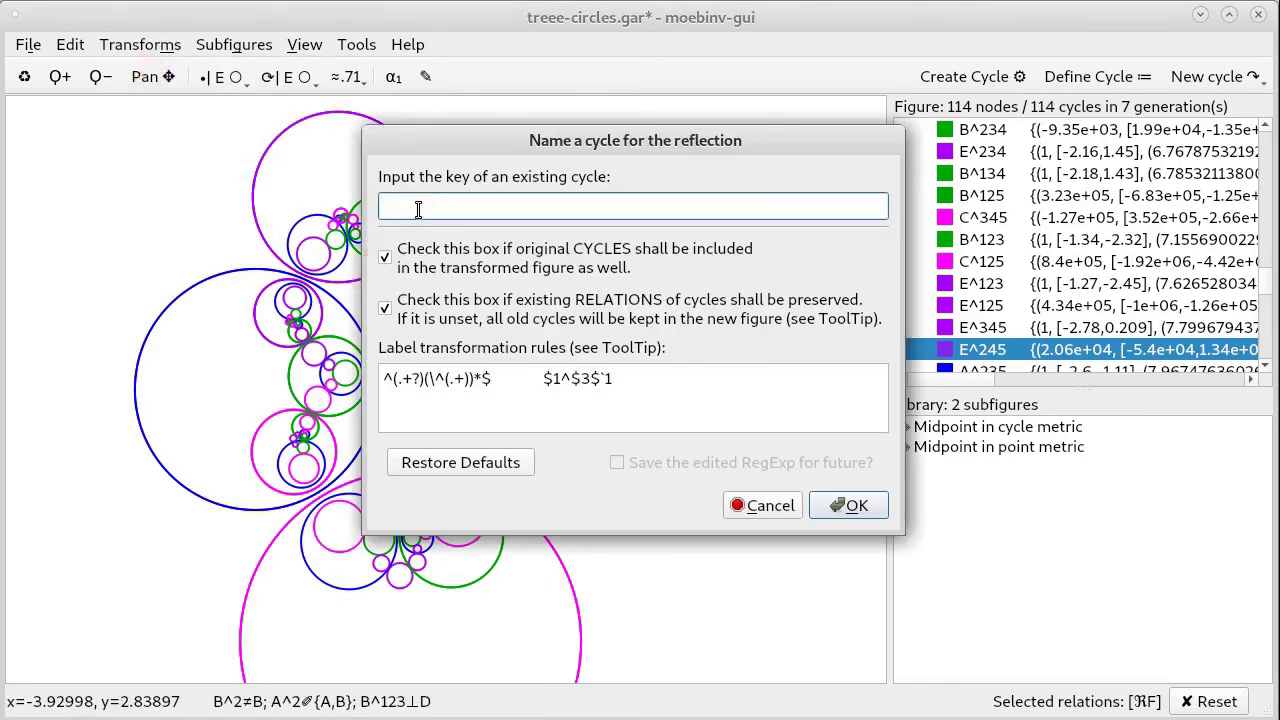
pyautogui.click(664, 393)
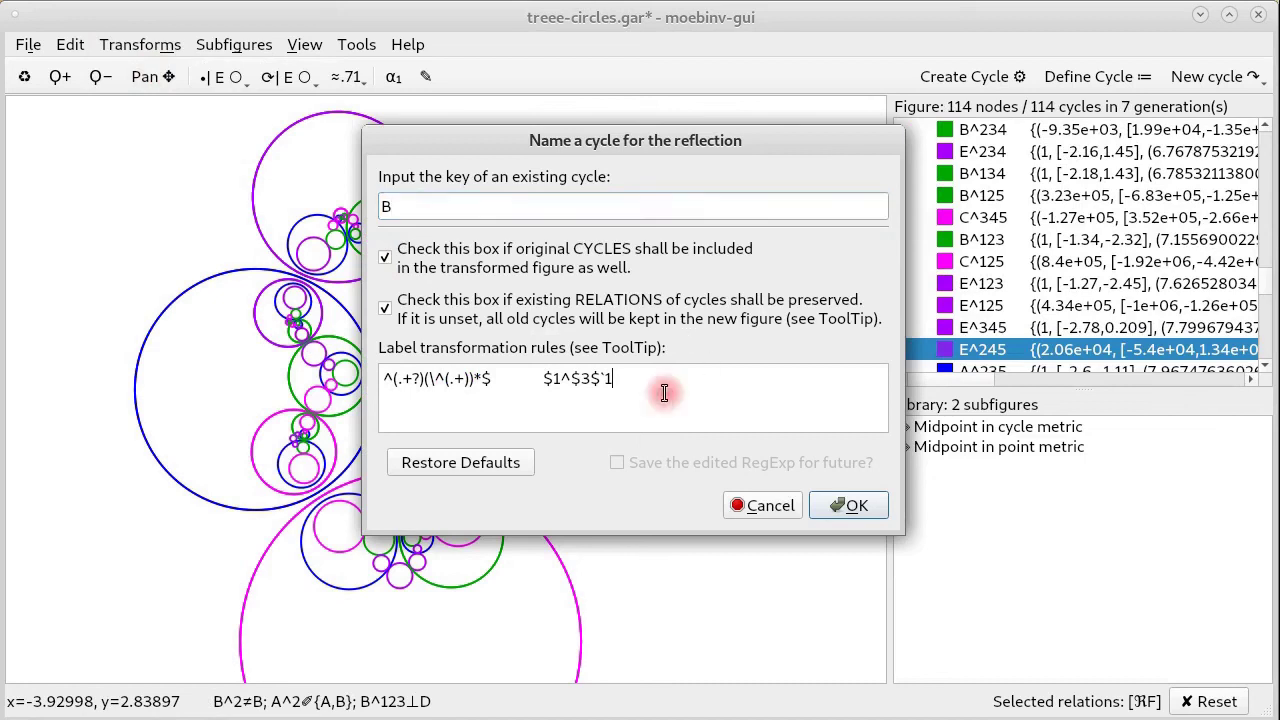
pyautogui.press('BackSpace')
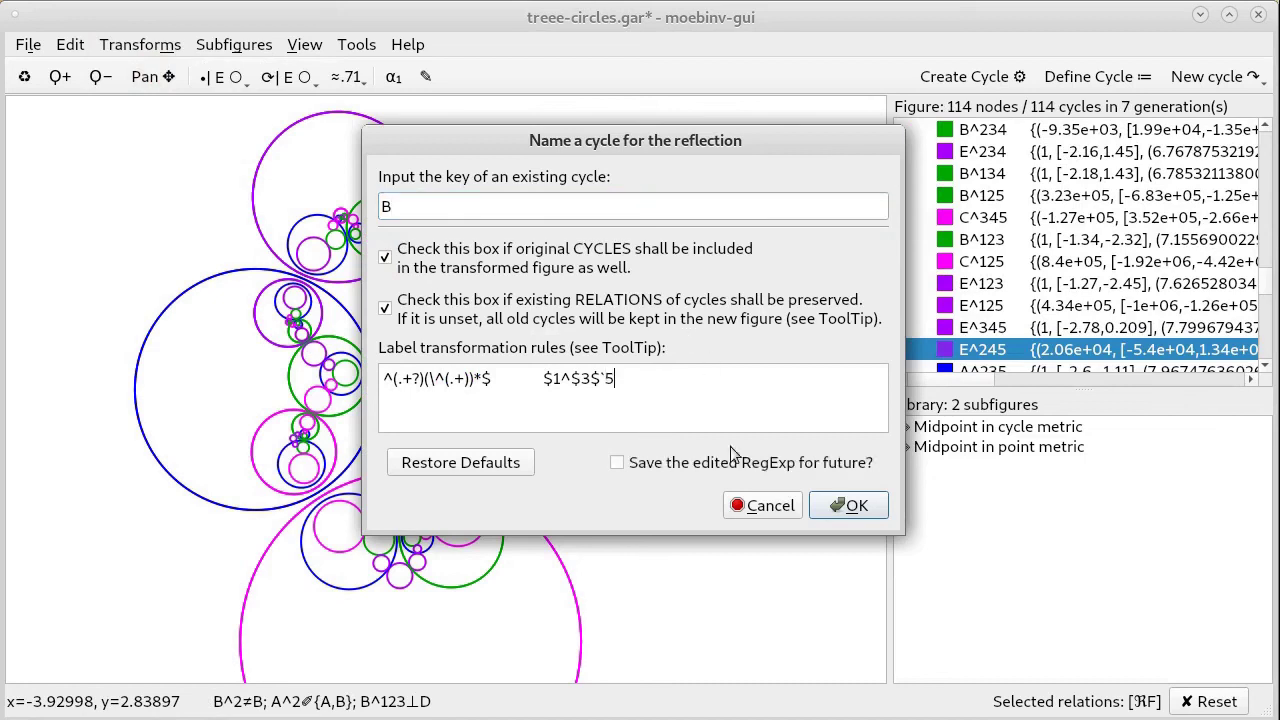
pyautogui.click(848, 505)
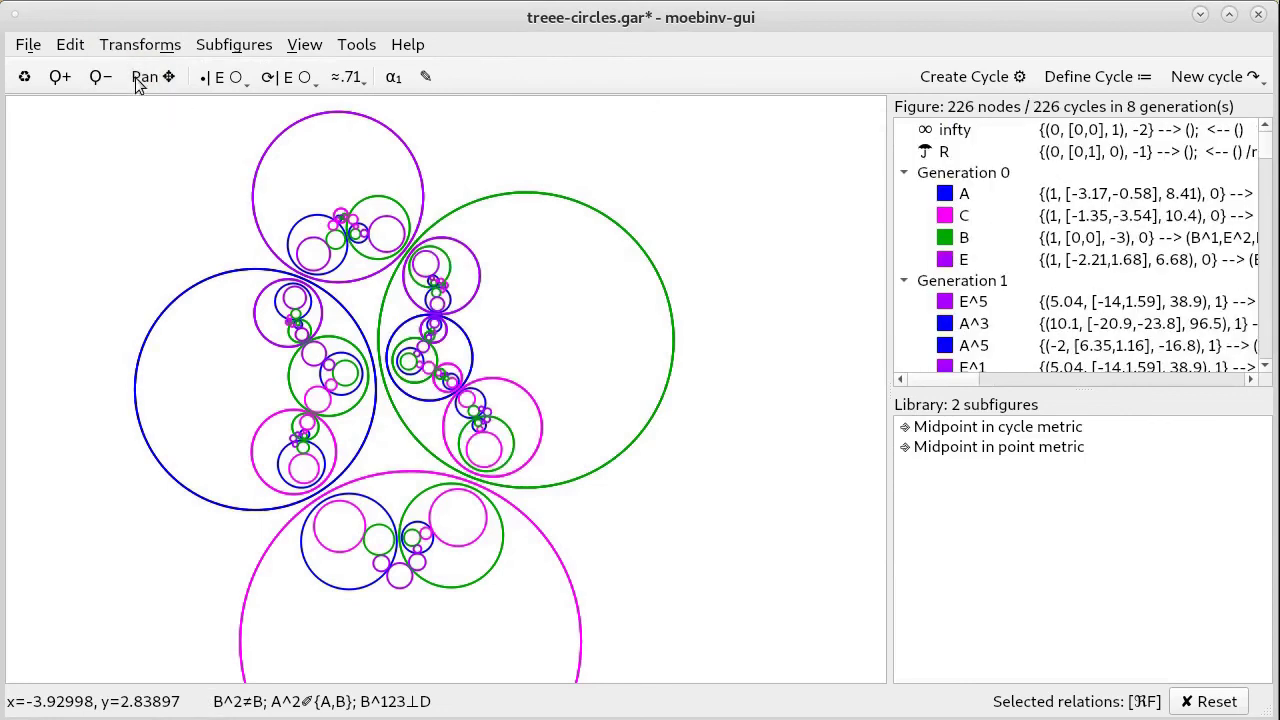
# Reflect in cycle C with originals included, changing the label rule suffix from 1 to 7
pyautogui.click(126, 48)
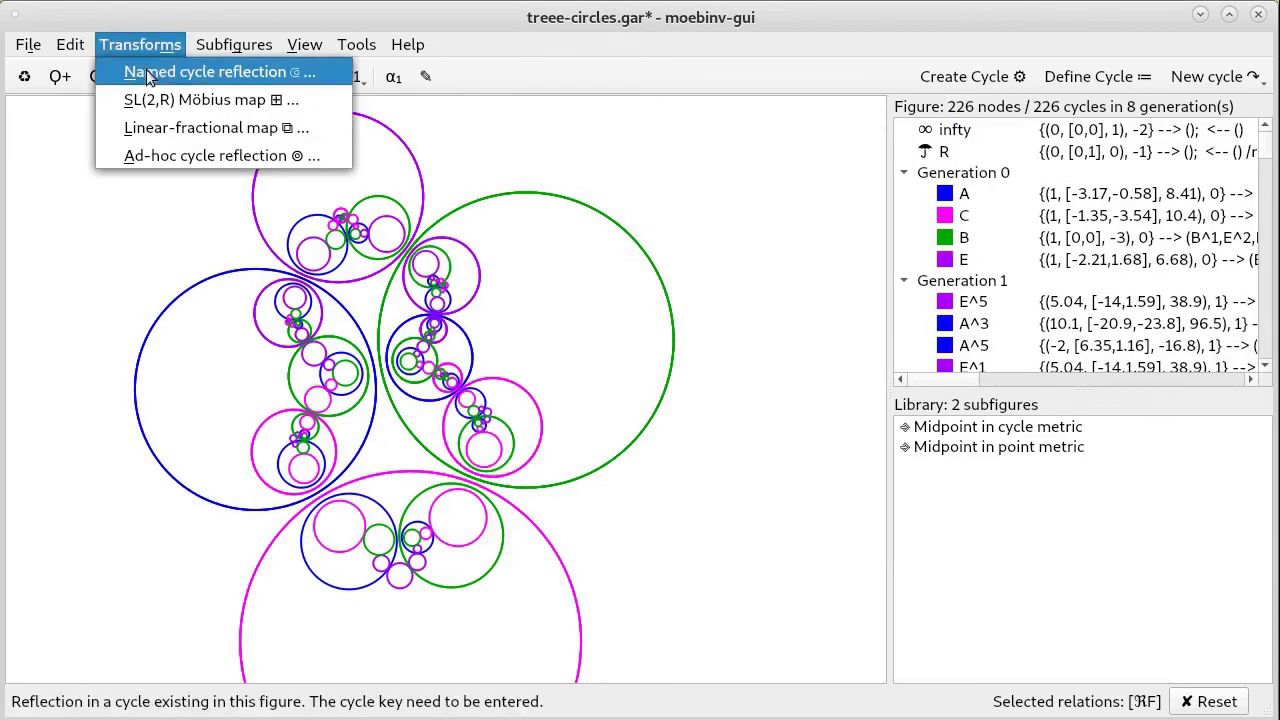
pyautogui.click(147, 72)
pyautogui.click(387, 257)
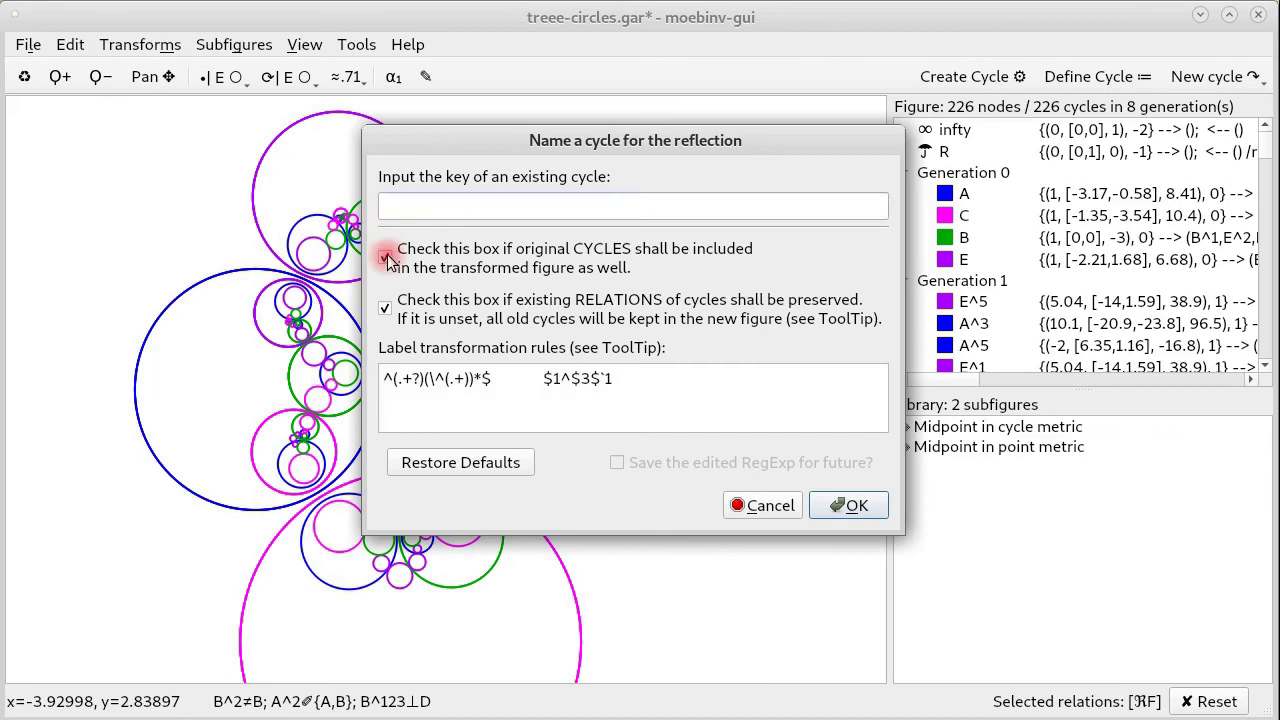
pyautogui.click(414, 206)
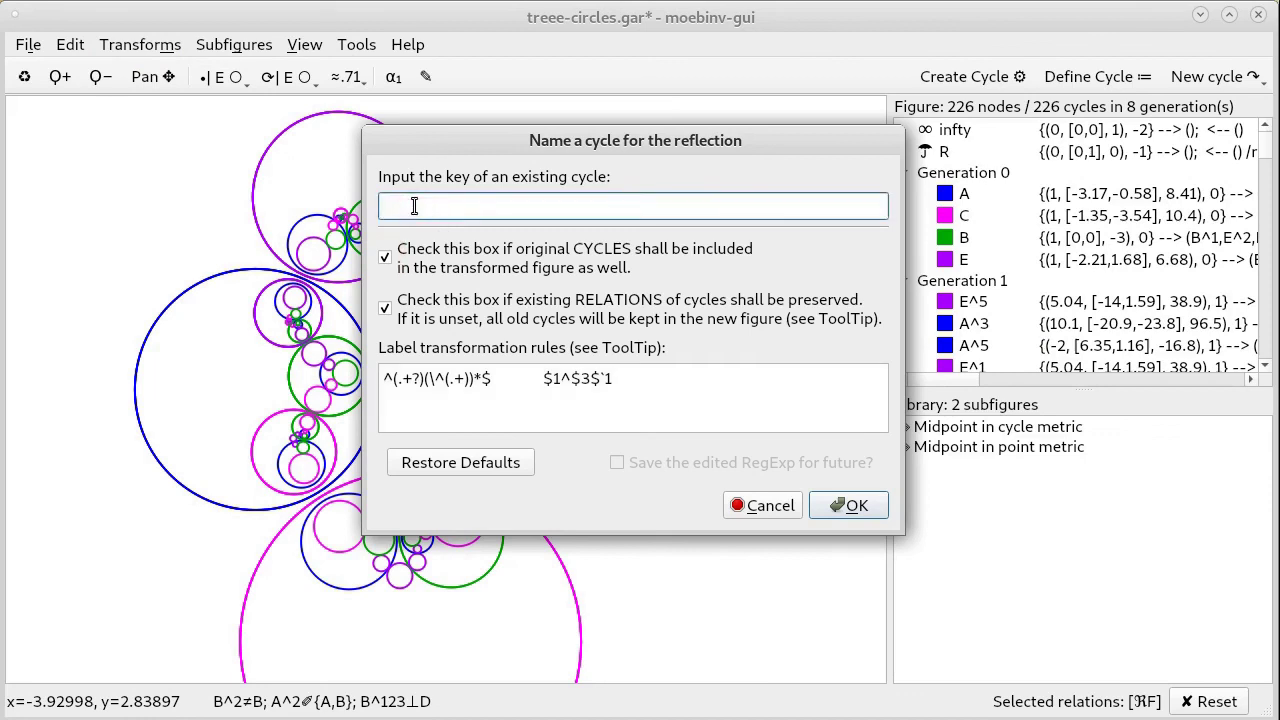
pyautogui.write('C')
pyautogui.click(652, 379)
pyautogui.press('BackSpace')
pyautogui.write('7')
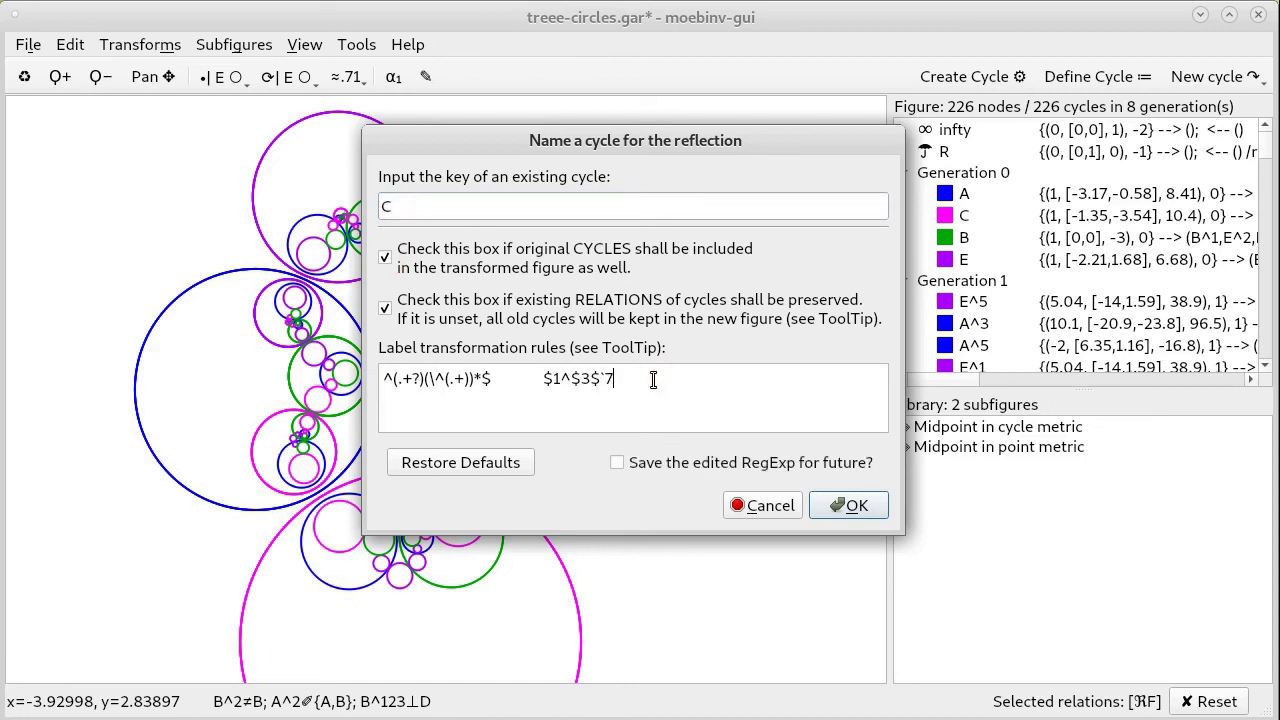
pyautogui.click(848, 502)
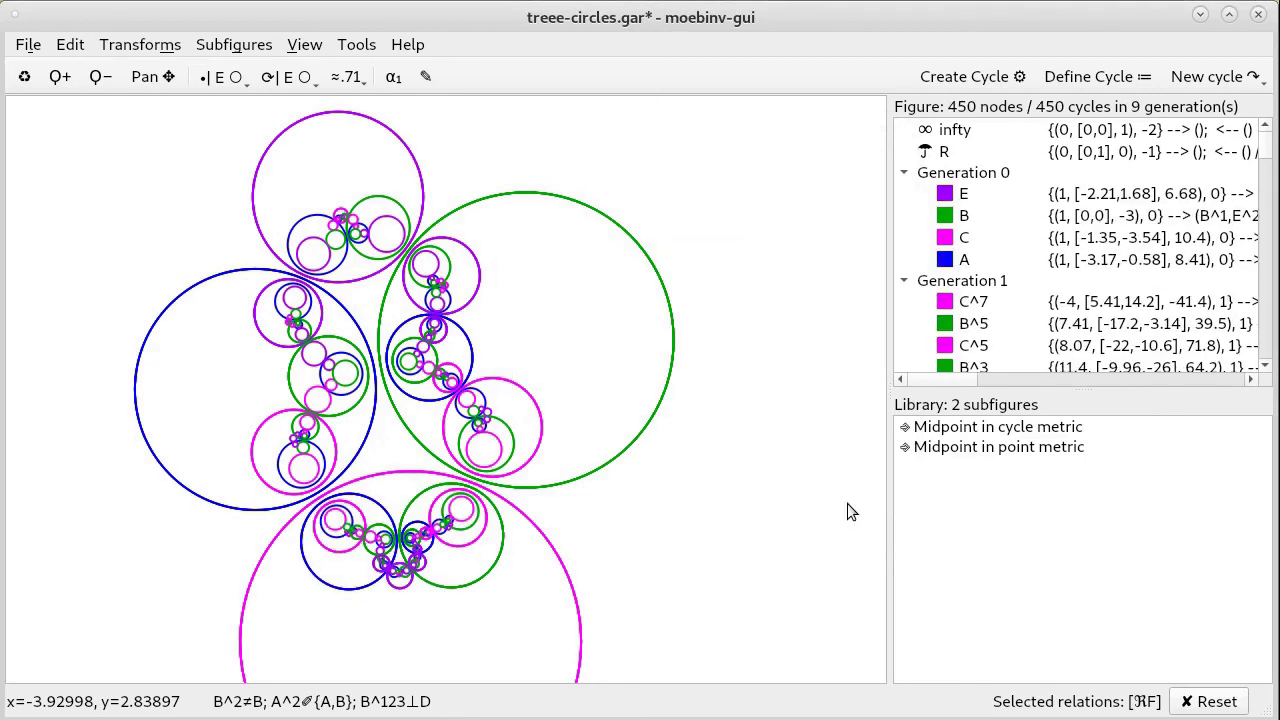
# Reflect in cycle E with originals included and label suffix 8, doubling the figure to 898 cycles
pyautogui.click(110, 44)
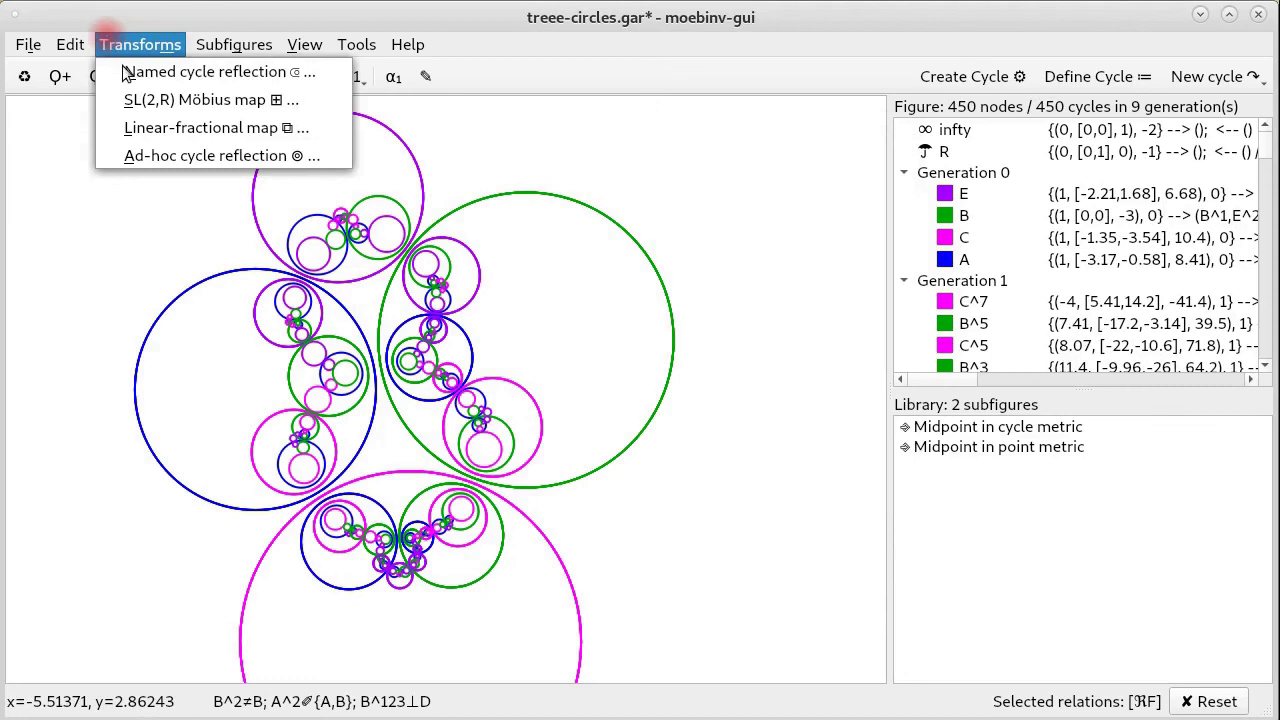
pyautogui.click(120, 70)
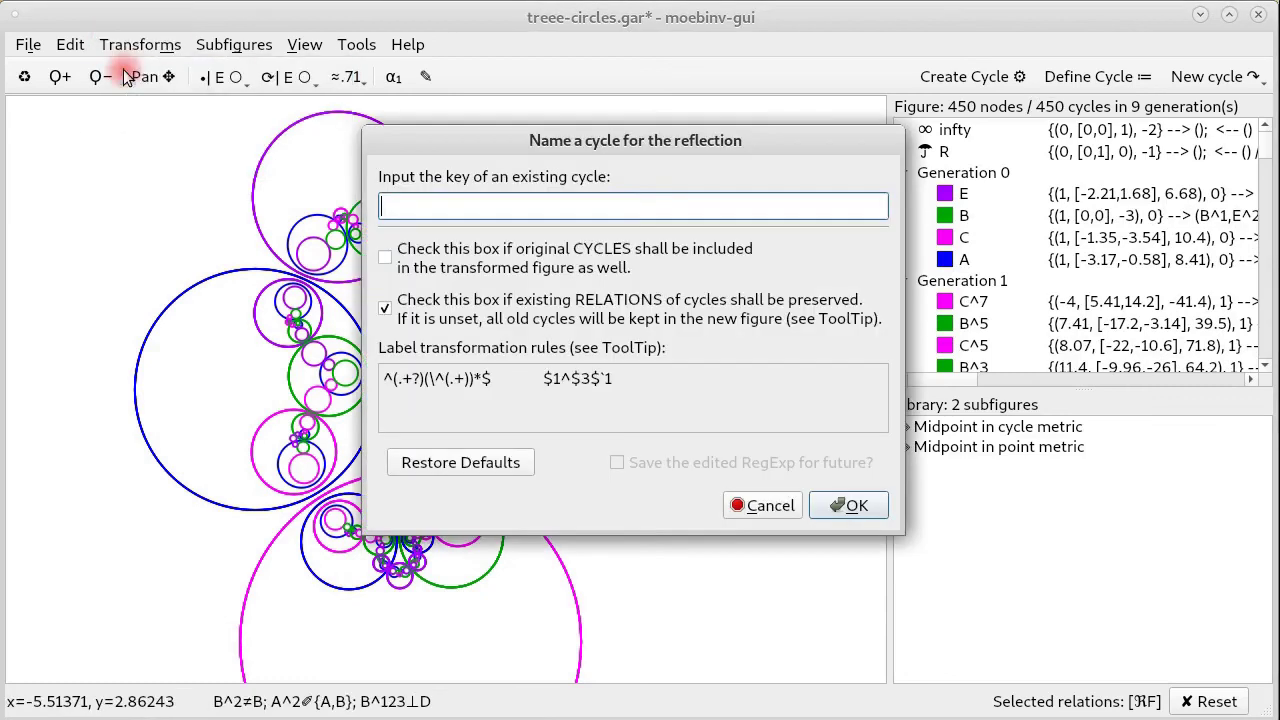
pyautogui.click(386, 260)
pyautogui.write('E')
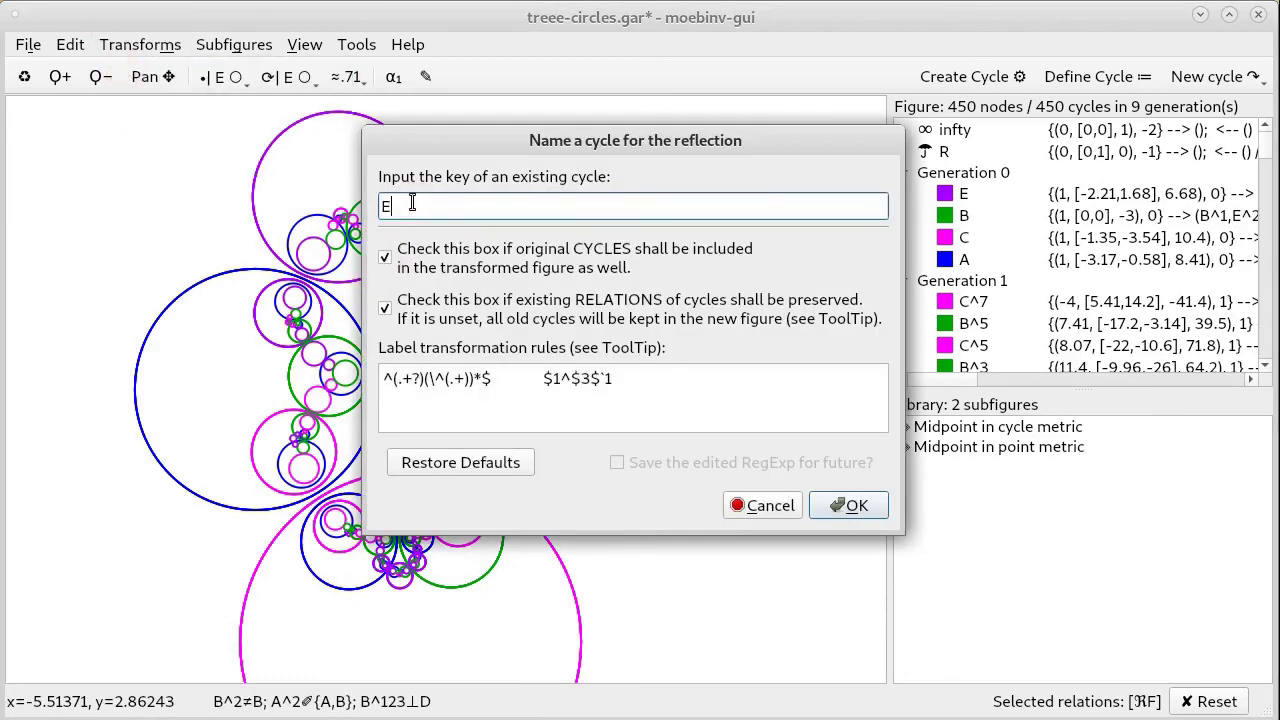
pyautogui.click(676, 387)
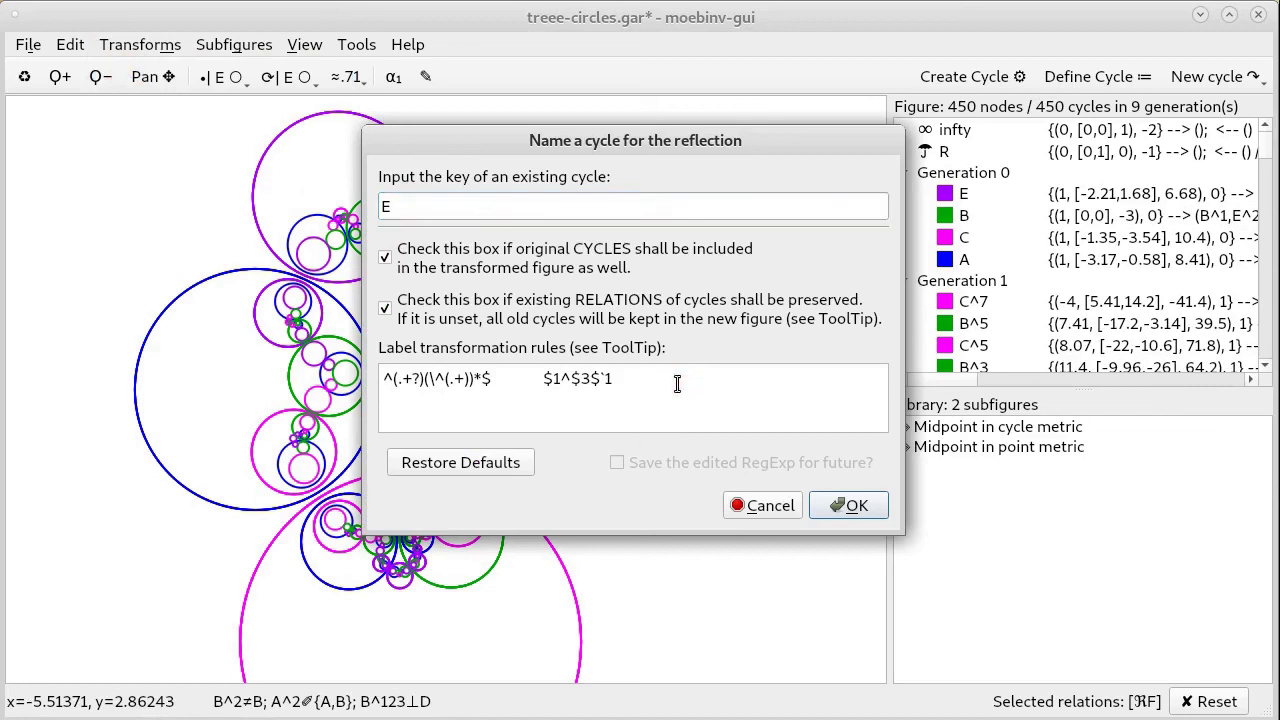
pyautogui.press('BackSpace')
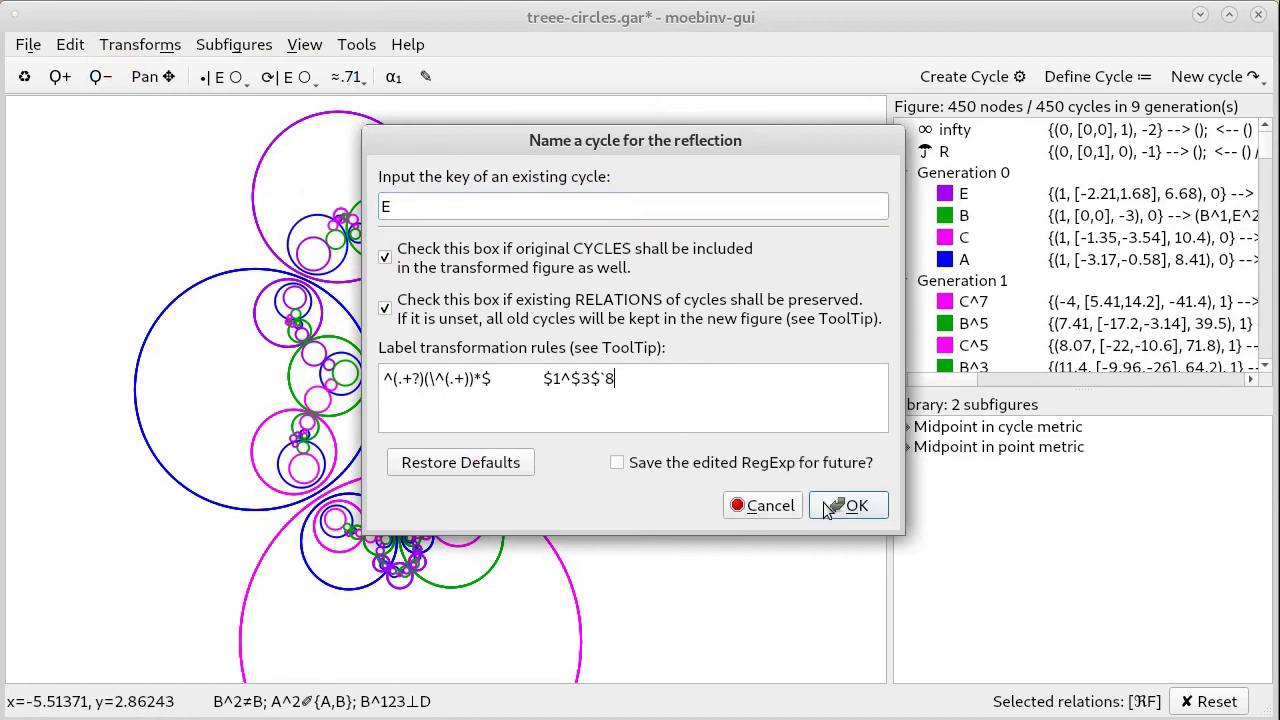
pyautogui.click(845, 505)
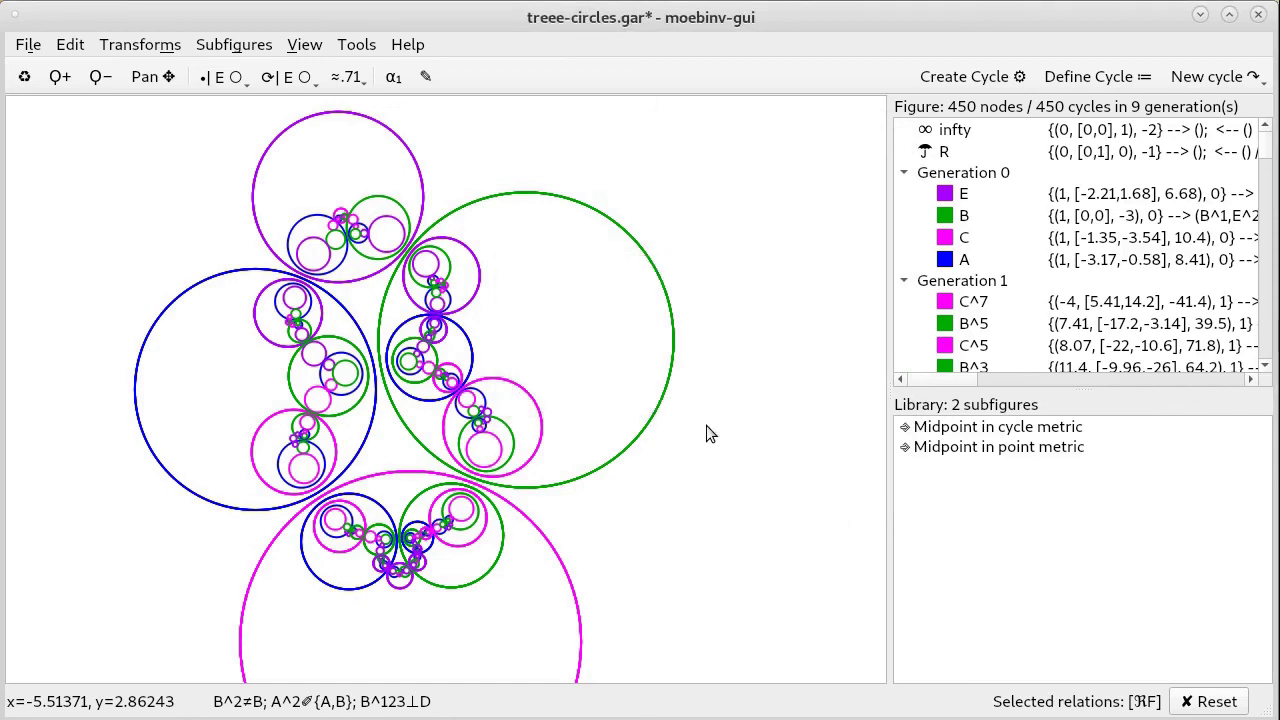
# Select a tiny circle in the top cluster and zoom deep into its nested circles
pyautogui.click(348, 255)
pyautogui.scroll(1, 348, 254)
pyautogui.scroll(4, 348, 255)
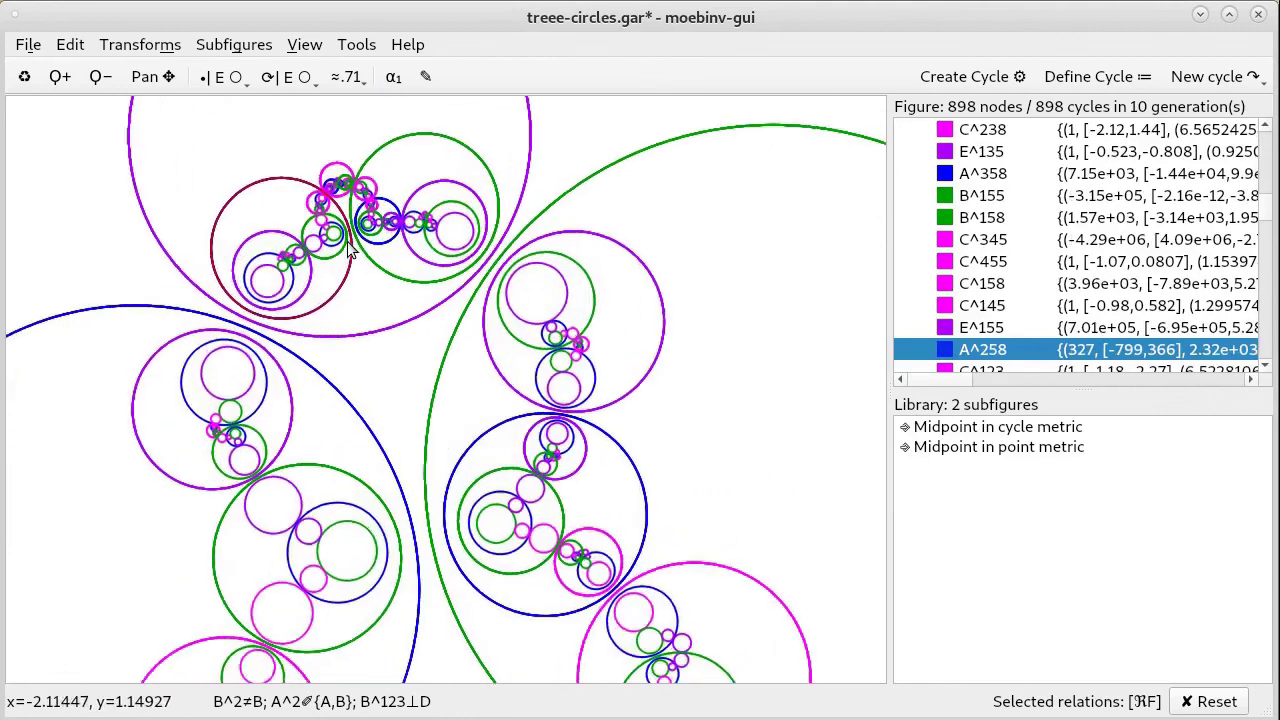
pyautogui.scroll(3, 352, 197)
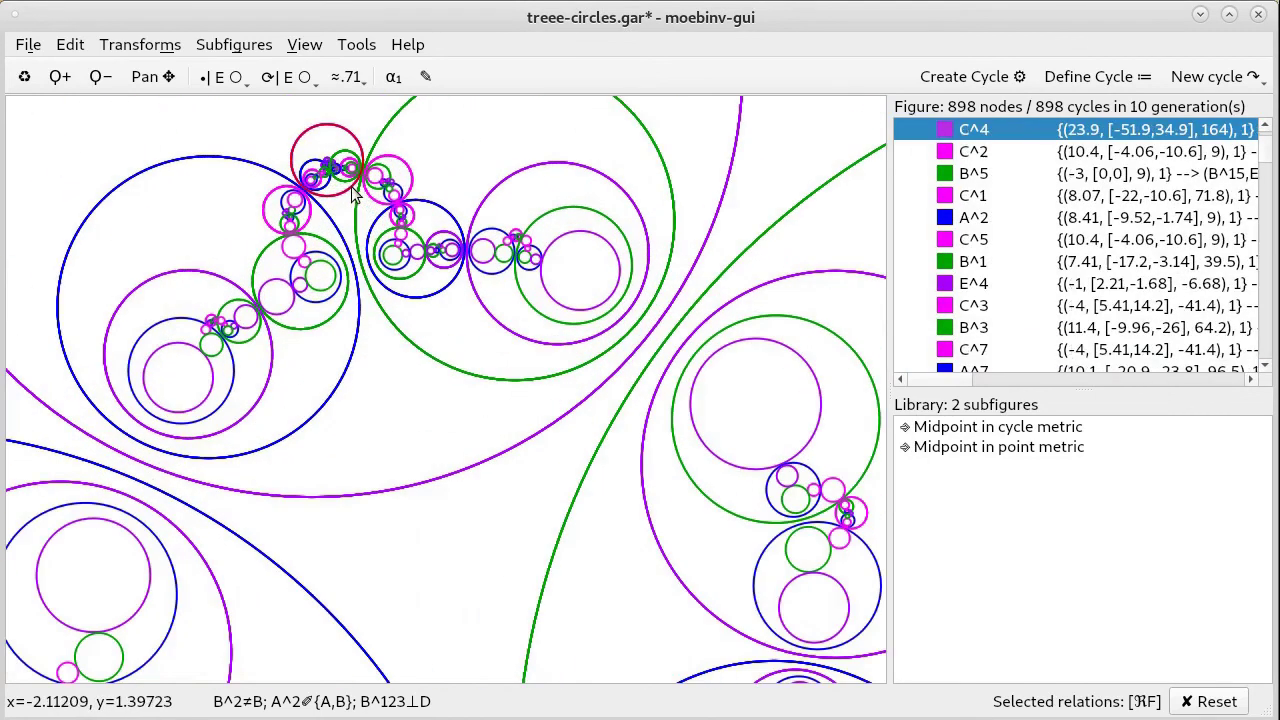
pyautogui.scroll(4, 349, 199)
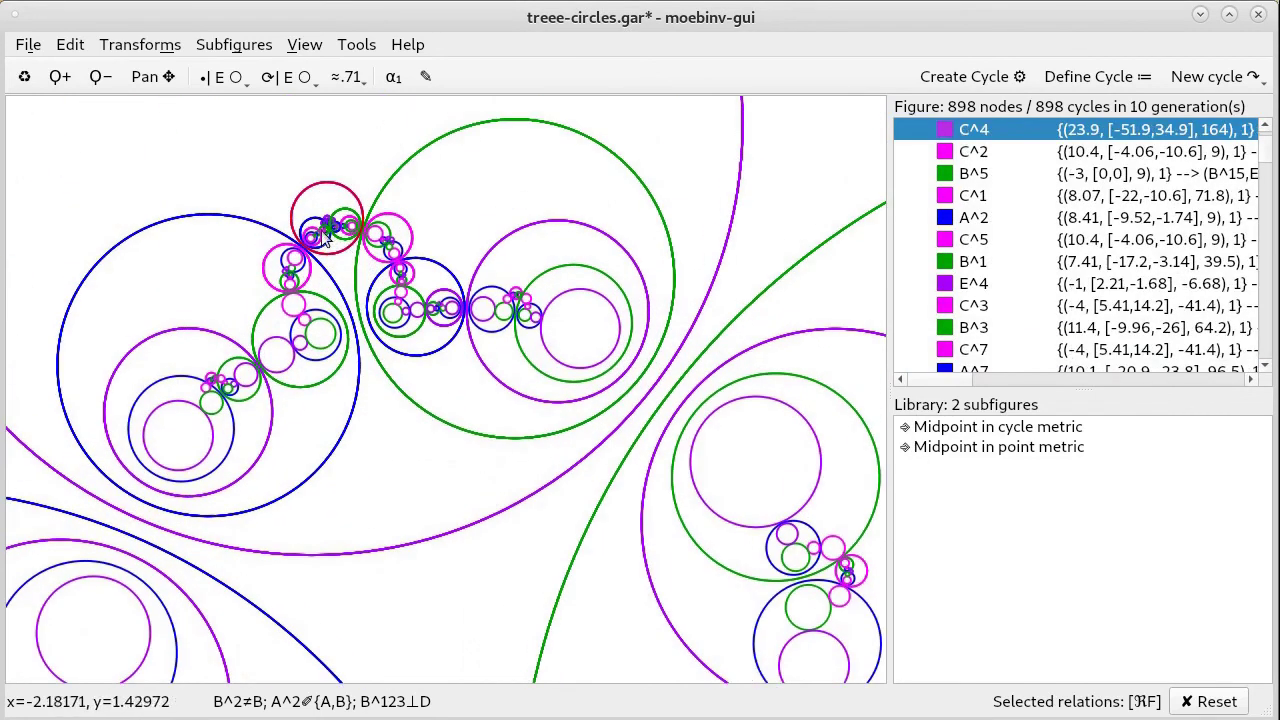
pyautogui.scroll(4, 334, 264)
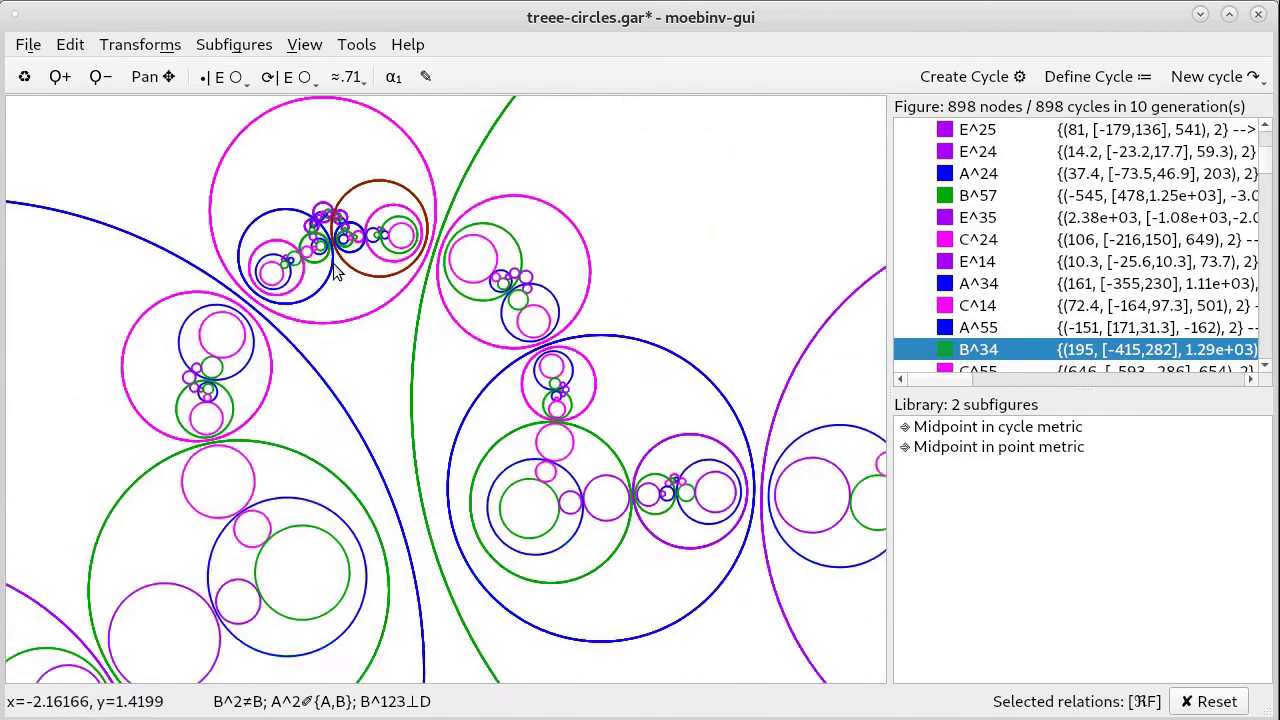
pyautogui.scroll(2, 333, 263)
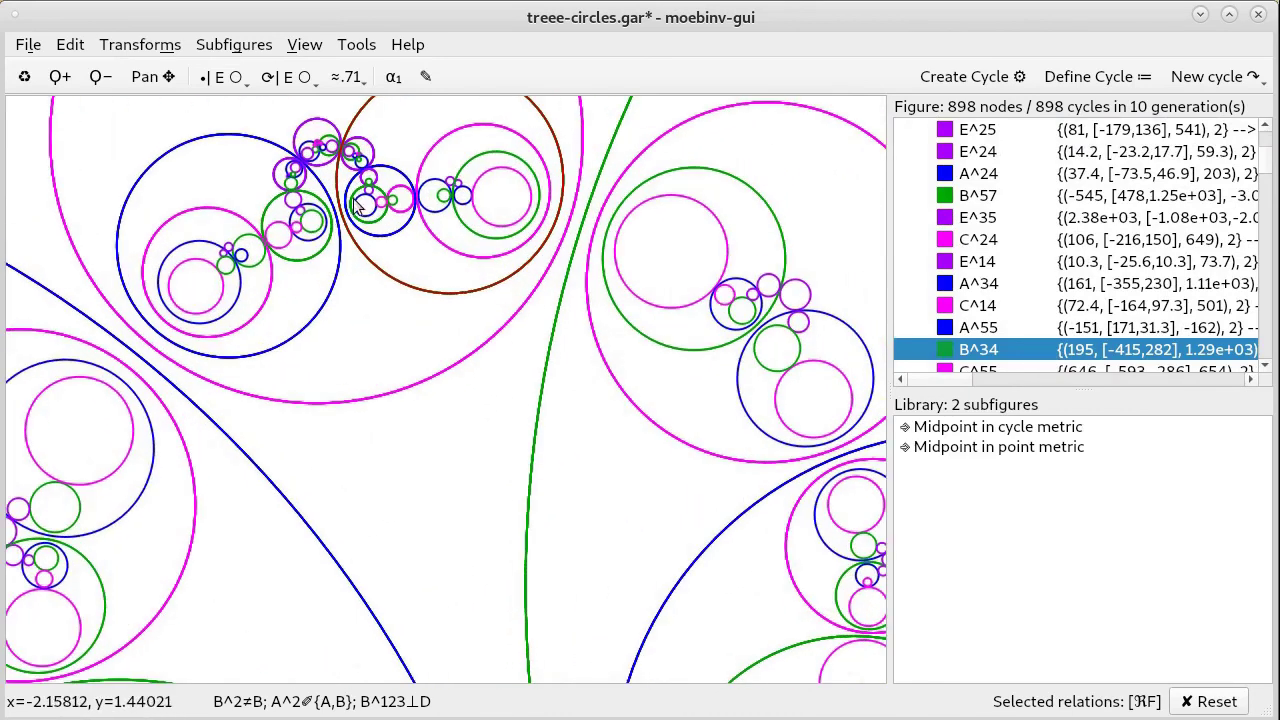
pyautogui.scroll(2, 322, 170)
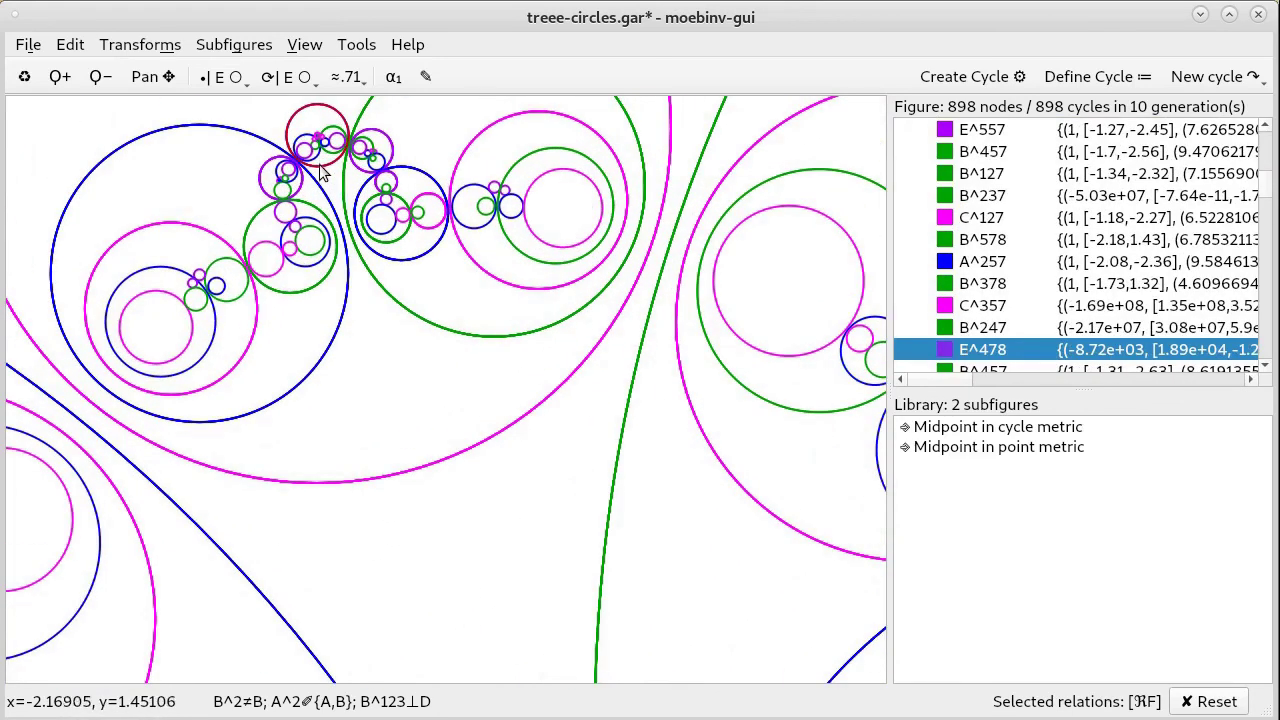
pyautogui.scroll(6, 322, 172)
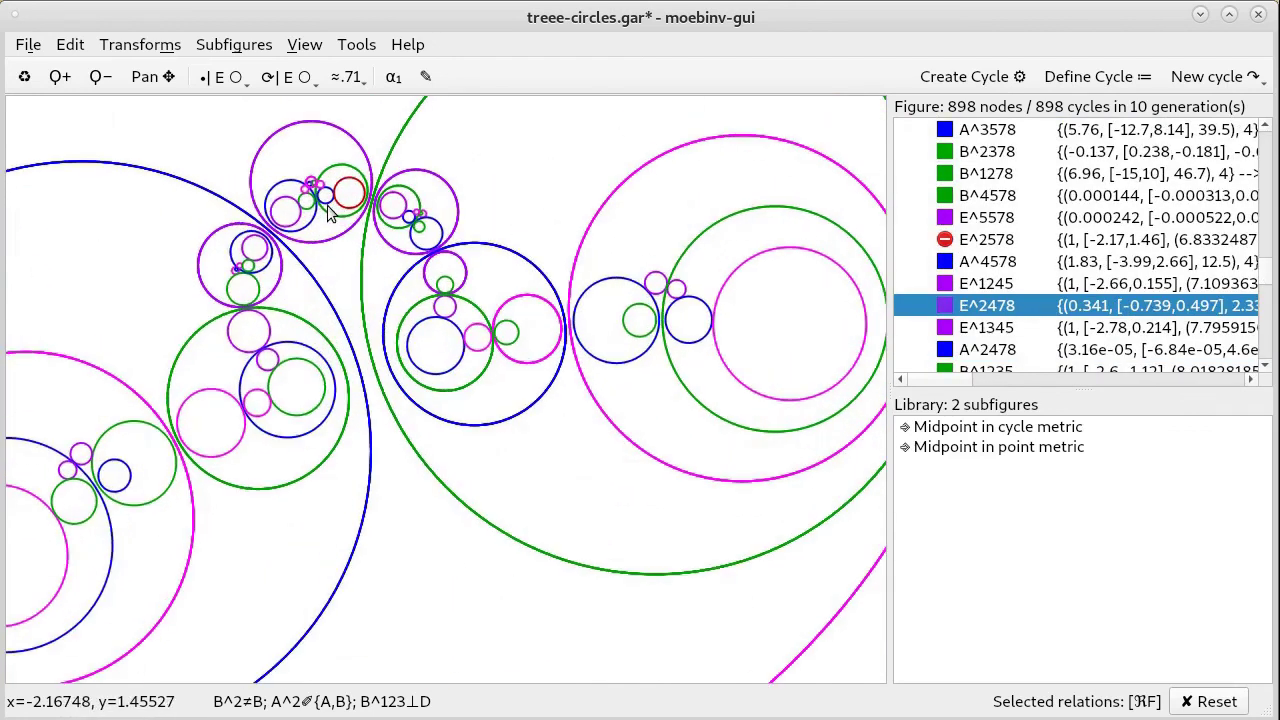
pyautogui.scroll(5, 328, 210)
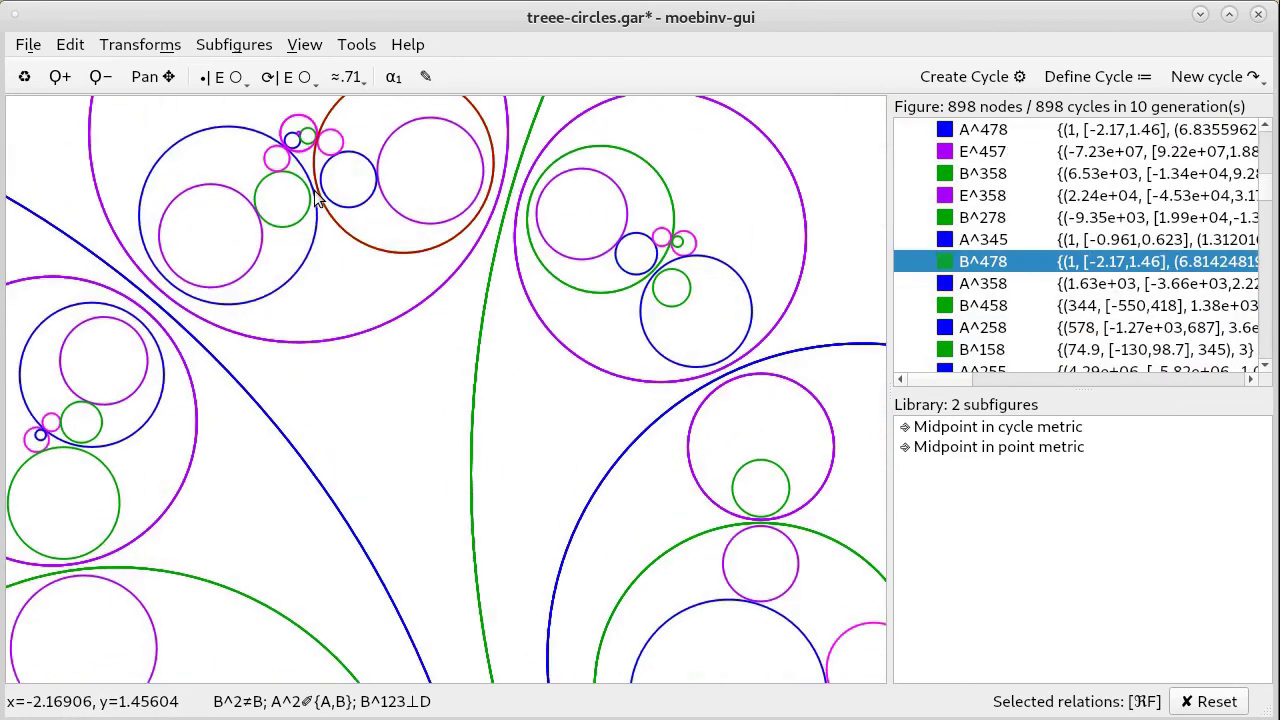
pyautogui.scroll(5, 316, 198)
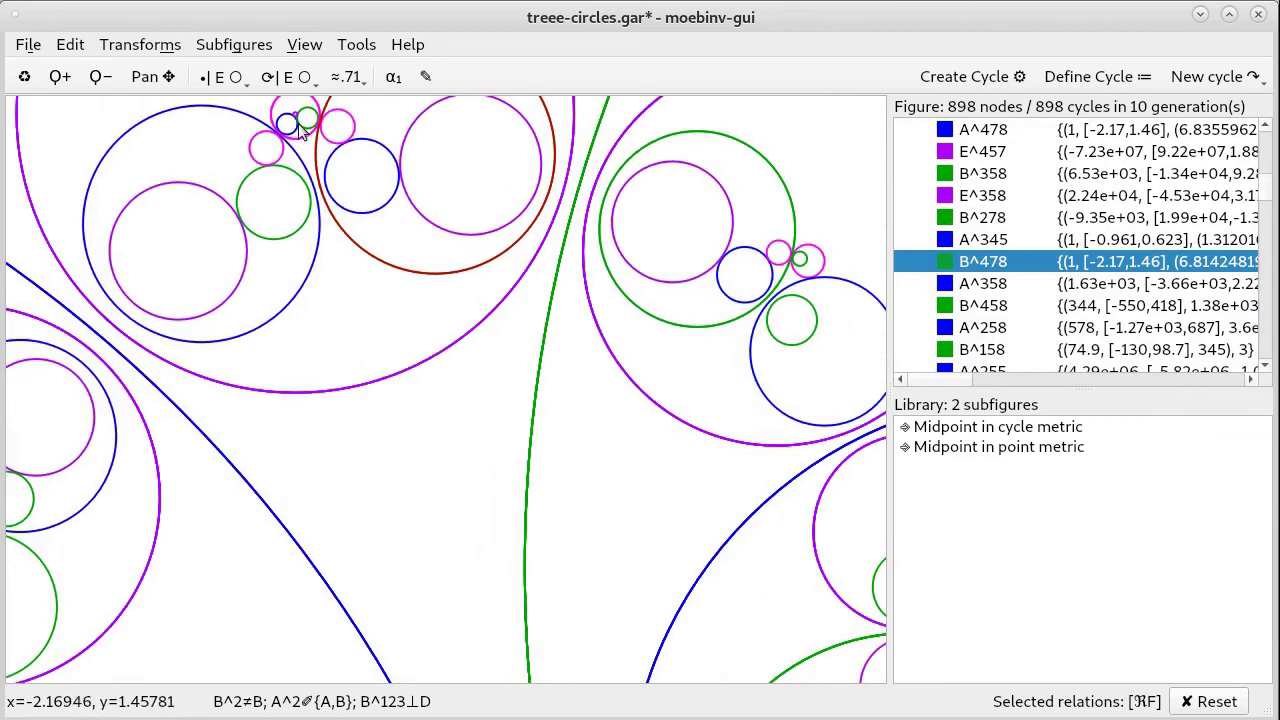
pyautogui.scroll(4, 302, 150)
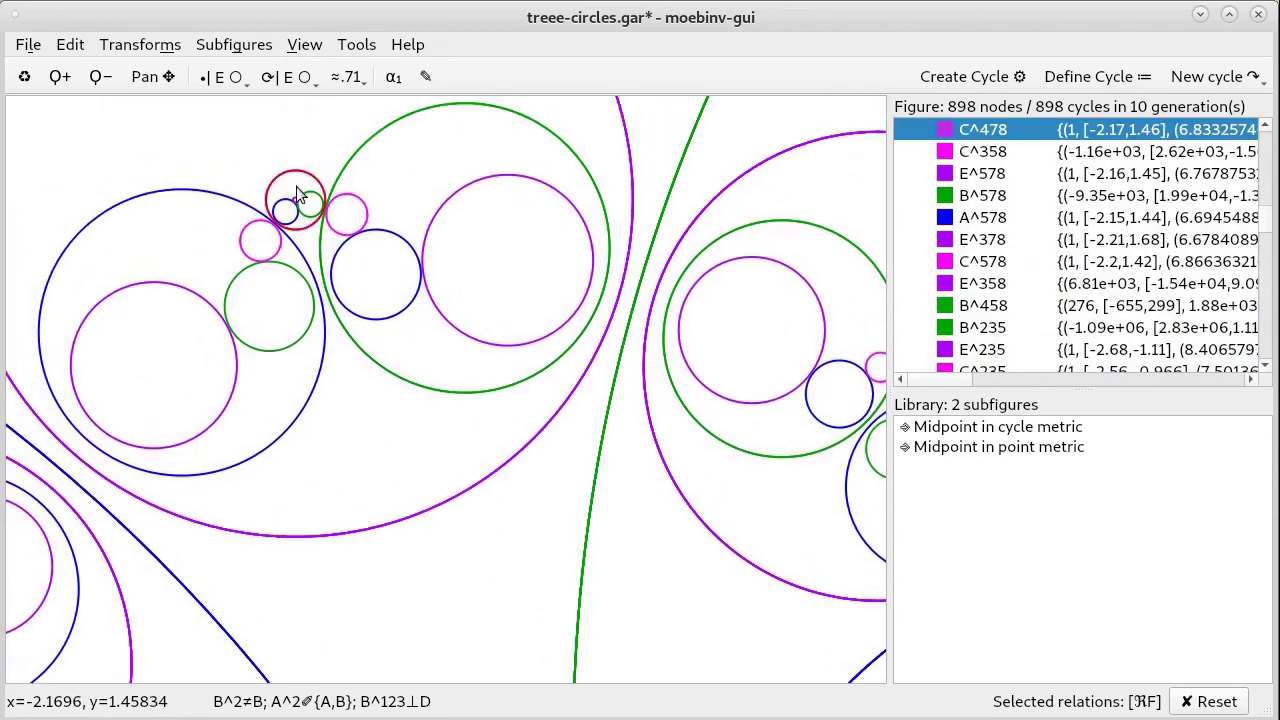
pyautogui.scroll(4, 314, 240)
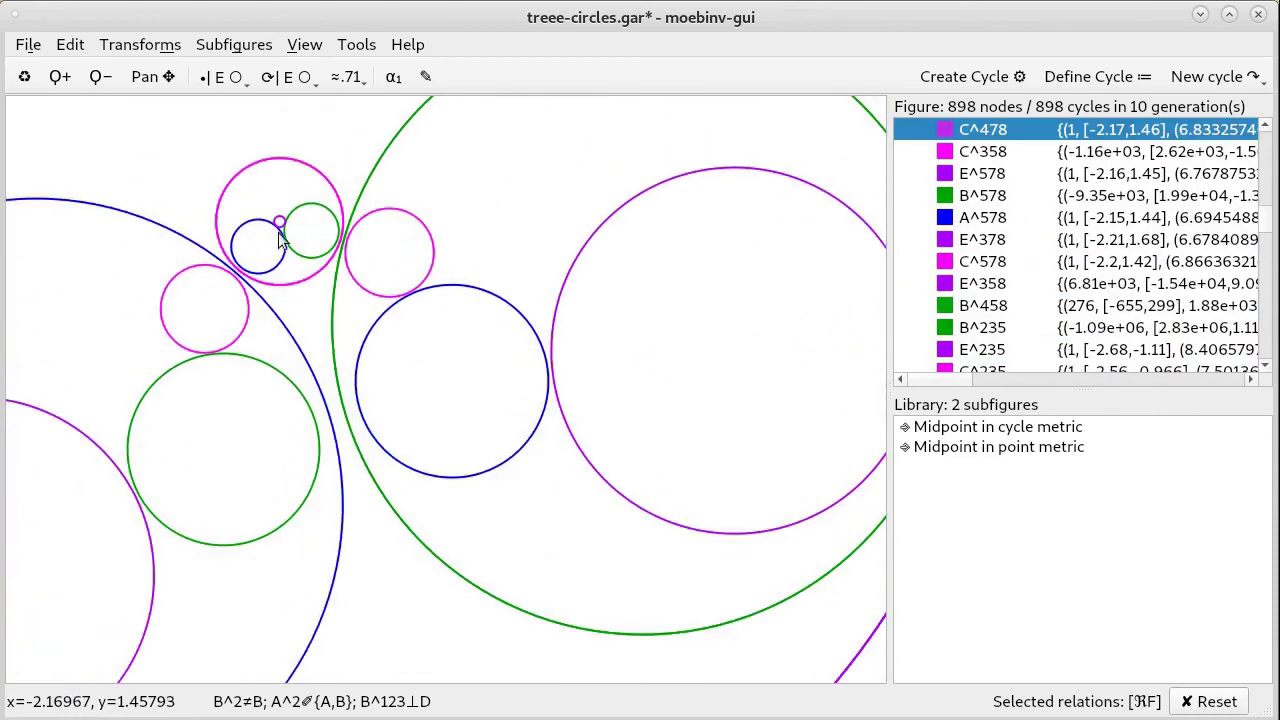
# Zoom back out toward the overview of the 898-cycle figure
pyautogui.scroll(-4, 291, 238)
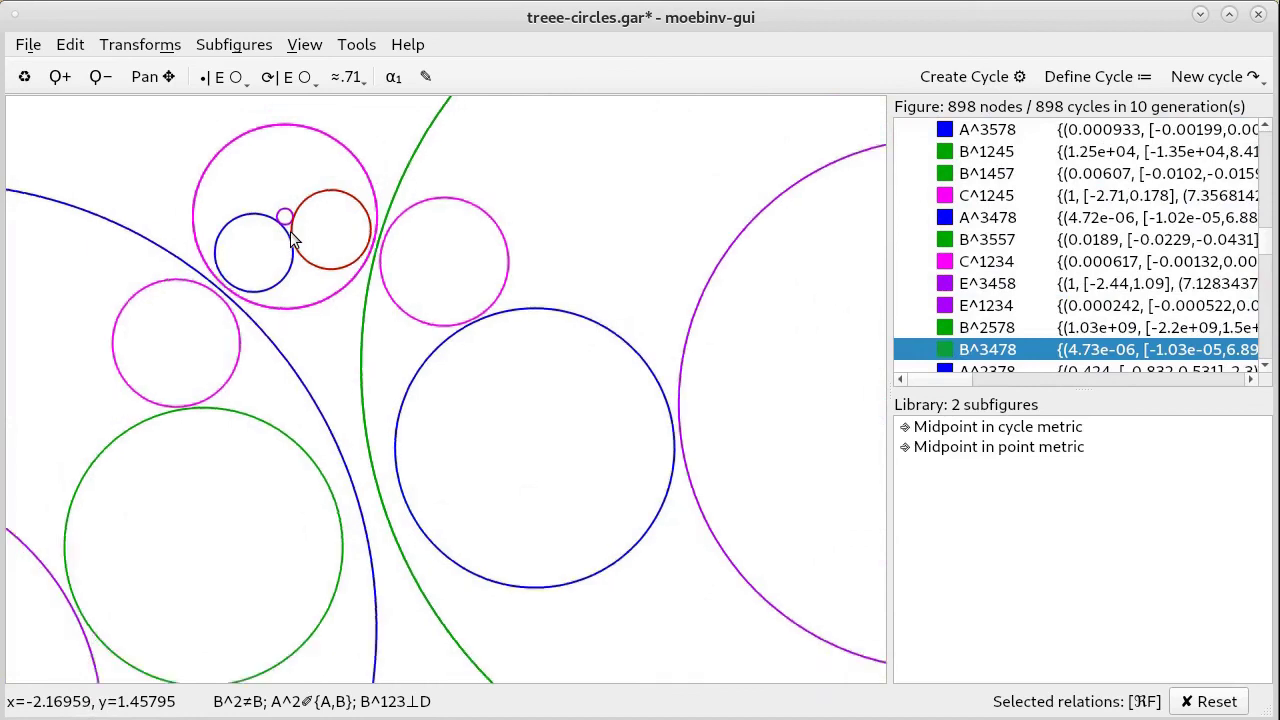
pyautogui.scroll(-4, 291, 238)
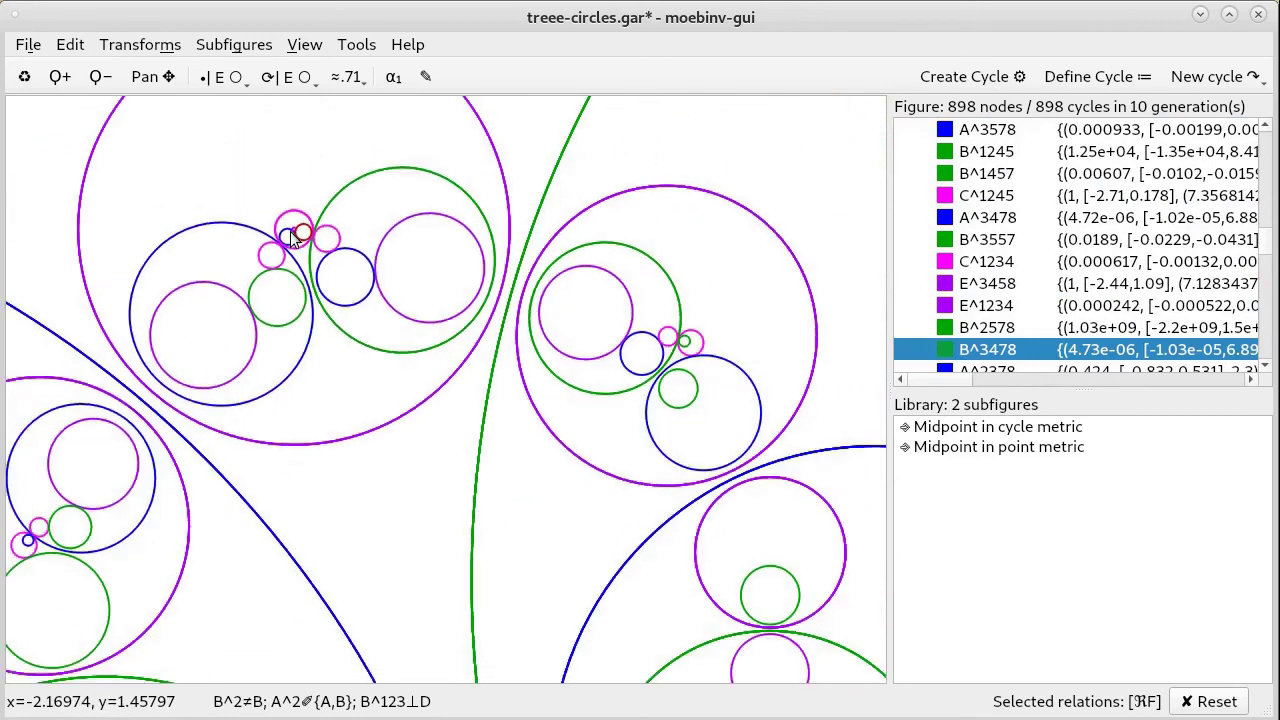
pyautogui.scroll(4, 291, 238)
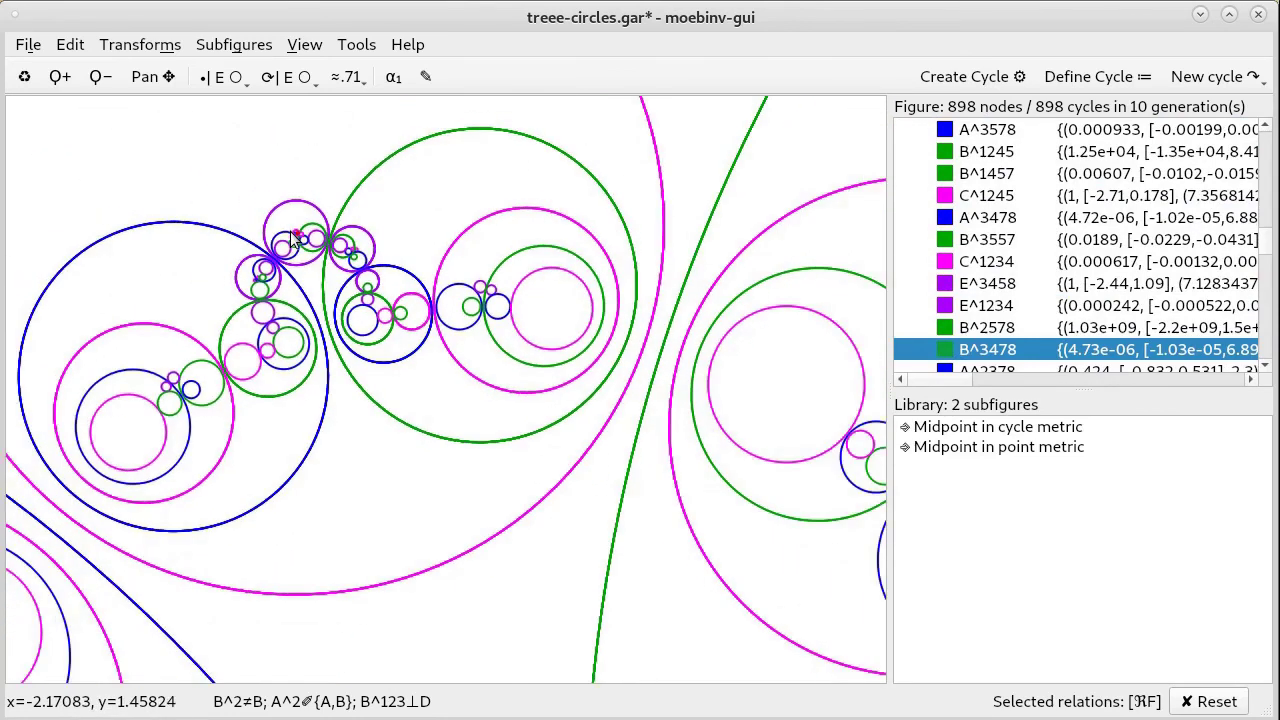
pyautogui.scroll(4, 291, 238)
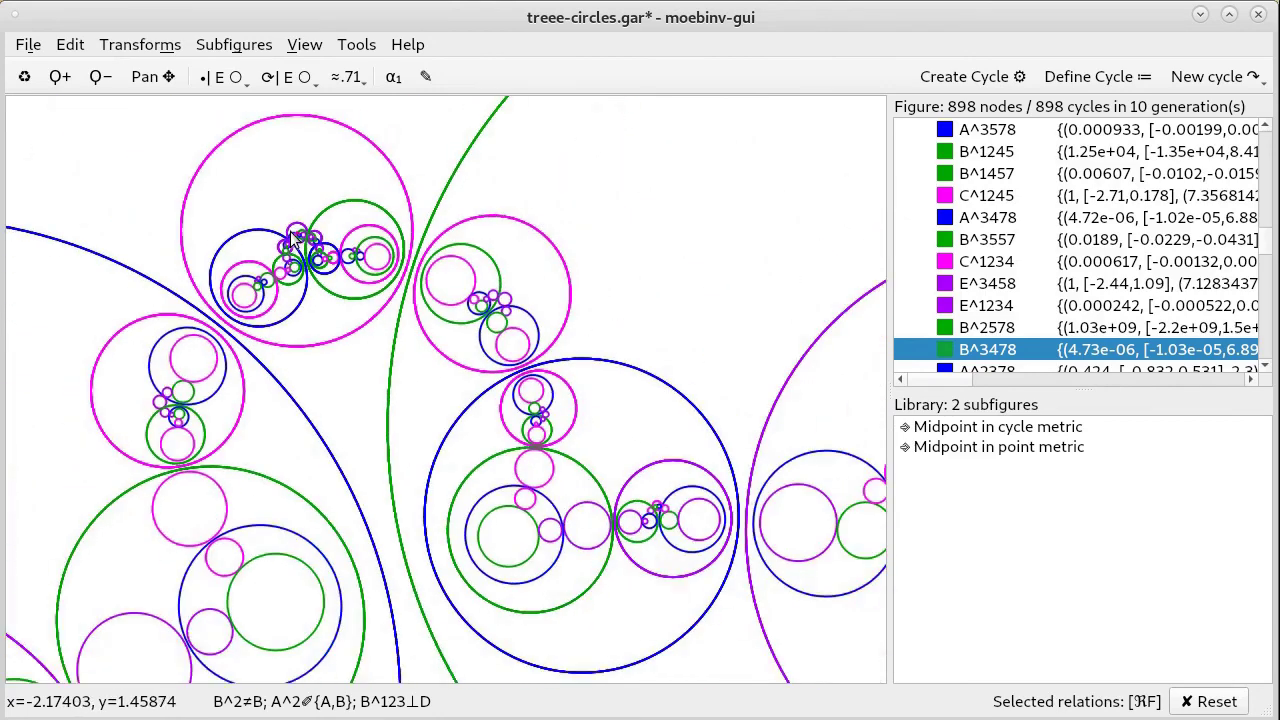
pyautogui.scroll(4, 291, 238)
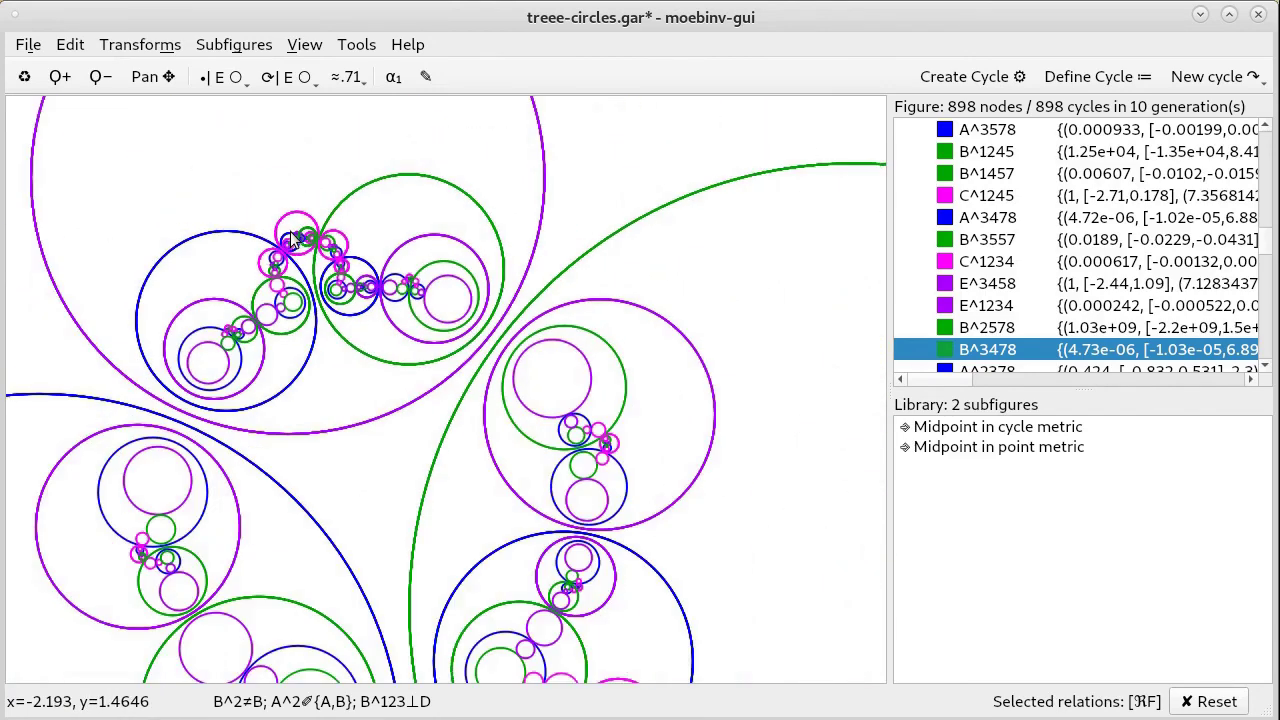
pyautogui.scroll(-1, 291, 238)
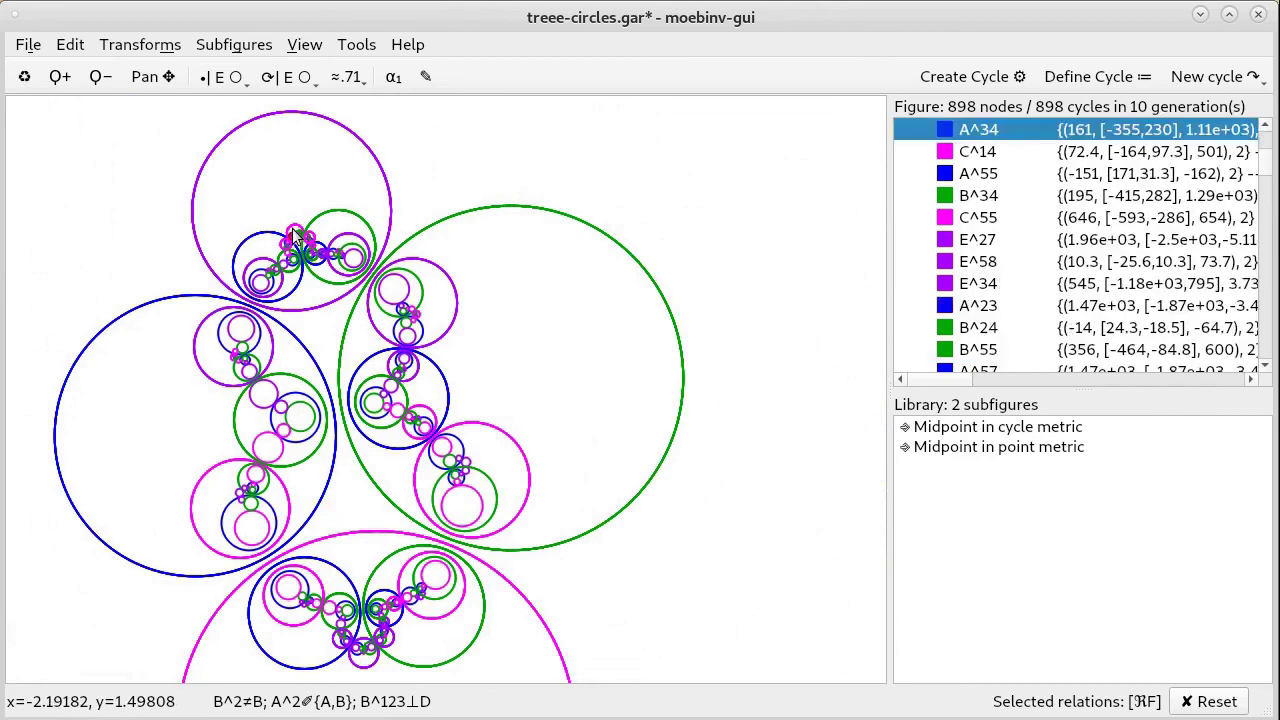